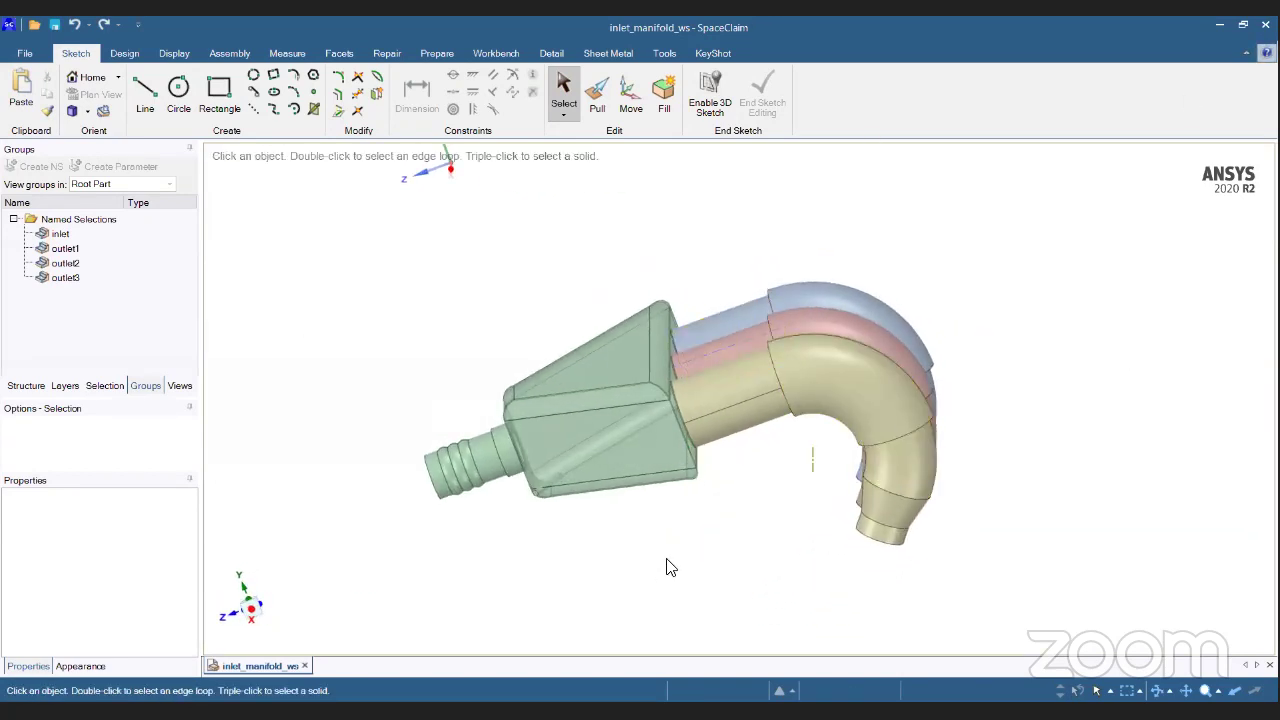
Step: Examine the manifold's inlet, box and three outlet pipes from several angles, including the small holes near the inlet collar and box edge
mouse_move(669, 563)
middle_down()
mouse_move(763, 541)
mouse_move(691, 503)
mouse_move(709, 581)
mouse_move(680, 490)
mouse_move(690, 560)
mouse_move(693, 541)
mouse_move(706, 543)
mouse_move(681, 563)
mouse_move(629, 549)
middle_up()
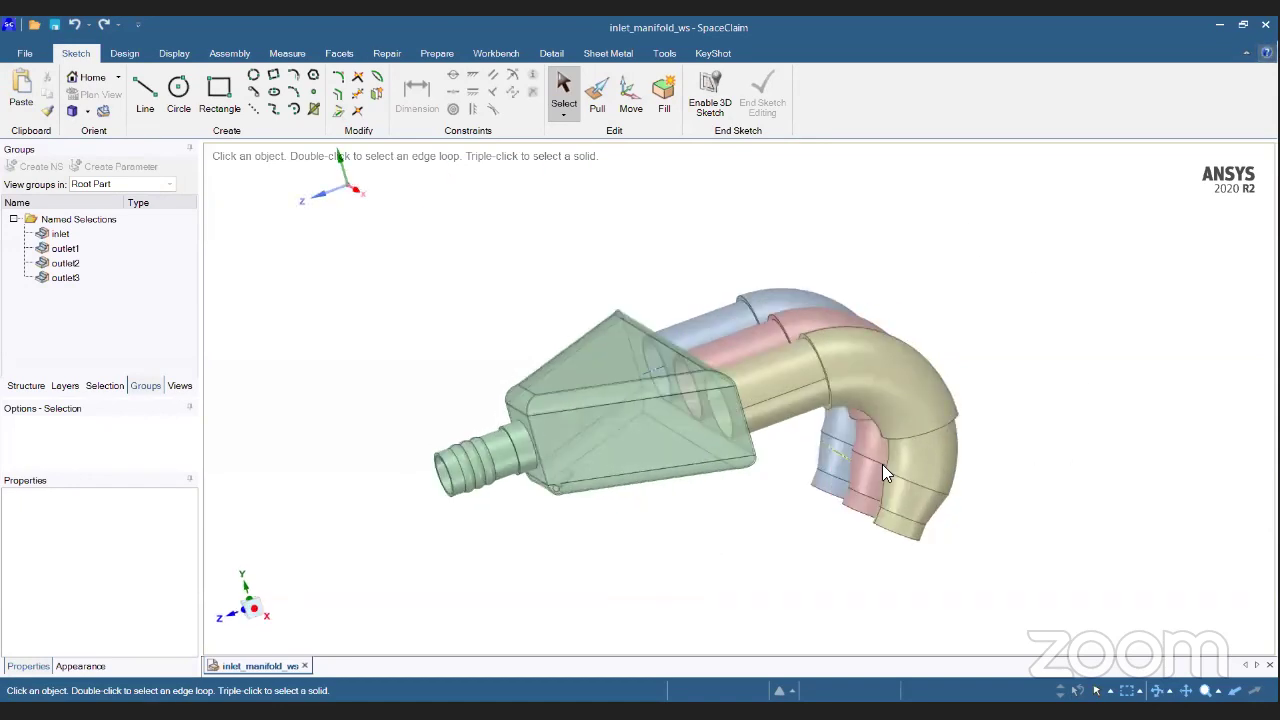
middle_drag(686, 463, 757, 523)
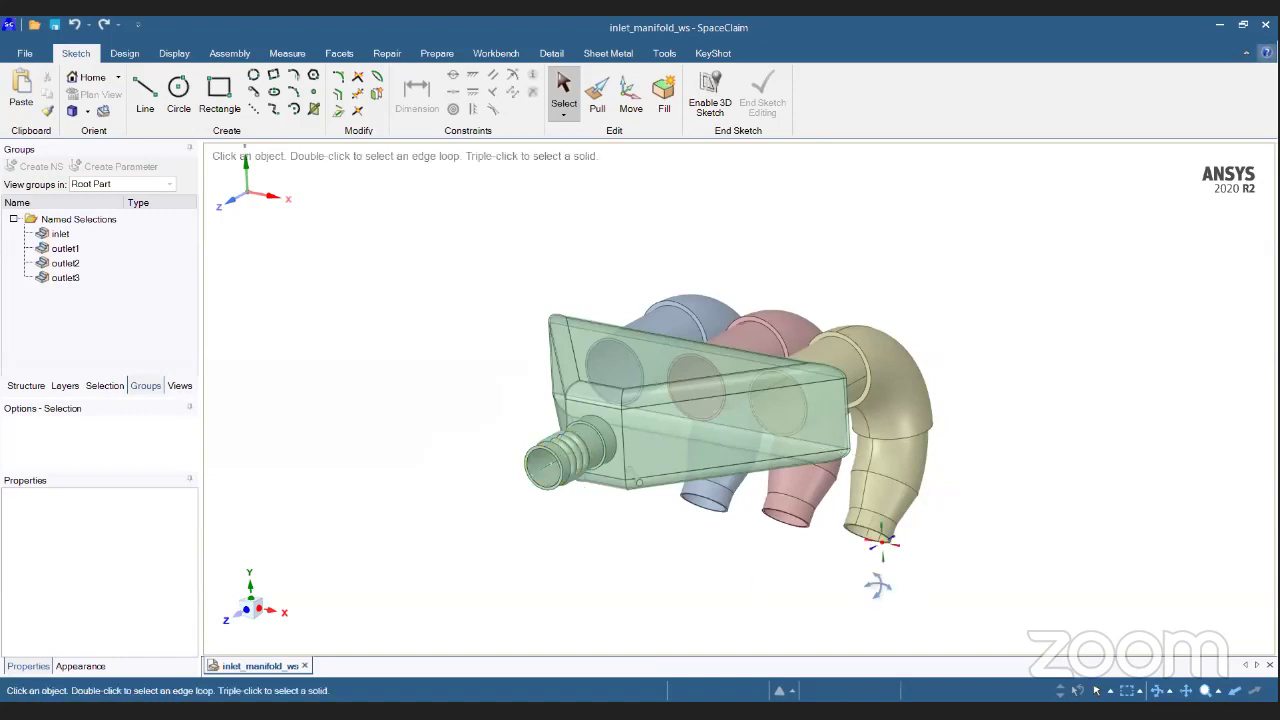
middle_drag(877, 580, 871, 543)
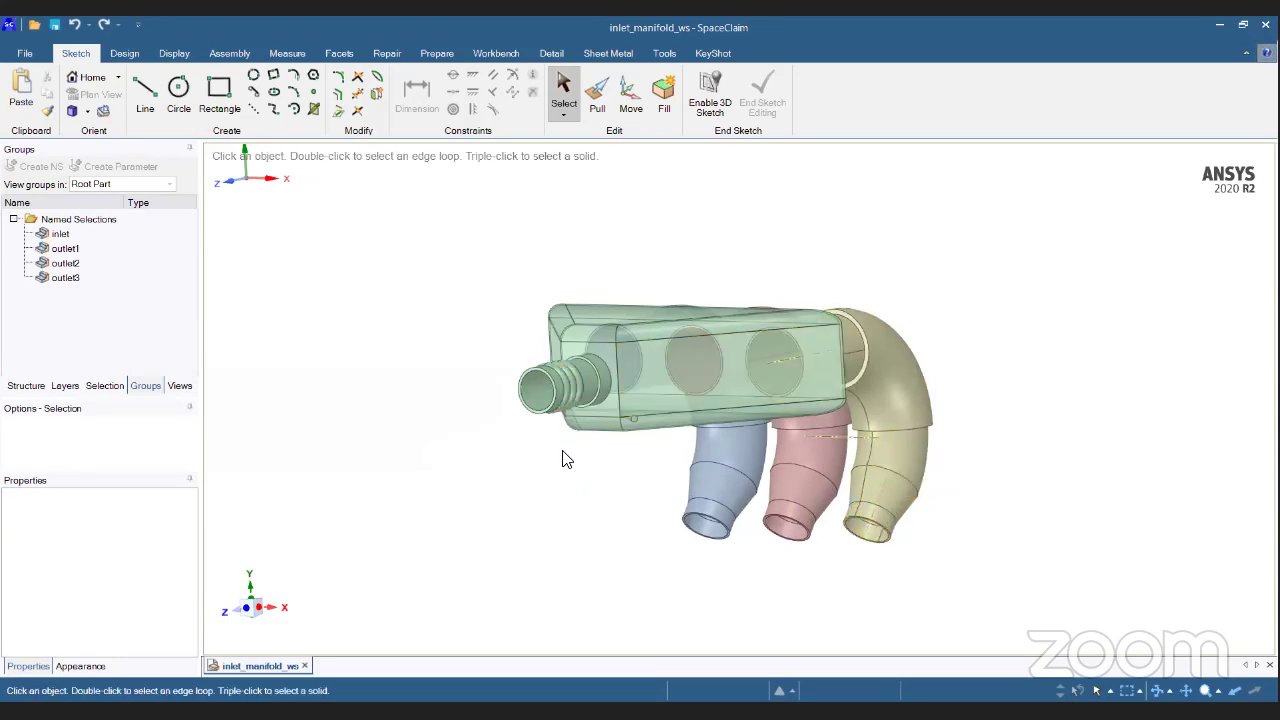
scroll(563, 459, up, 3)
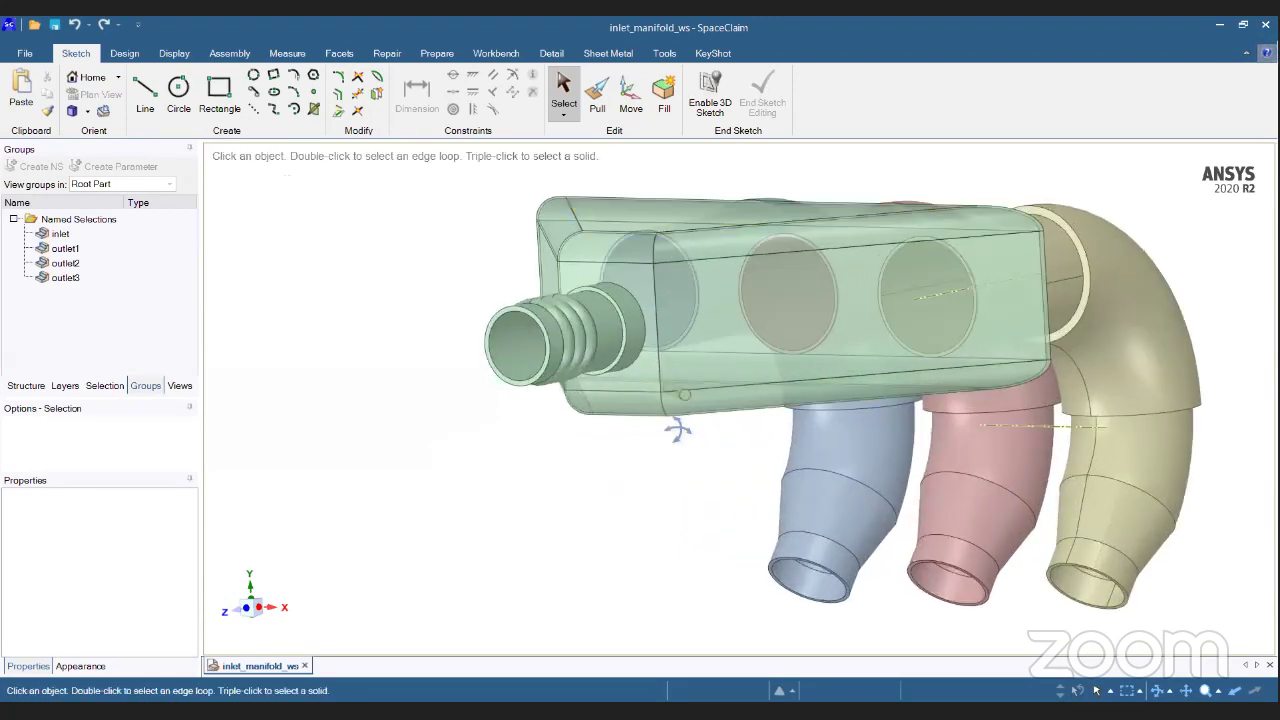
middle_drag(677, 430, 752, 430)
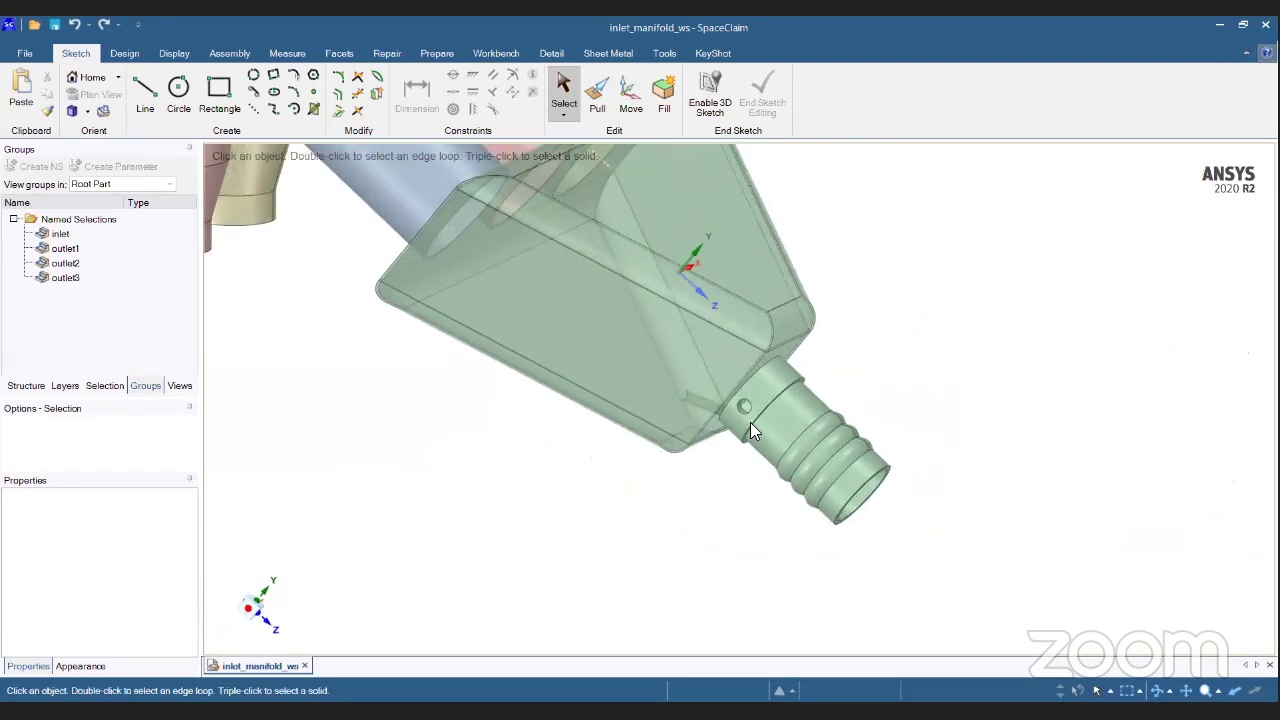
scroll(752, 430, up, 5)
click(730, 375)
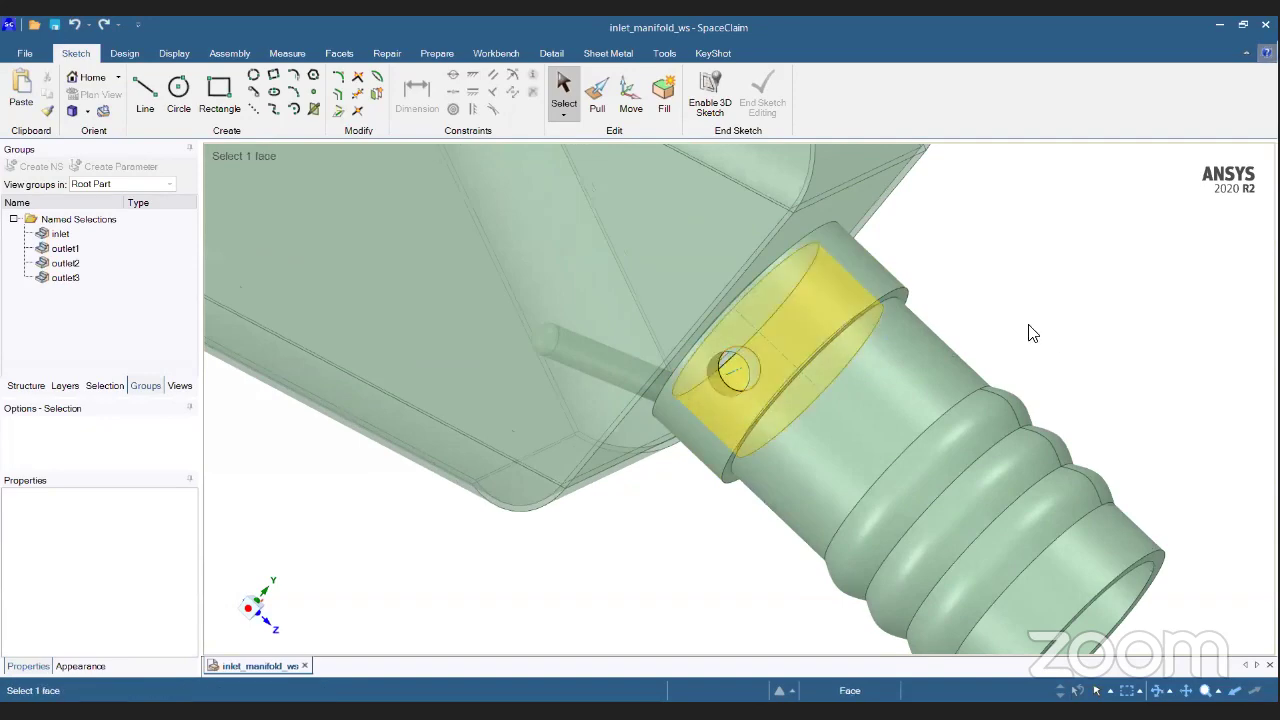
click(1033, 333)
scroll(1033, 333, down, 10)
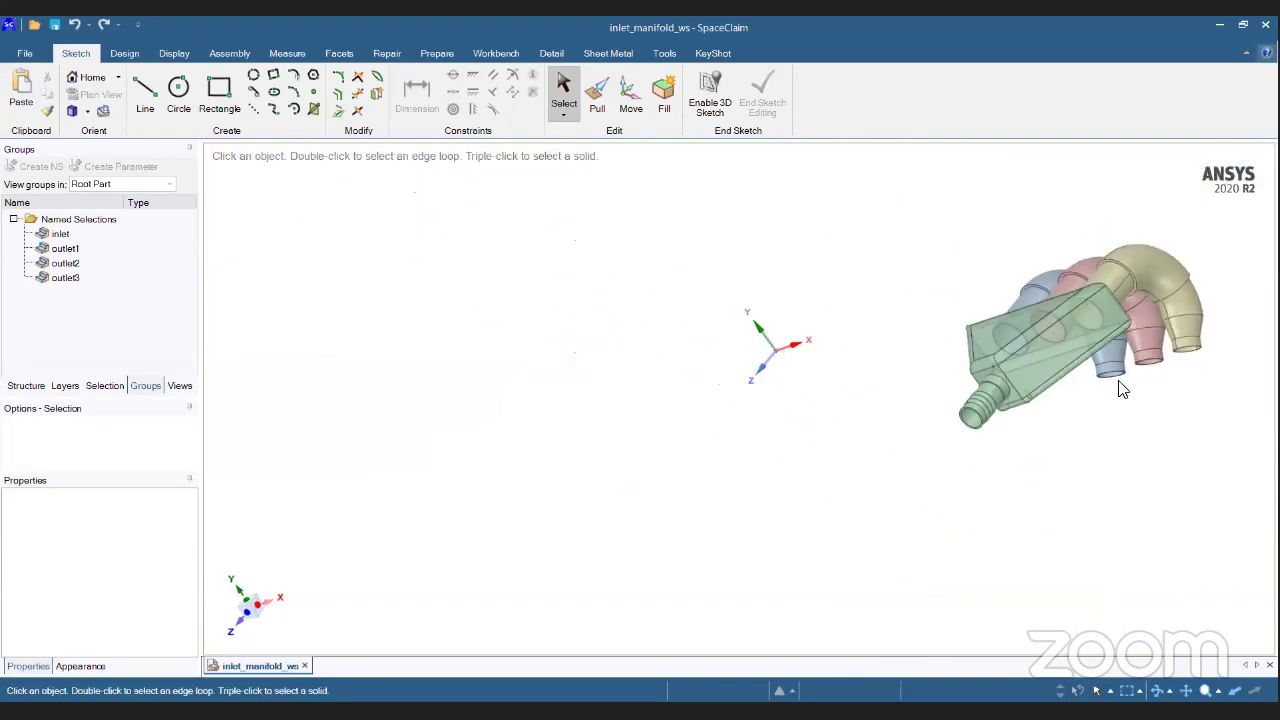
scroll(751, 466, up, 8)
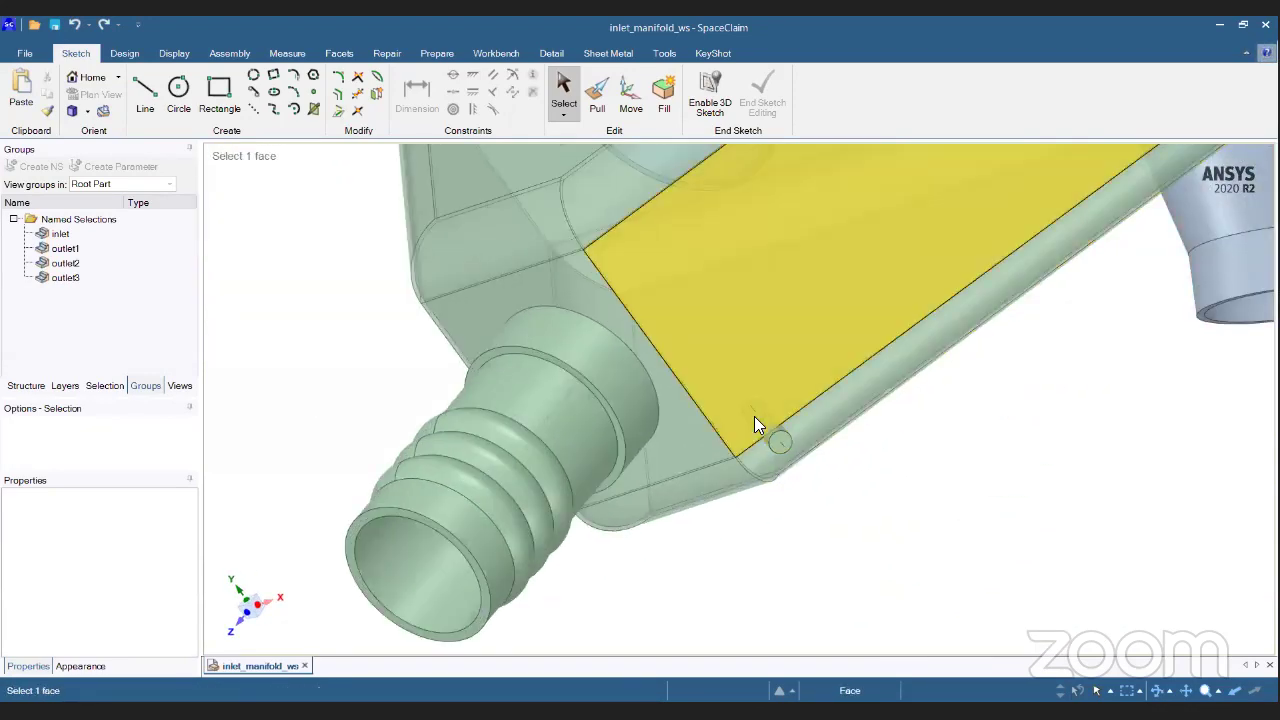
scroll(770, 442, down, 6)
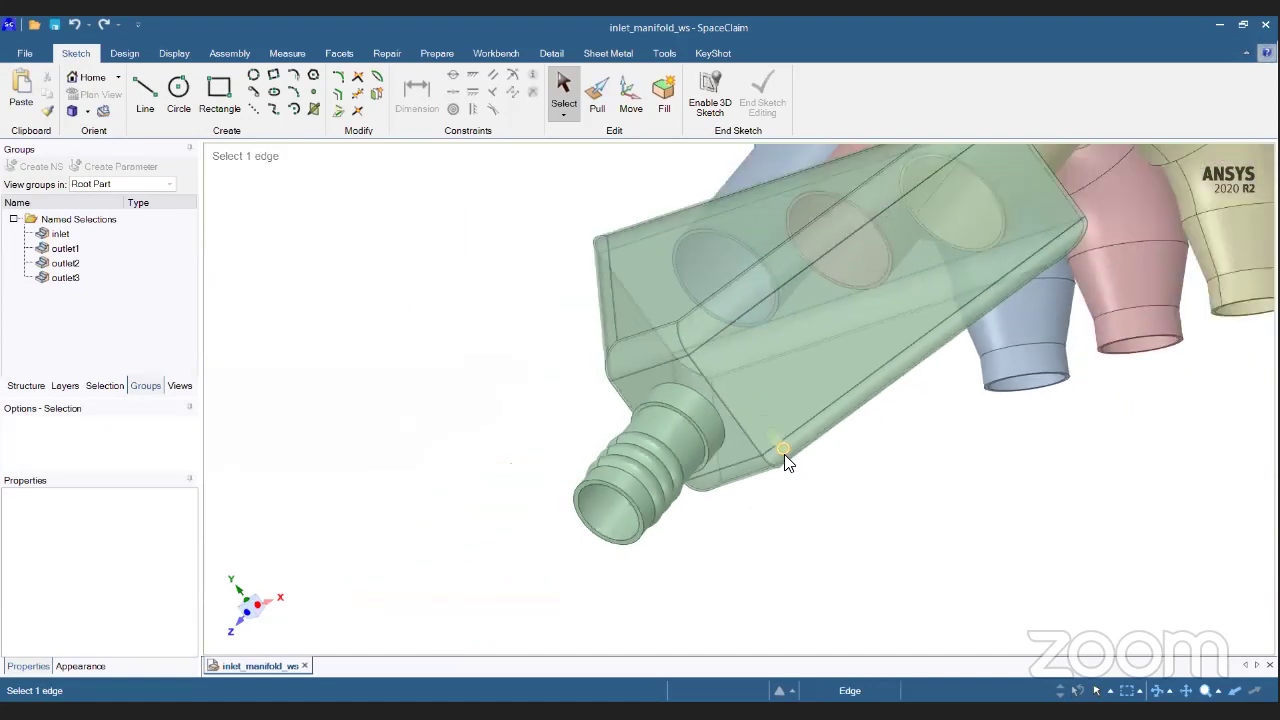
scroll(817, 471, down, 3)
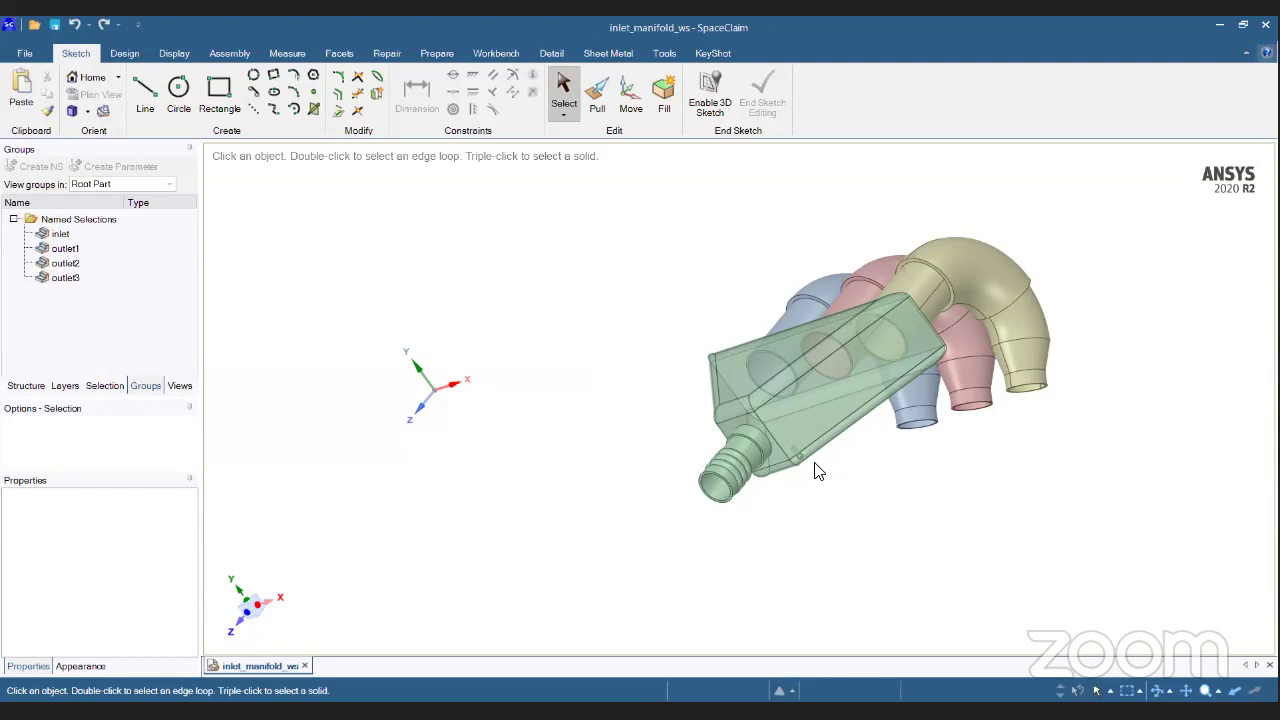
click(816, 466)
click(600, 160)
click(768, 450)
click(1002, 328)
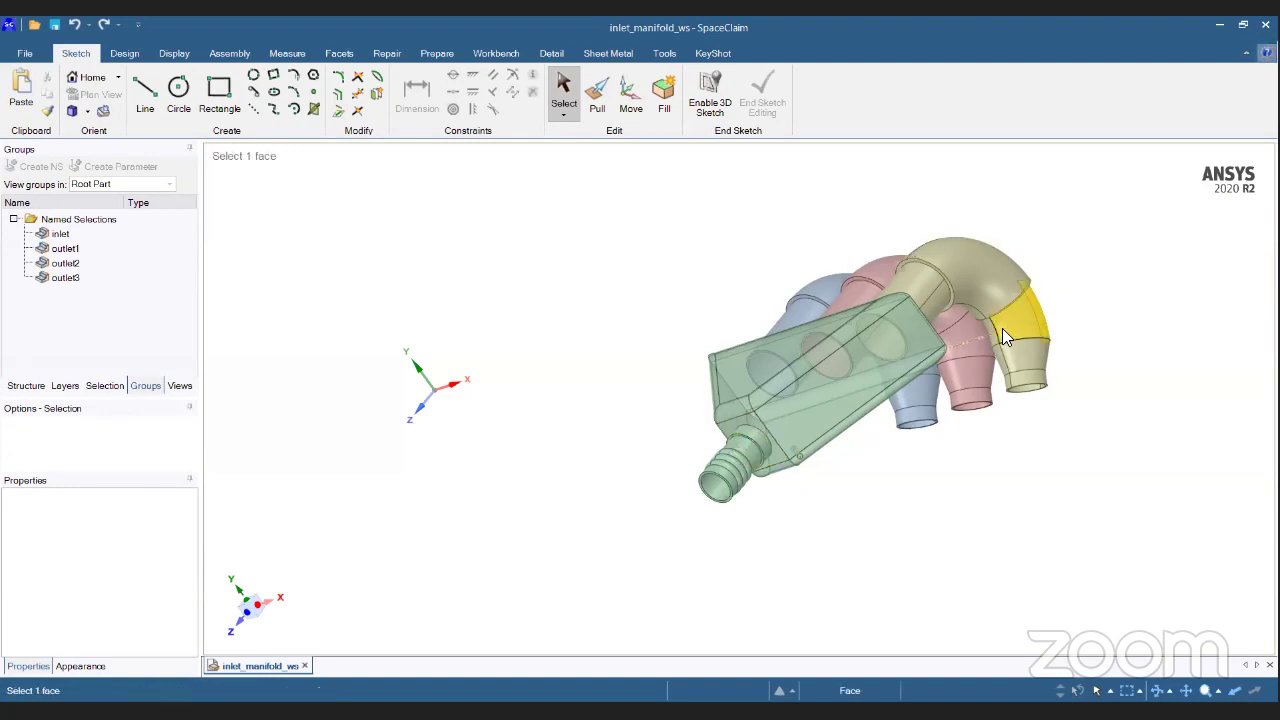
click(1052, 425)
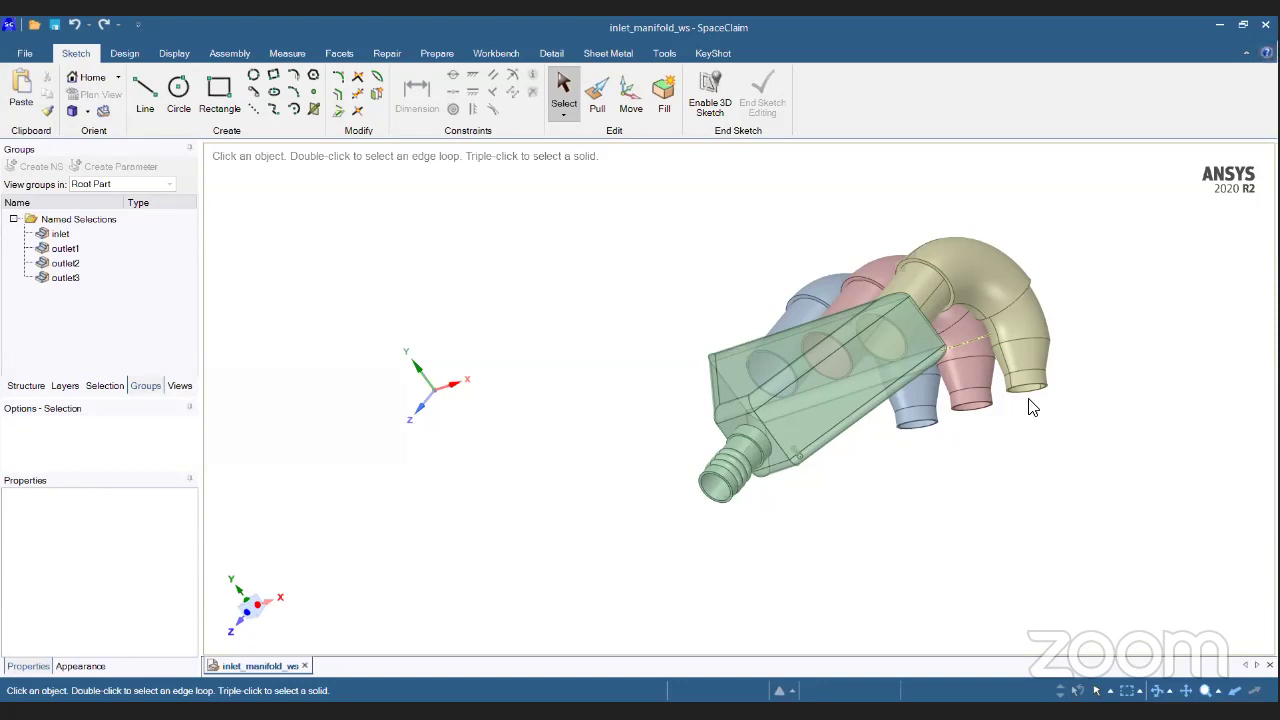
scroll(1030, 405, up, 3)
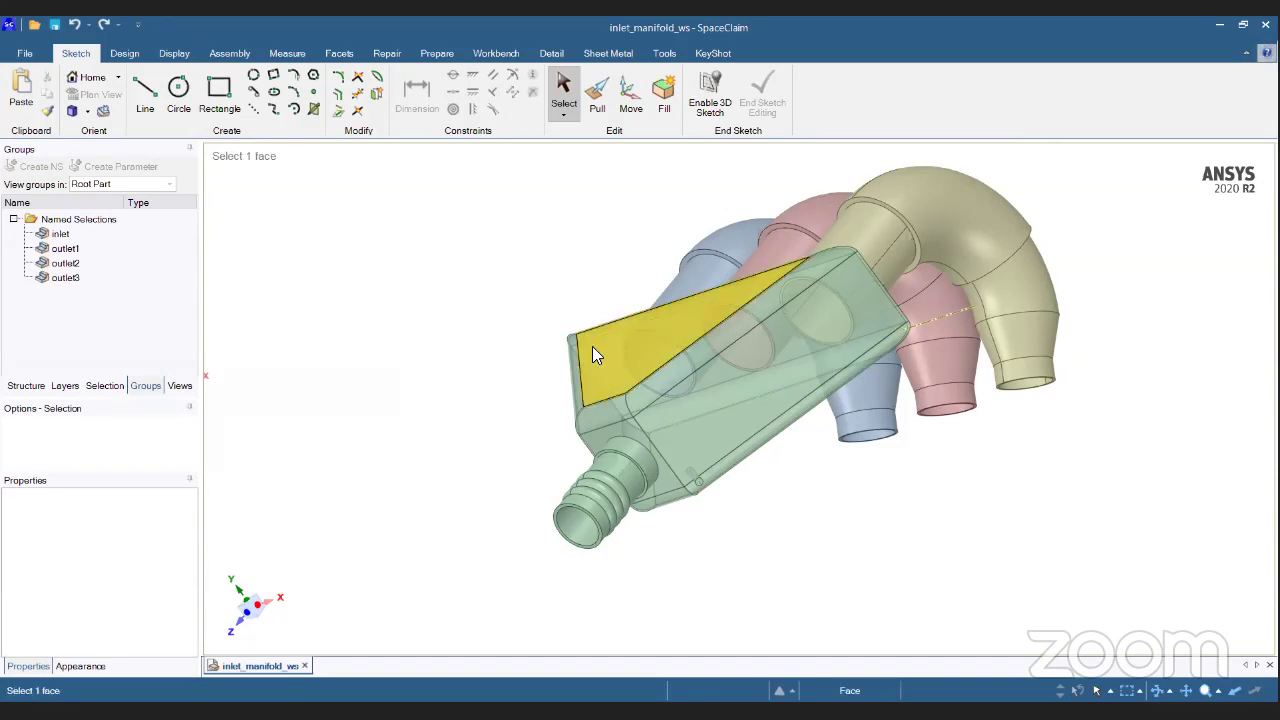
click(436, 54)
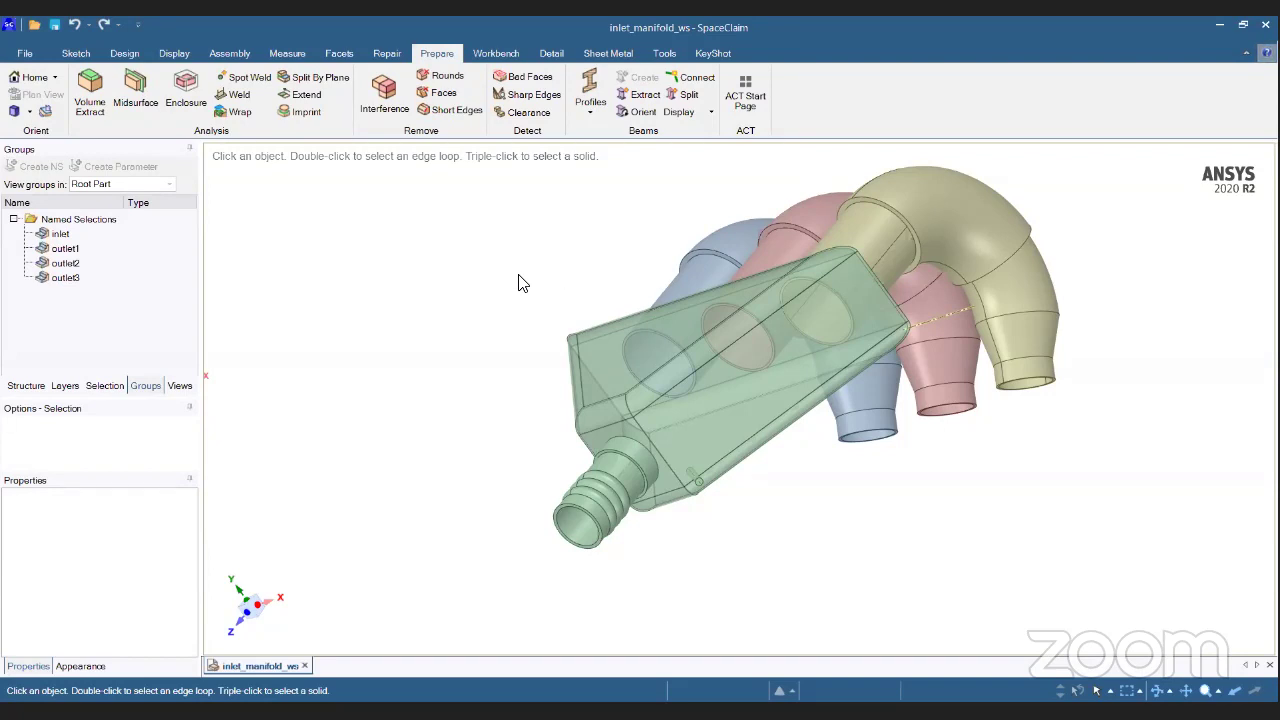
mouse_move(520, 280)
middle_down()
mouse_move(531, 294)
mouse_move(591, 300)
mouse_move(471, 316)
mouse_move(463, 350)
mouse_move(491, 309)
mouse_move(457, 274)
mouse_move(443, 289)
middle_up()
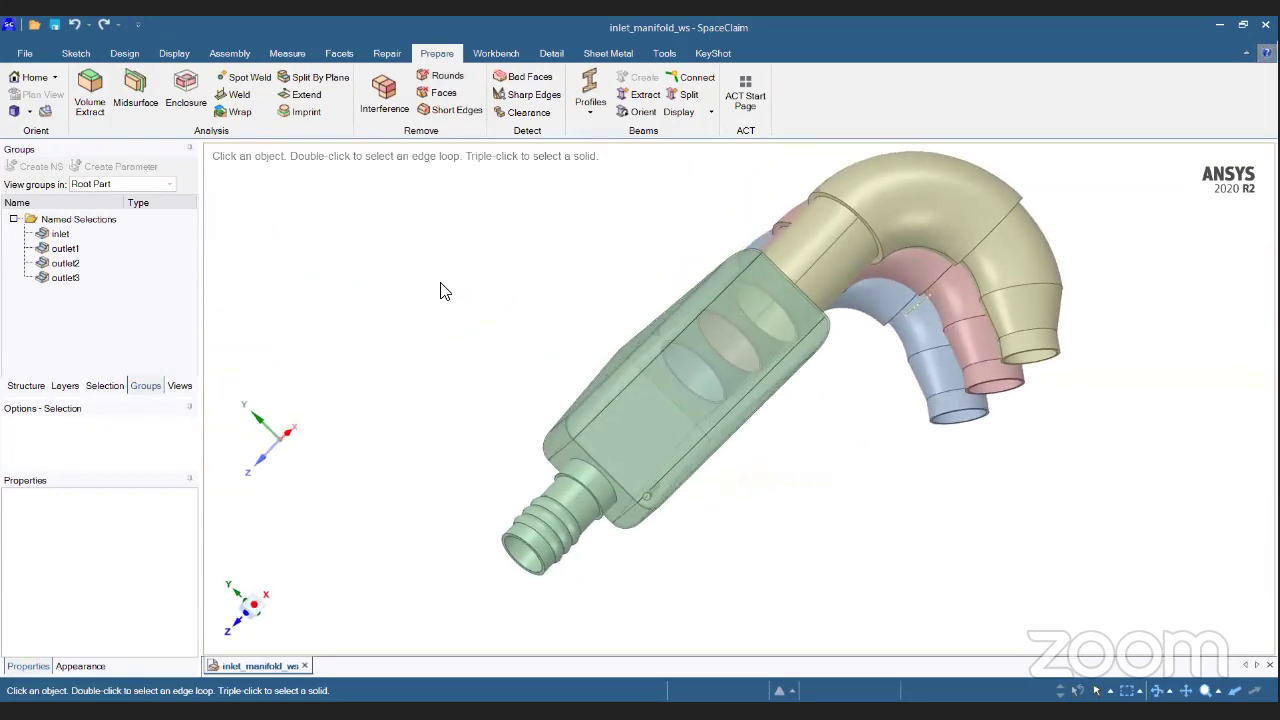
Step: Start saving the geometry in FM Database (*.fmd) format and accept its export options with Fine facet resolution
click(26, 58)
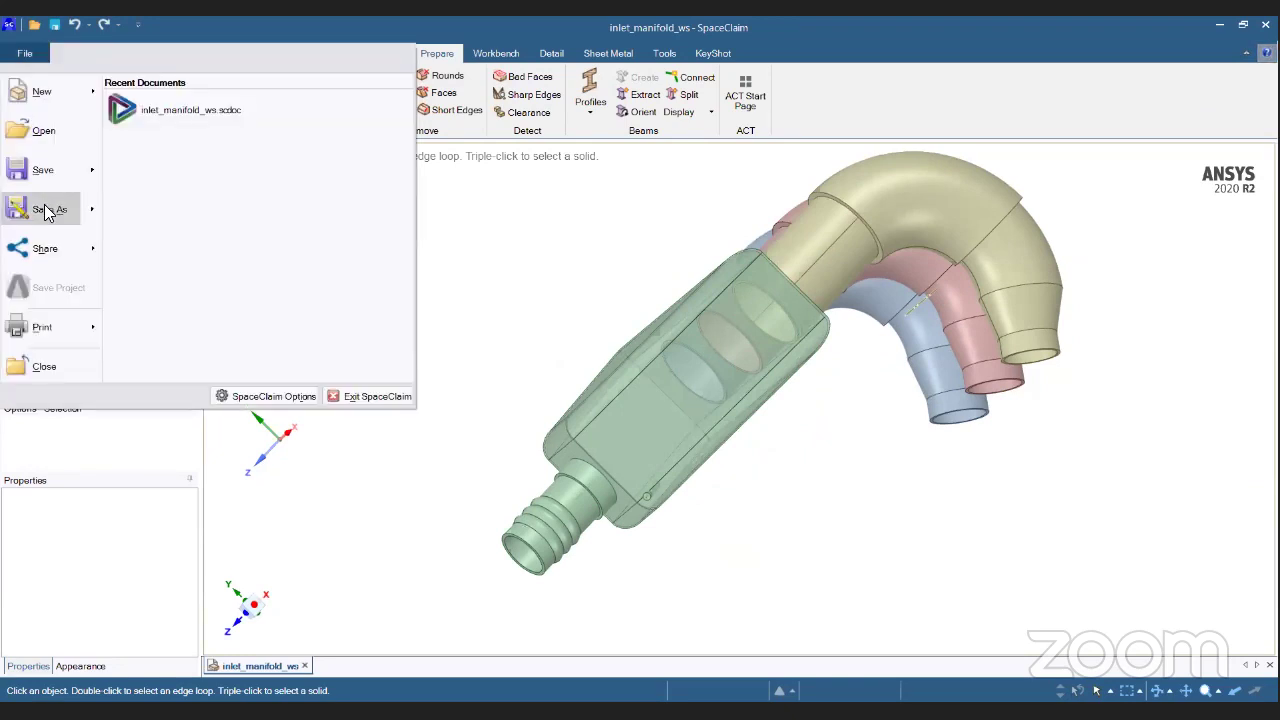
click(48, 210)
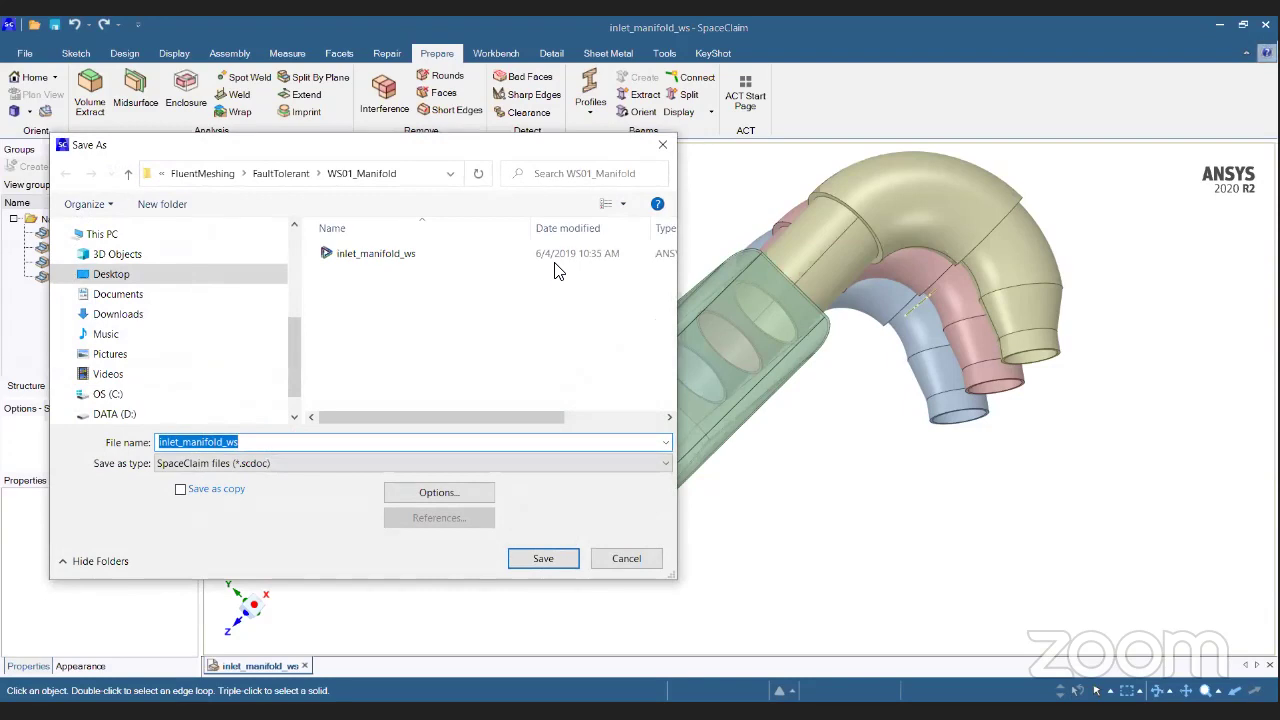
click(256, 462)
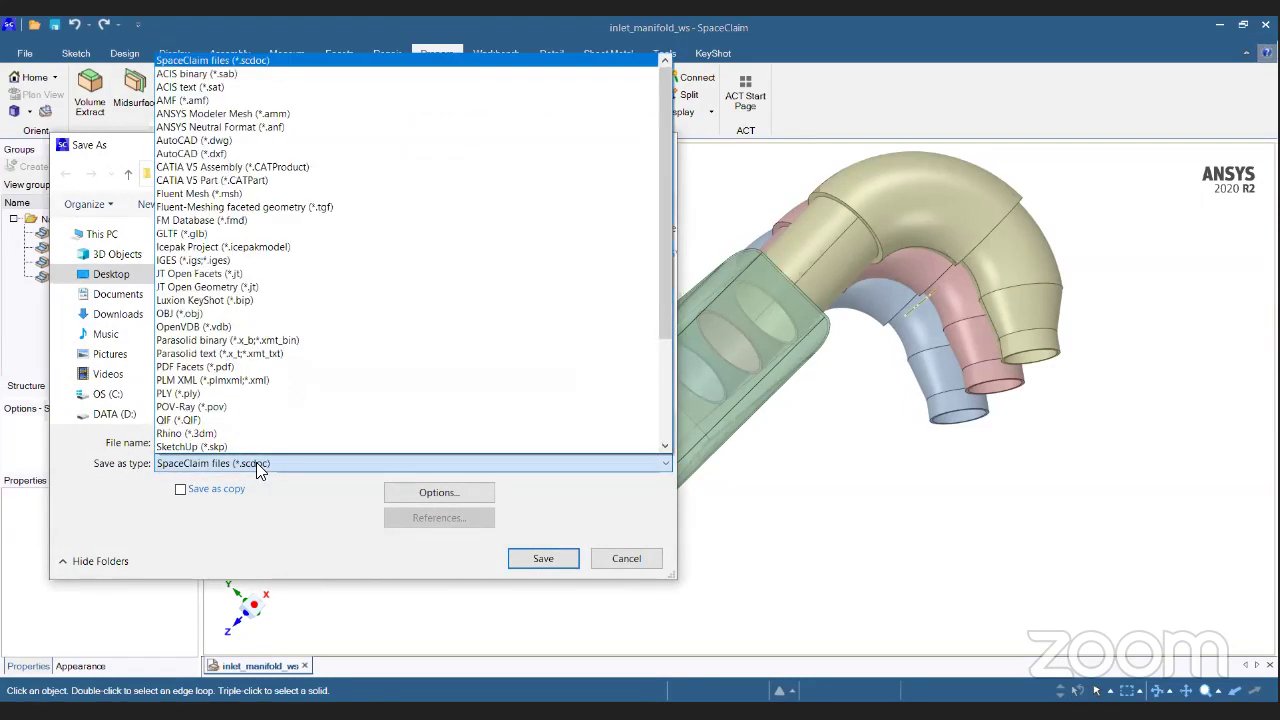
click(297, 220)
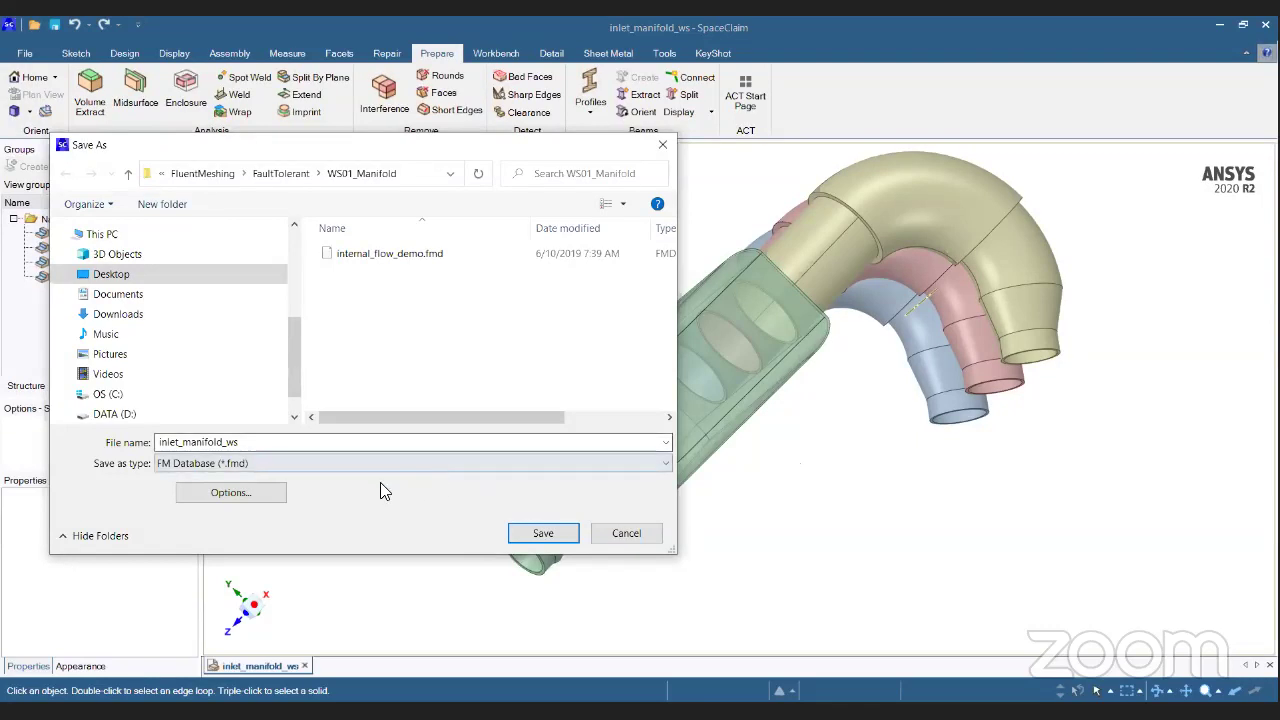
click(270, 503)
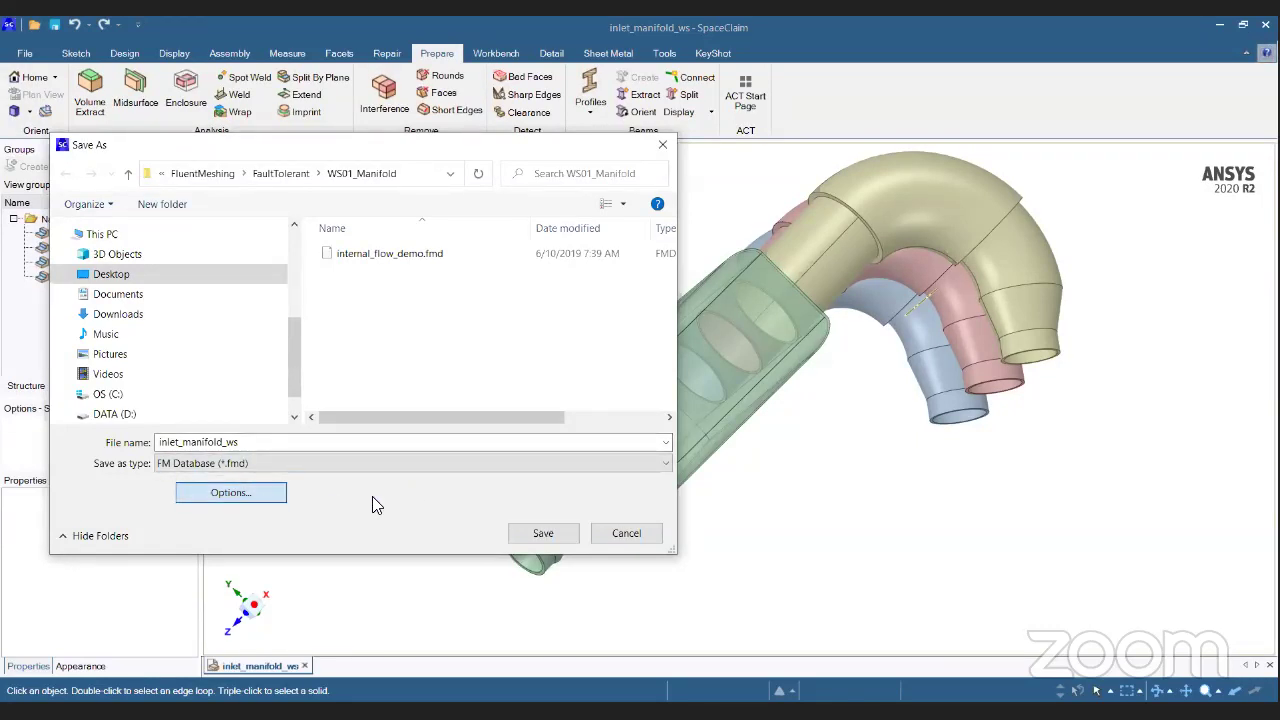
click(255, 495)
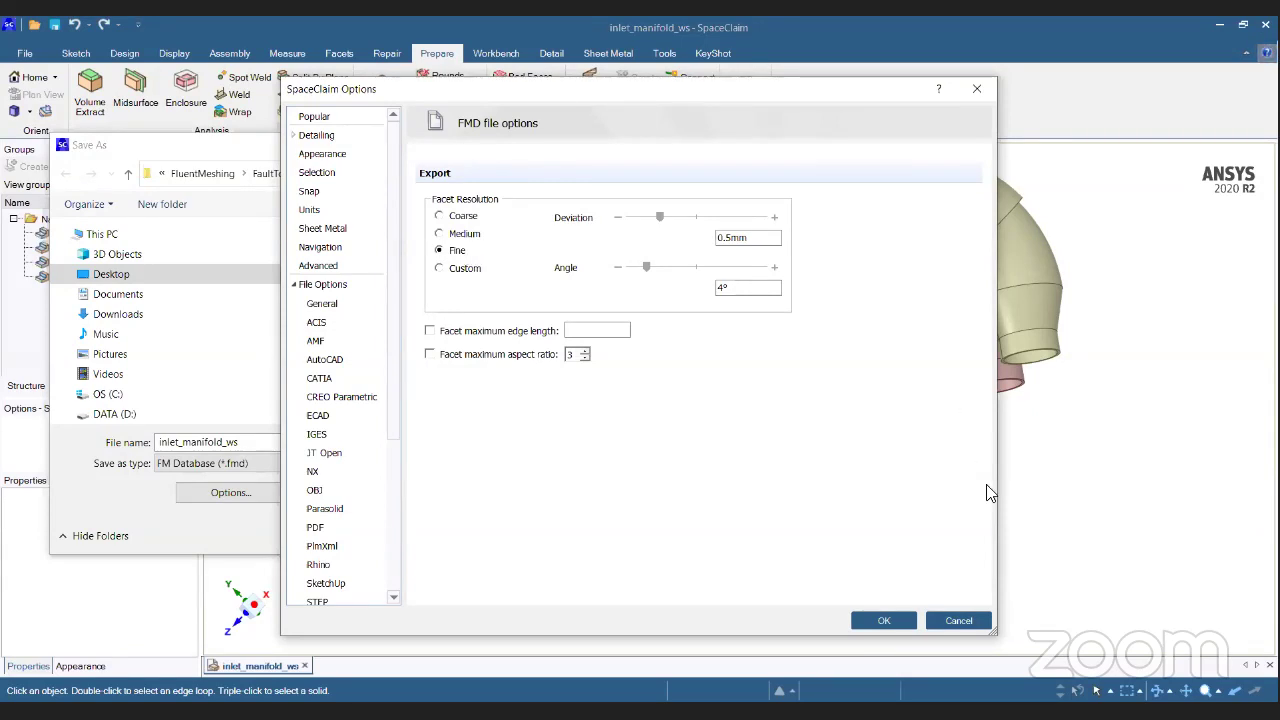
click(898, 618)
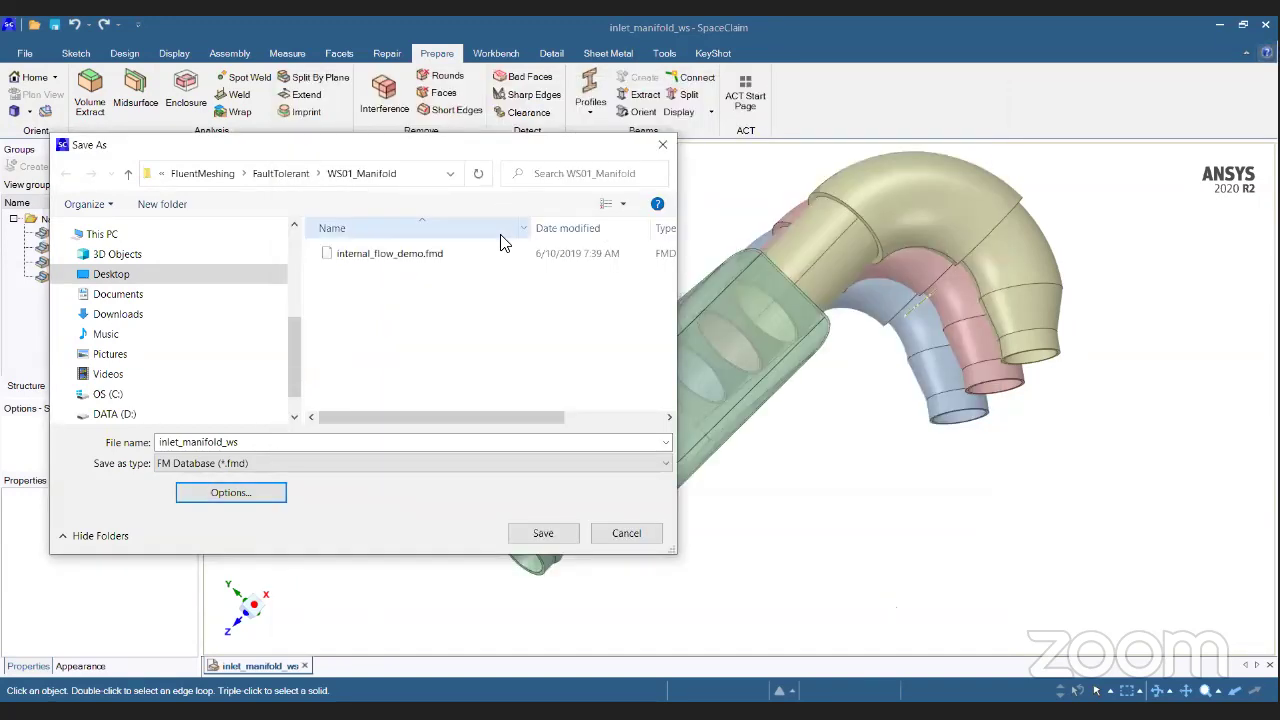
Step: Save the export as inlet_manifold_ws-tr2 in the AVA4 folder under FaultTolerant
click(281, 173)
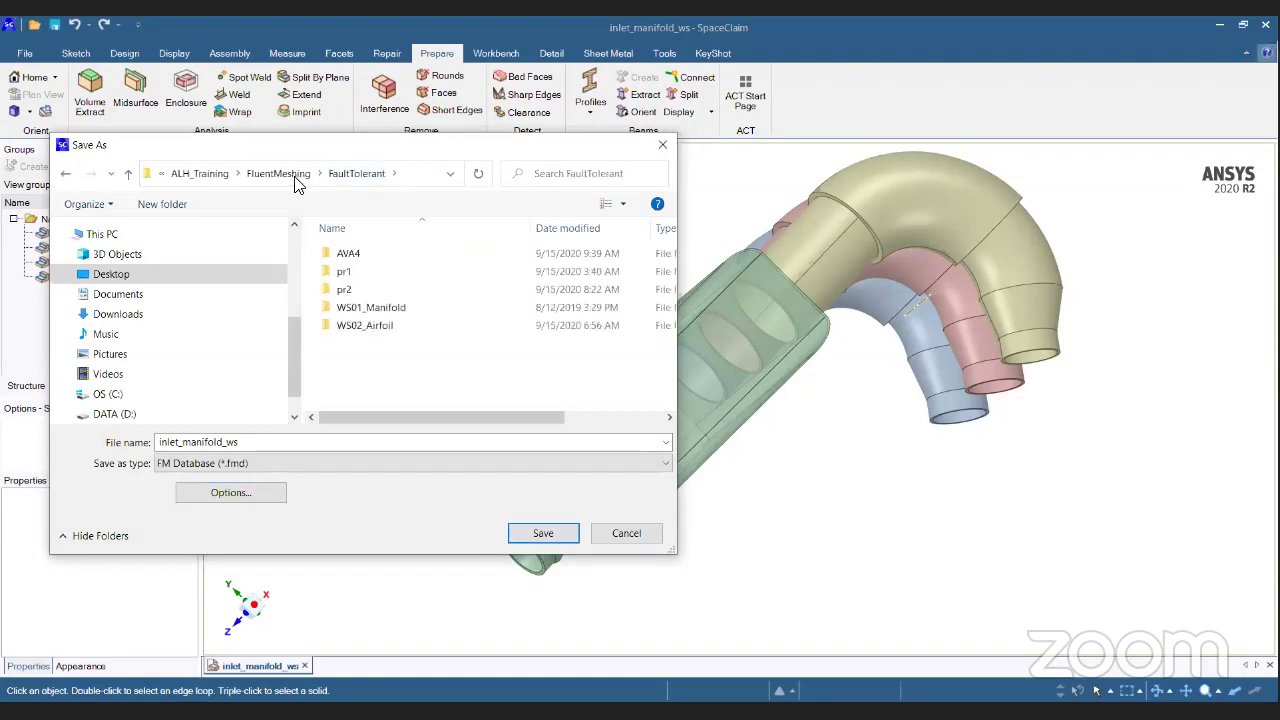
double_click(366, 252)
double_click(248, 447)
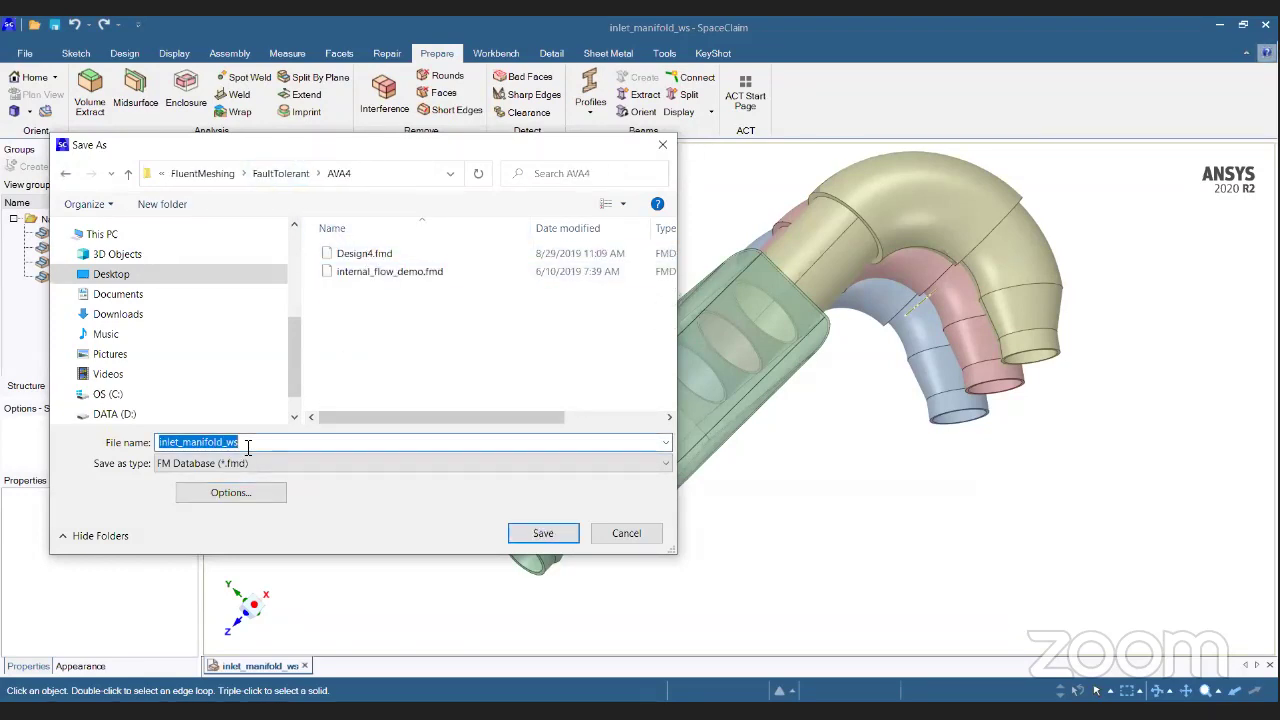
click(248, 444)
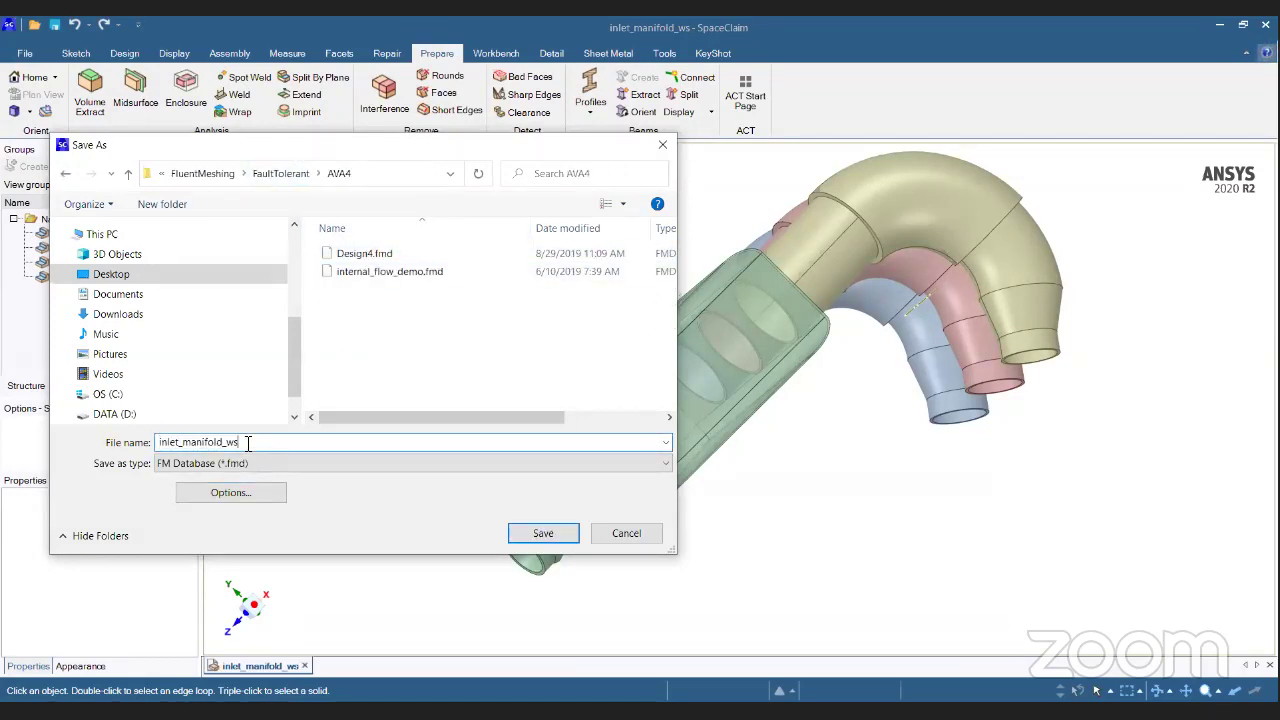
text(-tr2)
key(Return)
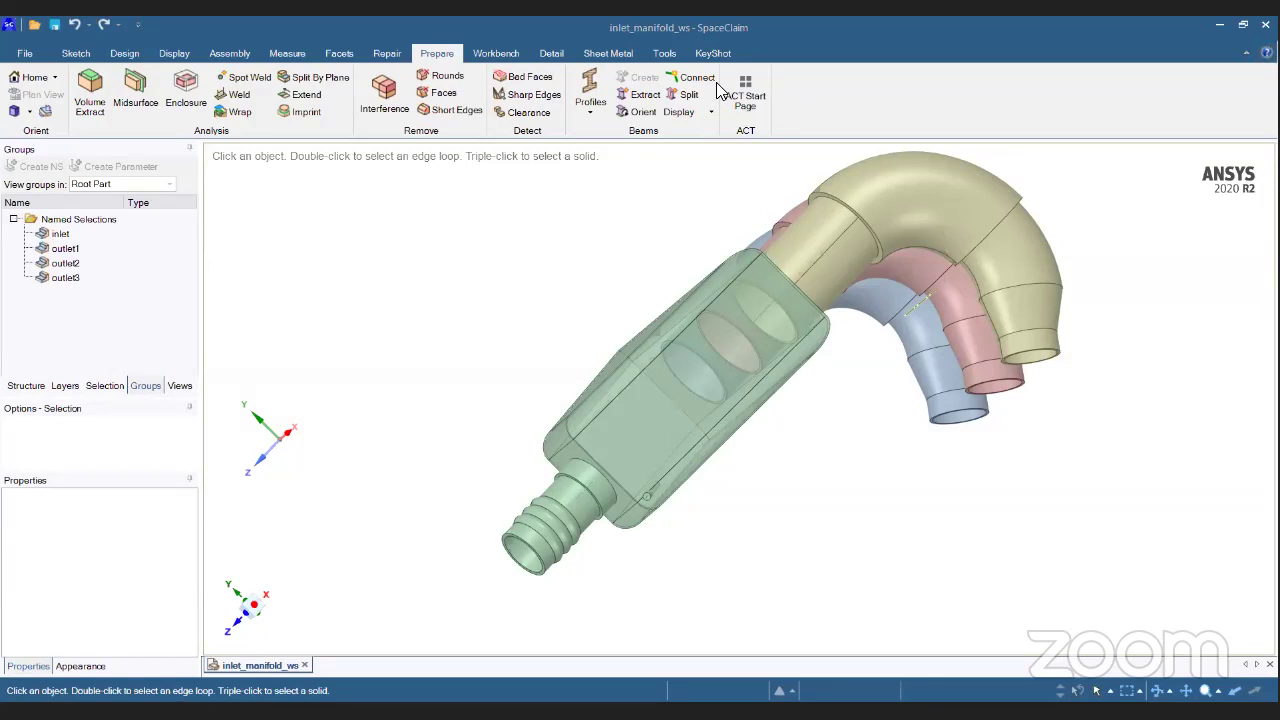
Step: Switch to Fluent, maximize its window and load the Fault-tolerant Meshing workflow
key(alt+Tab)
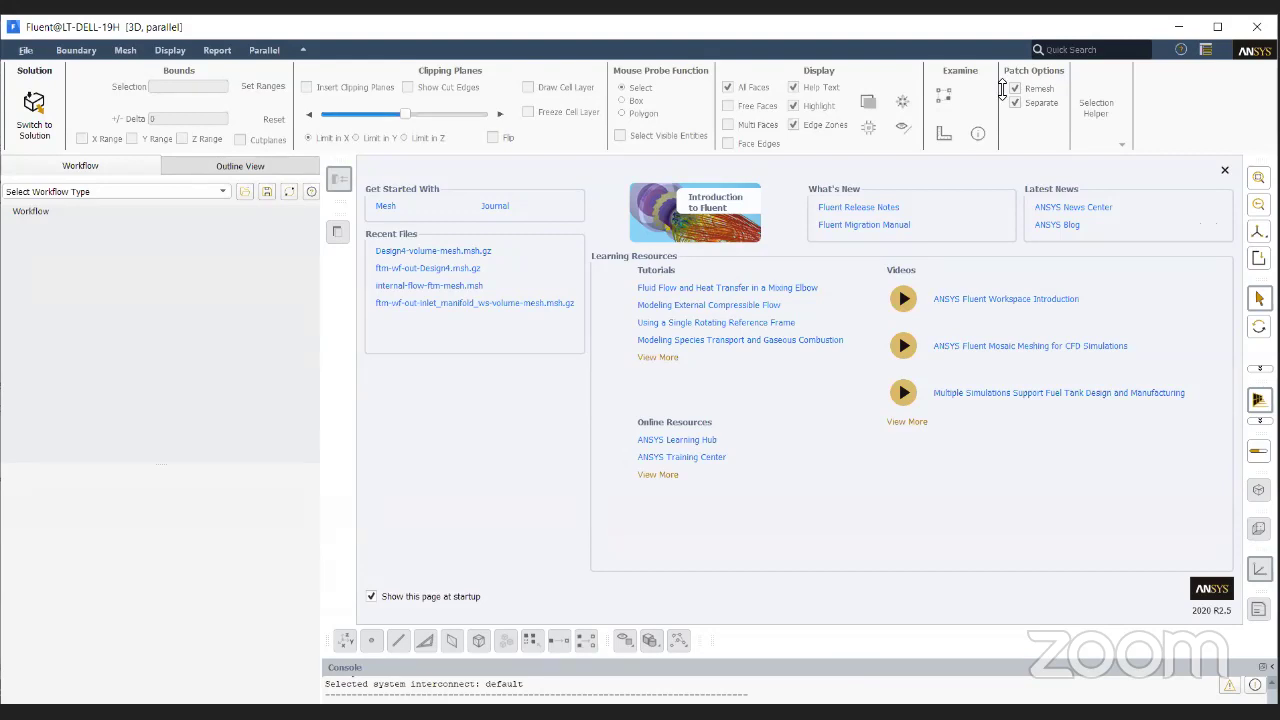
click(1219, 28)
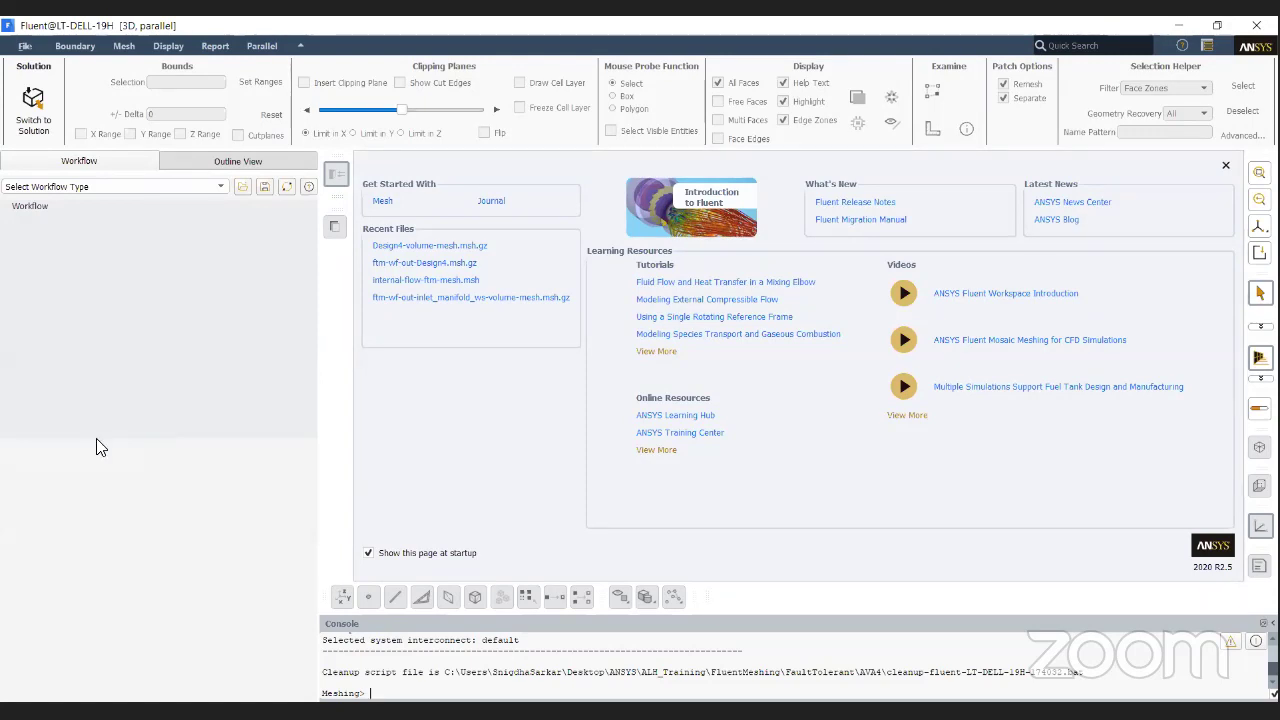
click(94, 186)
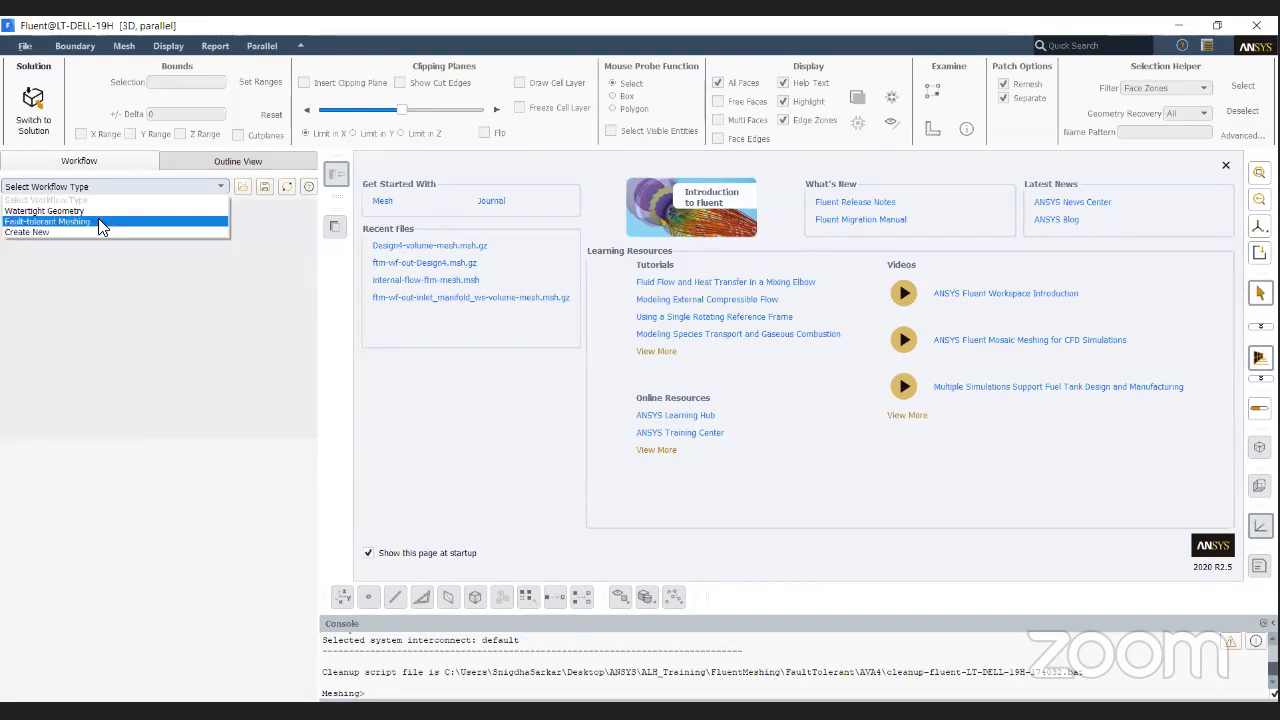
click(98, 222)
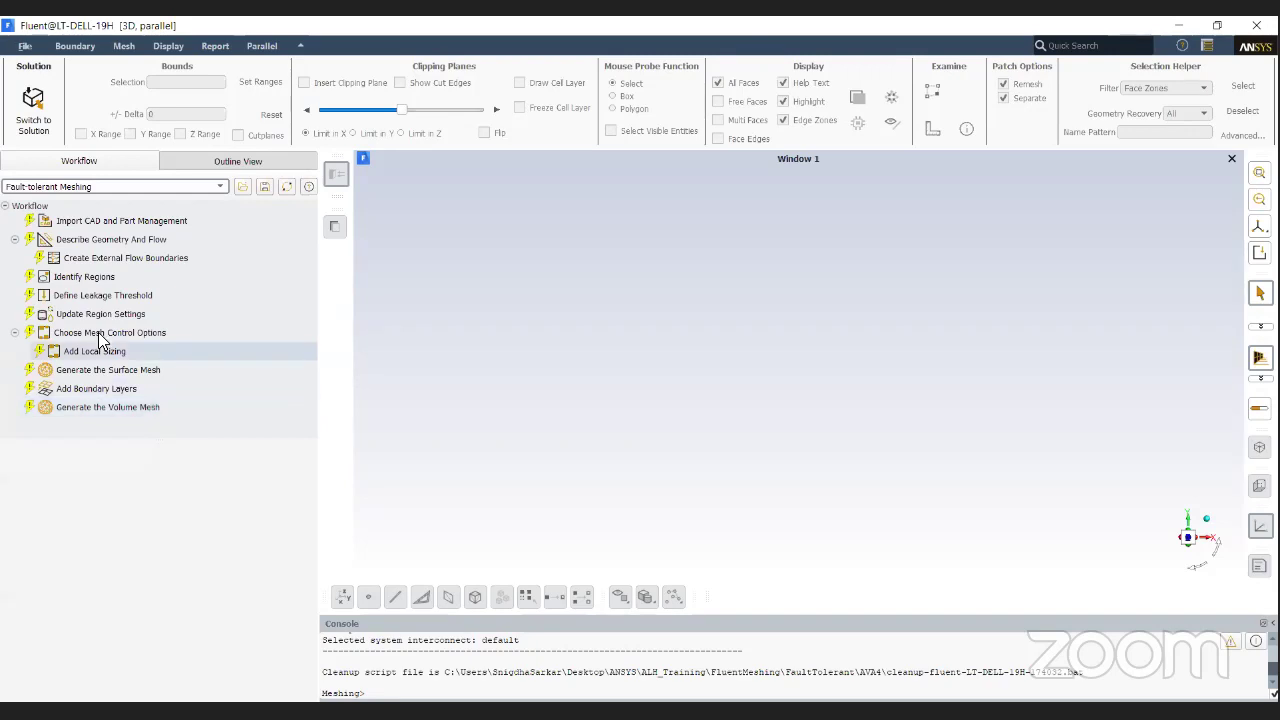
Step: Choose inlet_manifold_ws-tr2.fmd as the CAD file for the Import CAD and Part Management task
click(138, 222)
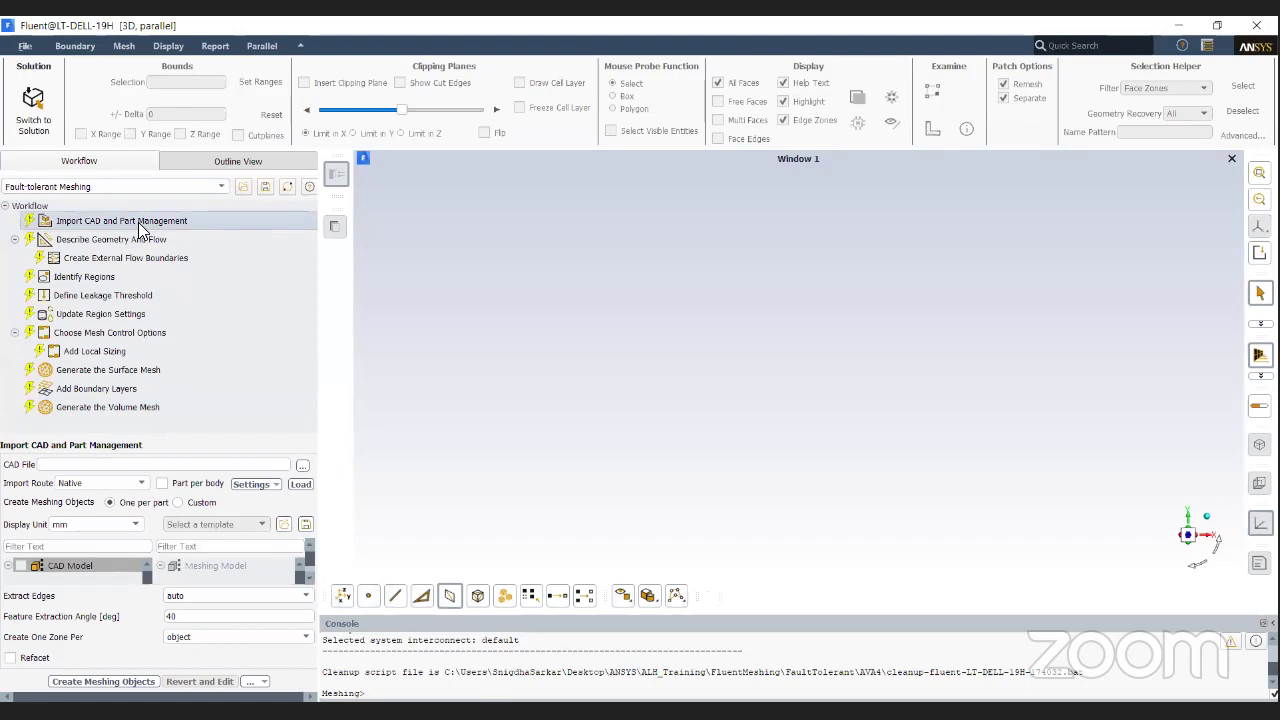
click(300, 466)
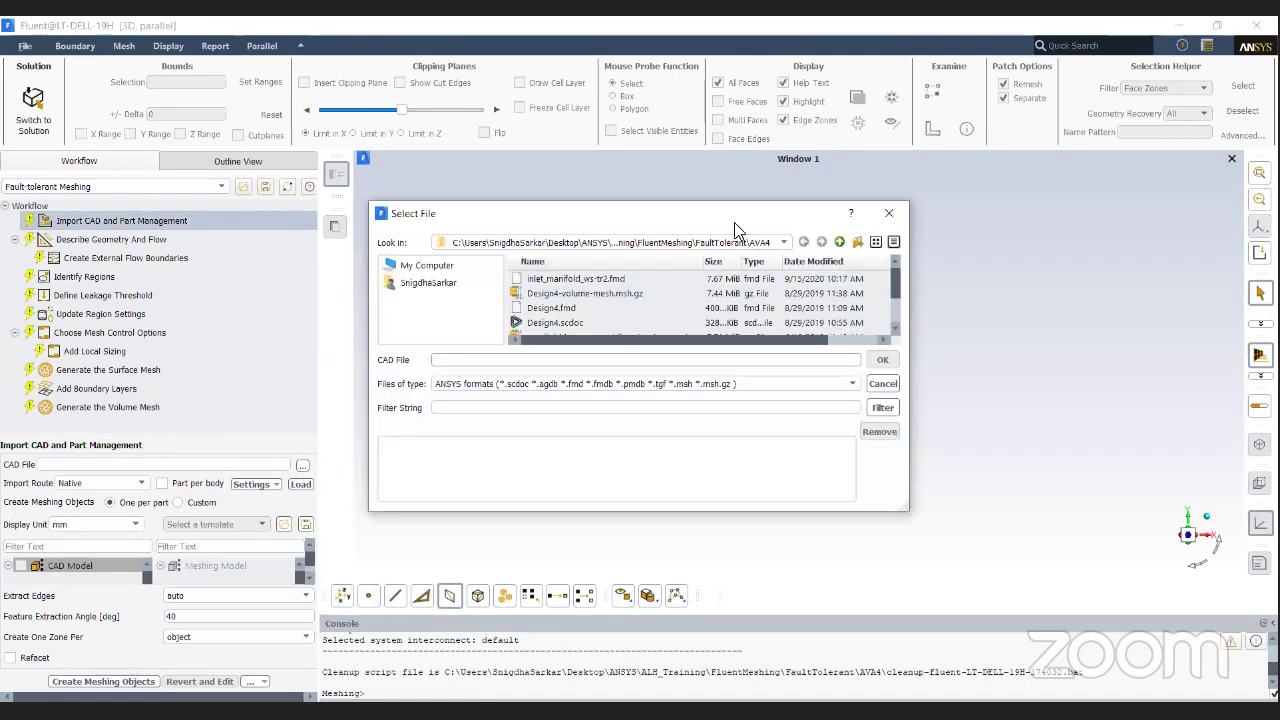
drag(744, 208, 744, 109)
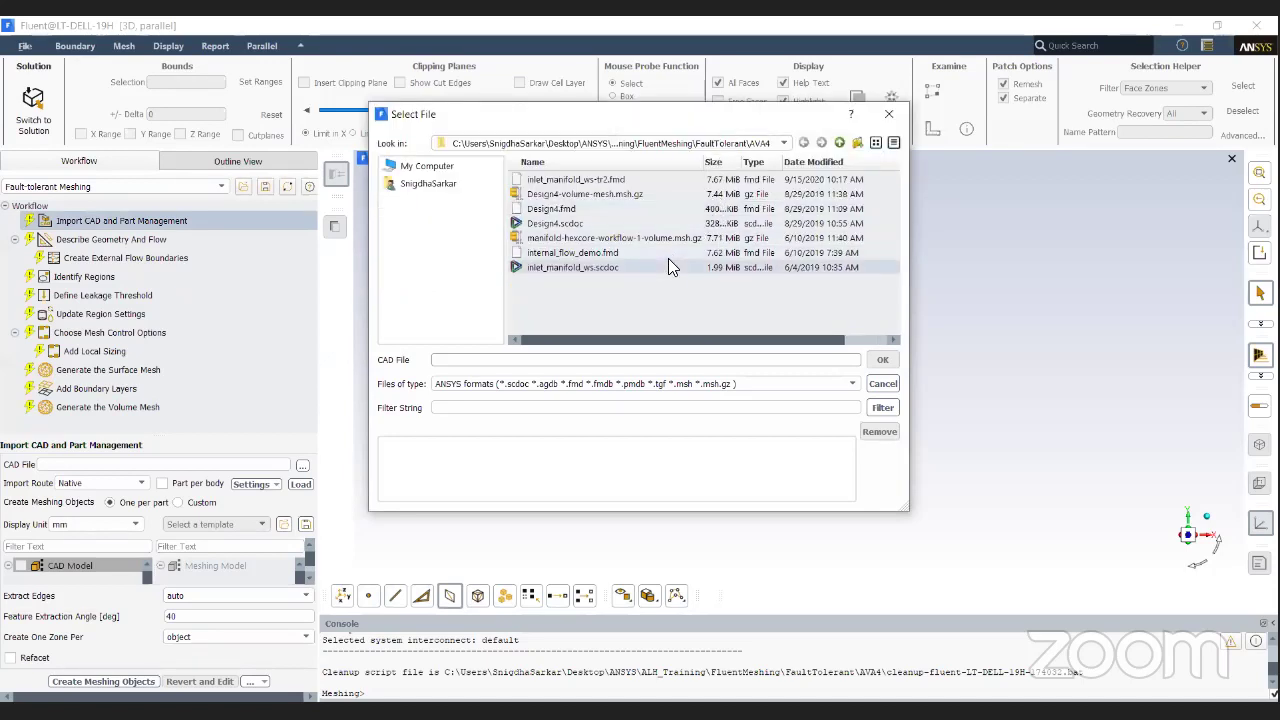
click(613, 181)
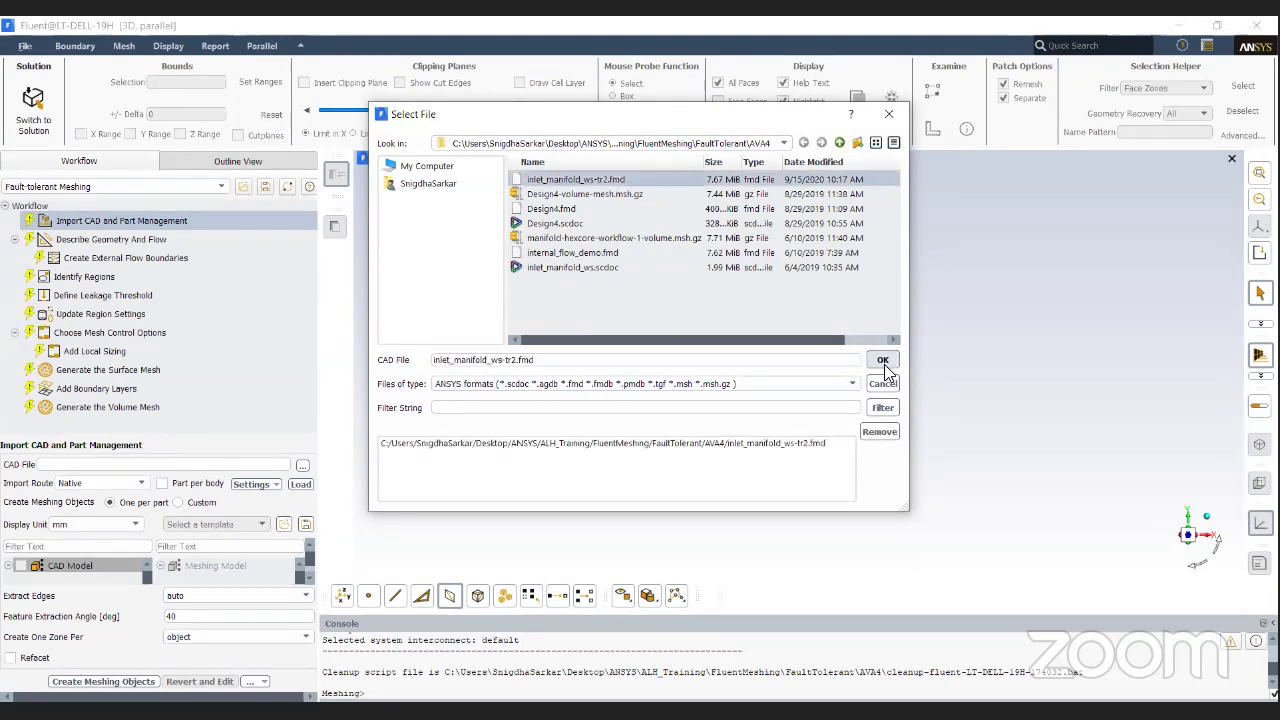
click(883, 362)
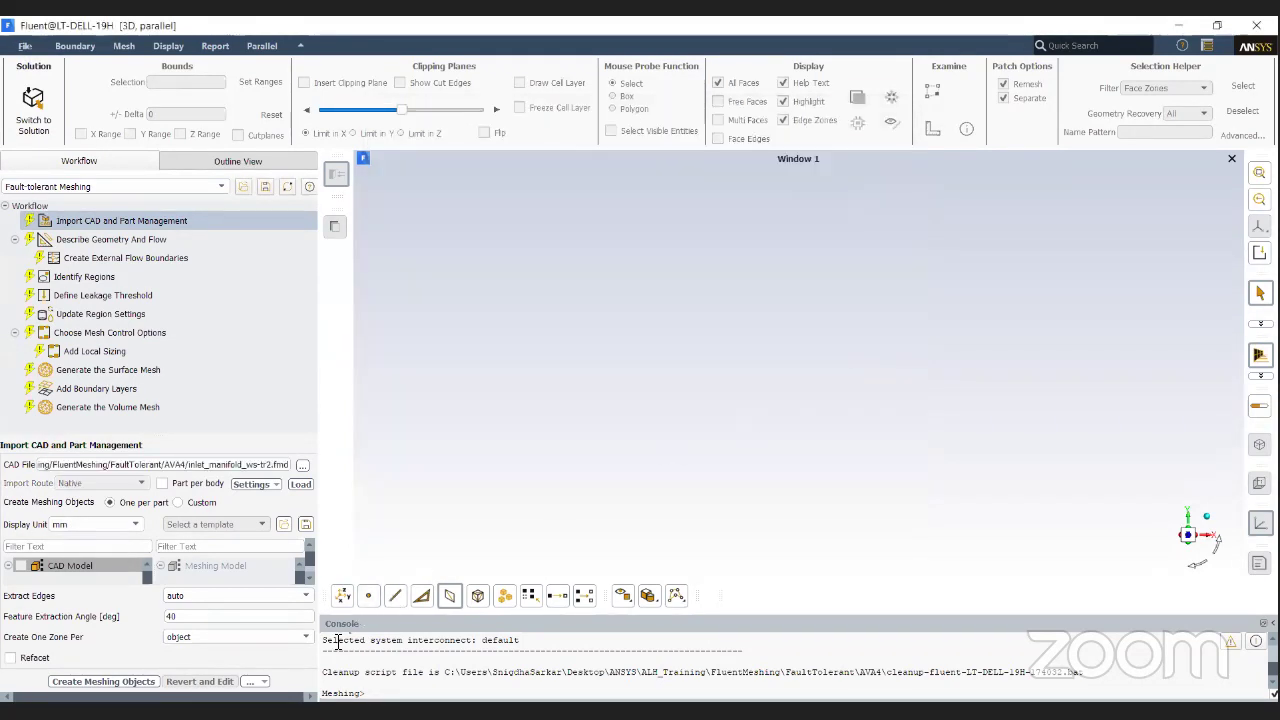
Step: Load the CAD file, set one zone to be created per body, and create the meshing objects
click(300, 484)
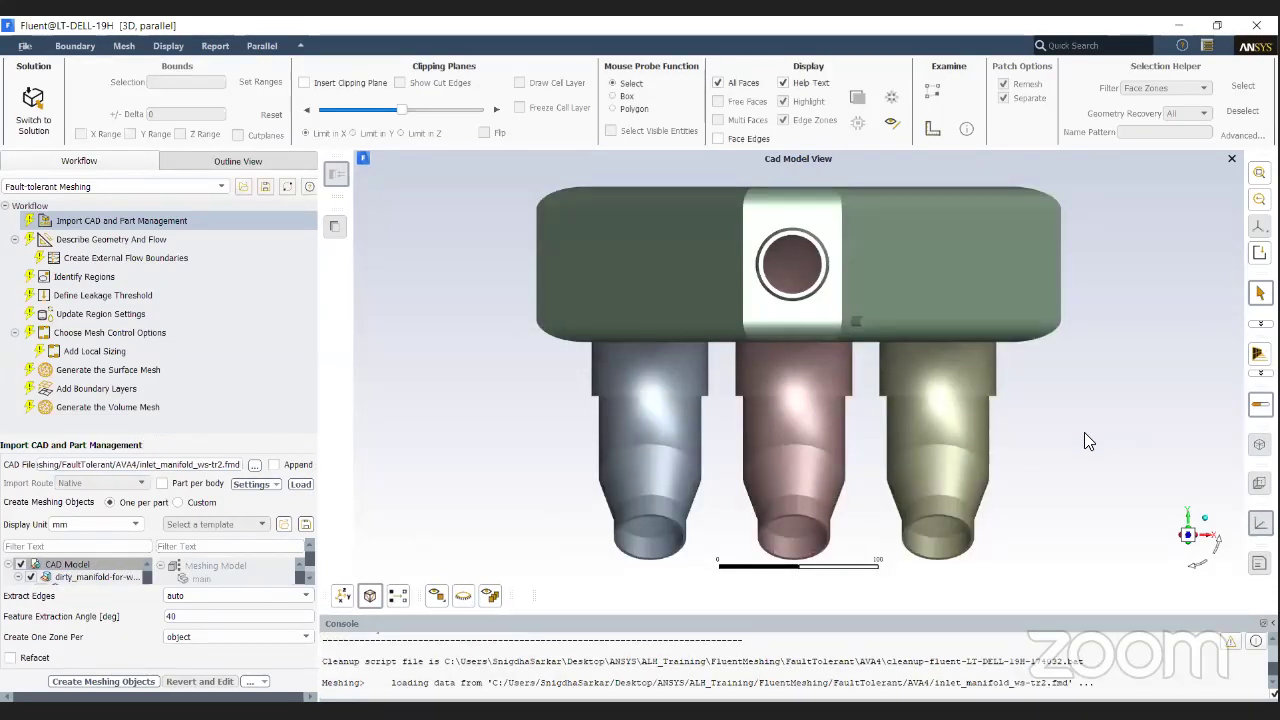
drag(1084, 441, 960, 514)
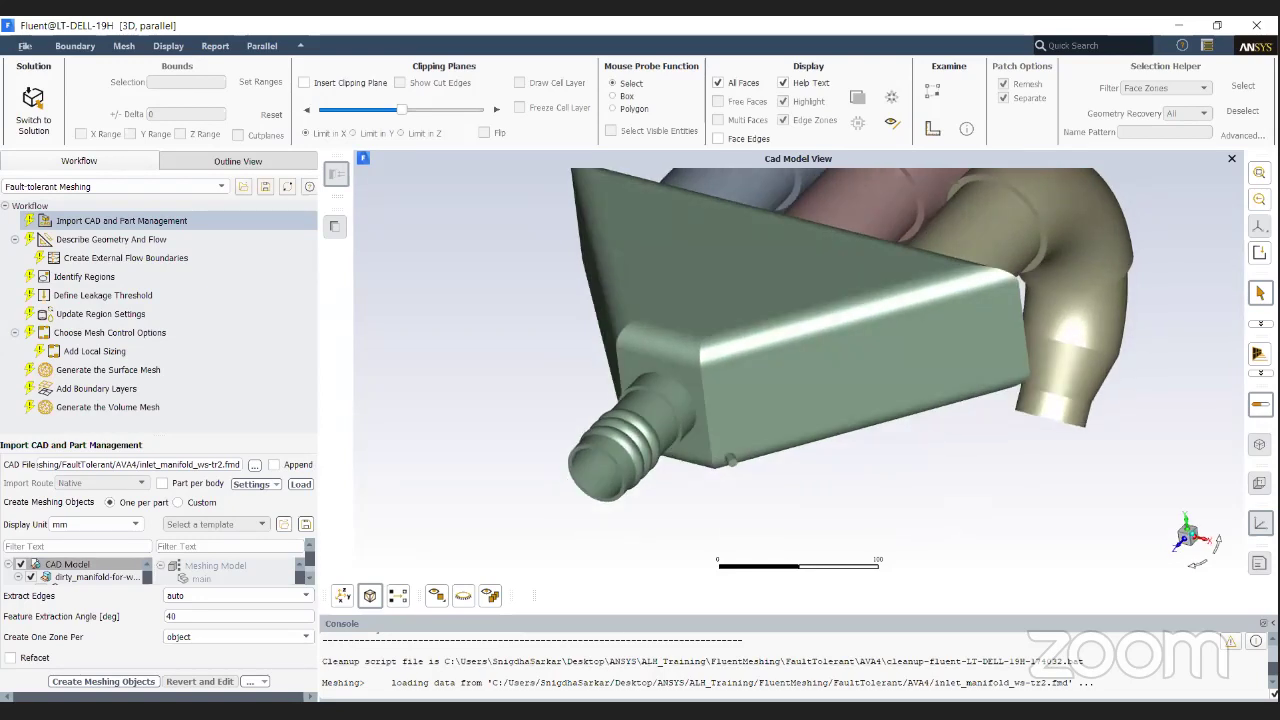
click(237, 639)
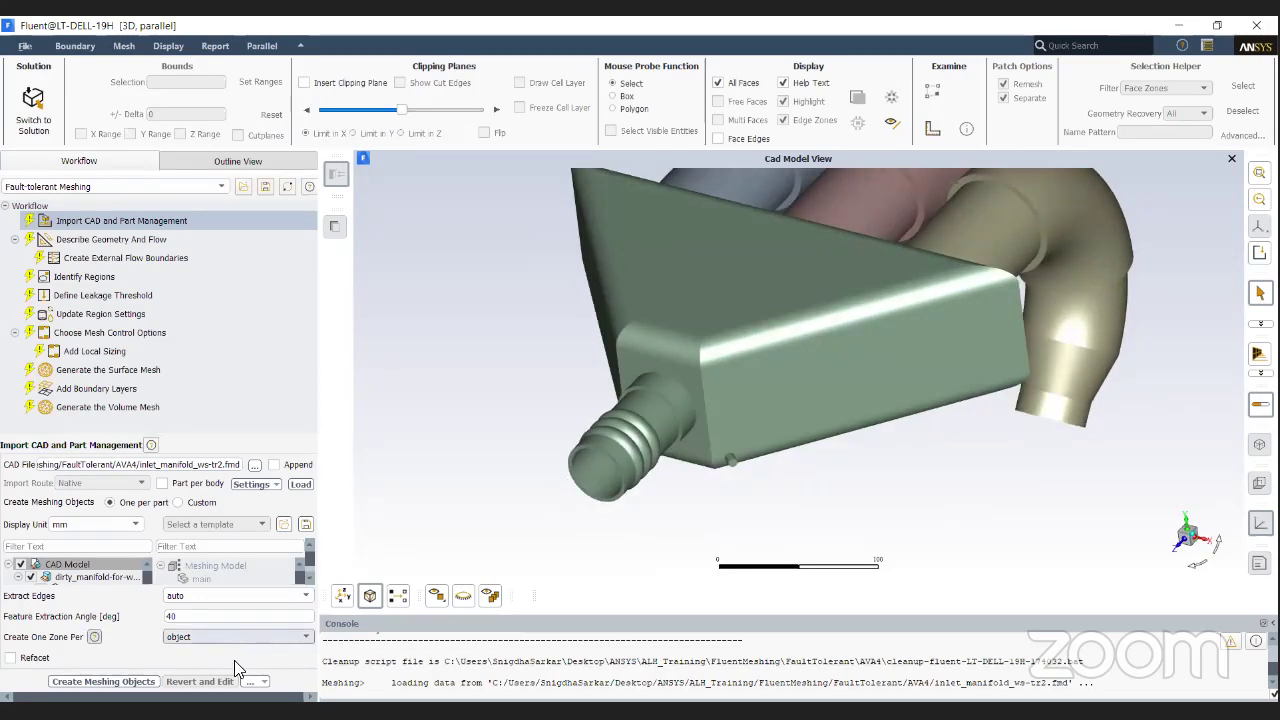
click(235, 662)
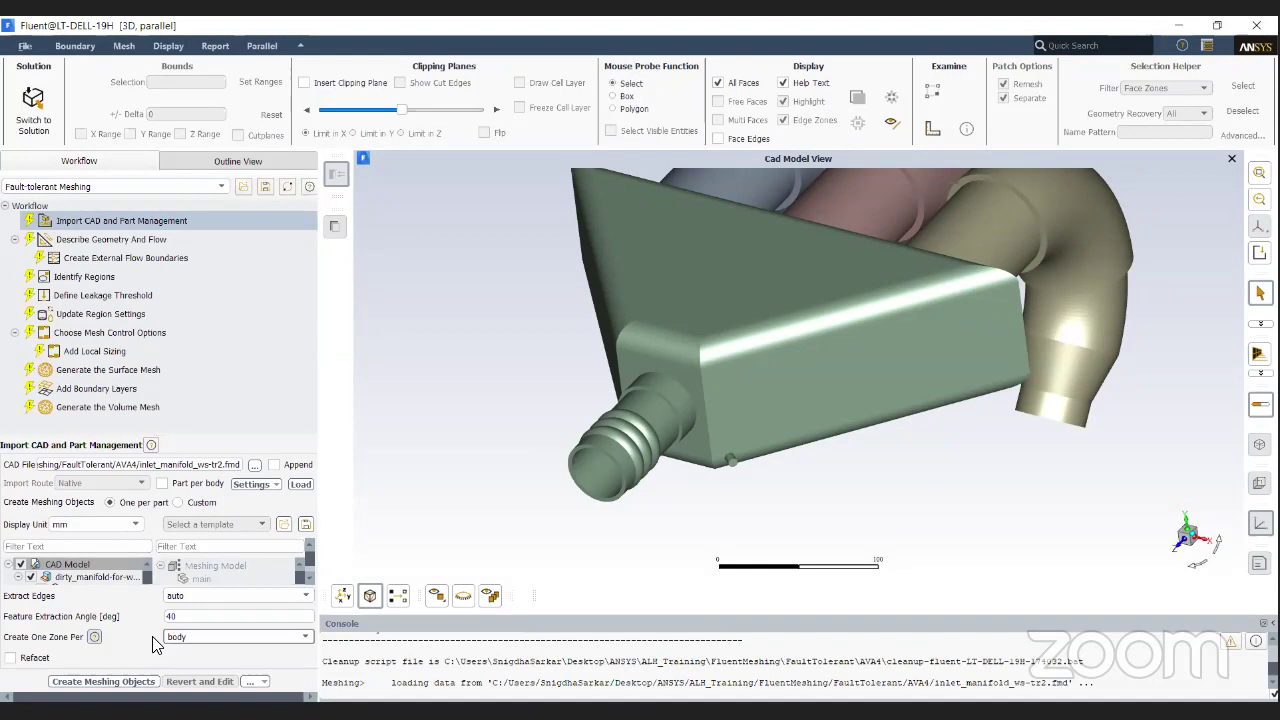
click(133, 683)
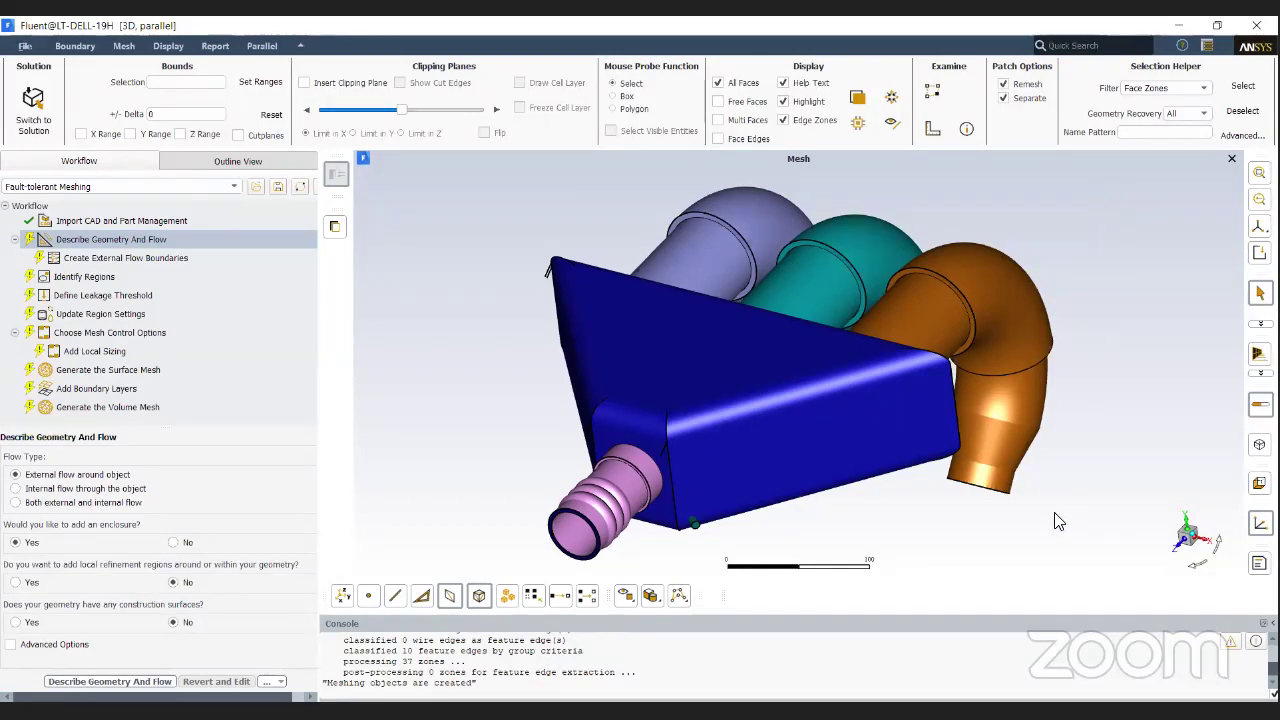
Step: Examine the manifold's inlet pipe, its side hole, the small cylinder on the main body and the outlet pipes from several sides
drag(1058, 520, 1005, 457)
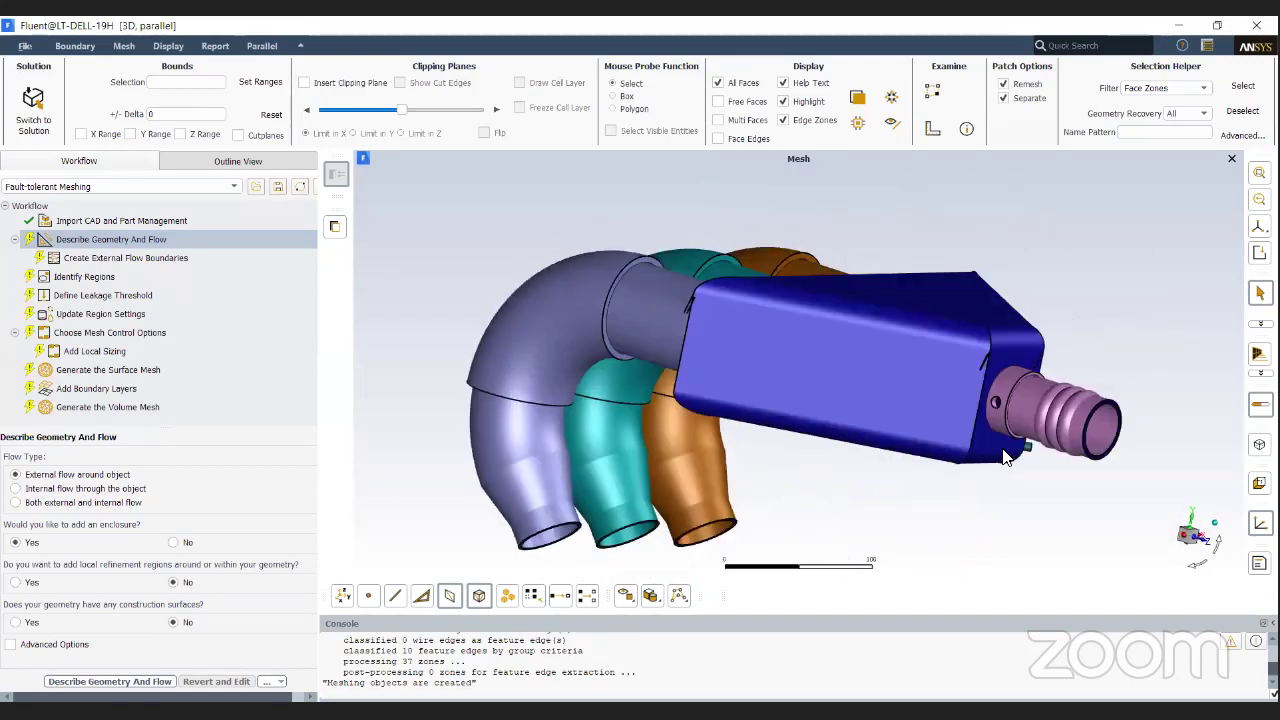
scroll(1052, 444, up, 3)
drag(968, 378, 925, 345)
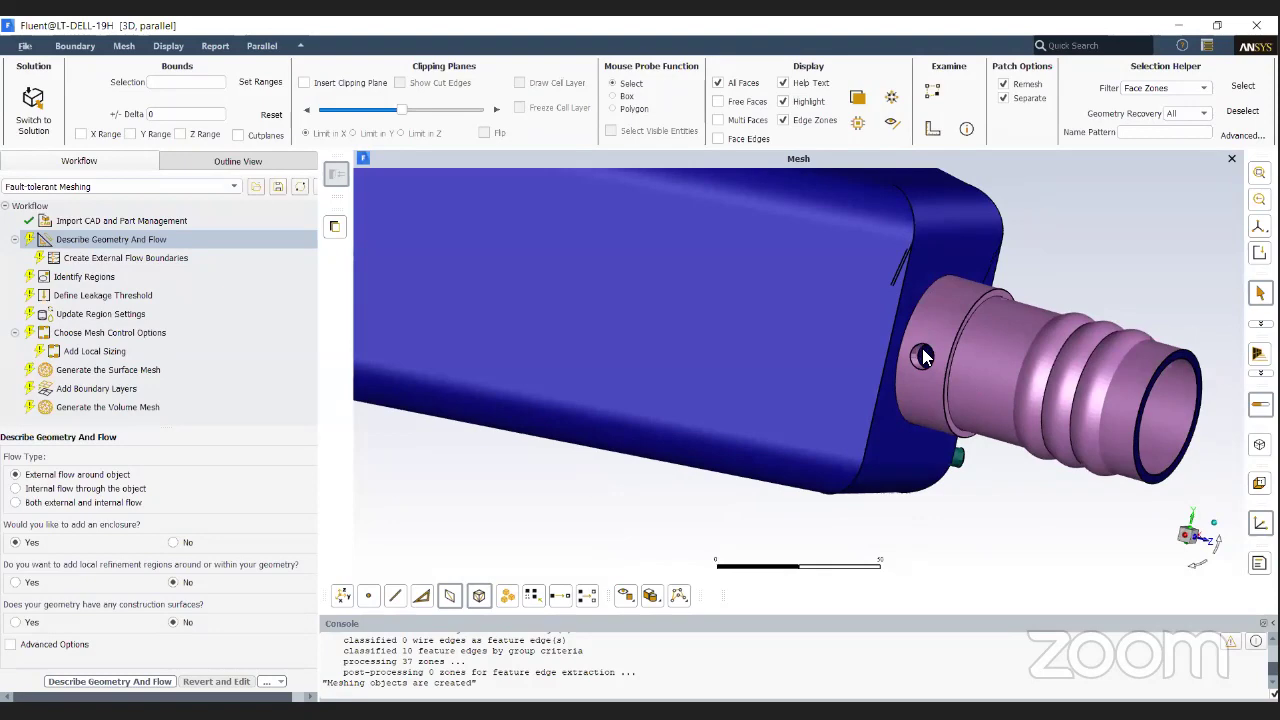
scroll(1002, 368, down, 3)
drag(944, 388, 535, 362)
scroll(852, 370, up, 3)
scroll(880, 338, up, 2)
scroll(904, 342, down, 2)
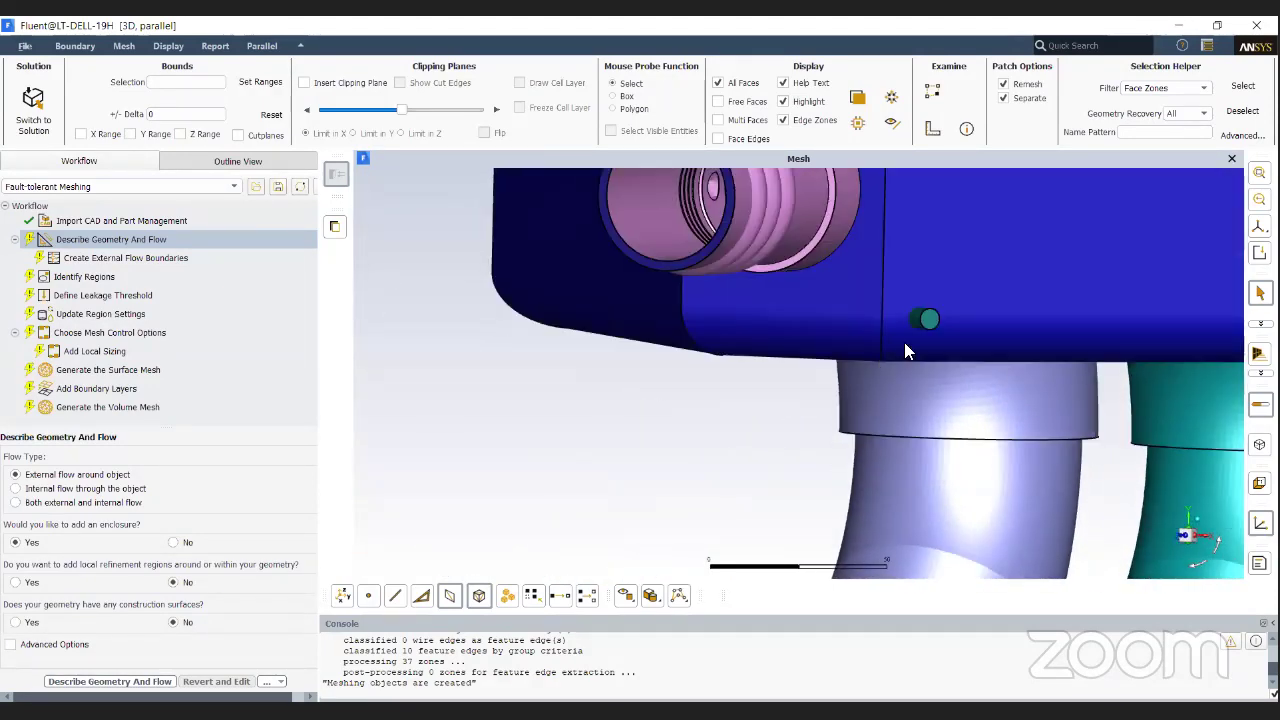
scroll(840, 370, up, 2)
drag(921, 376, 916, 358)
scroll(867, 344, up, 2)
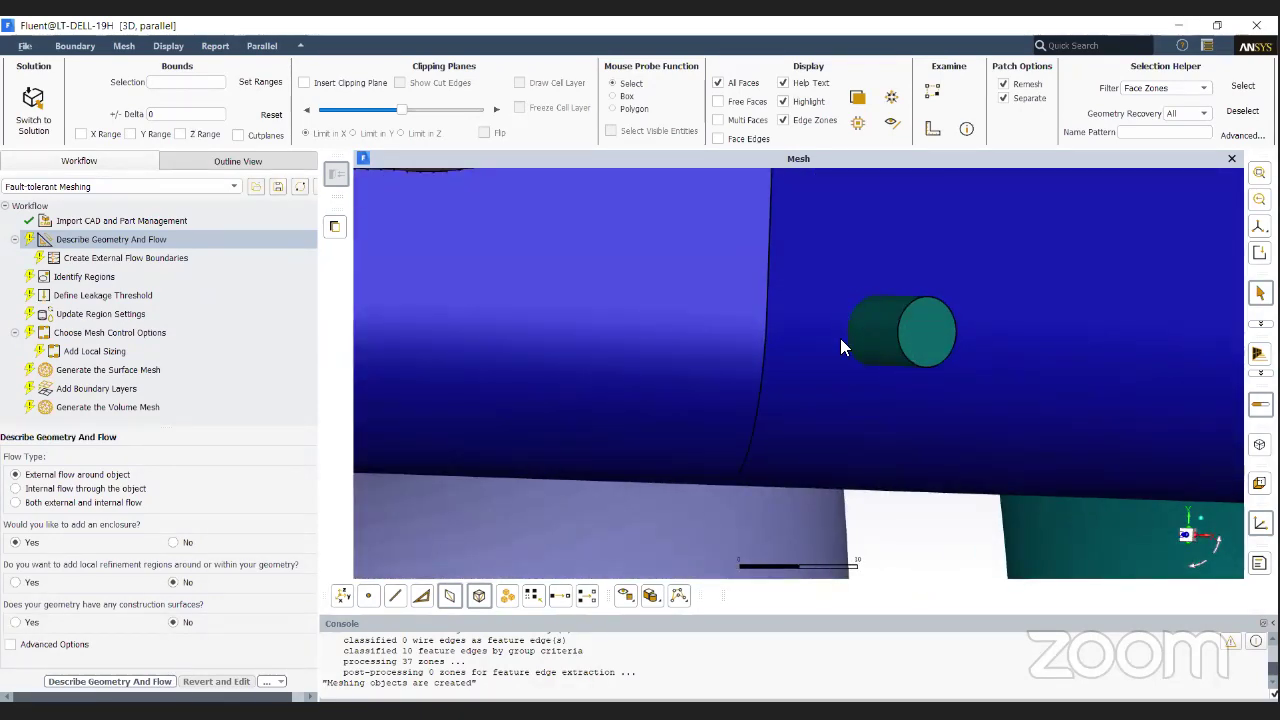
scroll(864, 362, down, 3)
scroll(864, 370, down, 4)
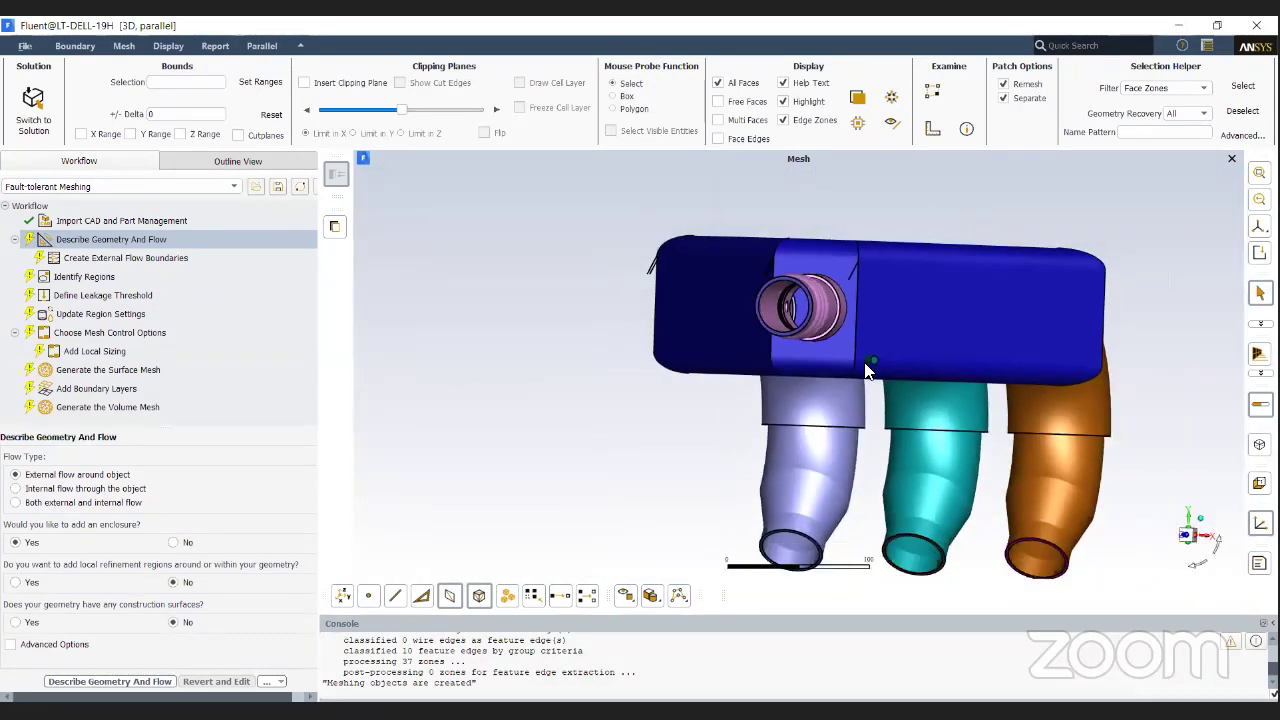
drag(864, 372, 878, 400)
scroll(888, 364, up, 3)
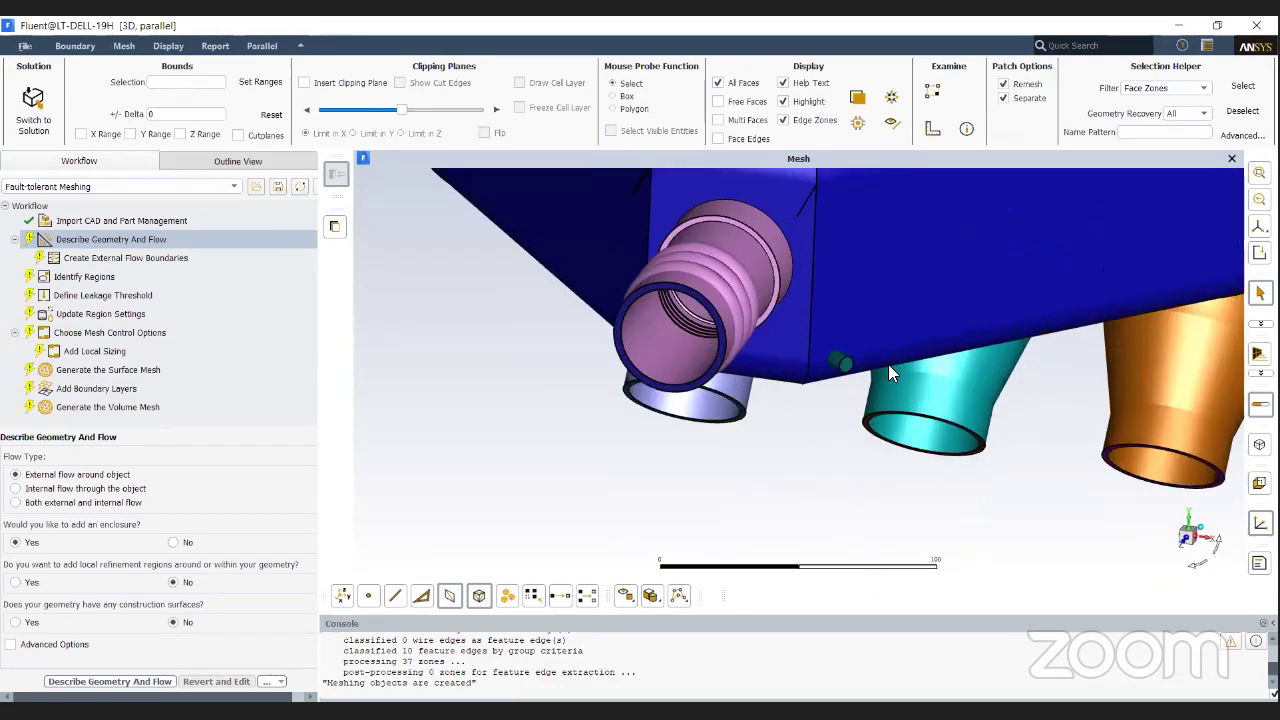
scroll(822, 482, down, 2)
drag(822, 490, 680, 427)
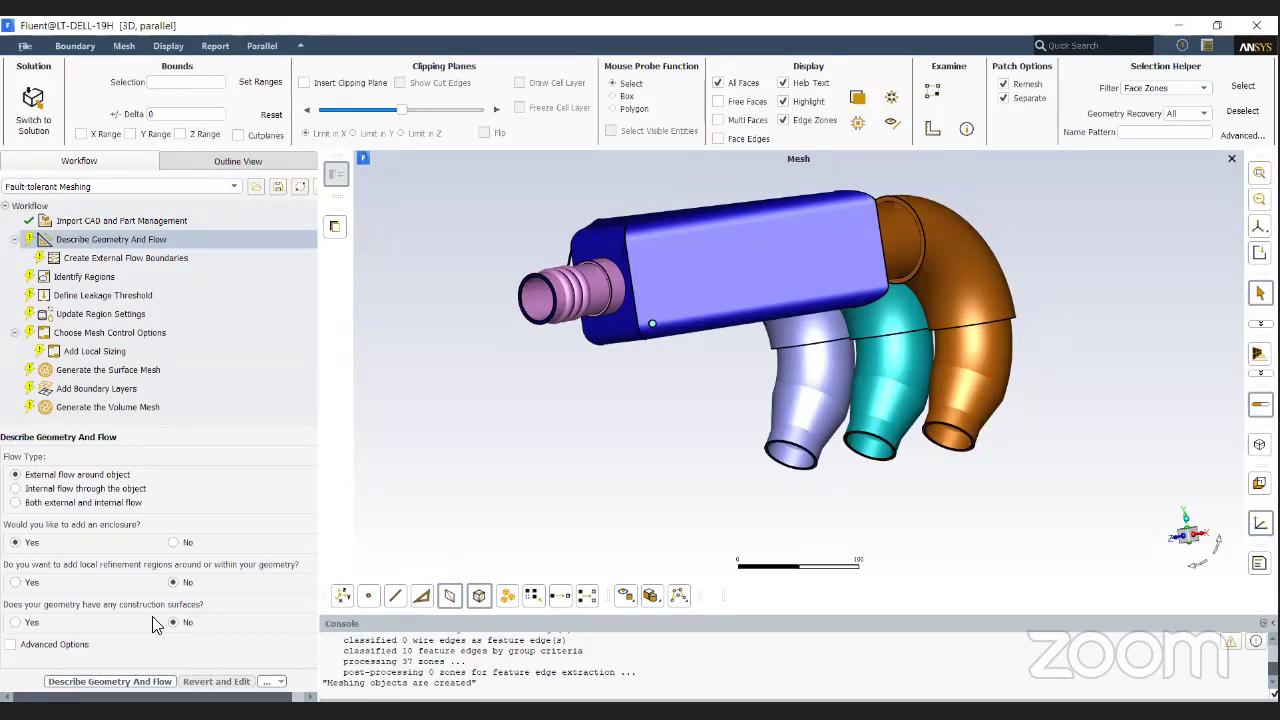
Step: Describe the geometry as internal flow through the object with large caps, without local refinement regions or construction surfaces
click(50, 489)
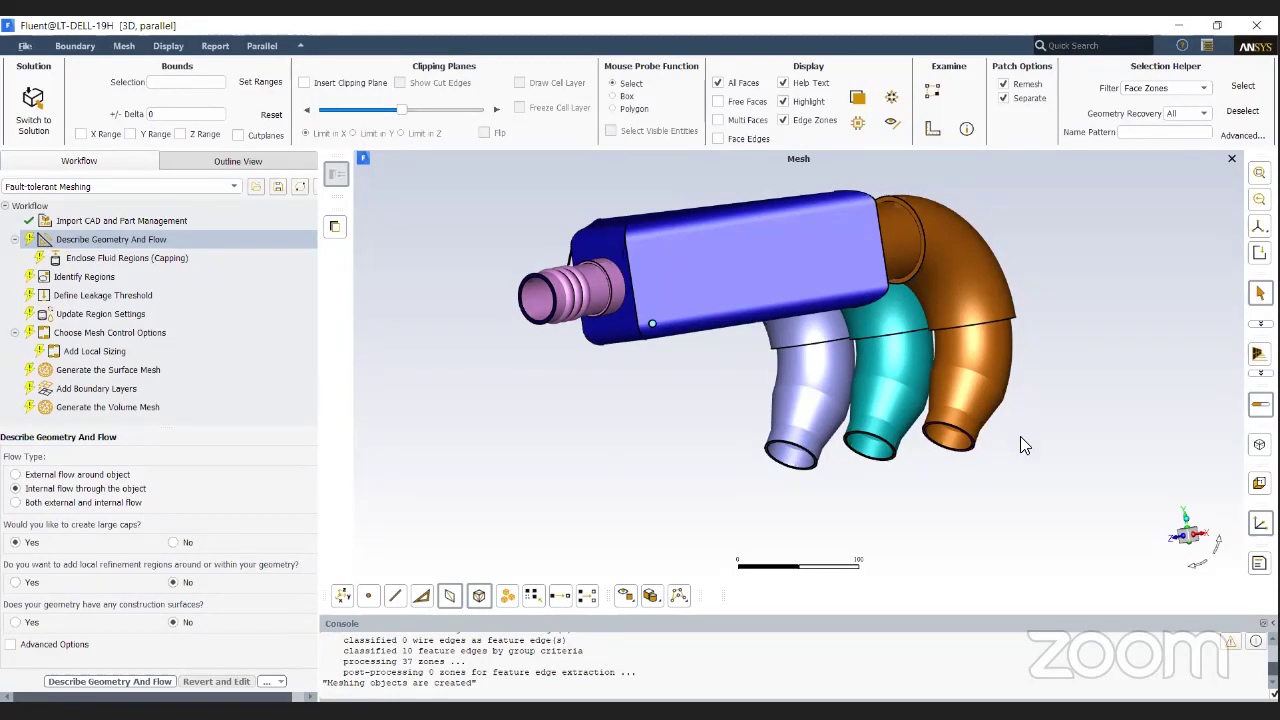
drag(1020, 436, 960, 470)
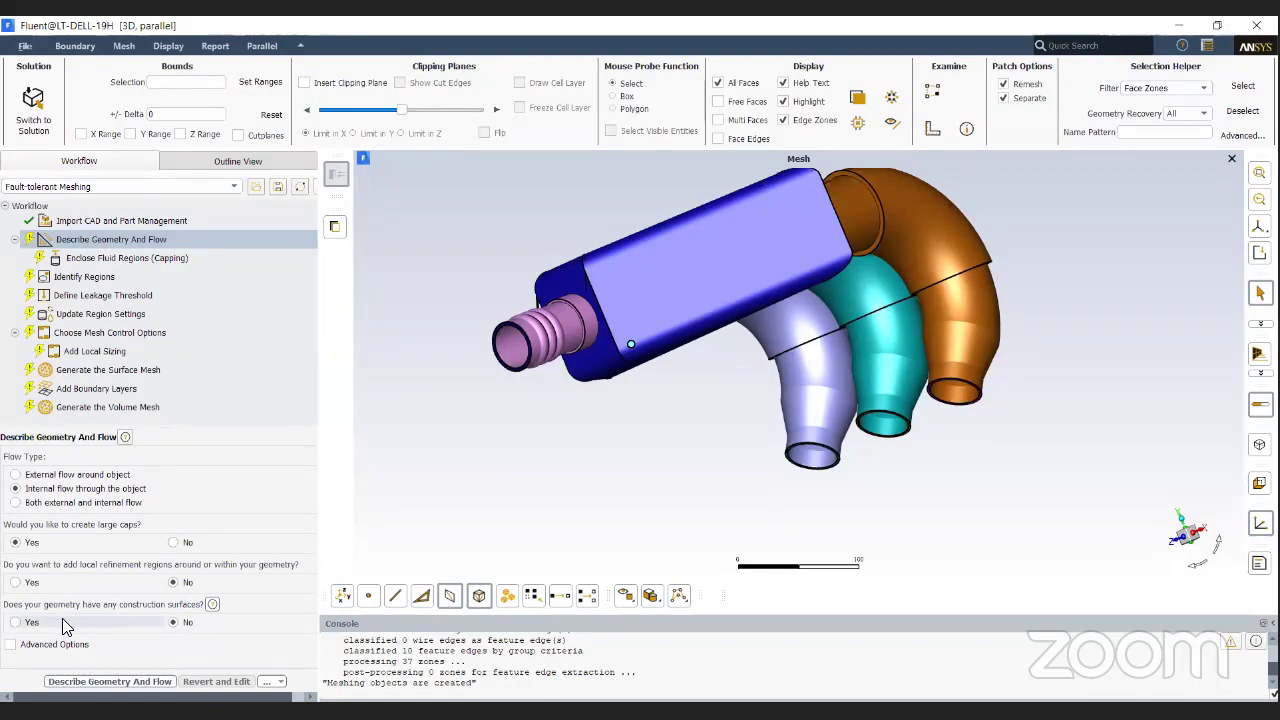
click(110, 683)
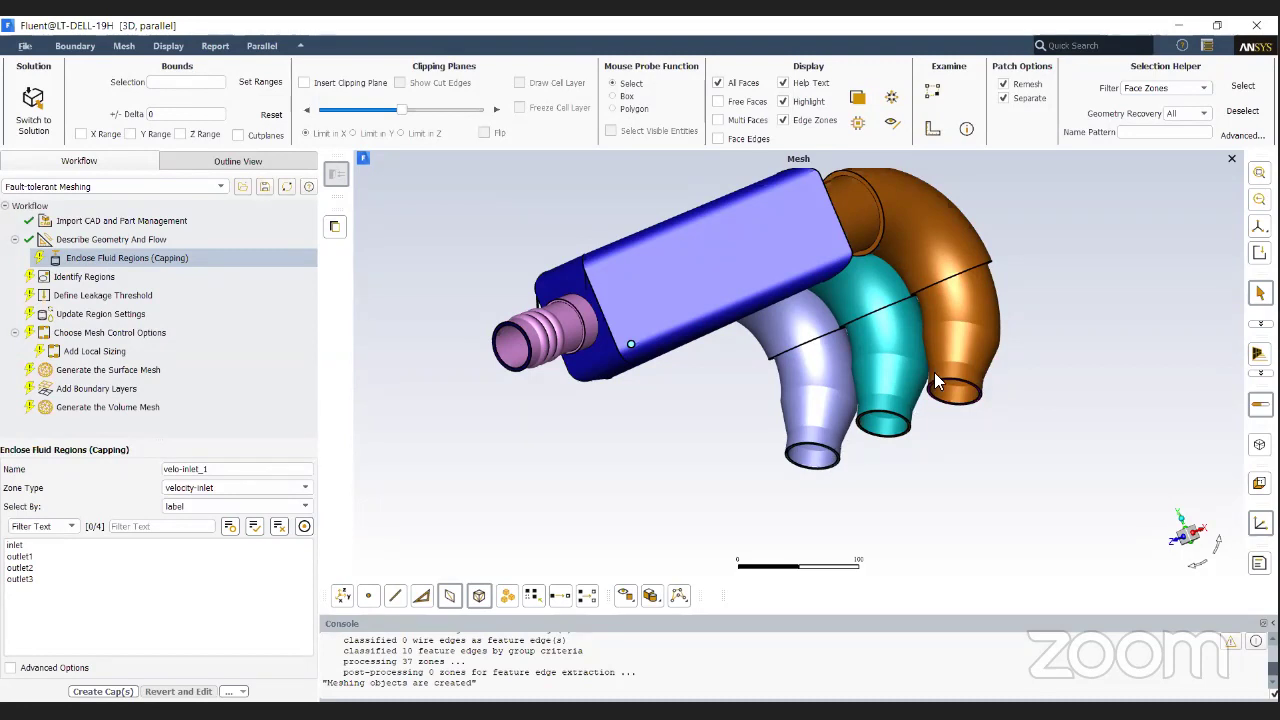
Step: Create a velocity-inlet cap named inlet-1 on the inlet label
drag(494, 405, 544, 425)
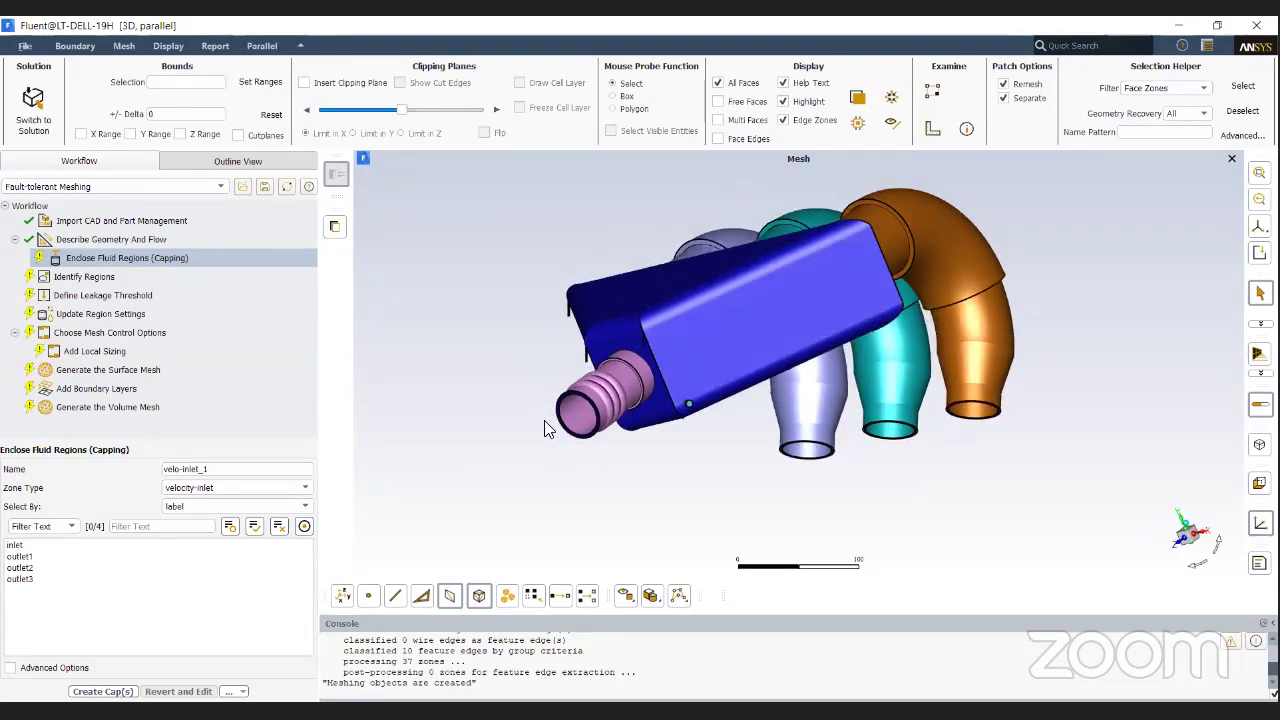
scroll(544, 425, up, 3)
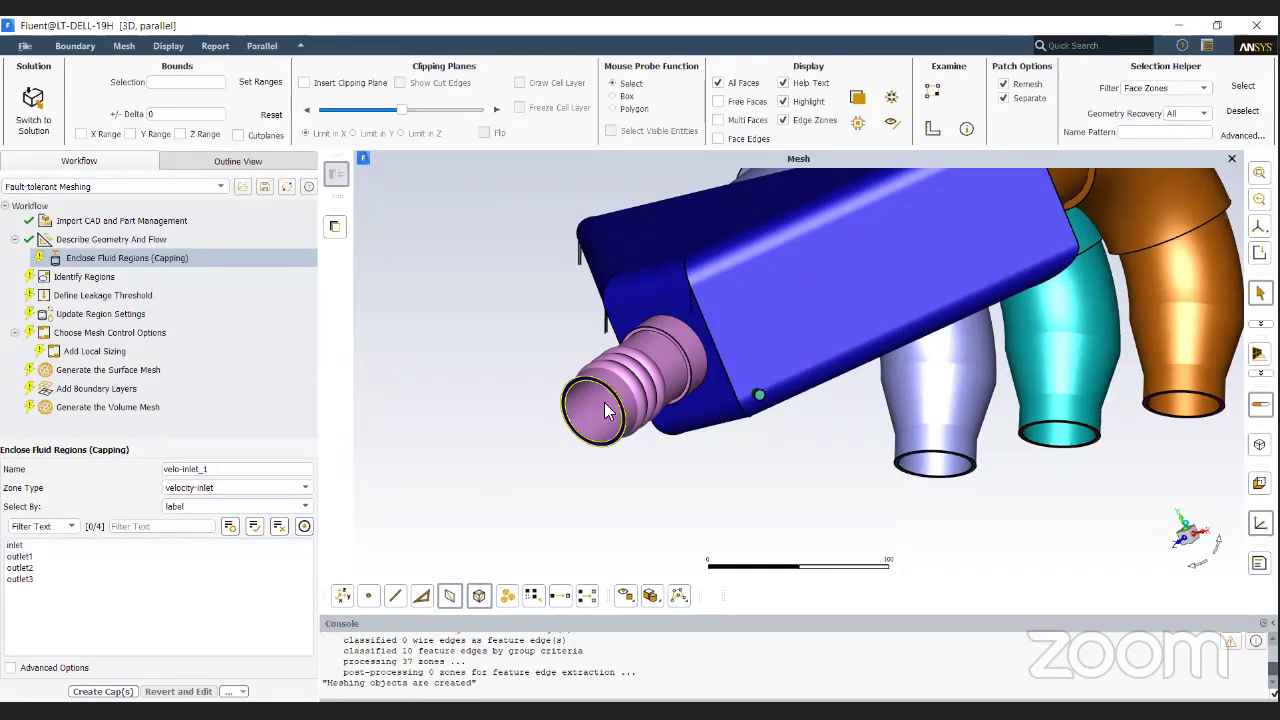
click(213, 546)
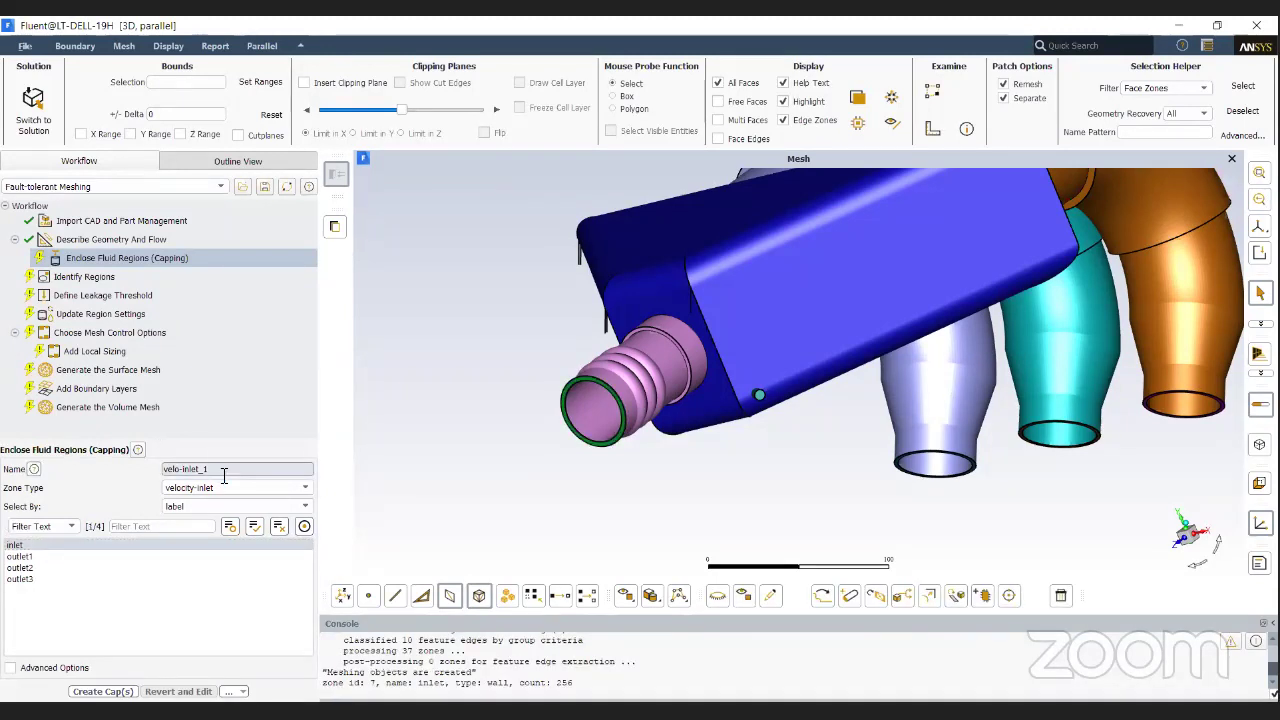
drag(223, 475, 164, 470)
text(i)
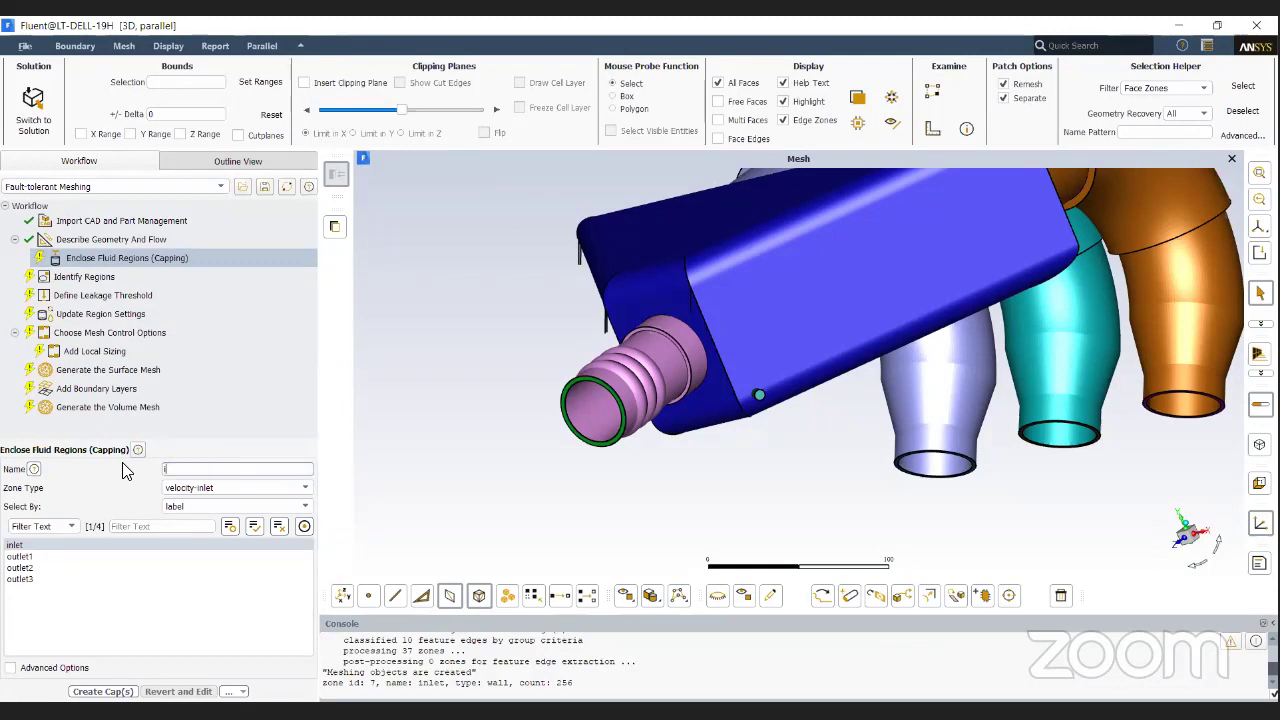
text(nlet_1)
click(125, 692)
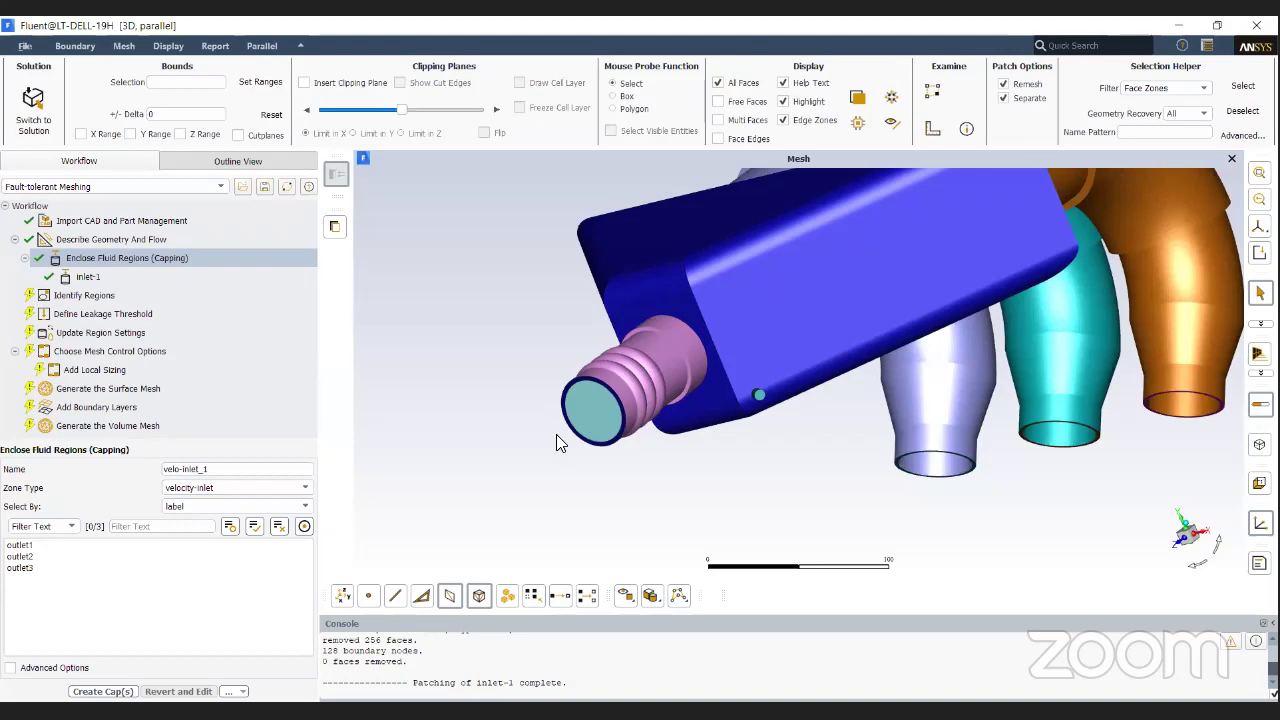
Step: Create a pressure-outlet cap named pr-ou1 on the outlet1 label
scroll(556, 434, down, 2)
drag(680, 466, 897, 424)
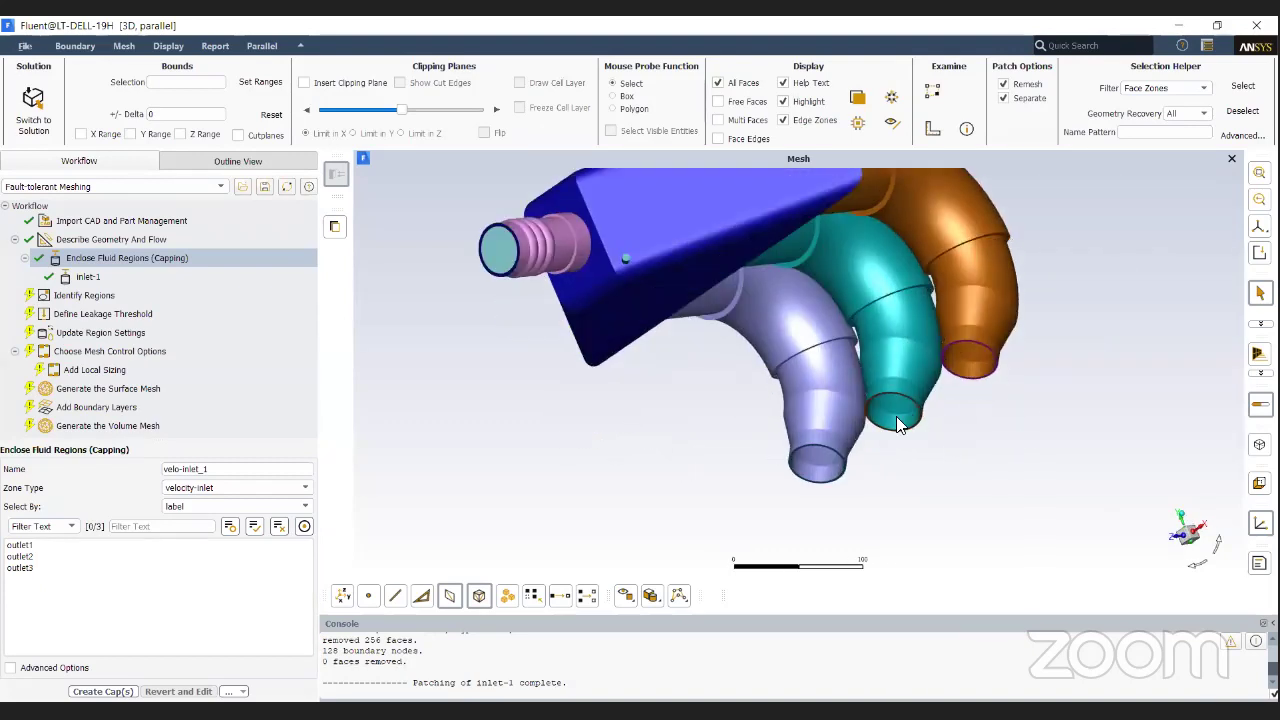
click(240, 488)
click(224, 550)
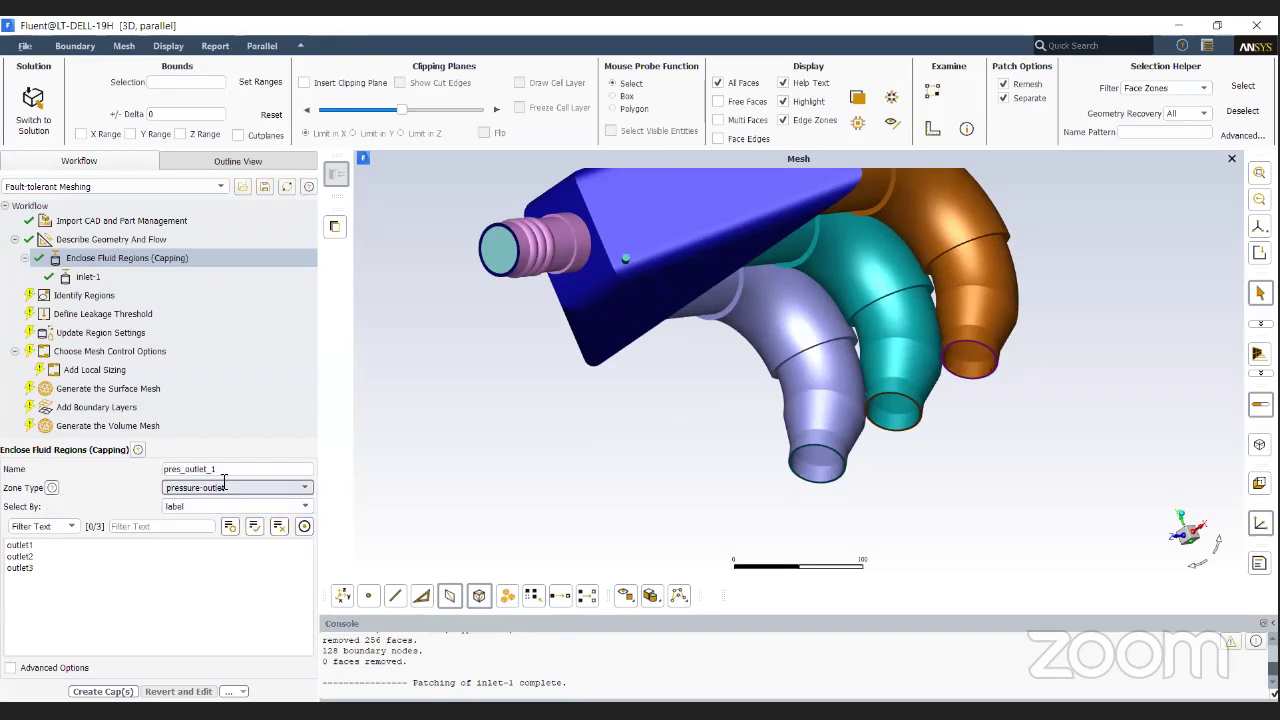
drag(222, 469, 30, 469)
text(pr-out1)
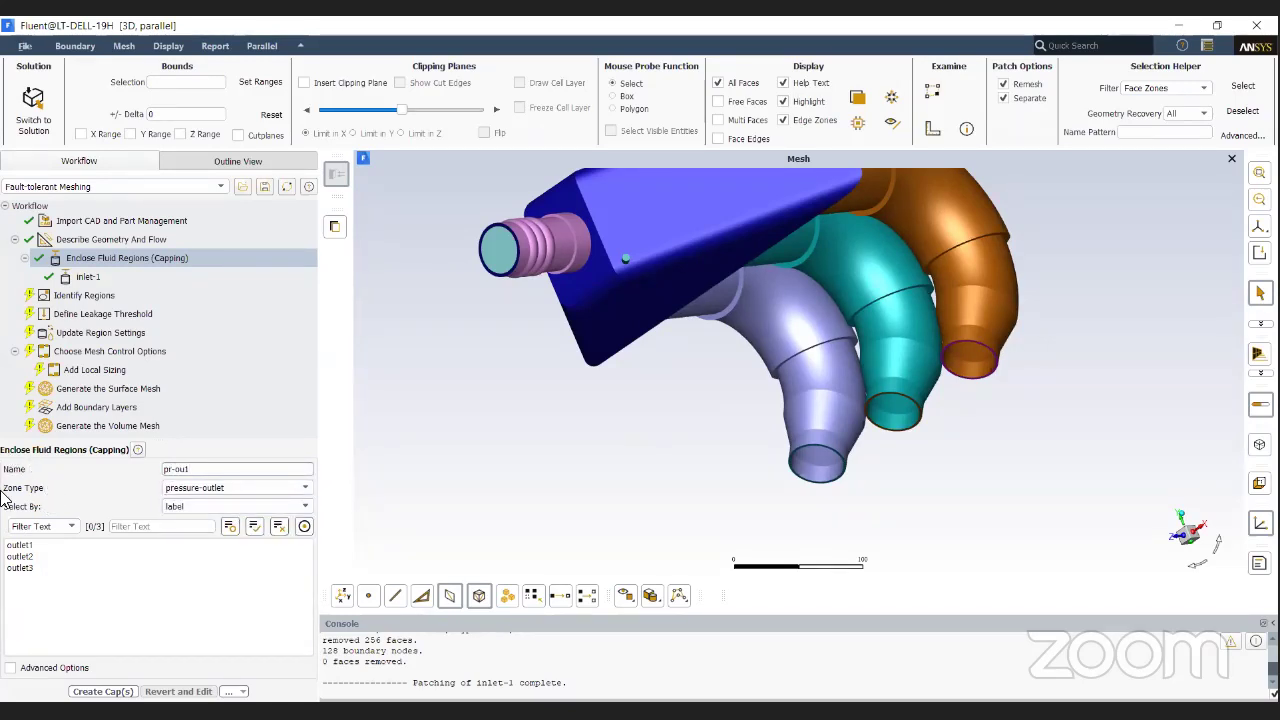
click(20, 545)
click(100, 691)
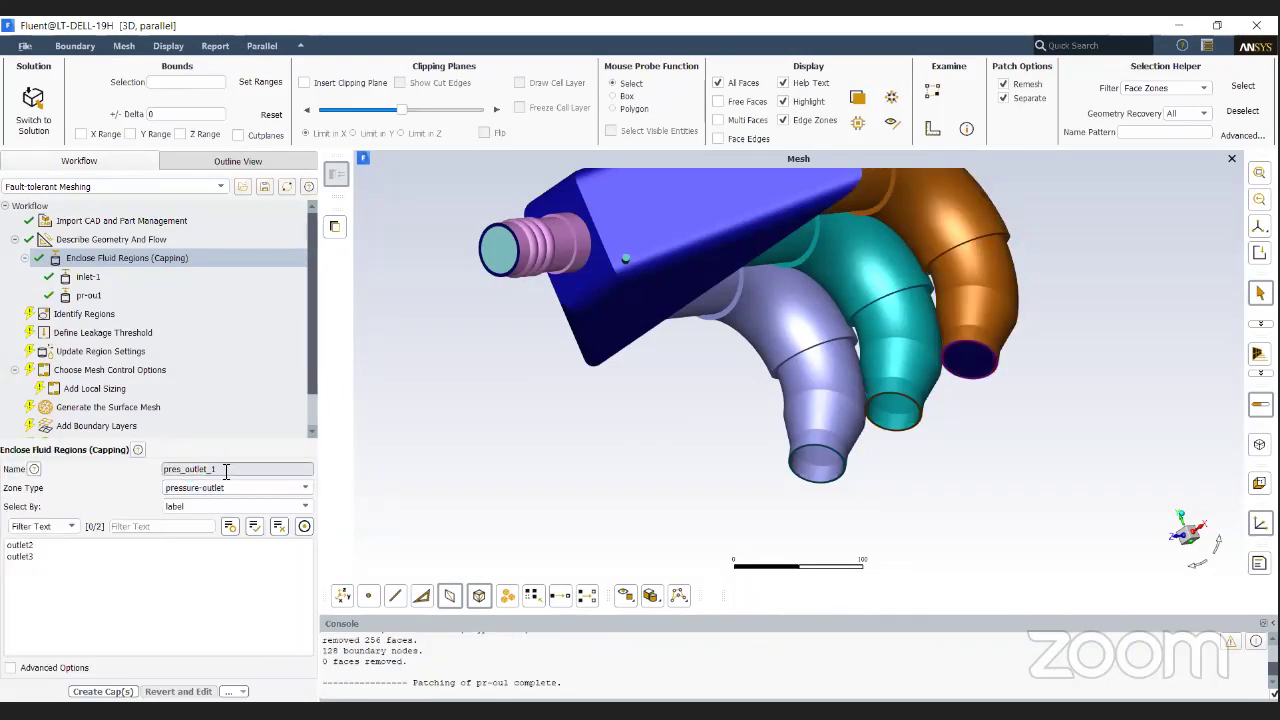
Step: Create a pressure-outlet cap named pr-out2 on the outlet2 label
text(pr-out2)
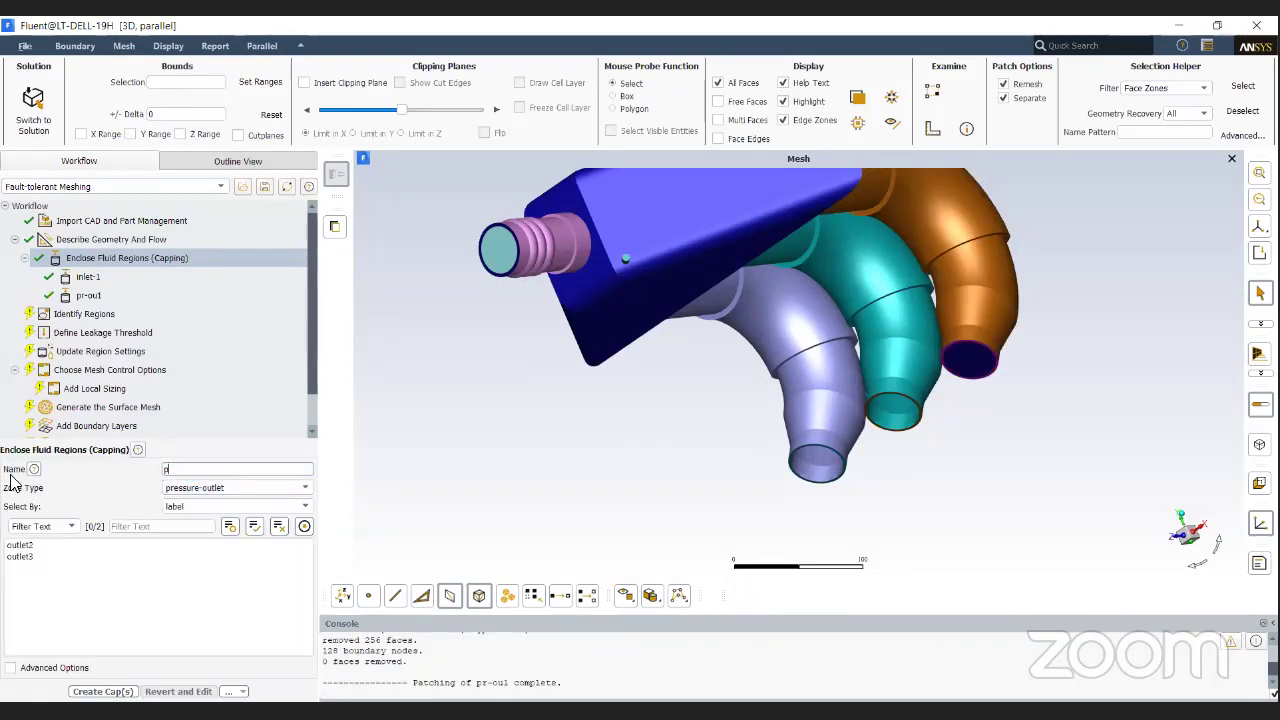
click(35, 546)
click(102, 691)
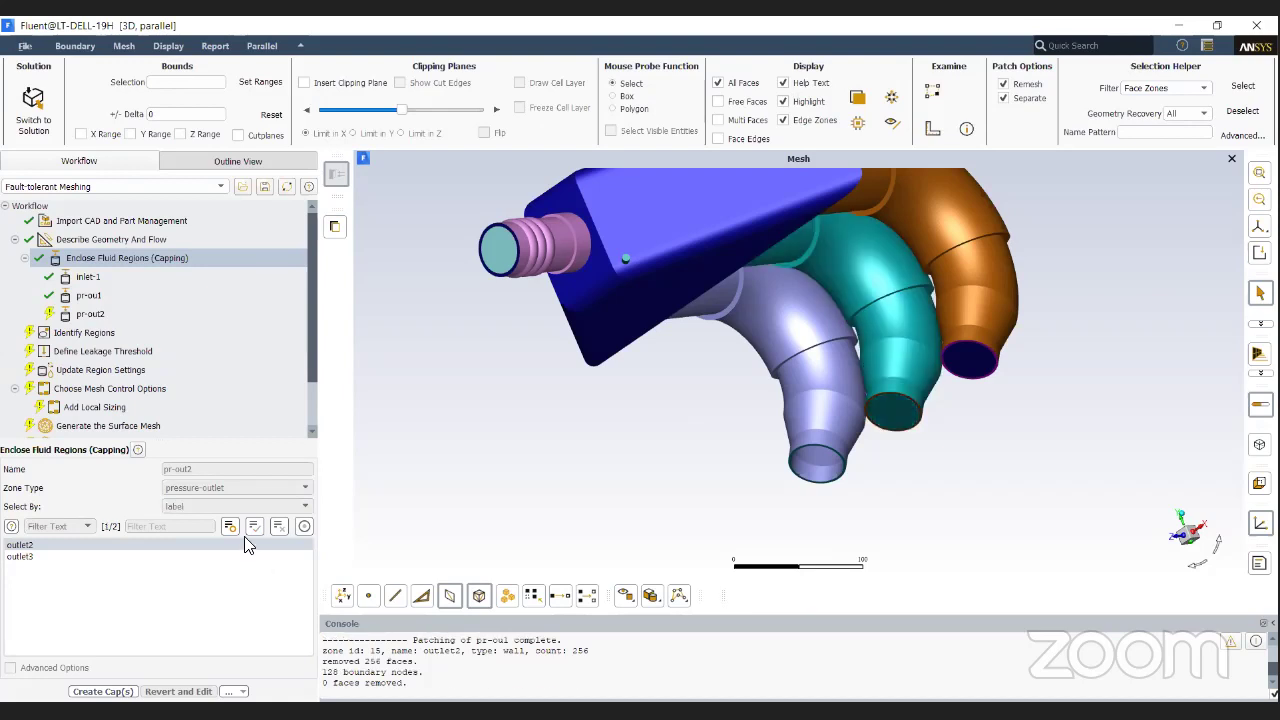
Step: Create a pressure-outlet cap named pr-out3 on the outlet3 label
drag(232, 469, 12, 475)
text(pr-out3)
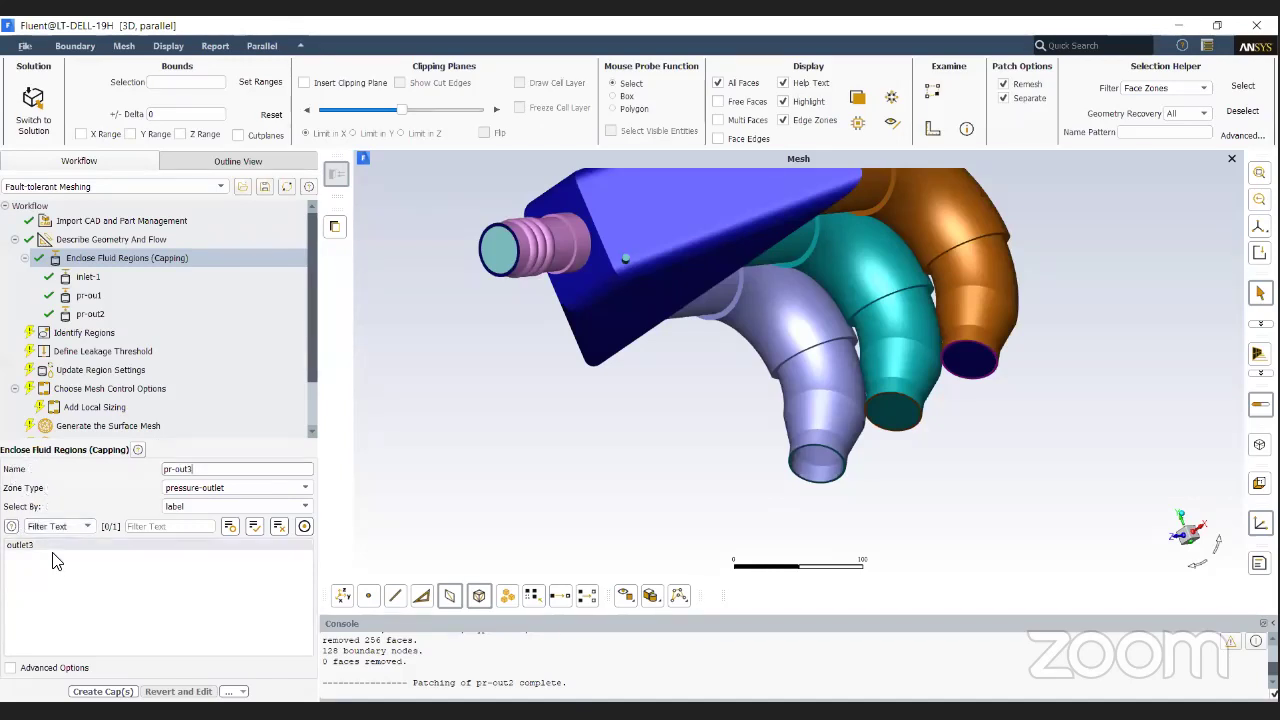
click(50, 546)
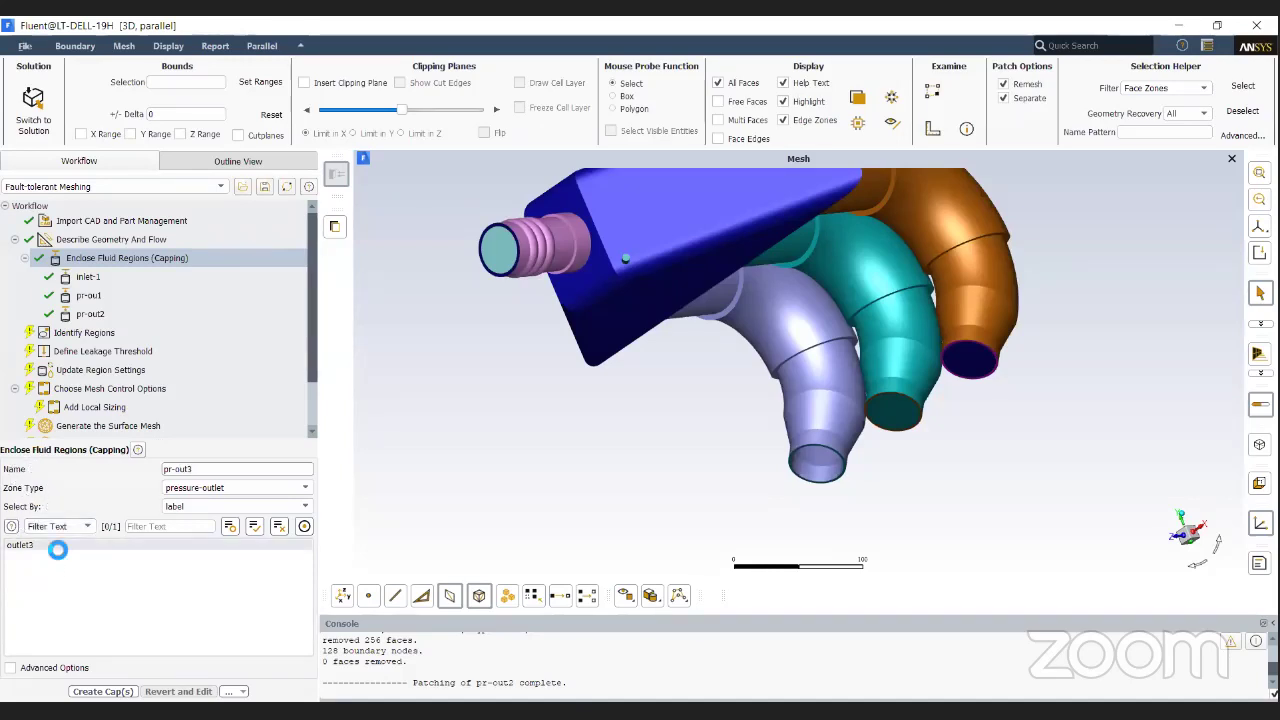
click(123, 691)
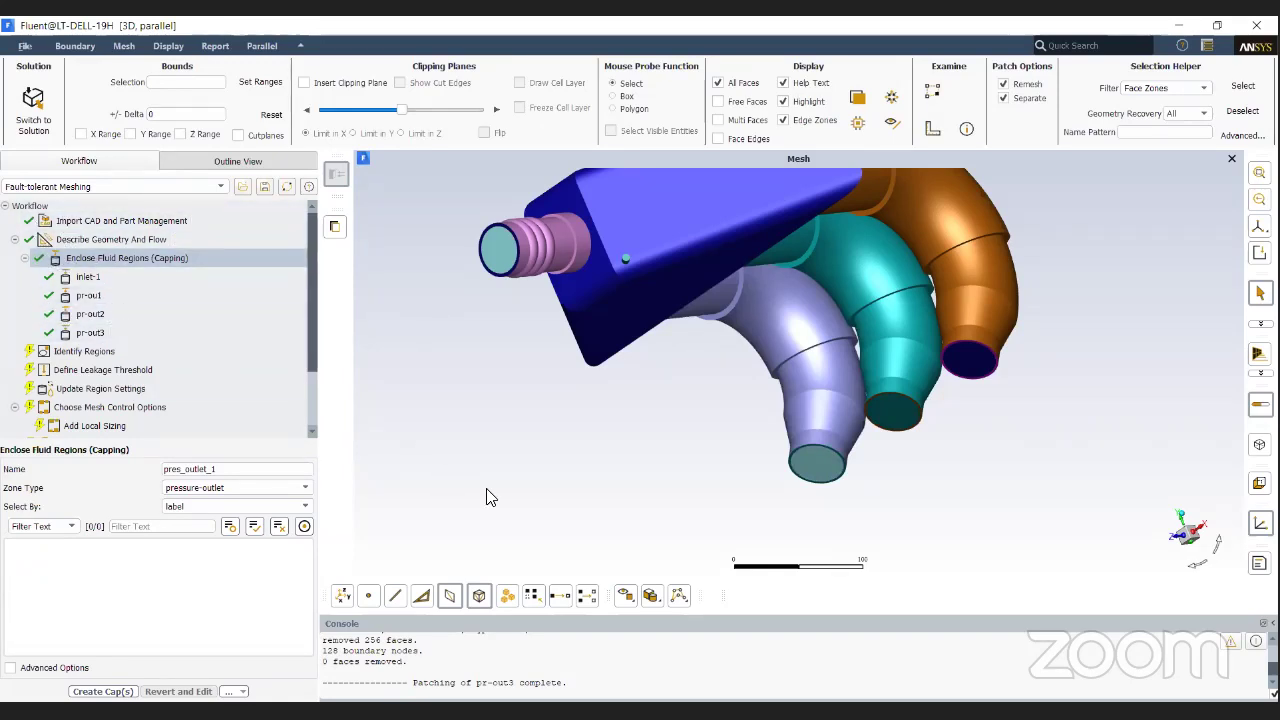
Step: Check the caps on the inlet and the three outlets, and open the Identify Regions task
drag(1048, 393, 1054, 434)
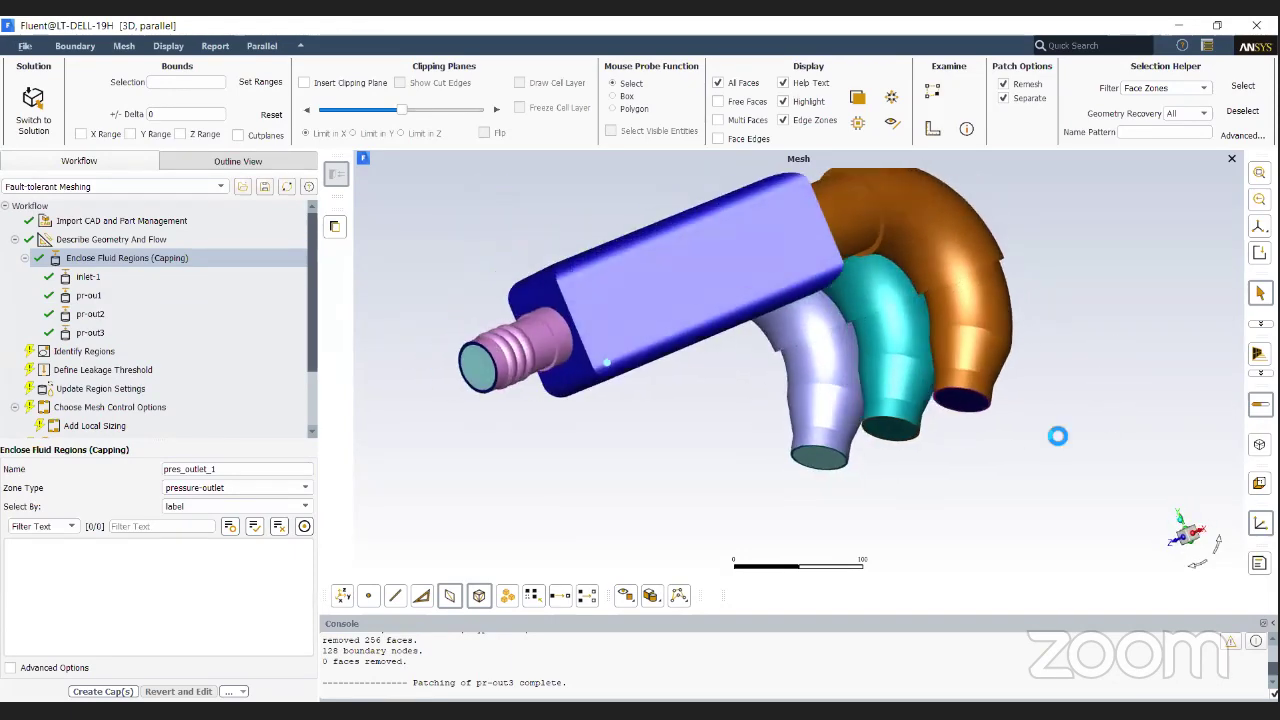
scroll(474, 391, up, 2)
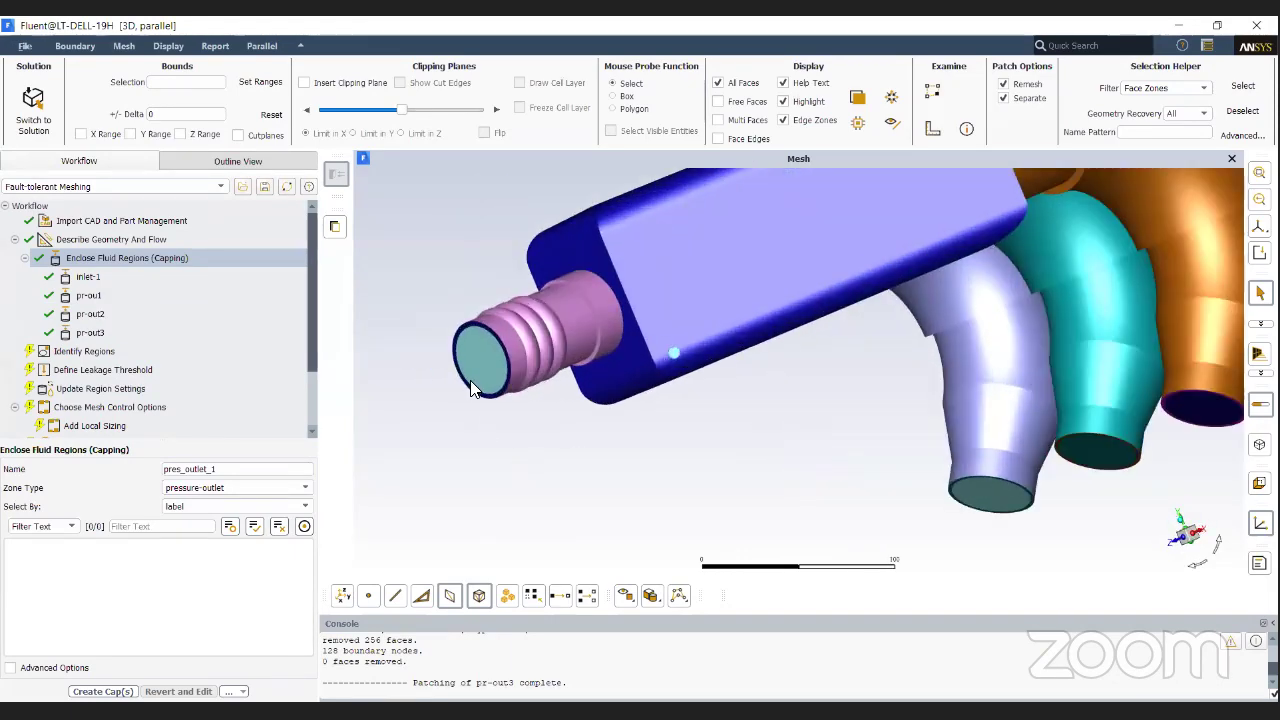
drag(657, 437, 510, 400)
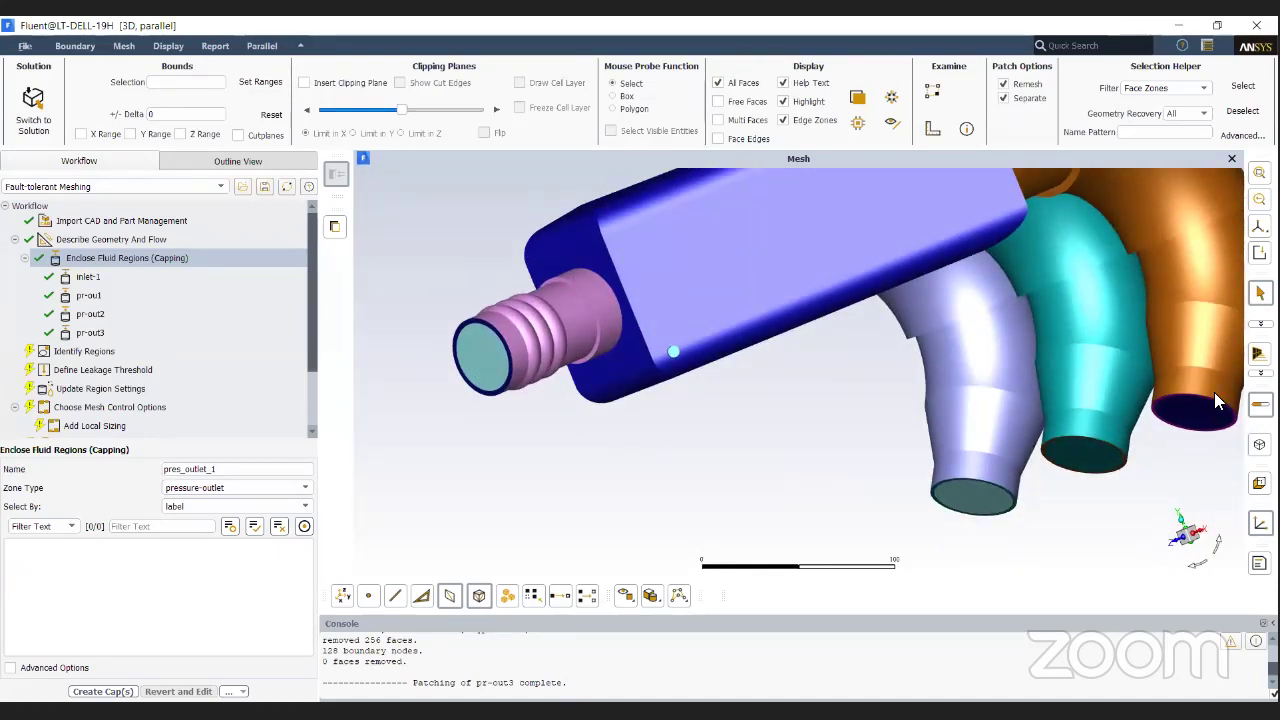
scroll(670, 503, down, 2)
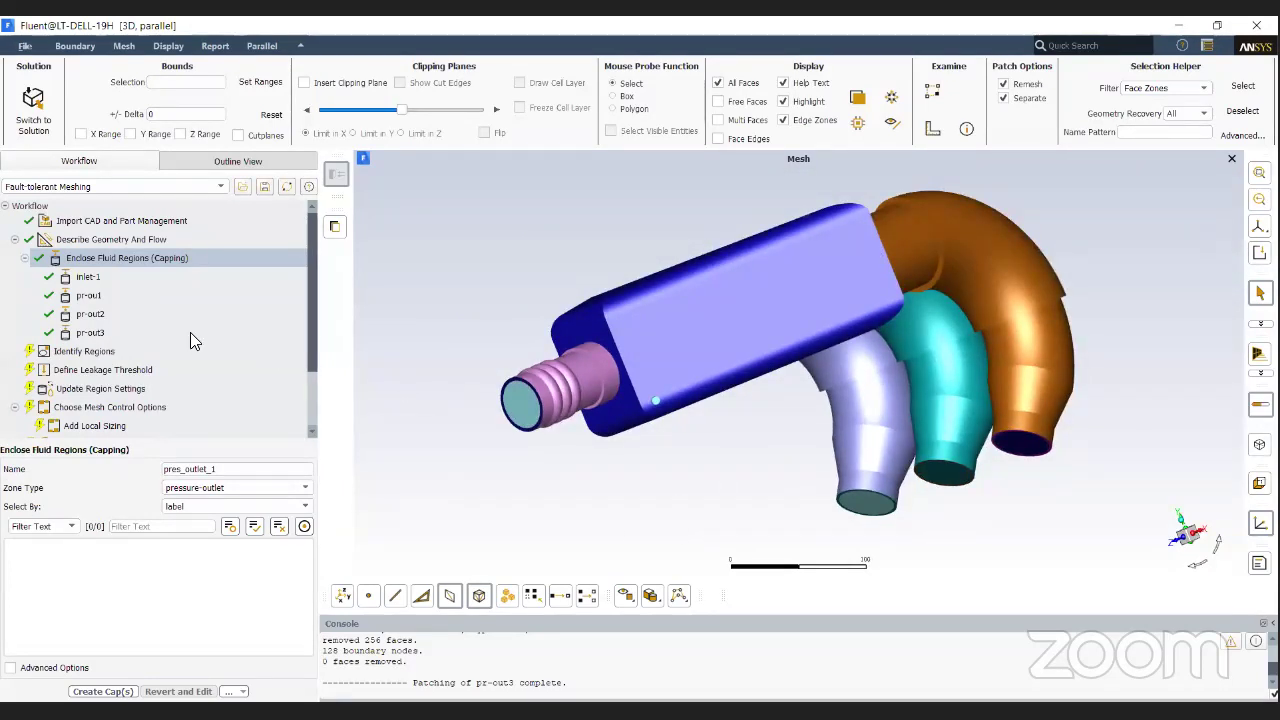
click(130, 350)
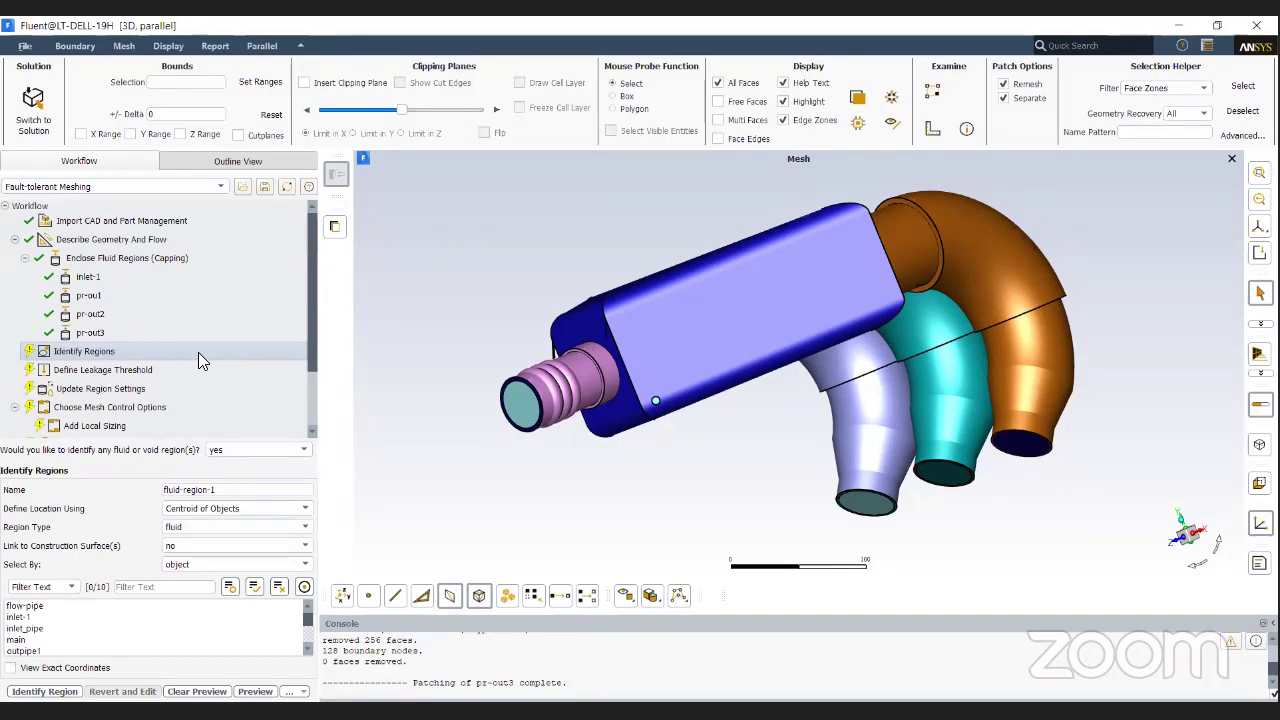
click(198, 353)
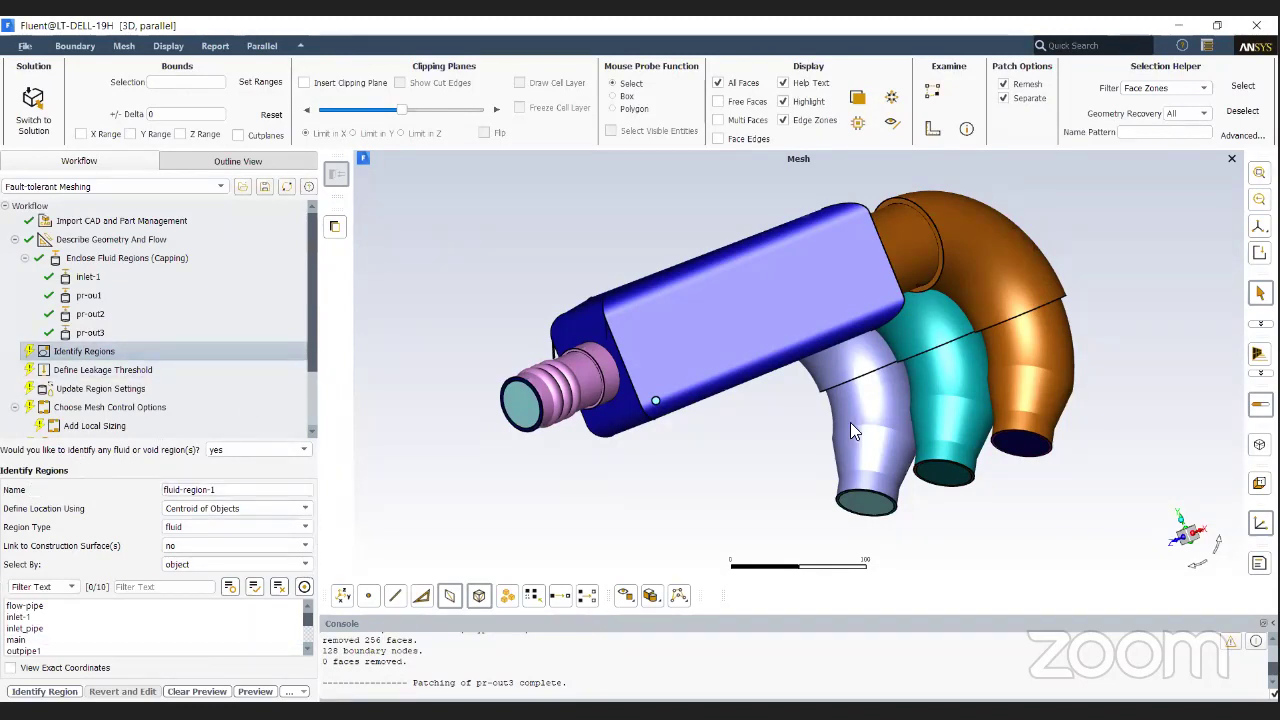
Step: Identify a fluid region at the centroid of the main object, using a clipping plane to check the point's location inside the body
click(24, 640)
drag(651, 343, 606, 412)
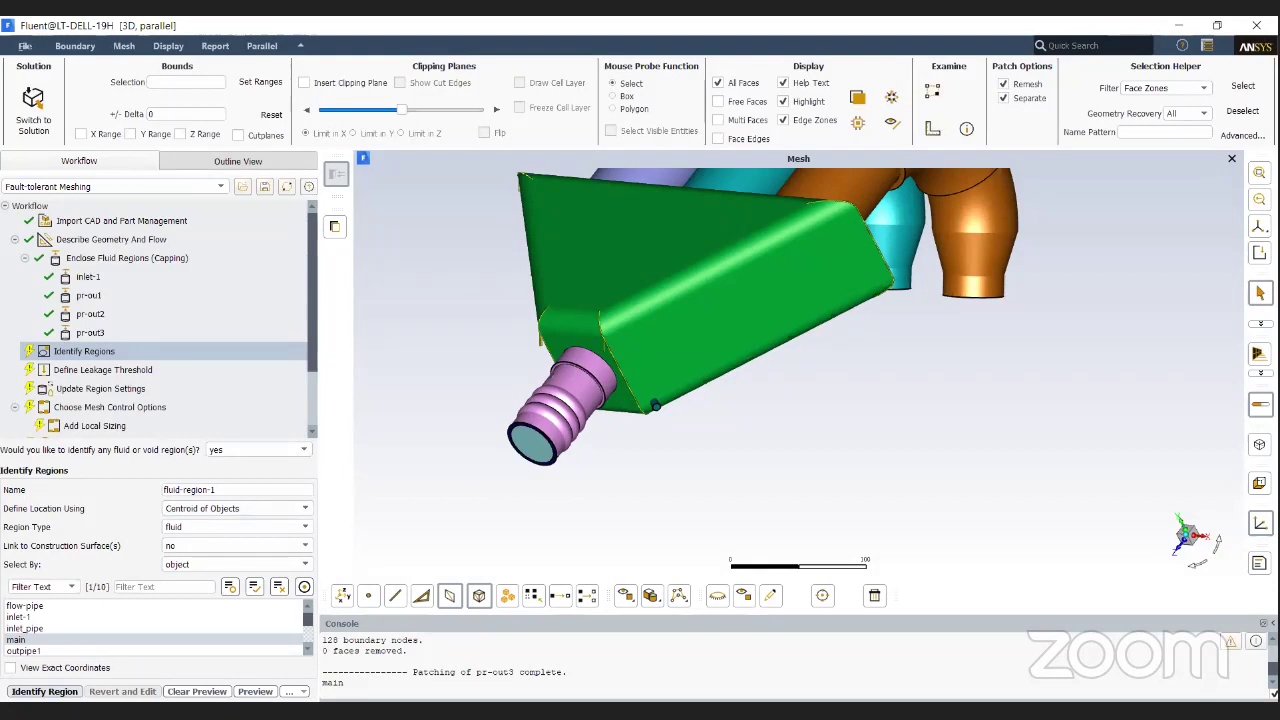
click(361, 86)
drag(728, 388, 636, 438)
scroll(636, 438, down, 3)
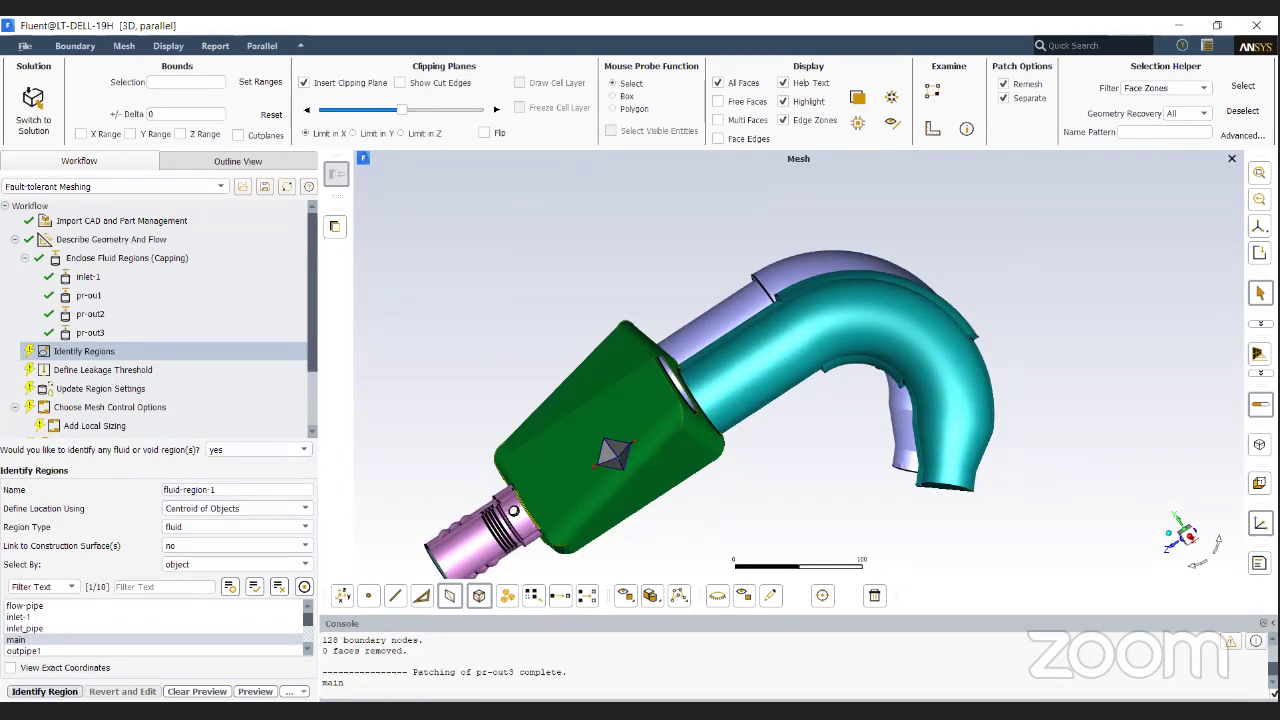
click(74, 691)
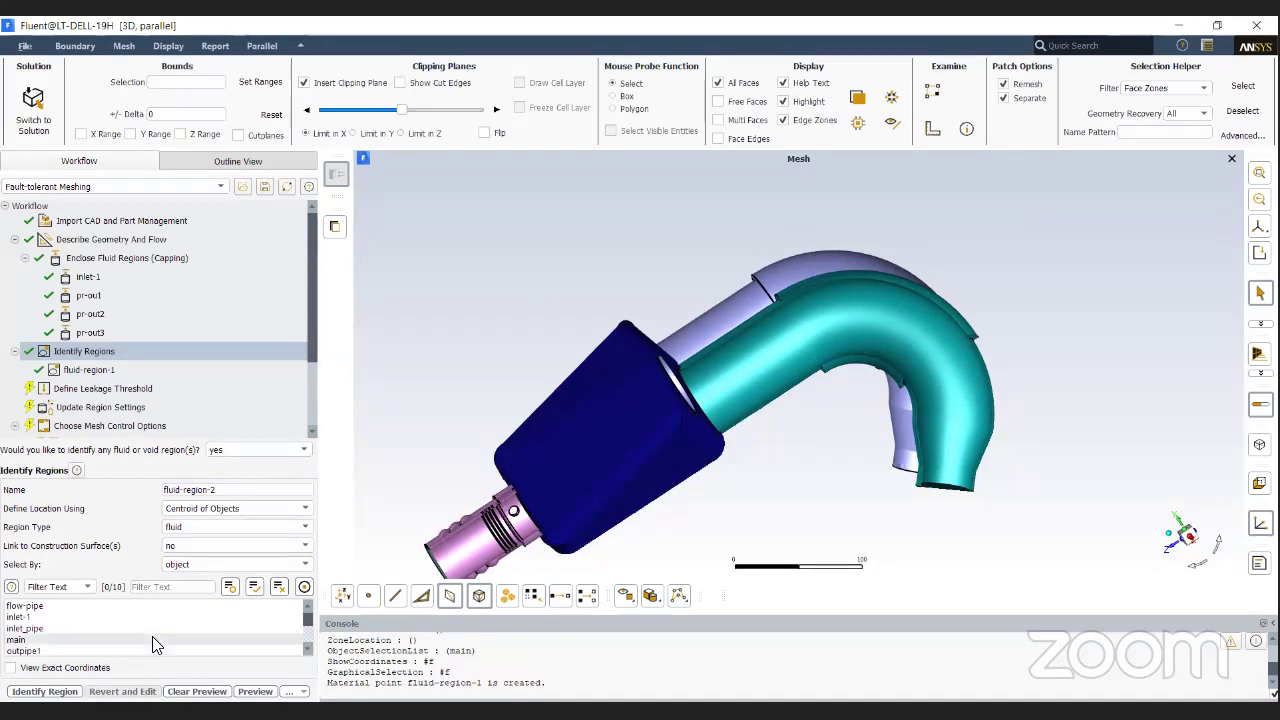
Step: Identify a void region located at the centroid of the outpipe2 object
scroll(576, 352, down, 2)
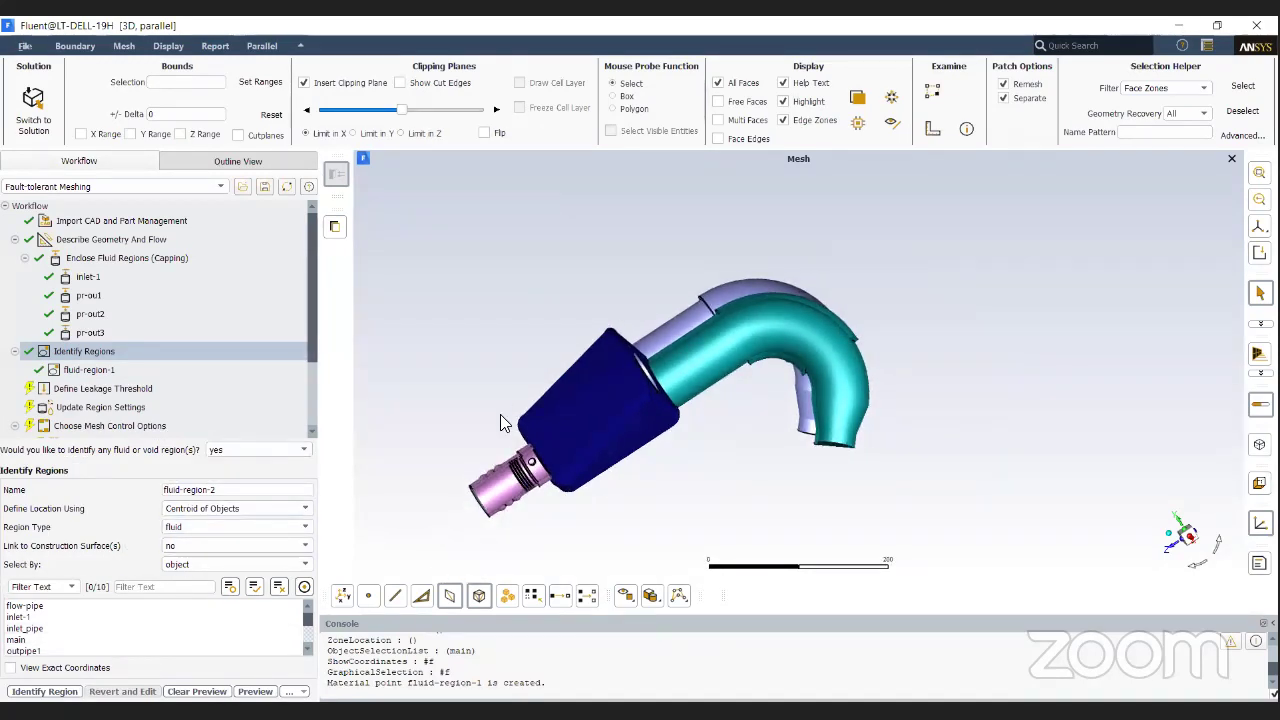
scroll(500, 415, up, 2)
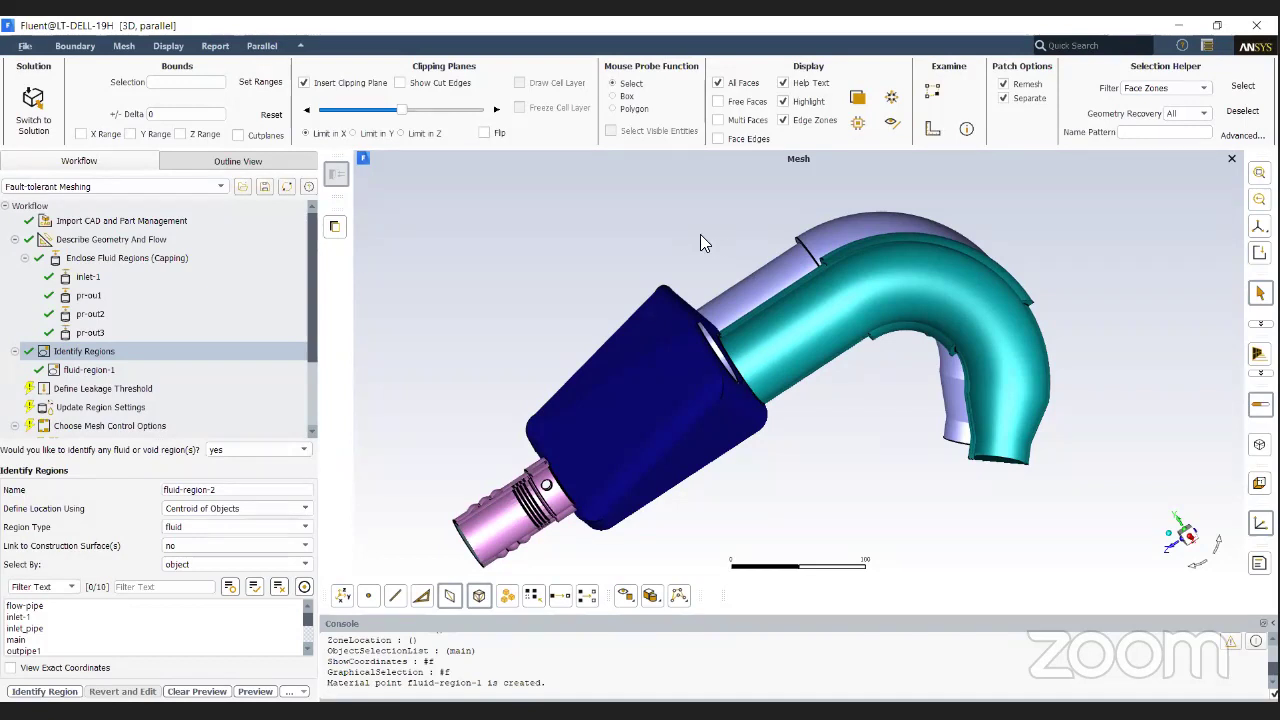
click(200, 530)
click(203, 554)
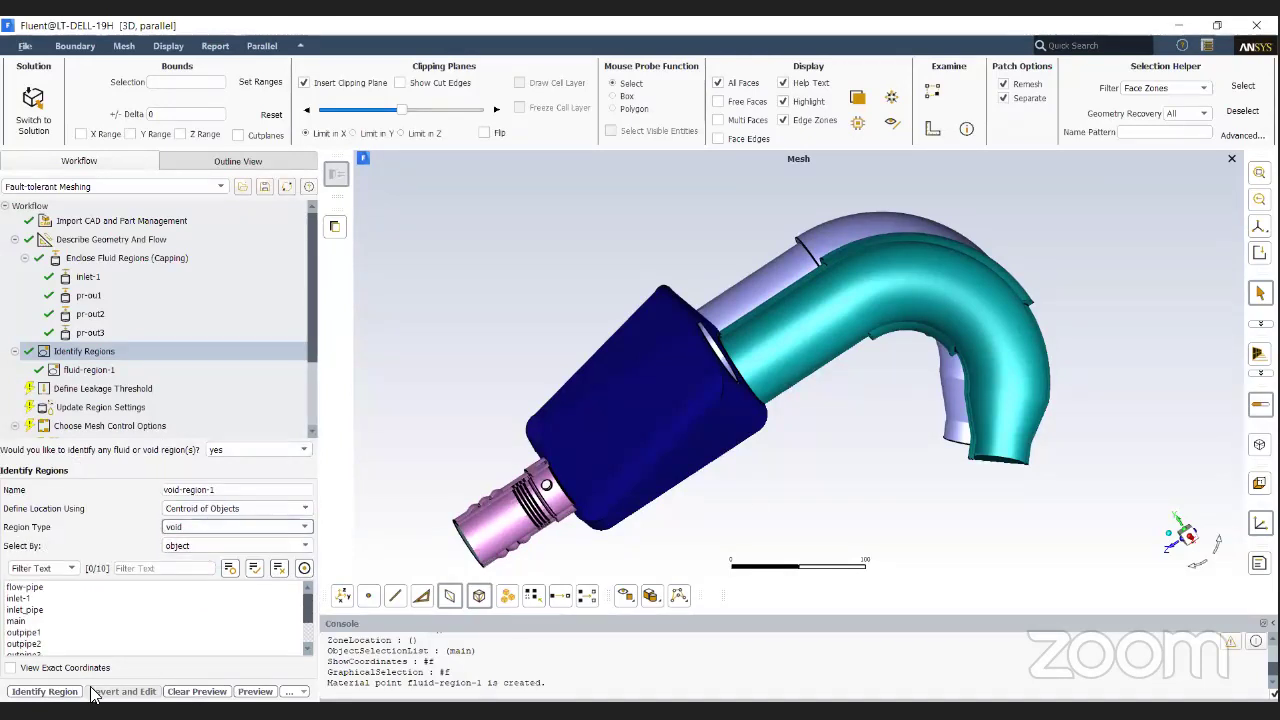
scroll(43, 648, down, 1)
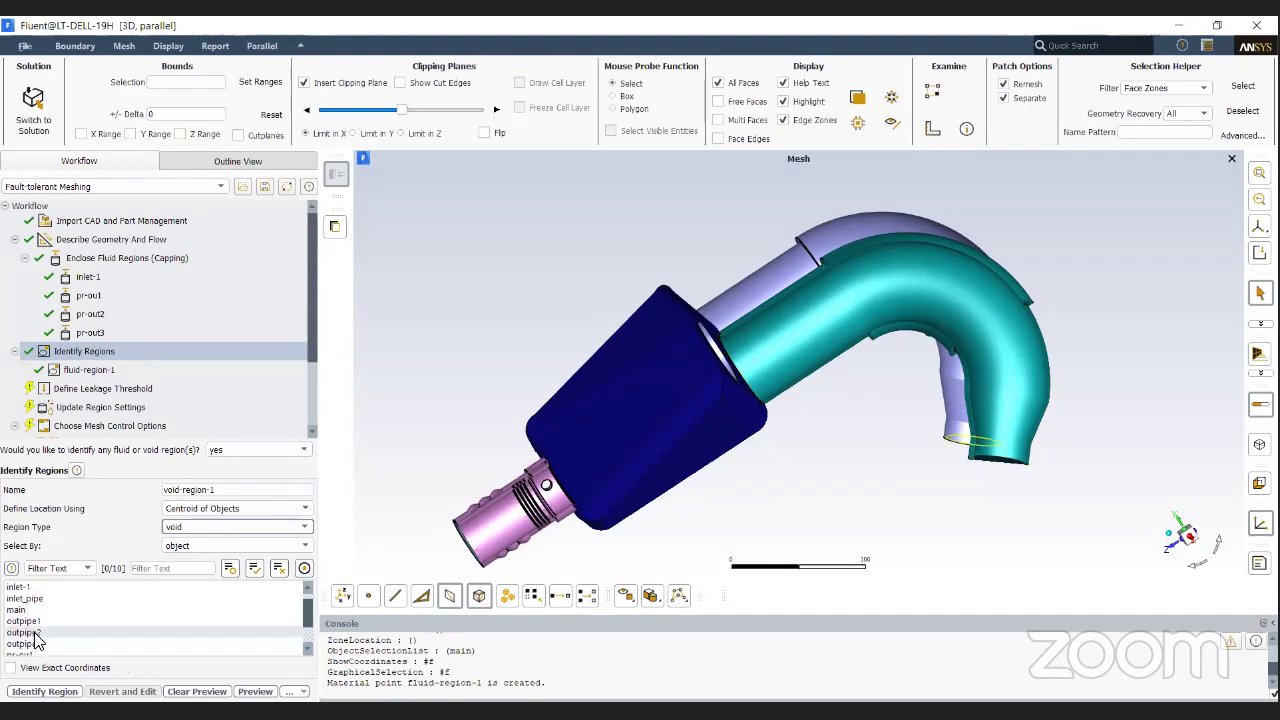
click(40, 632)
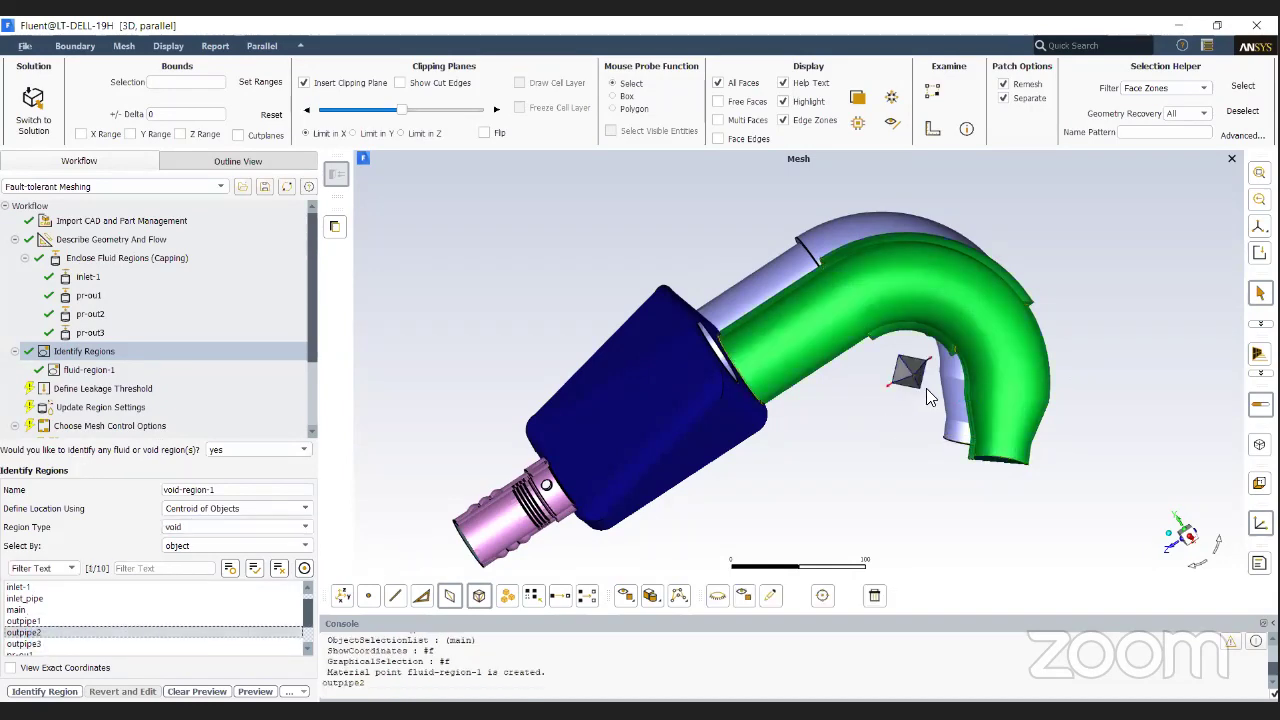
scroll(900, 424, up, 5)
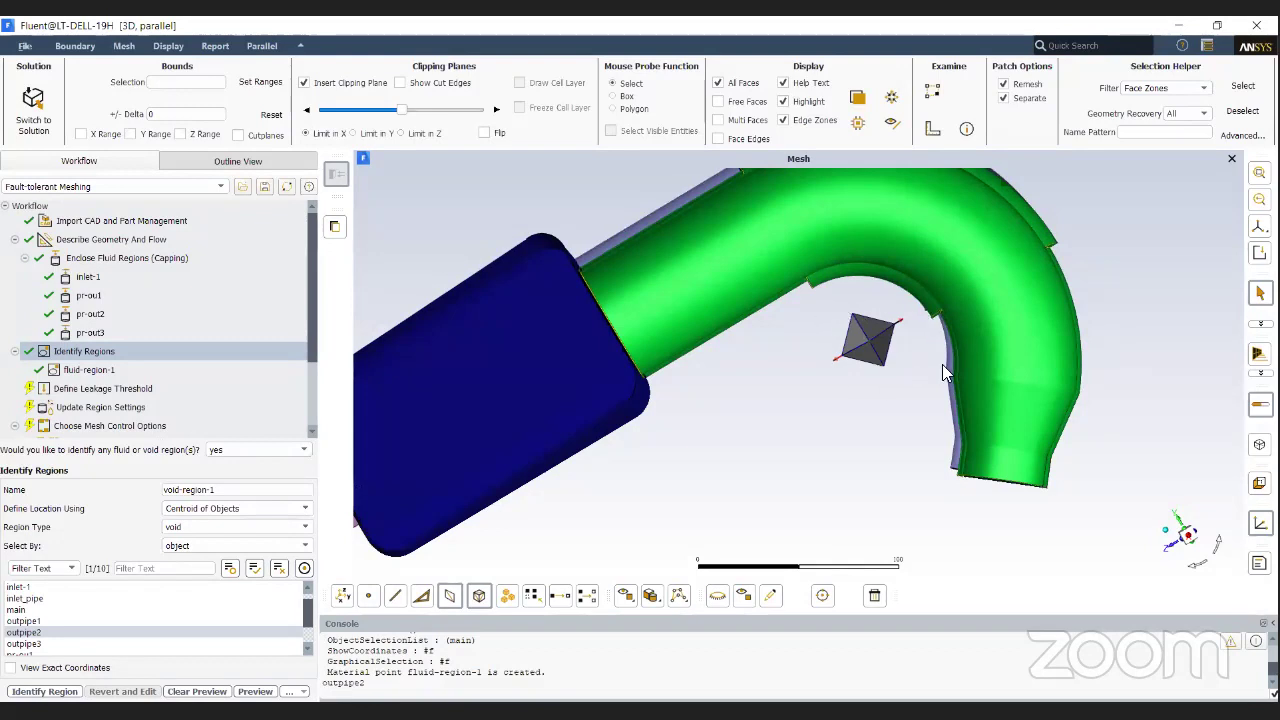
drag(876, 392, 915, 396)
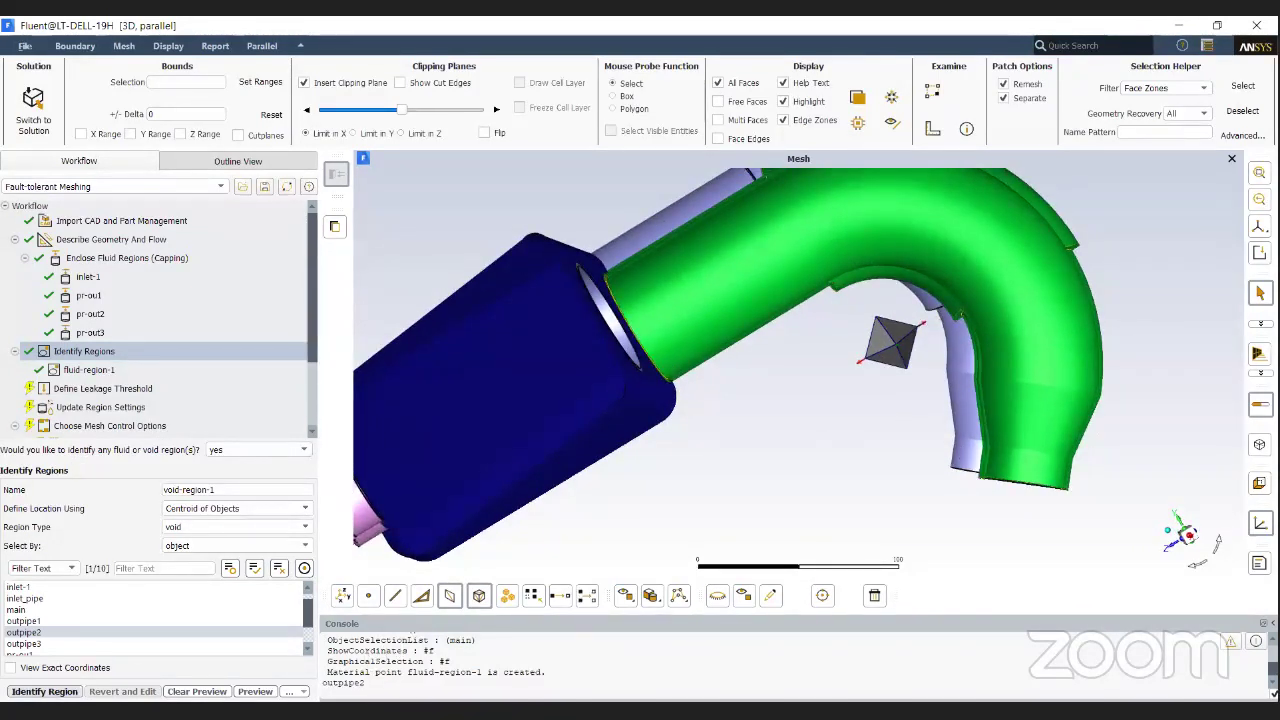
click(44, 691)
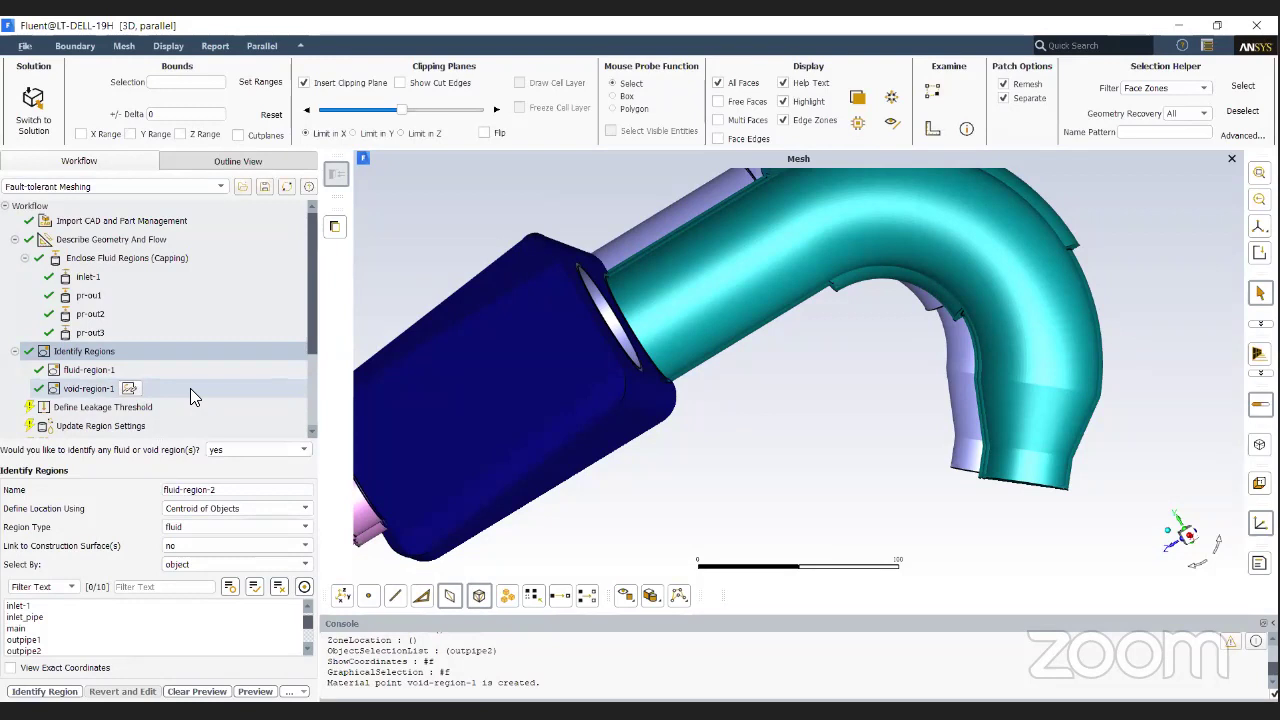
Step: Open the Define Leakage Threshold task, remove the clipping plane and examine the small hole in the inlet pipe beside the main body
scroll(190, 388, down, 1)
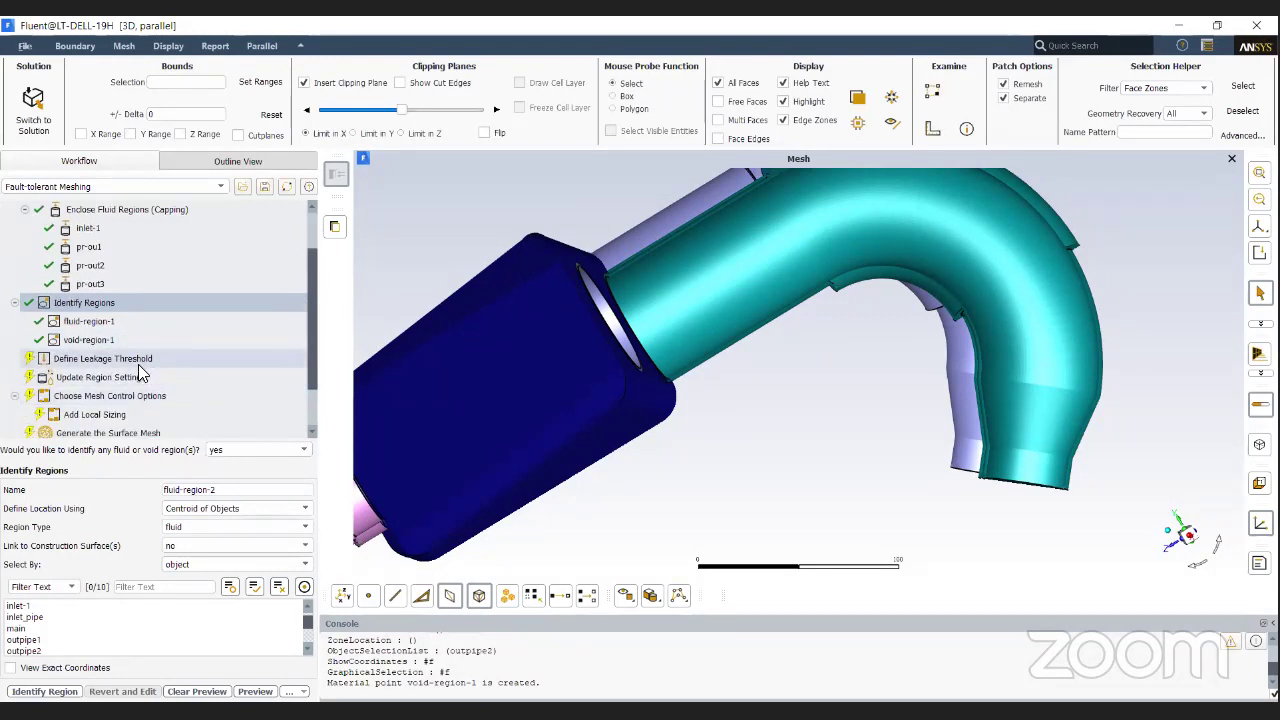
click(139, 362)
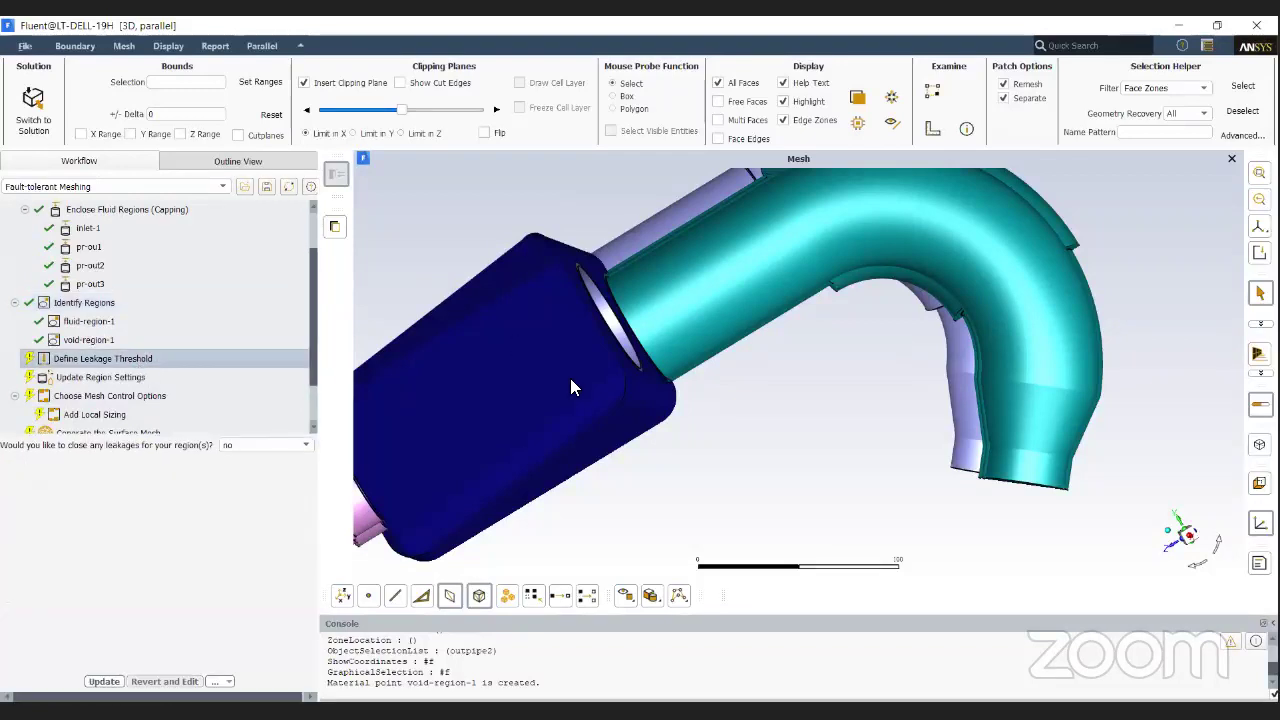
scroll(856, 404, down, 2)
drag(749, 457, 805, 510)
scroll(1163, 437, down, 3)
scroll(1109, 491, up, 2)
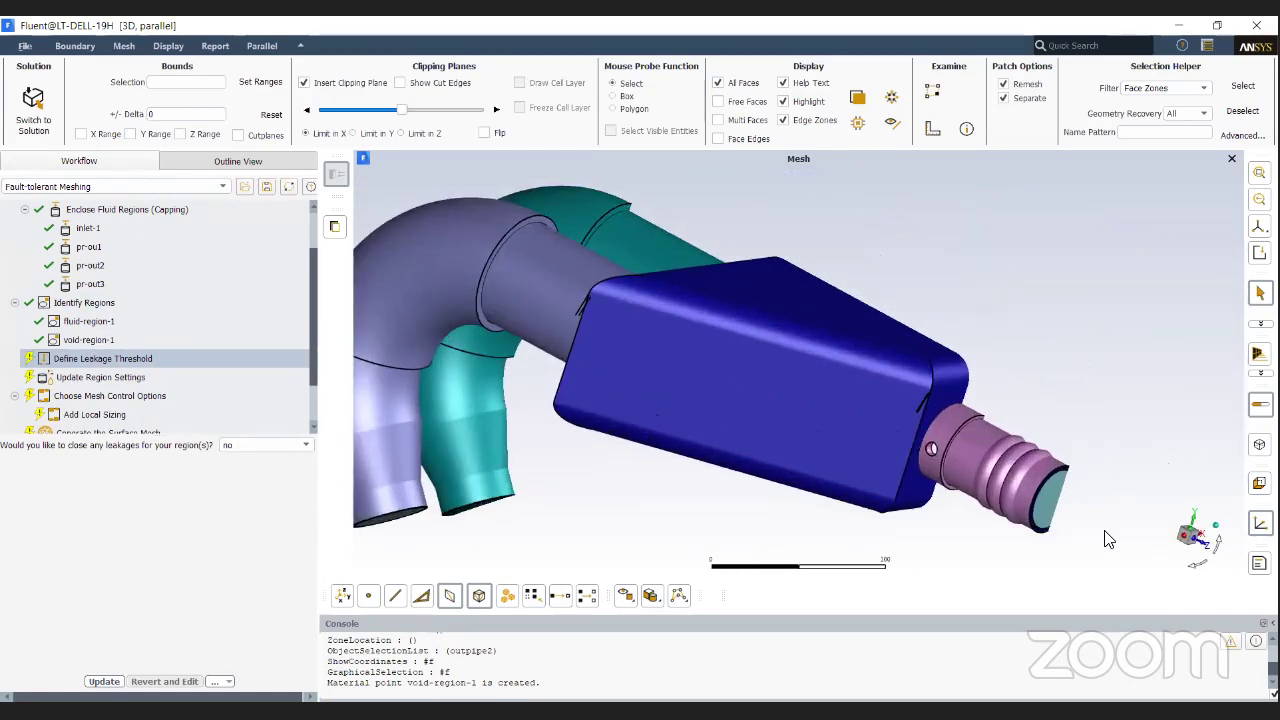
scroll(1135, 533, up, 1)
scroll(1125, 530, up, 2)
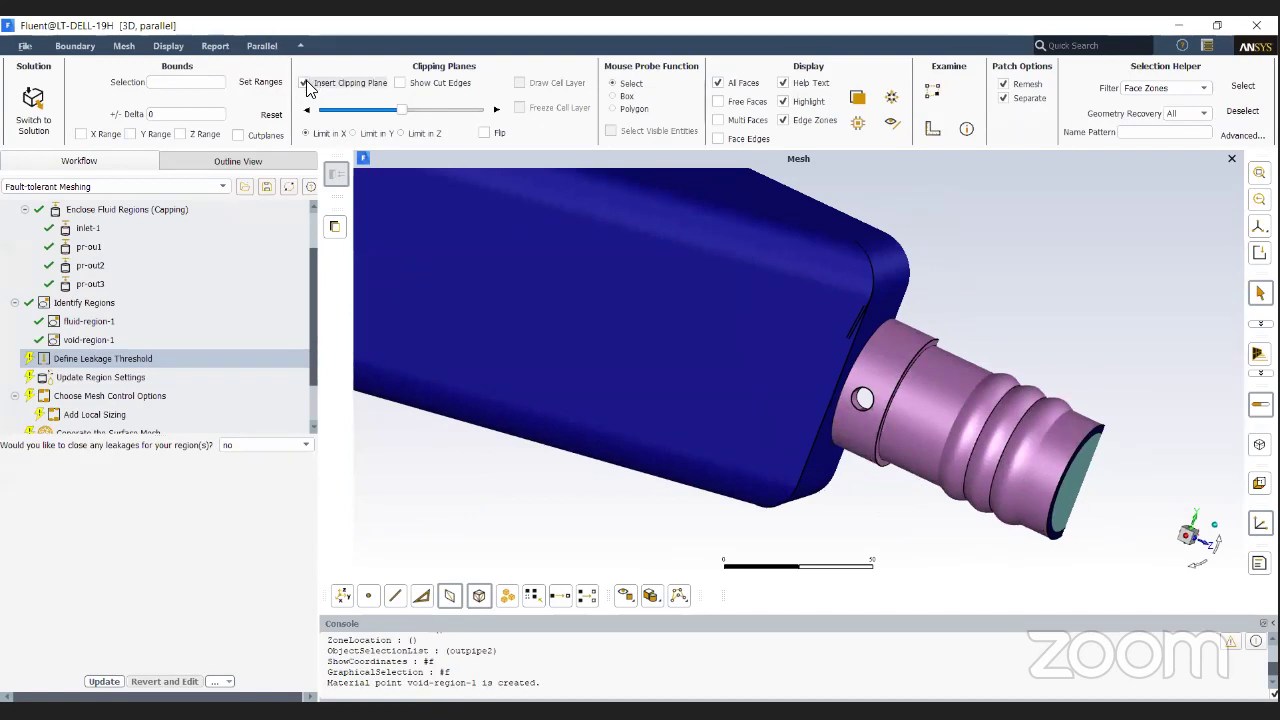
scroll(922, 500, up, 1)
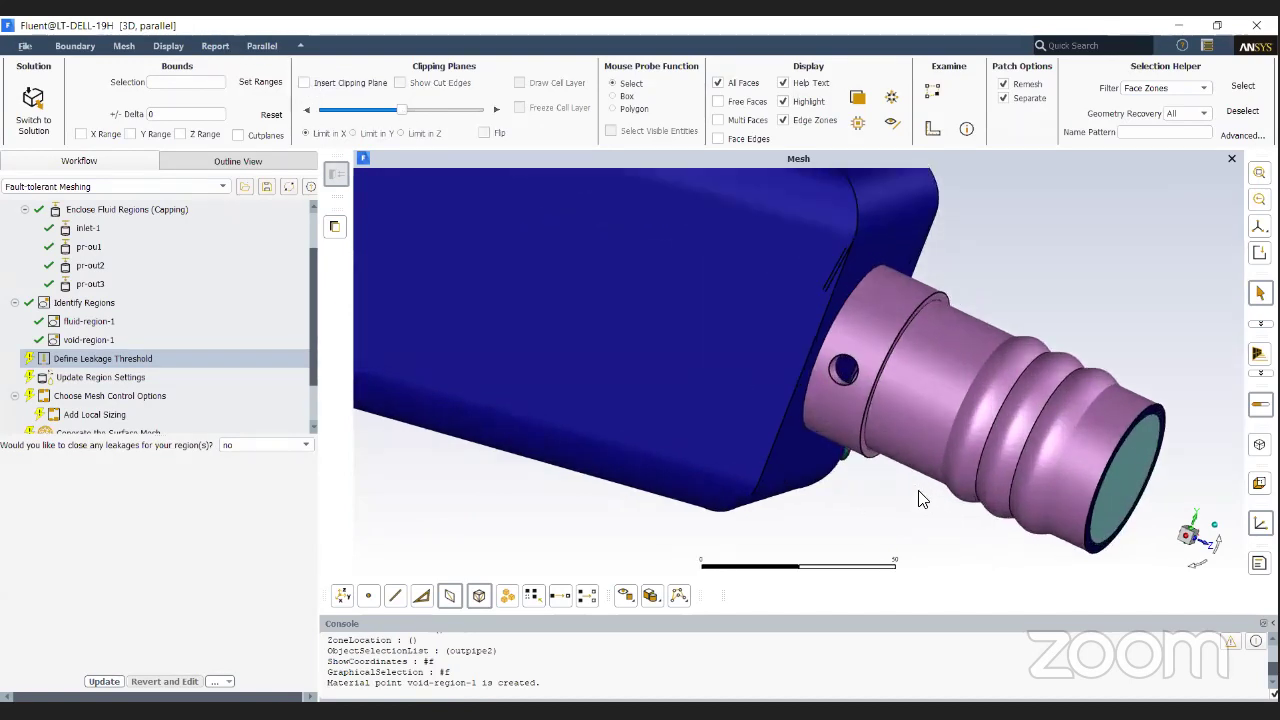
drag(885, 500, 848, 490)
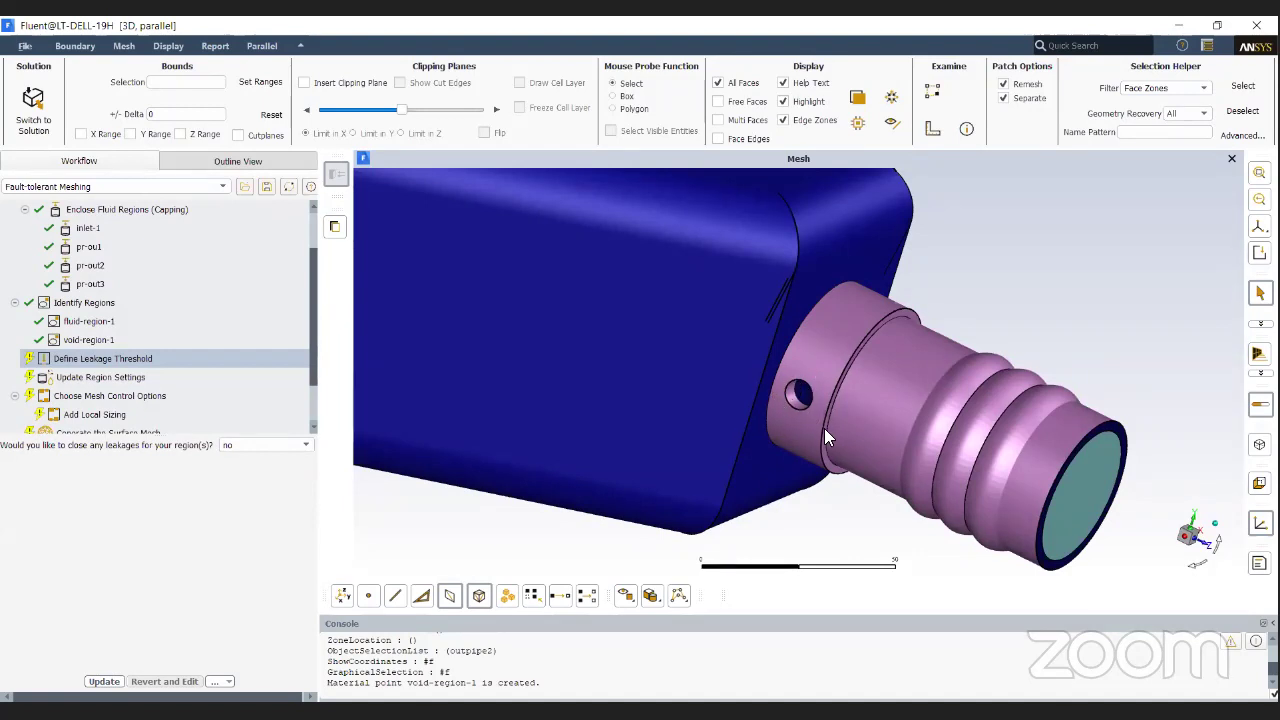
scroll(824, 430, down, 3)
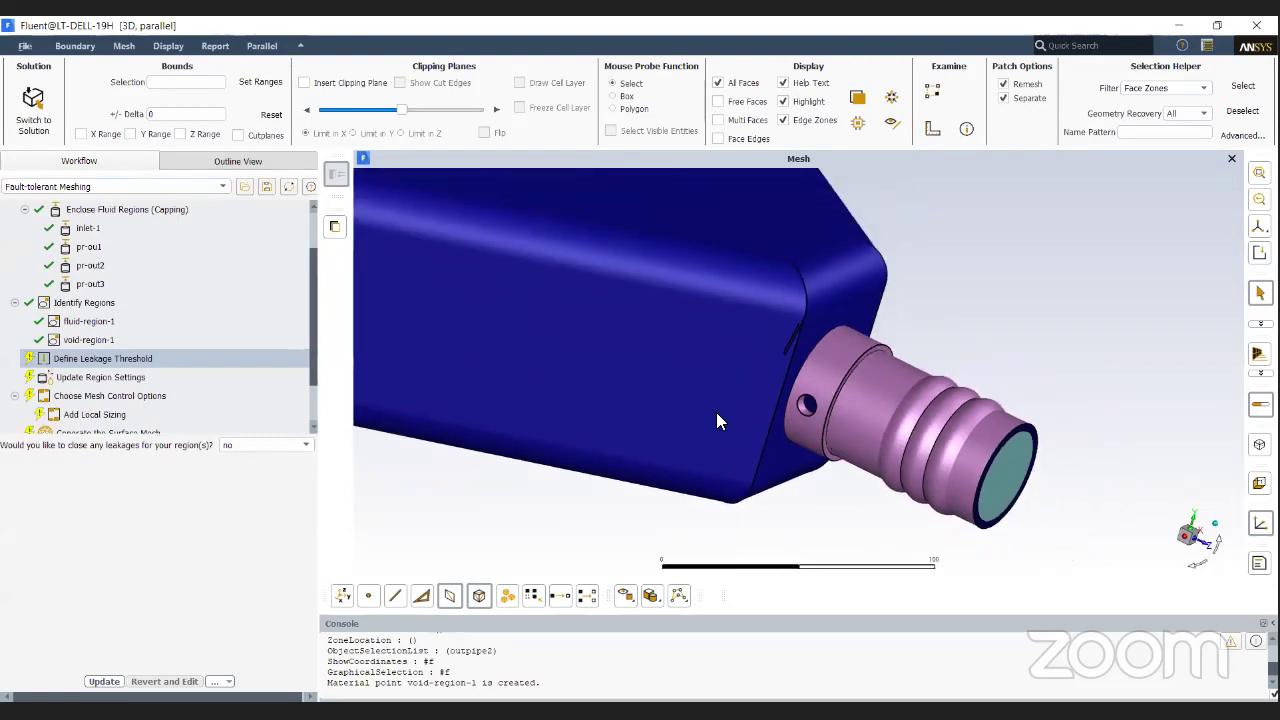
scroll(718, 410, down, 1)
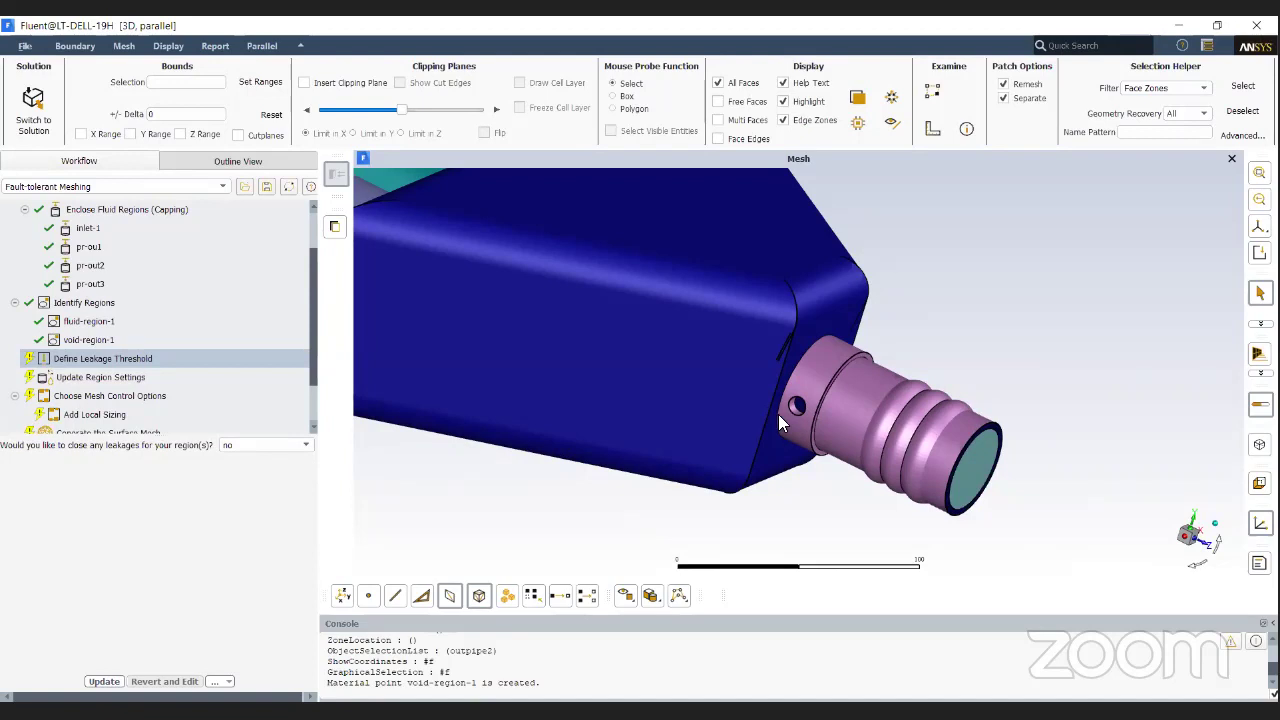
Step: Enable closing leakages for the regions and set the maximum leakage size to 5
click(246, 448)
click(244, 460)
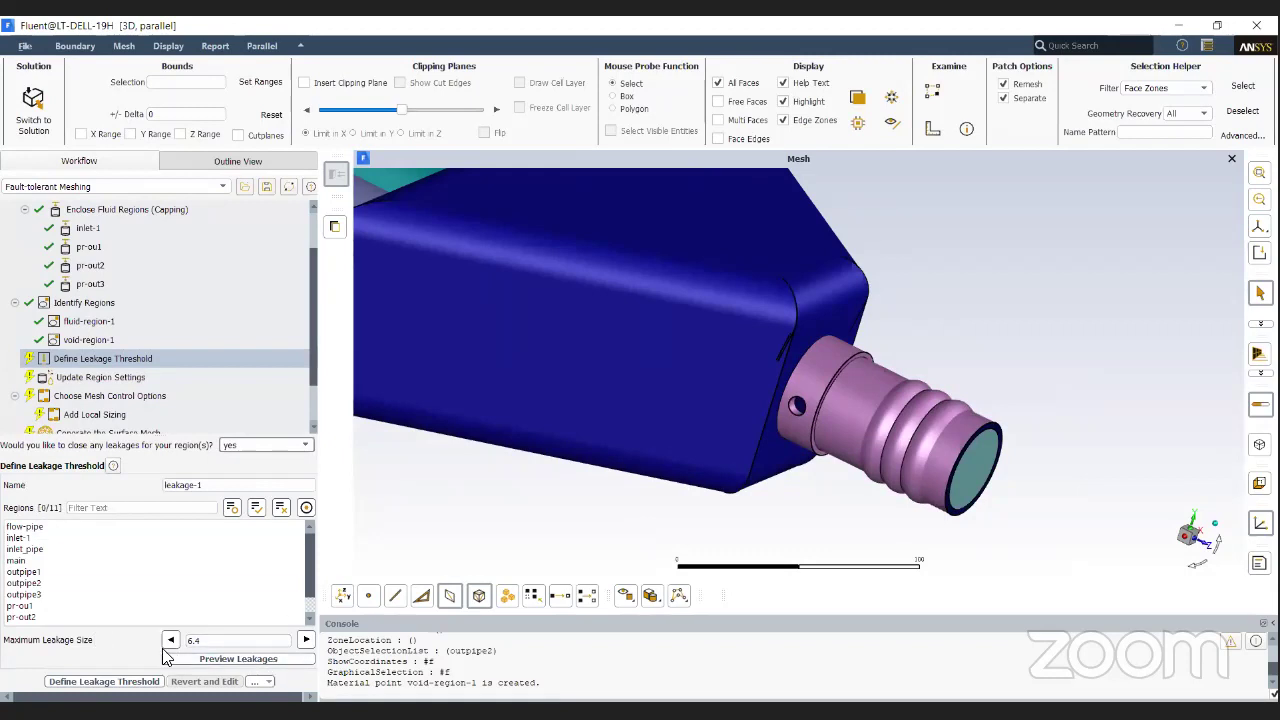
click(201, 643)
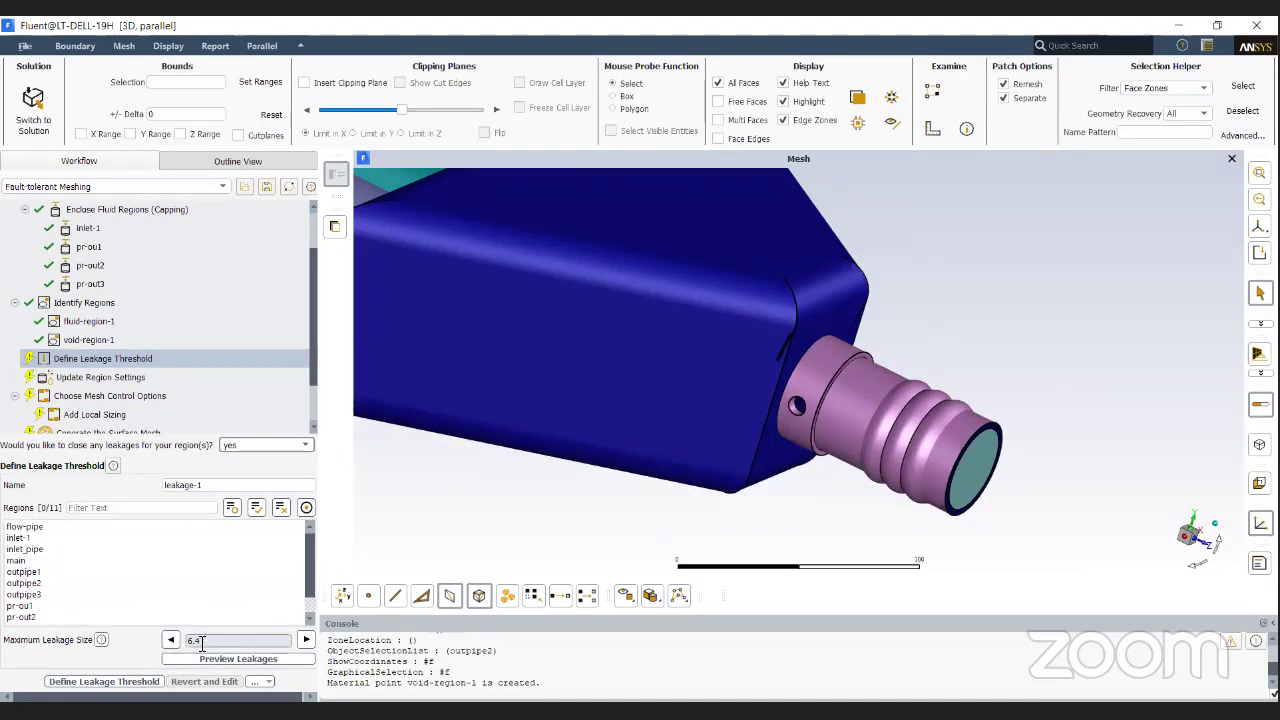
key(BackSpace)
key(BackSpace)
key(BackSpace)
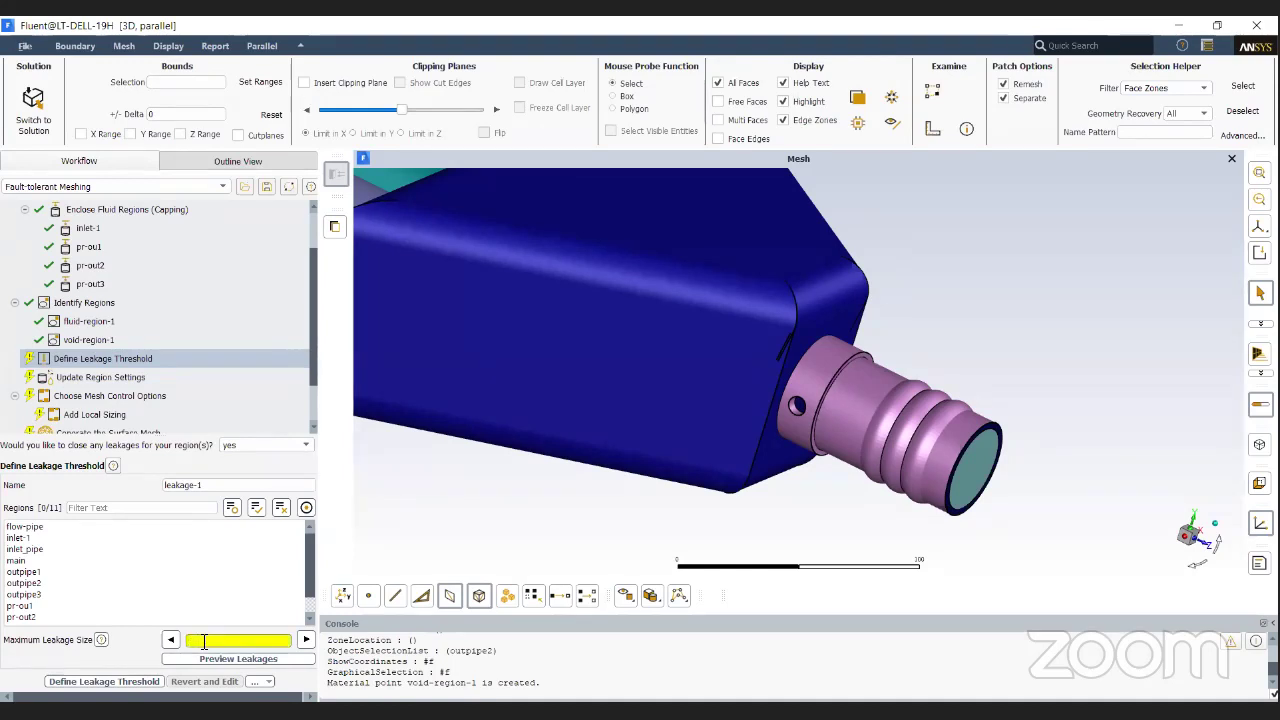
text(5)
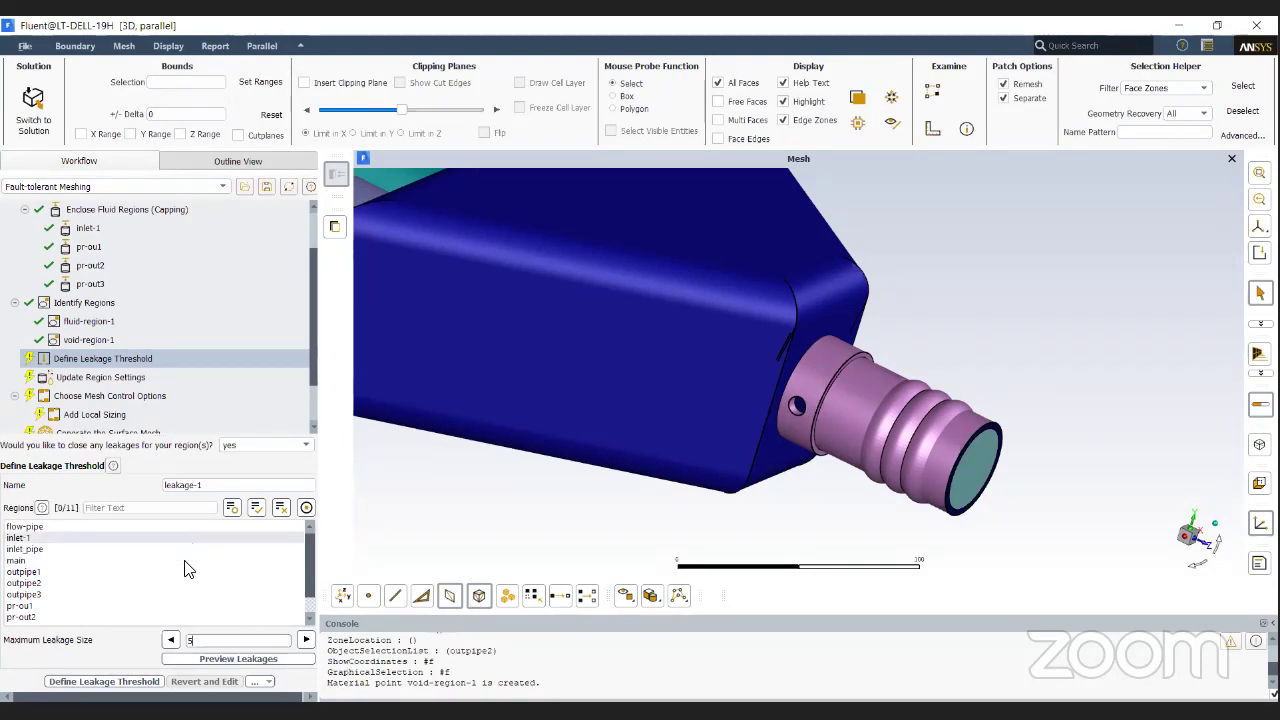
Step: Define the leakage threshold for the inlet_pipe region
click(140, 684)
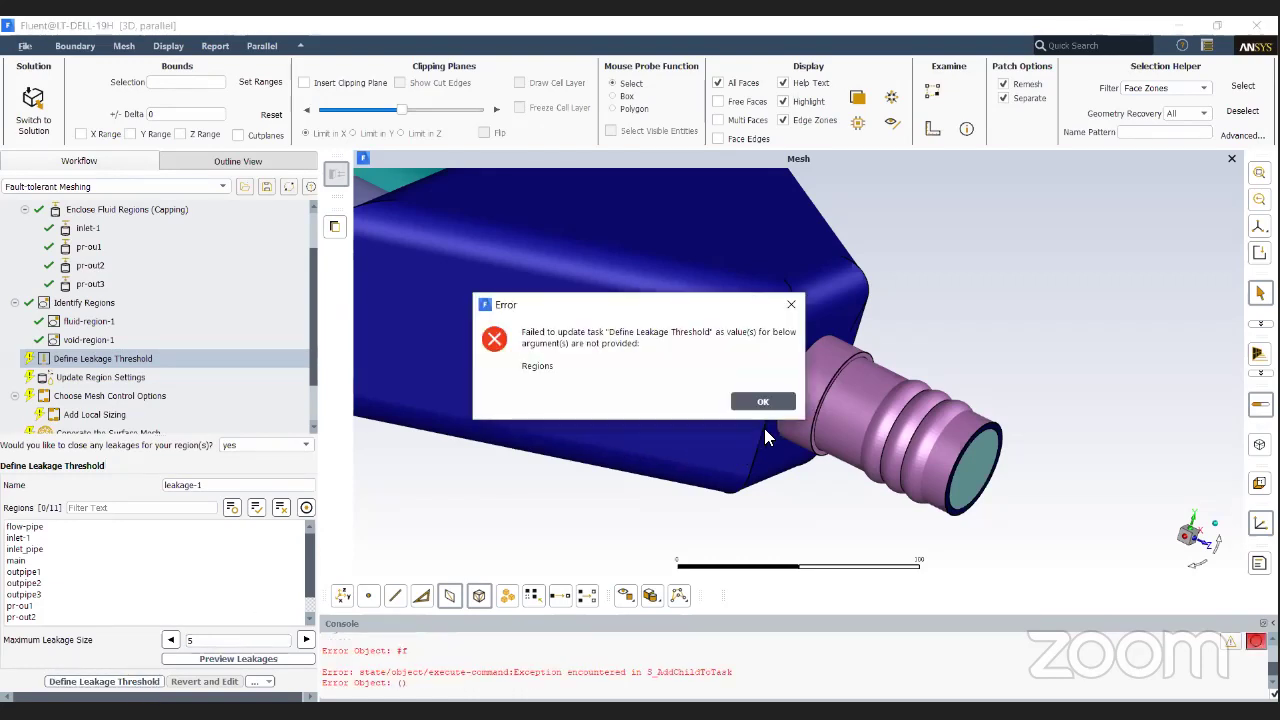
click(770, 401)
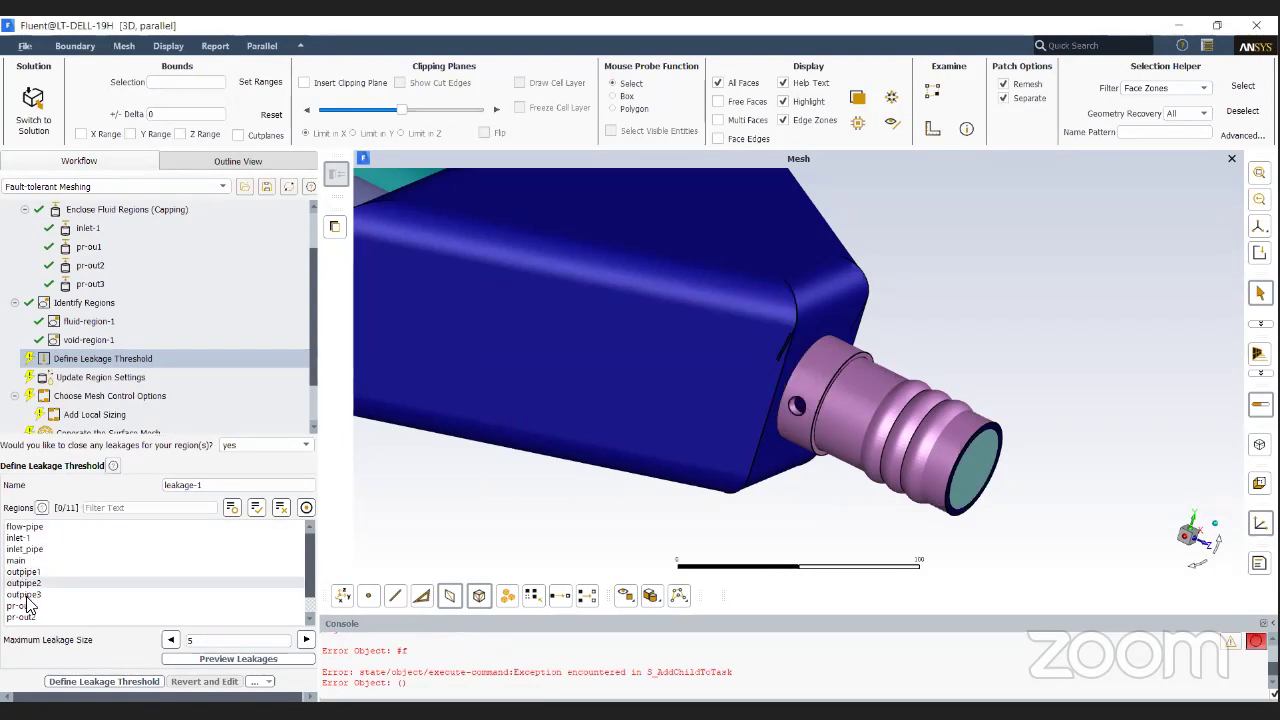
click(836, 407)
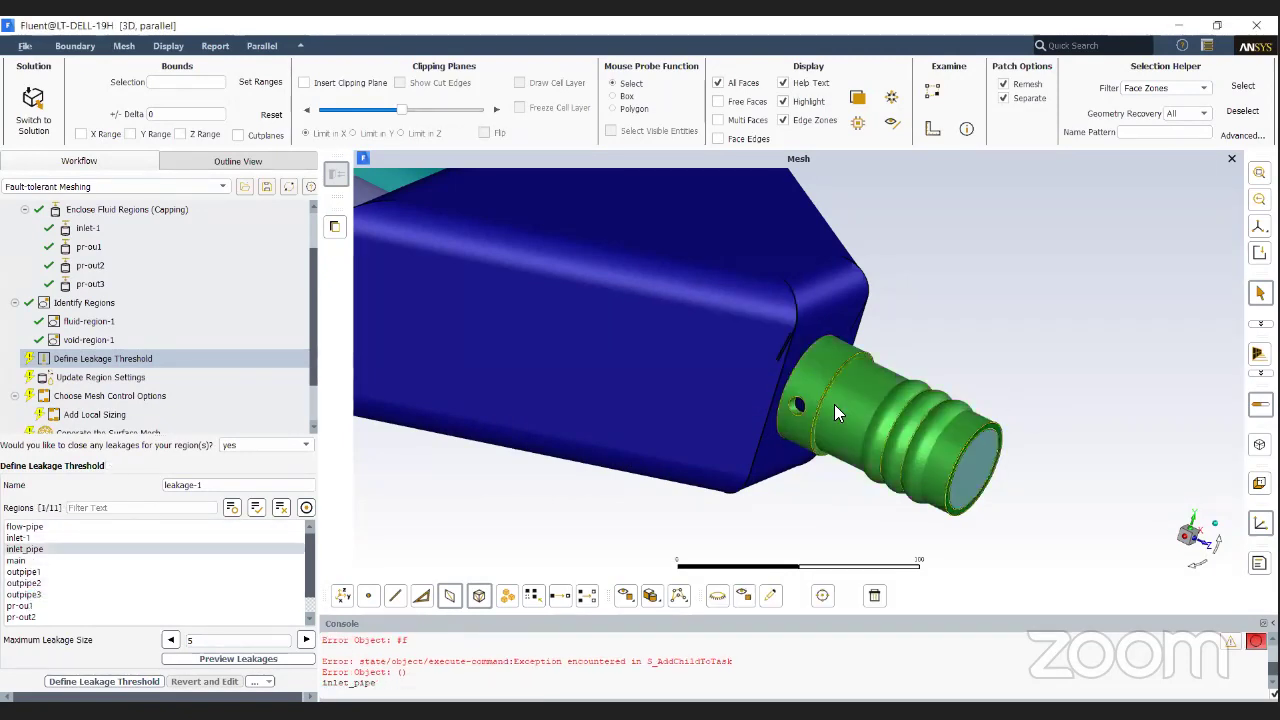
click(104, 681)
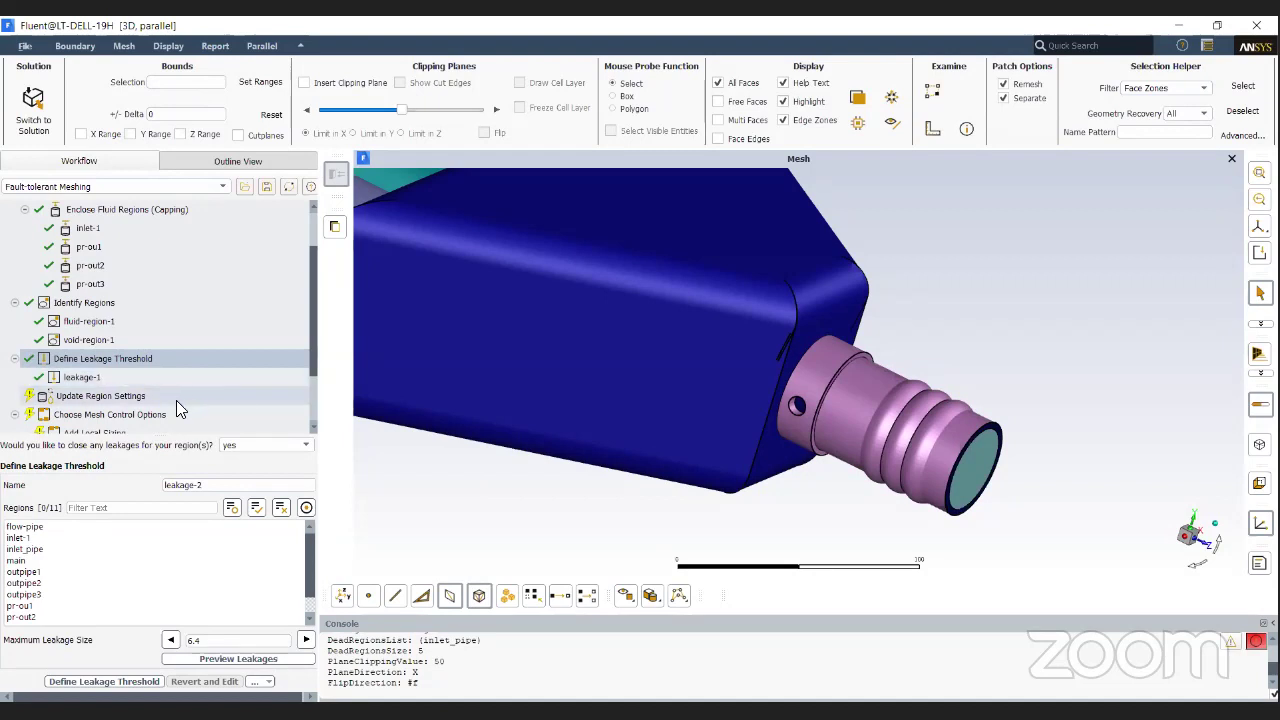
Step: Update the region settings with hexcore as the volume fill of the fluid region
click(177, 403)
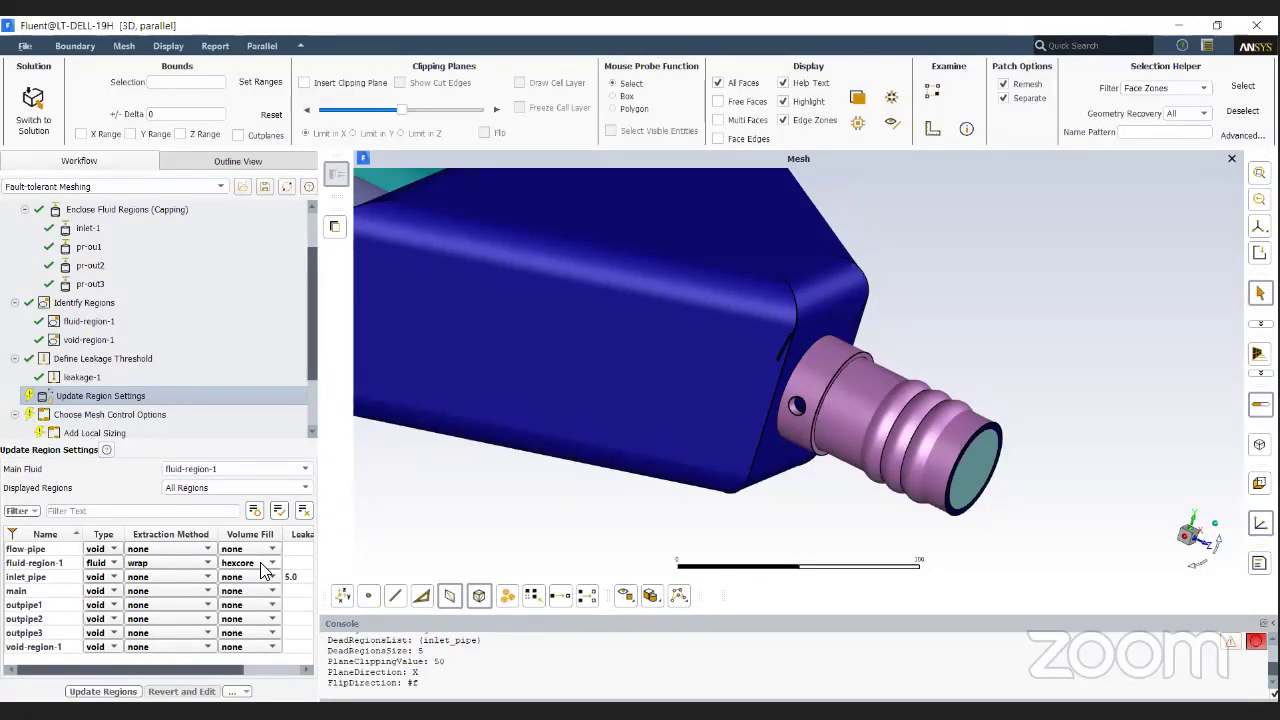
click(262, 569)
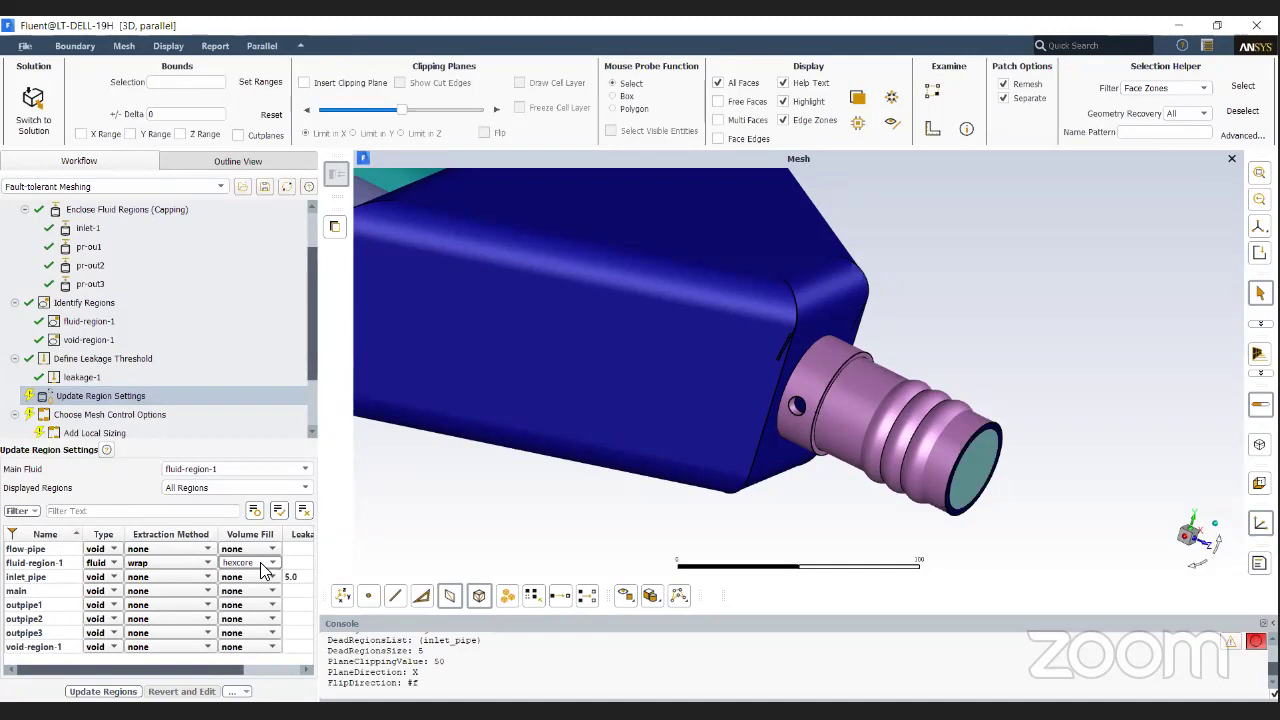
click(261, 566)
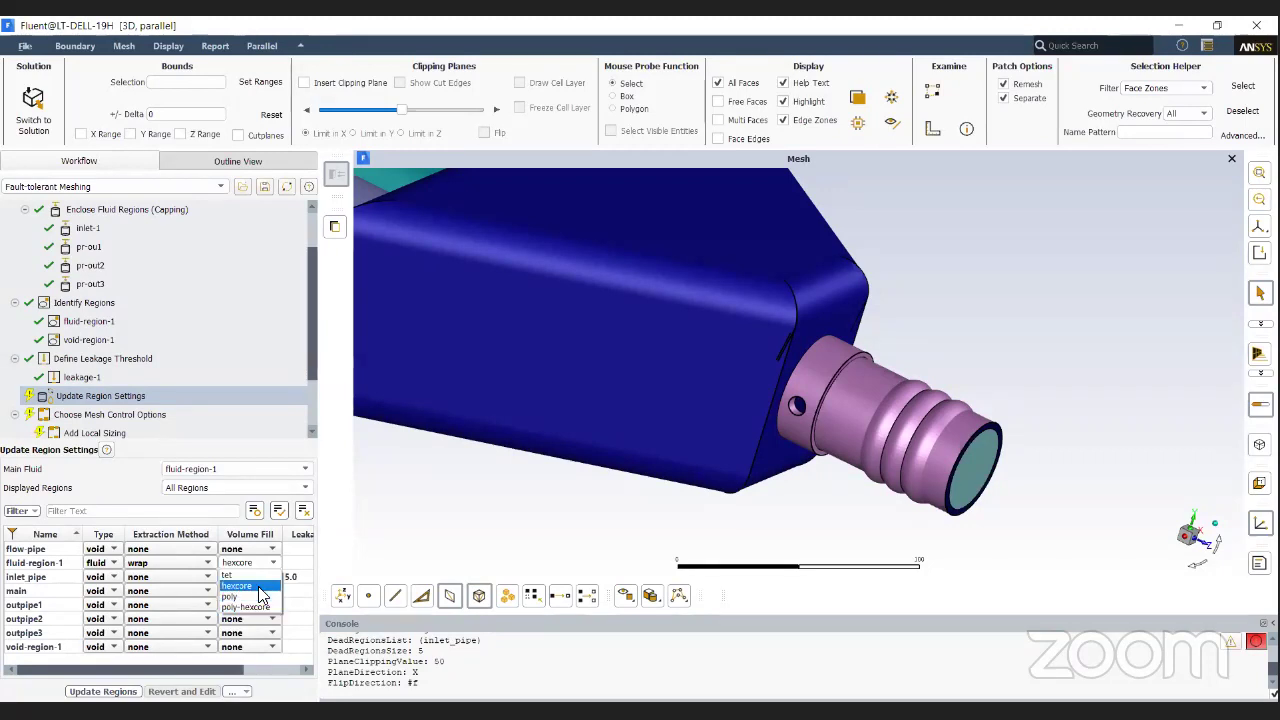
click(259, 588)
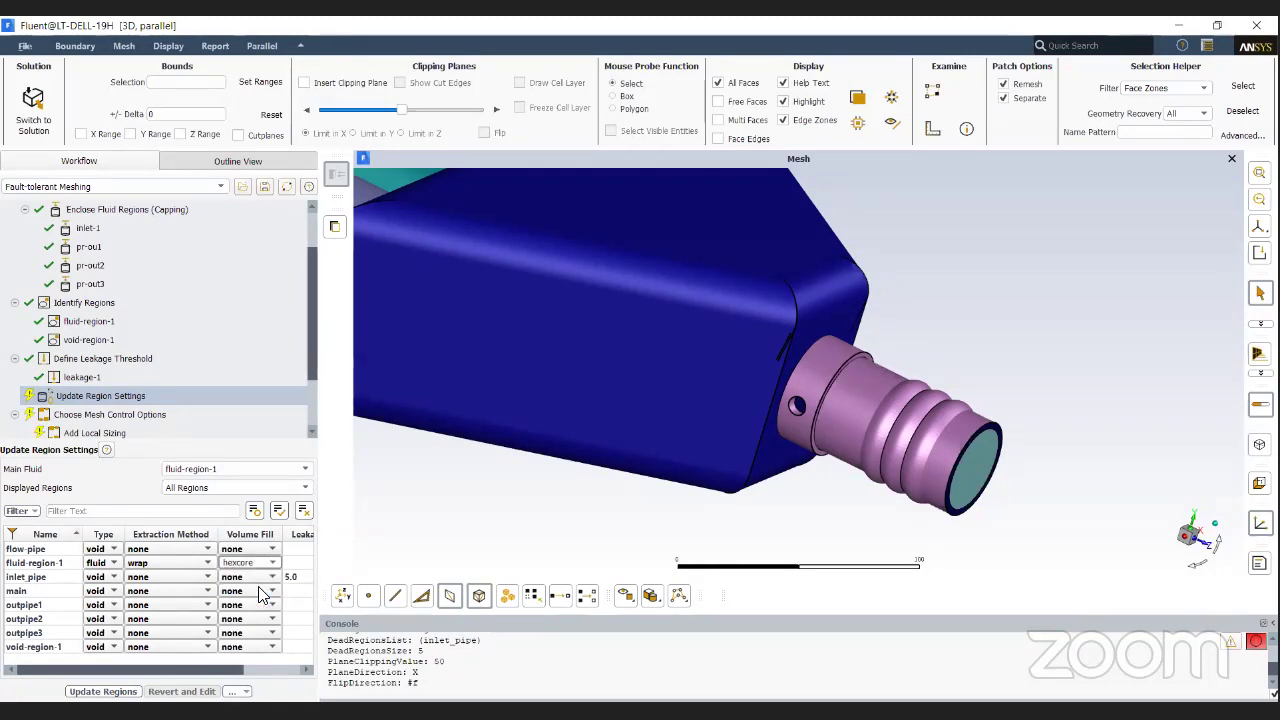
mouse_move(175, 568)
click(102, 691)
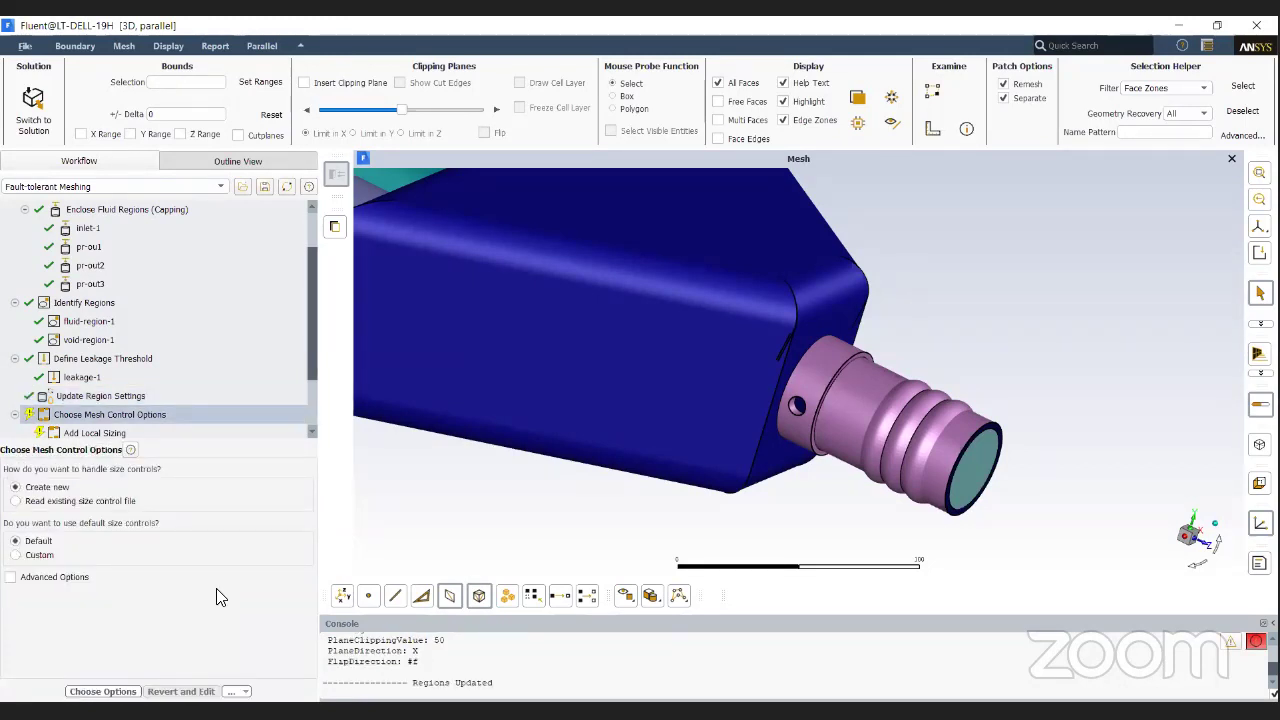
Step: Apply the mesh control options with newly created, default size controls
scroll(150, 405, down, 1)
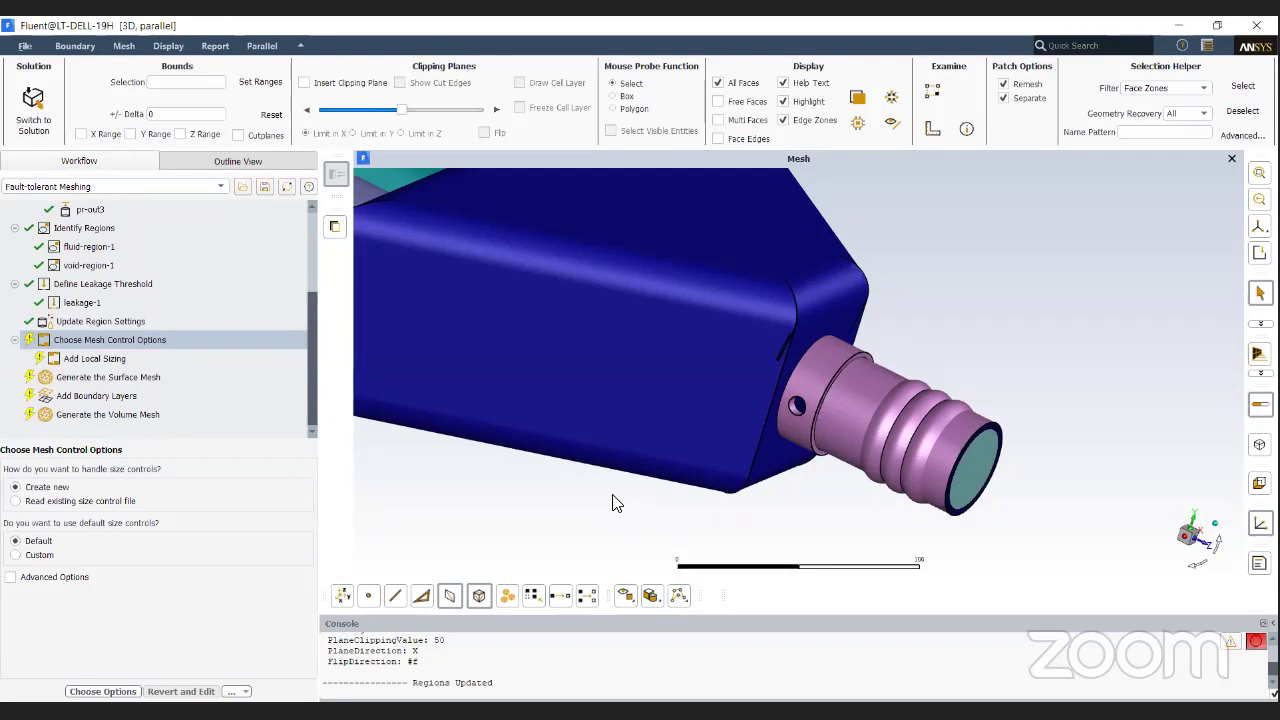
click(105, 691)
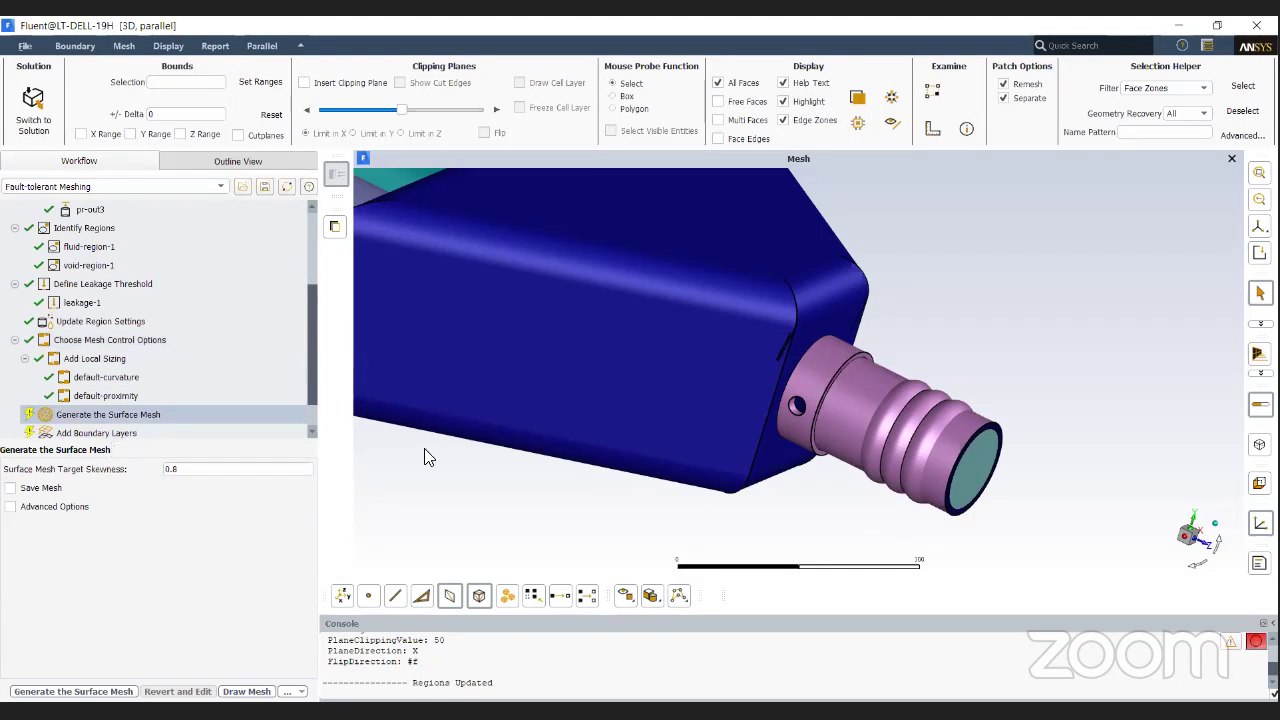
scroll(128, 410, down, 1)
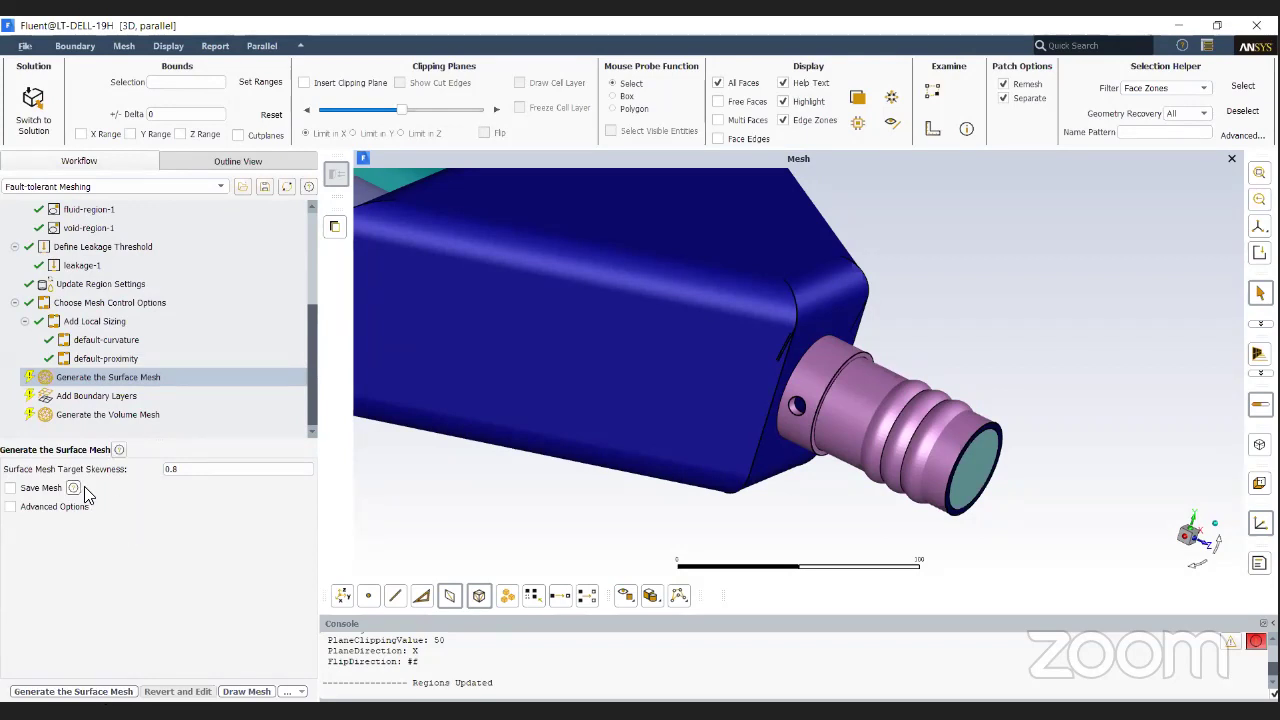
Step: Generate the surface mesh with a target skewness of 0.8 and examine it around the inlet pipe and manifold
click(73, 691)
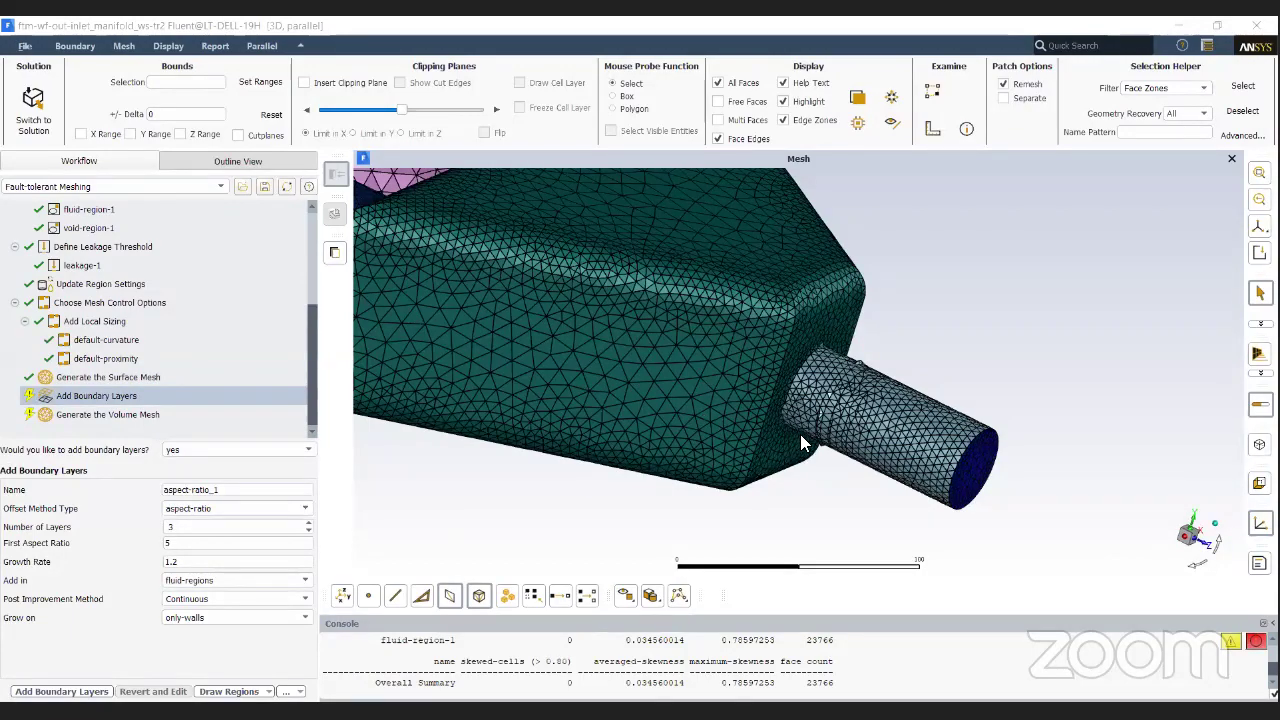
scroll(800, 434, down, 4)
scroll(870, 490, up, 5)
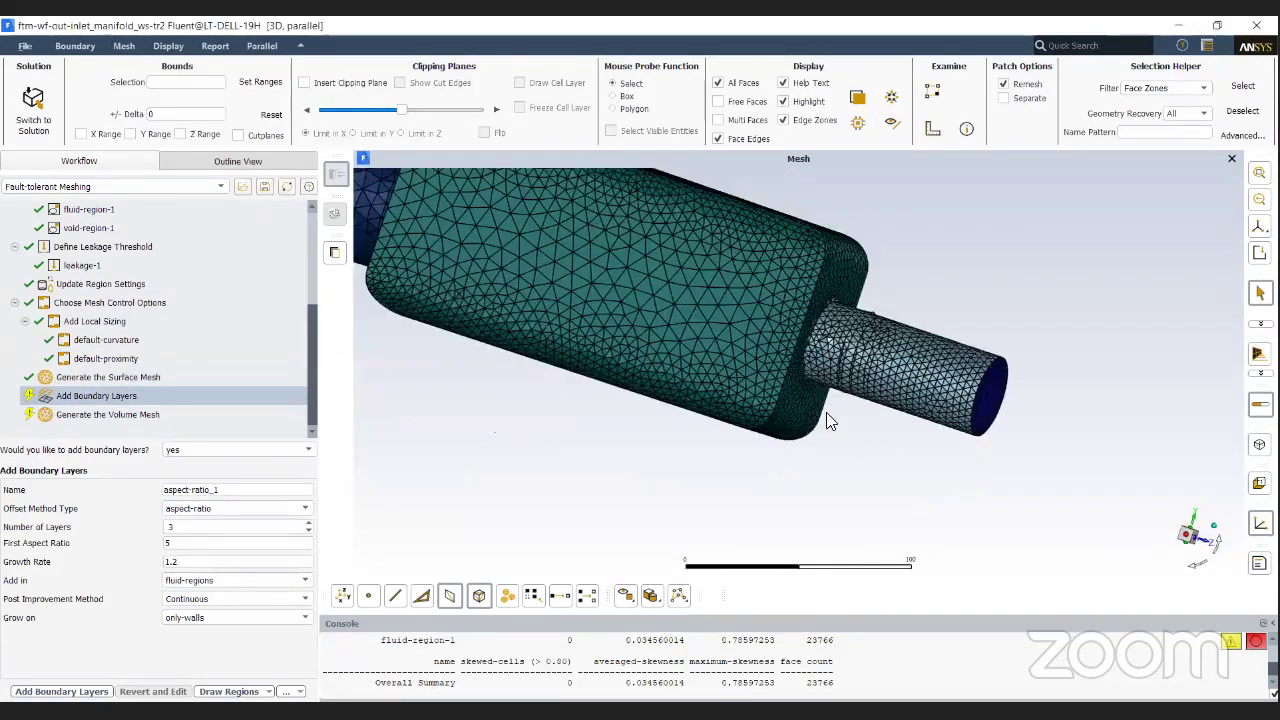
scroll(820, 405, up, 2)
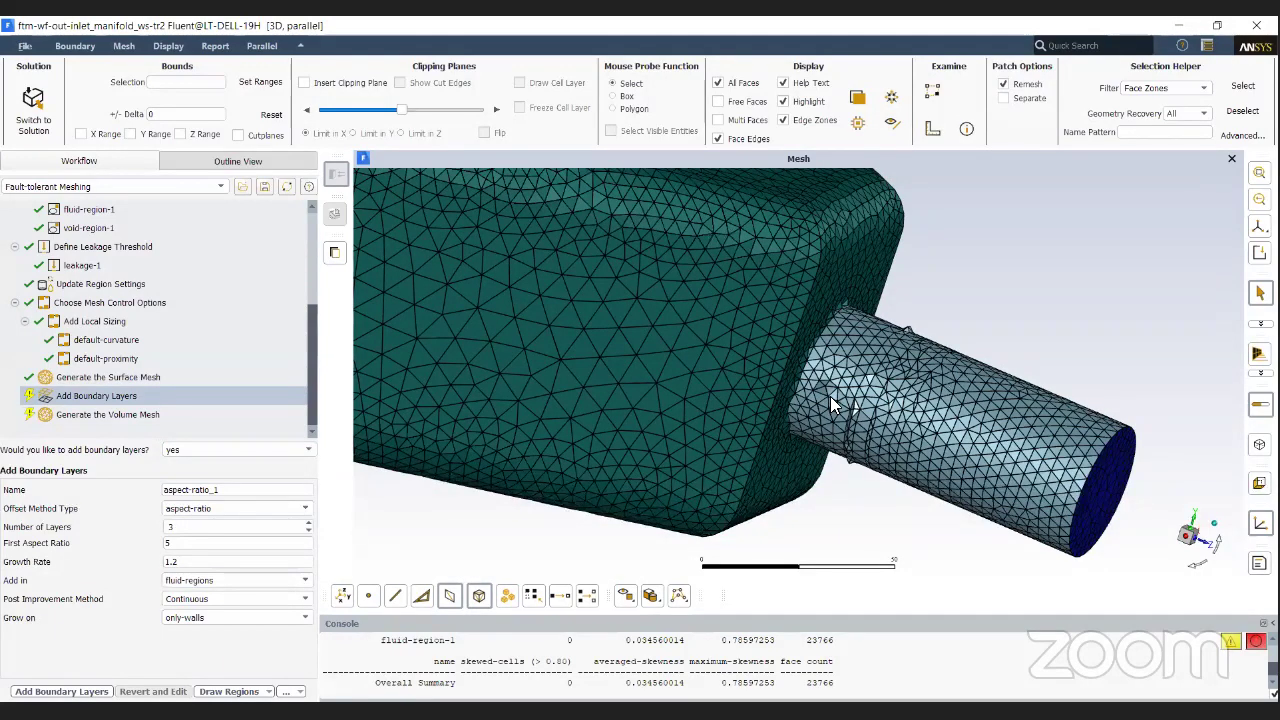
scroll(830, 396, down, 5)
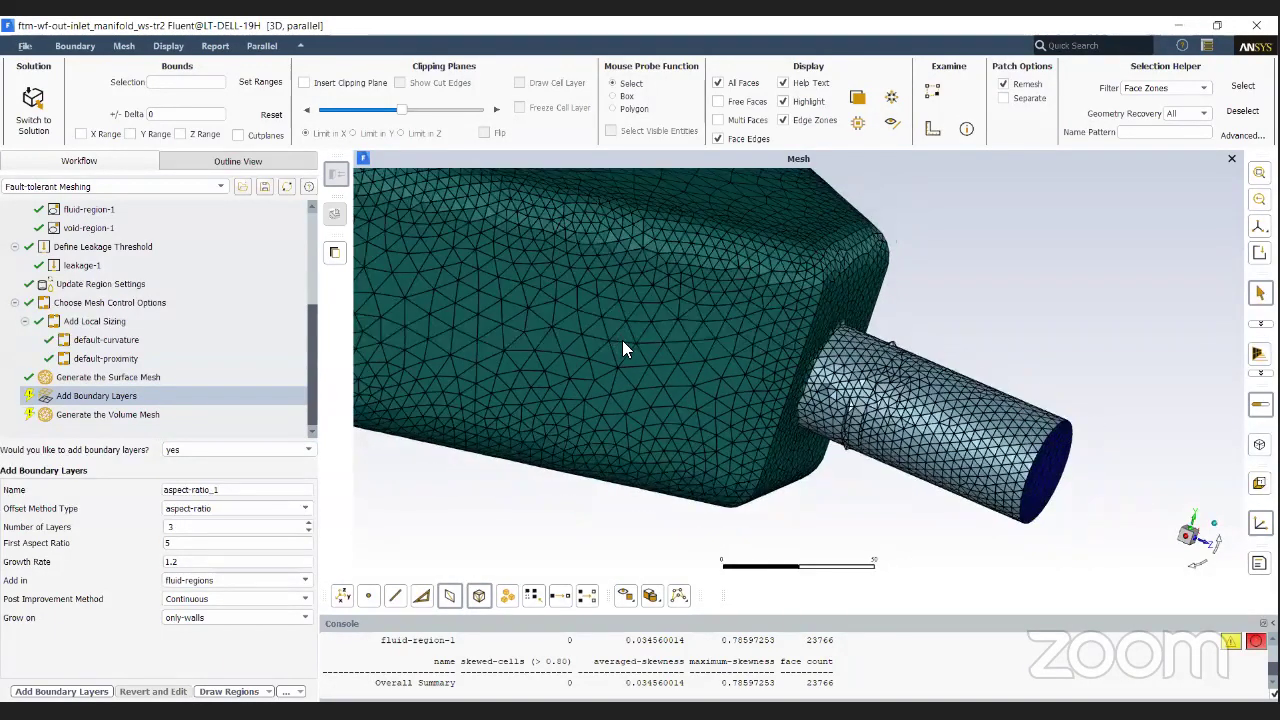
drag(622, 340, 520, 443)
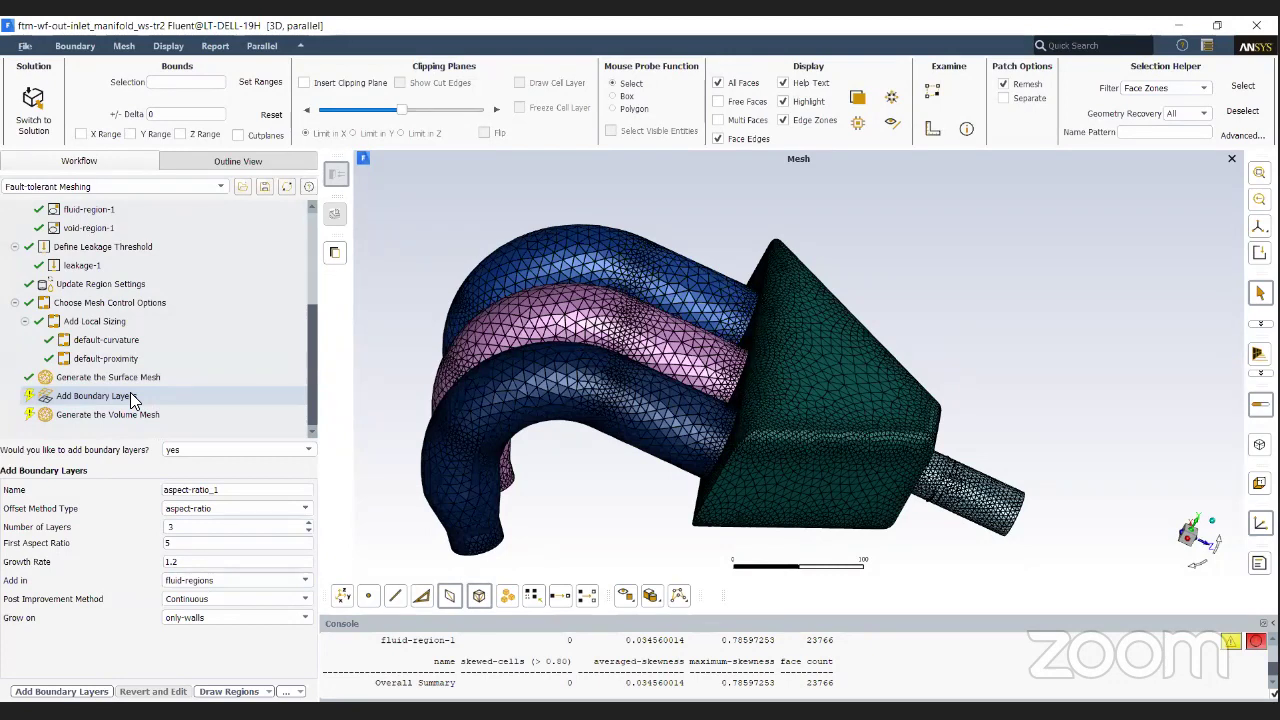
Step: Add an aspect-ratio boundary layer control with 1 layer, growing only on the walls of the fluid regions
click(132, 398)
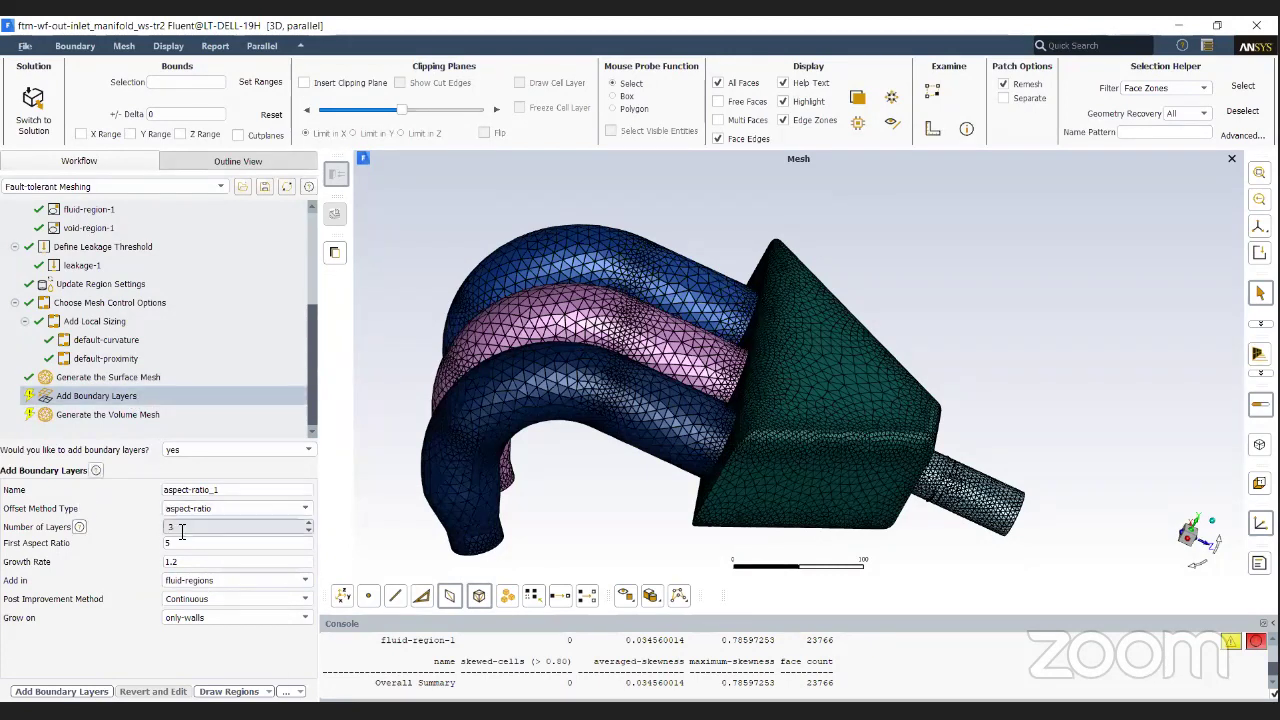
double_click(172, 527)
text(1)
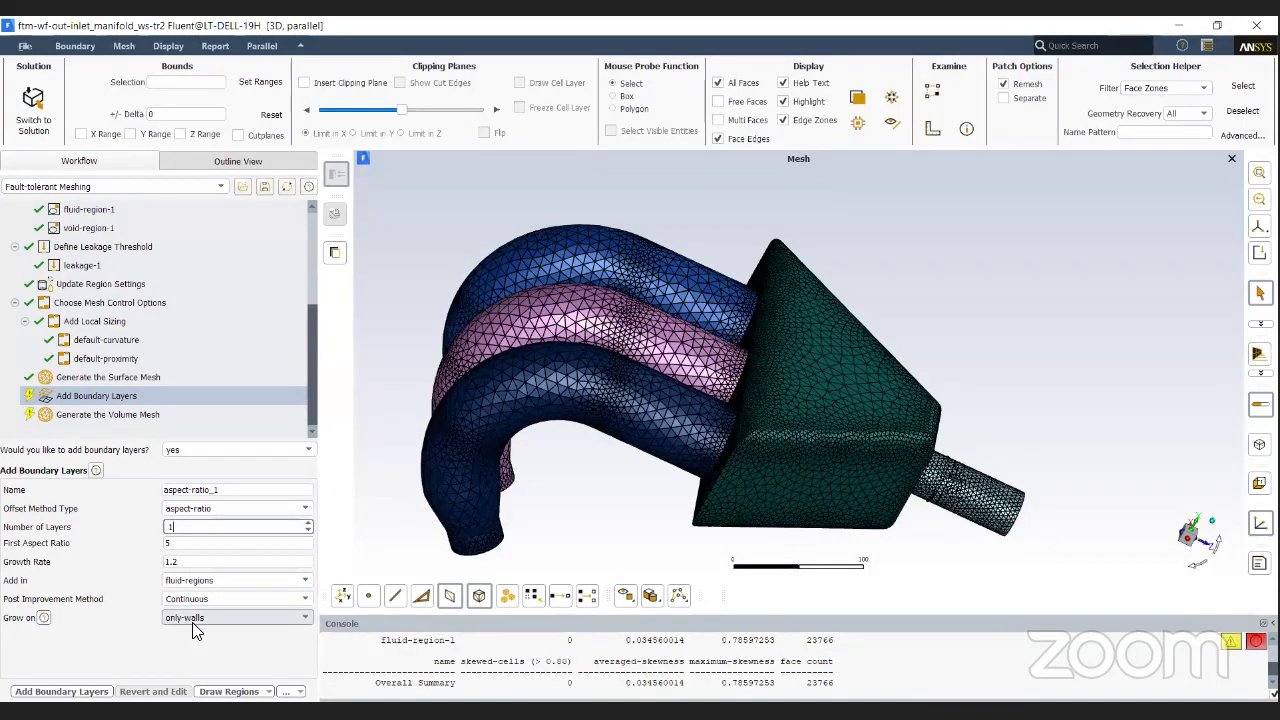
click(61, 691)
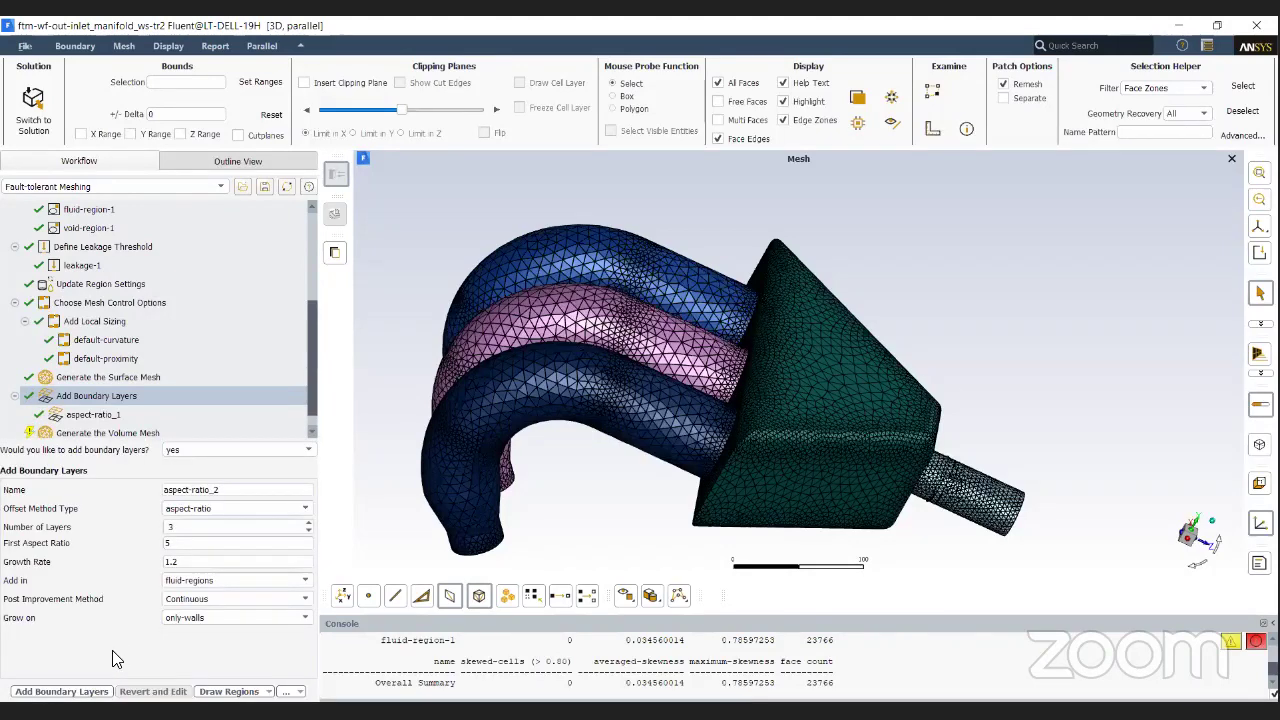
Step: Generate the volume mesh with a target skewness of 0.96
scroll(174, 426, down, 1)
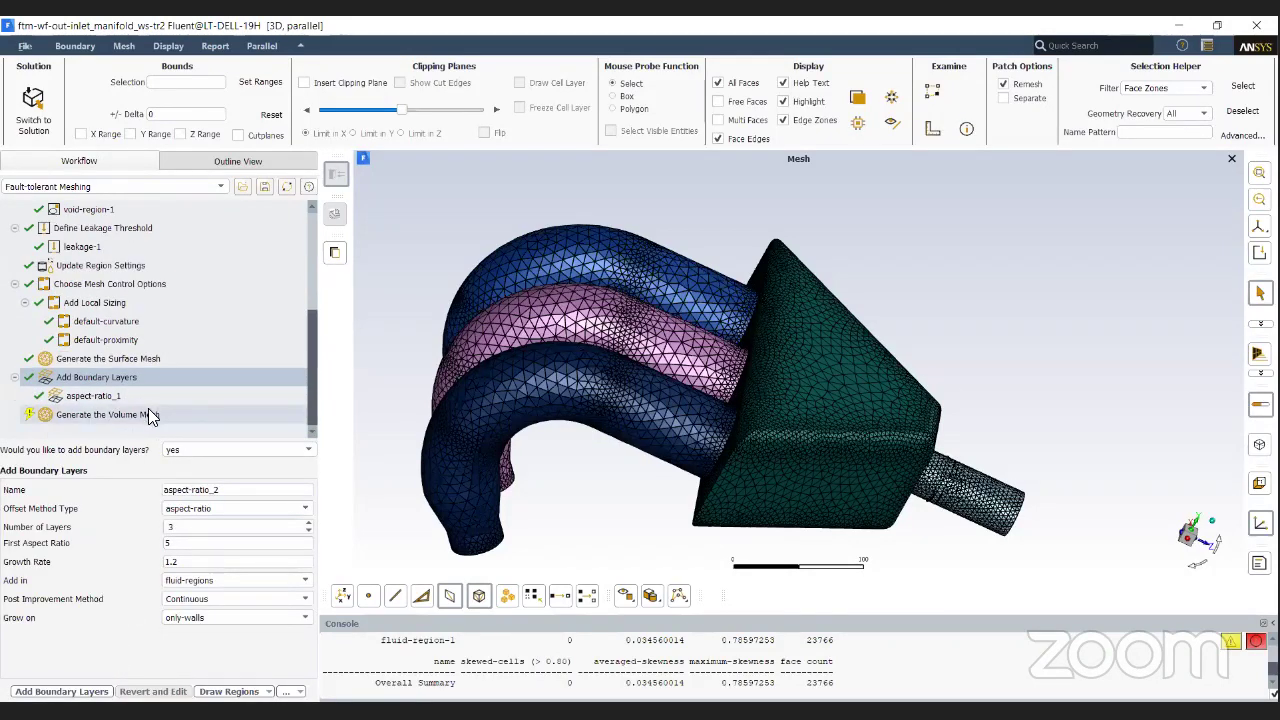
click(162, 413)
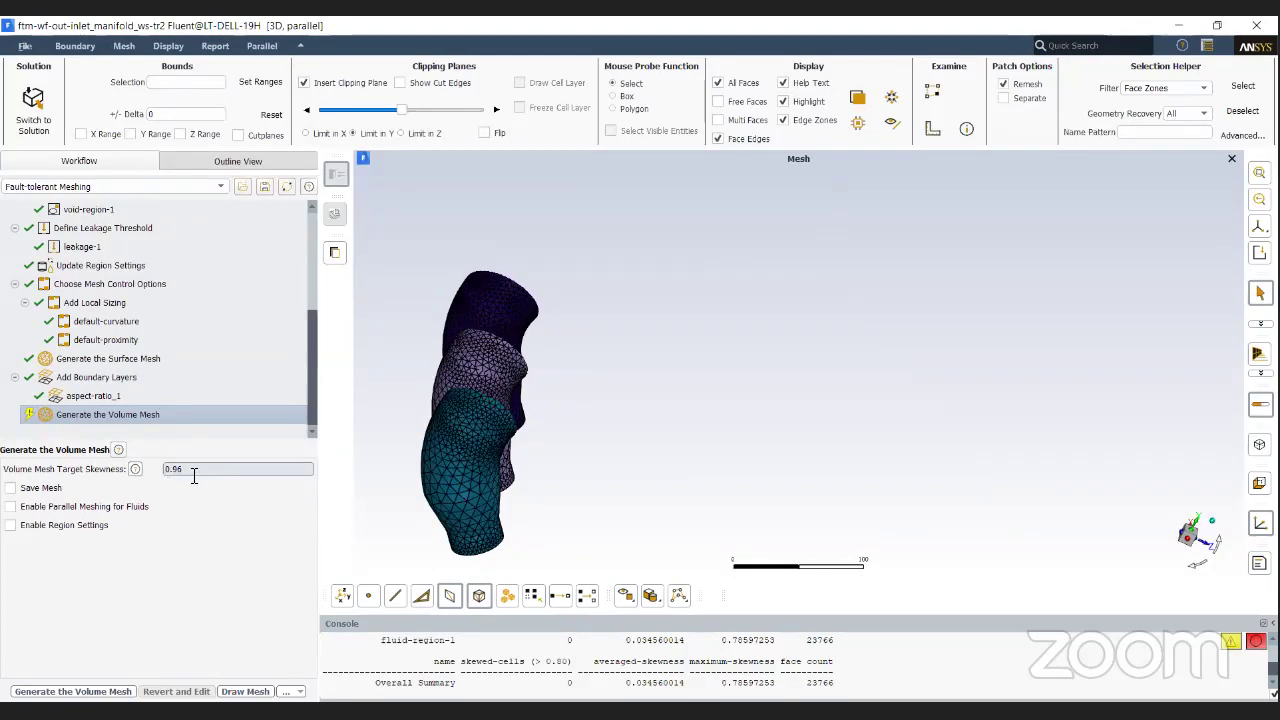
click(112, 691)
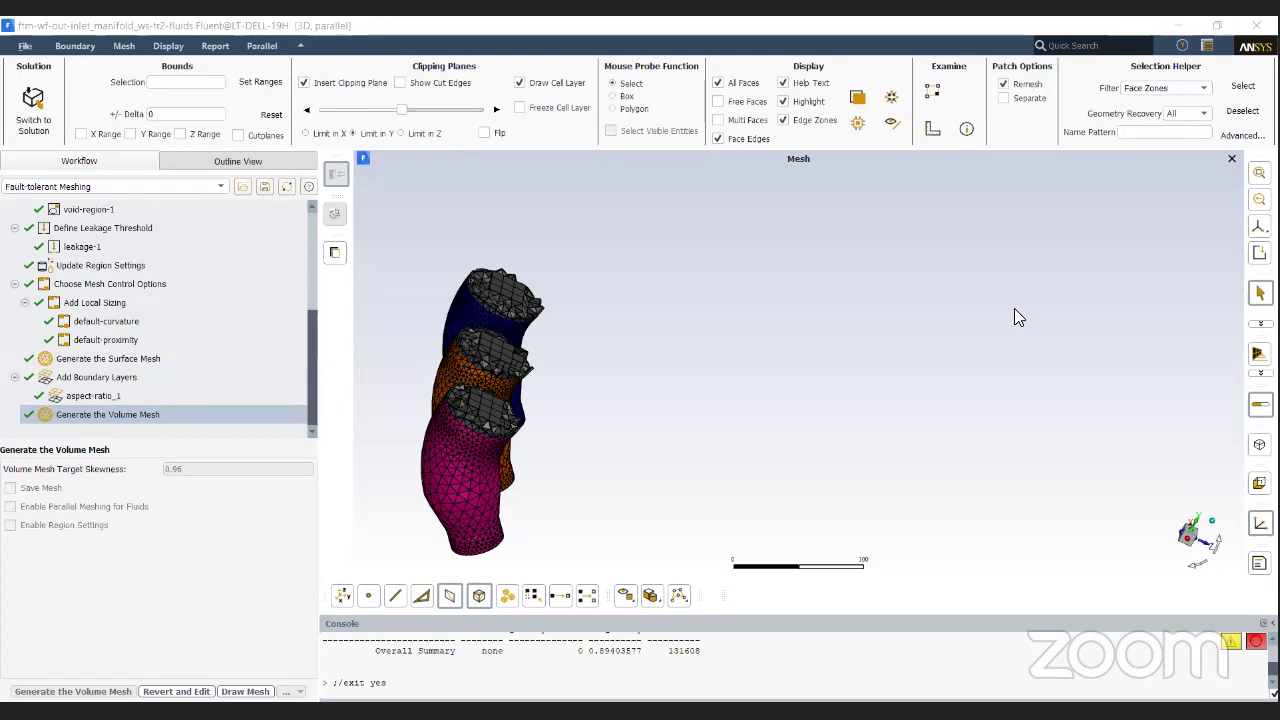
Step: Cut the volume mesh with a clipping plane limited in X and orient the model towards the cut side
click(348, 86)
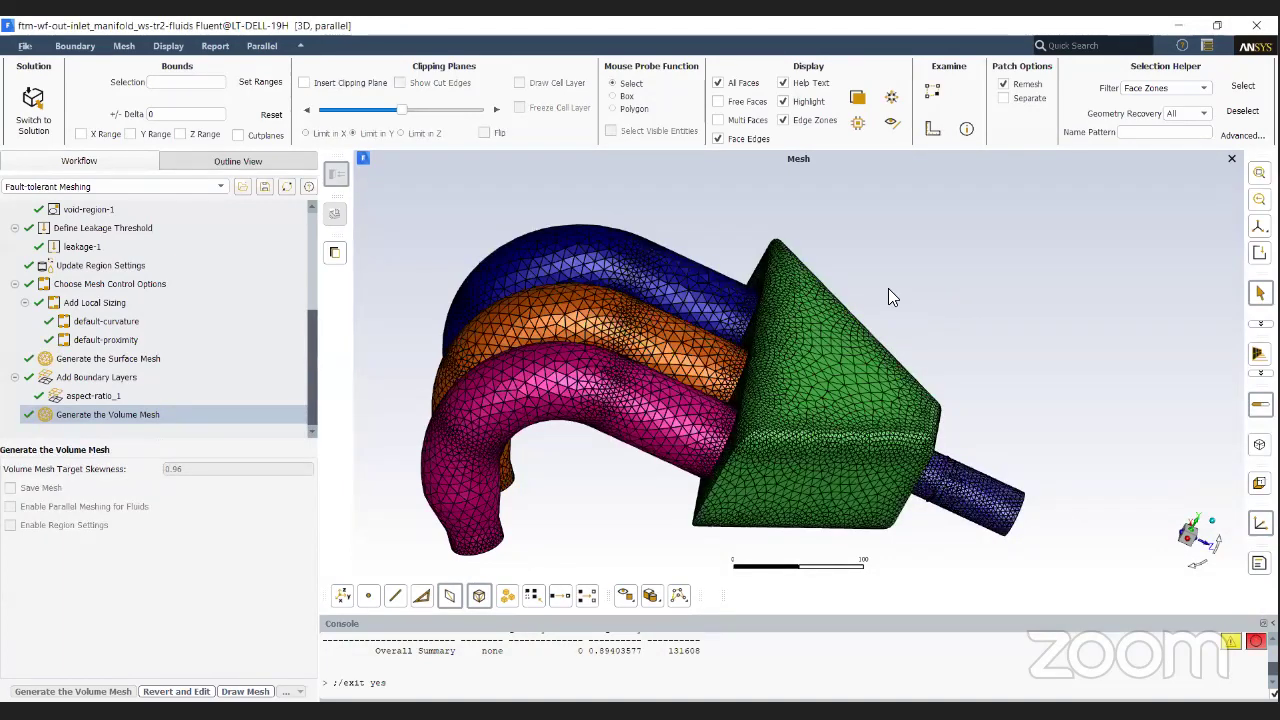
drag(886, 294, 700, 290)
click(358, 86)
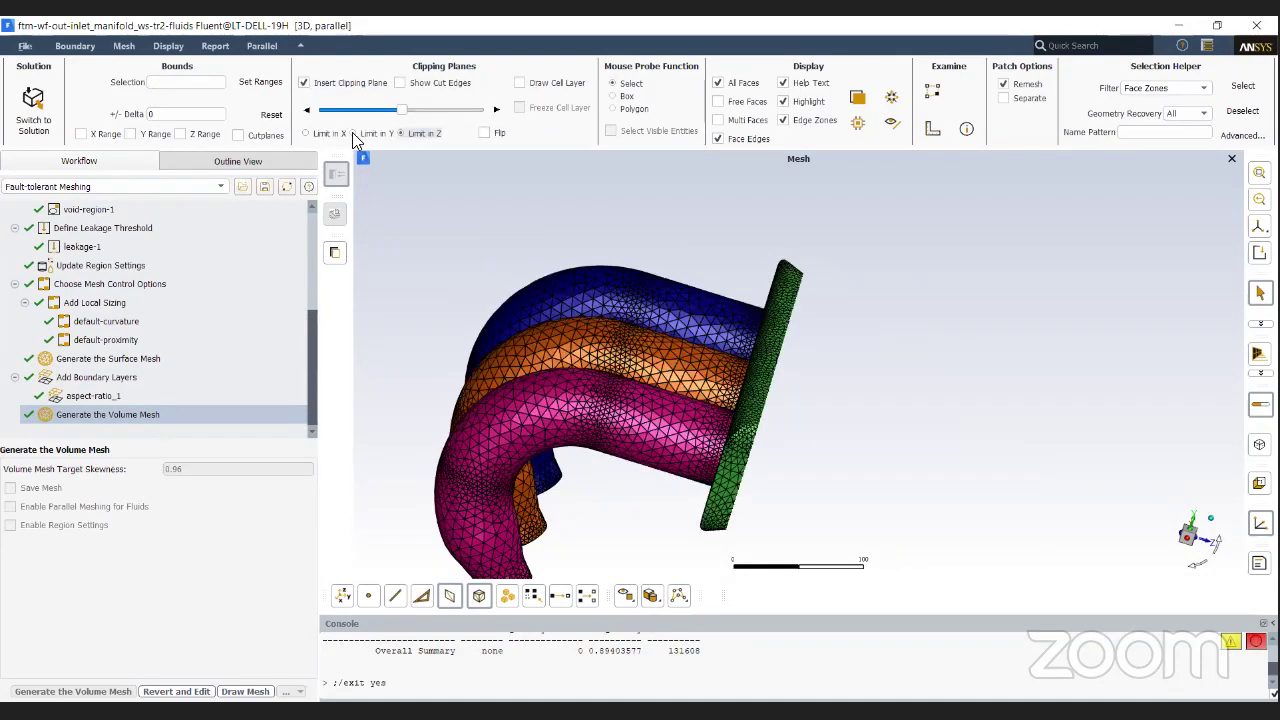
click(352, 133)
click(333, 133)
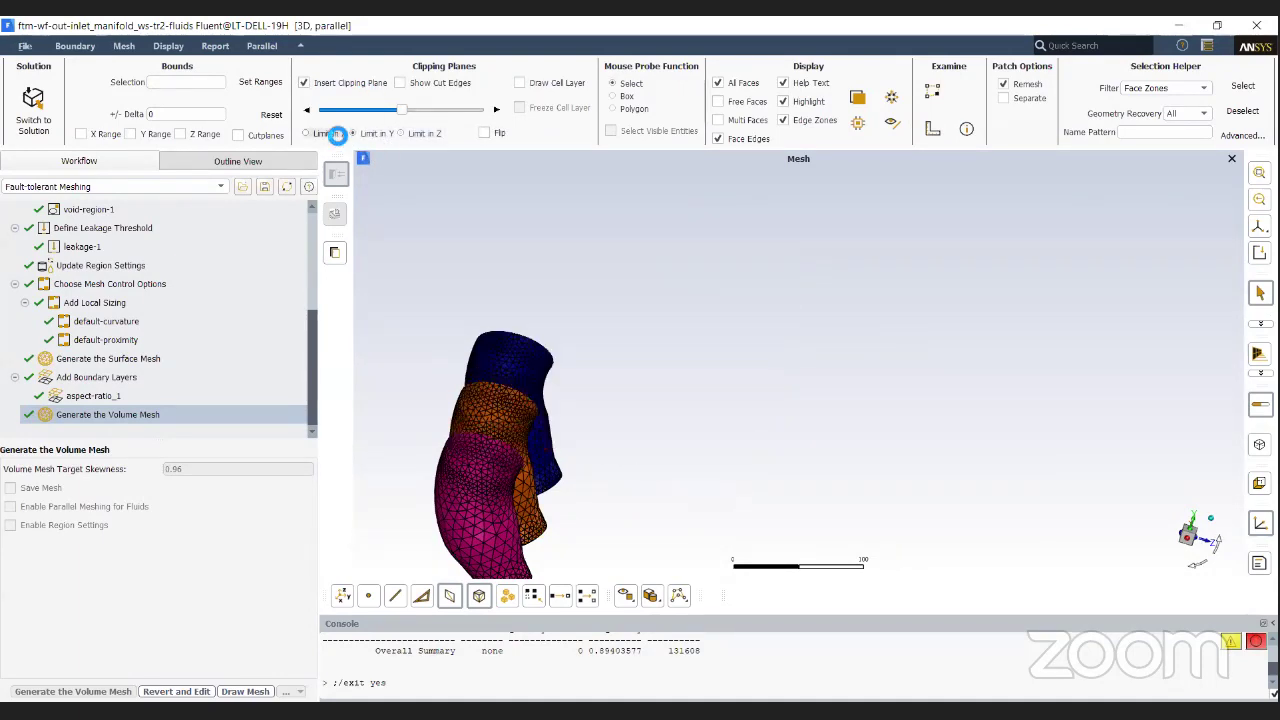
drag(728, 341, 1092, 442)
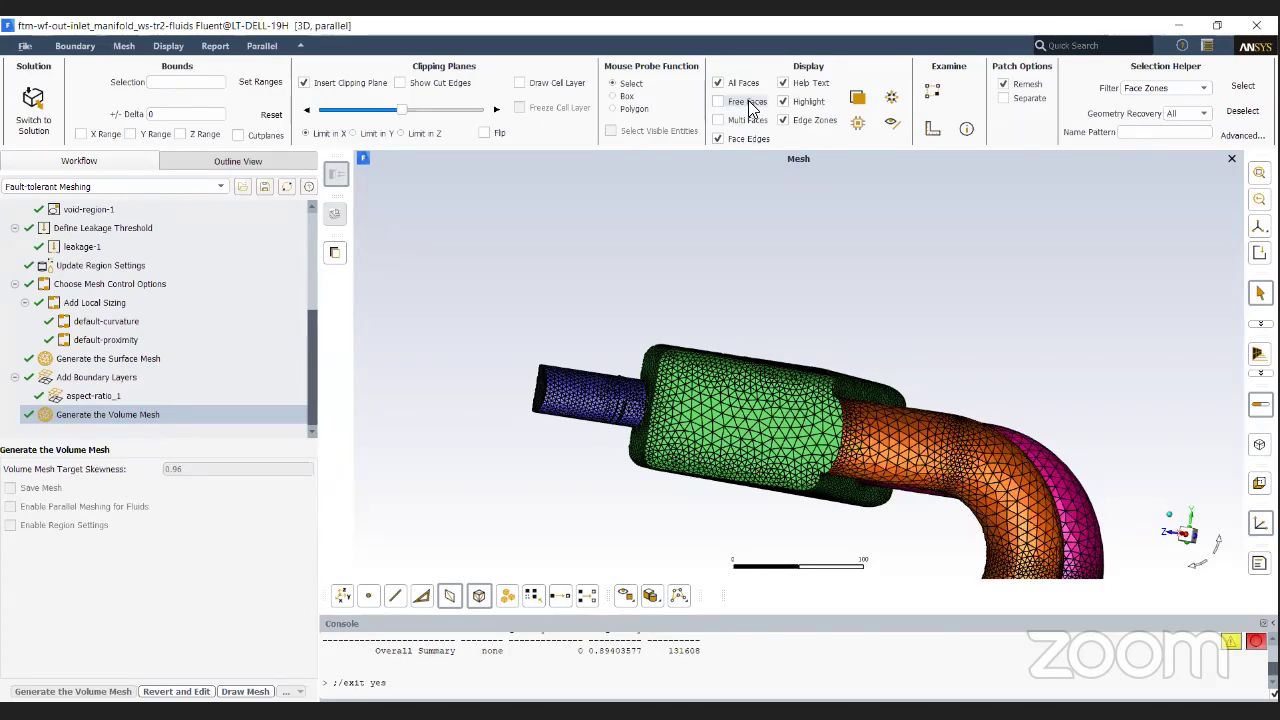
Step: Draw the cell layer at the clipping plane and examine the core and near-wall cells through the manifold
click(519, 83)
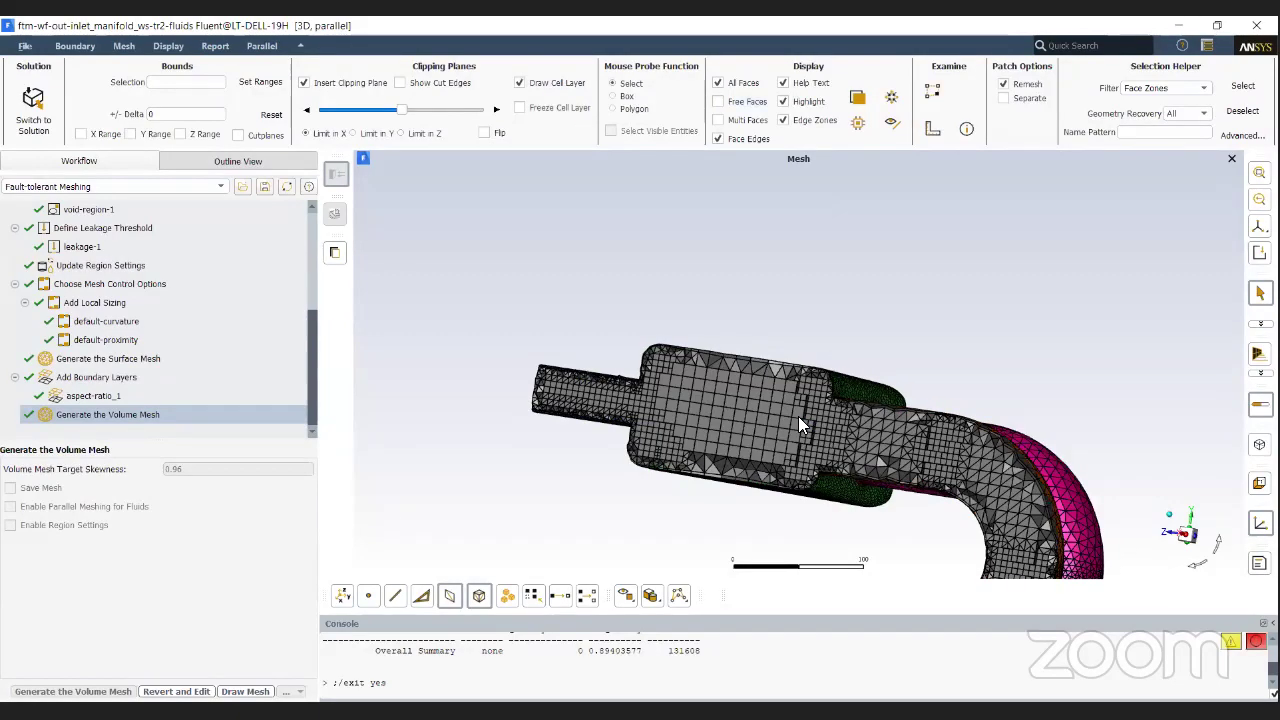
drag(792, 424, 600, 396)
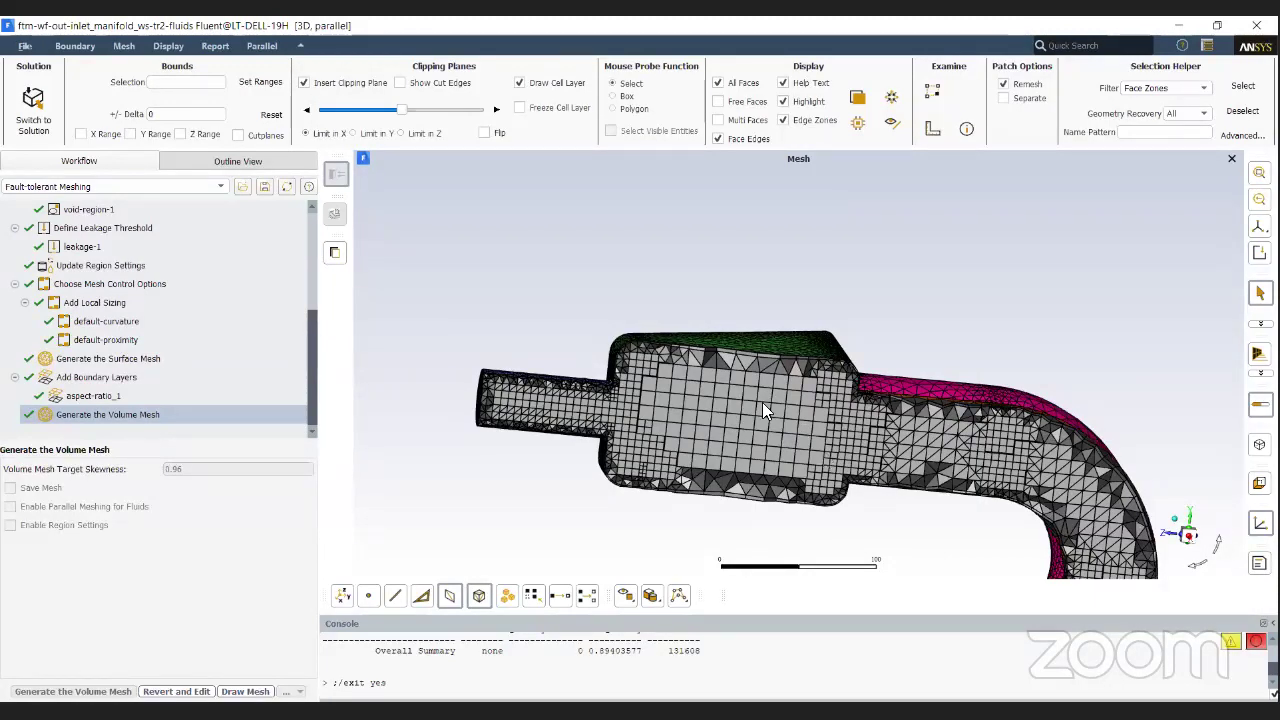
scroll(728, 376, up, 3)
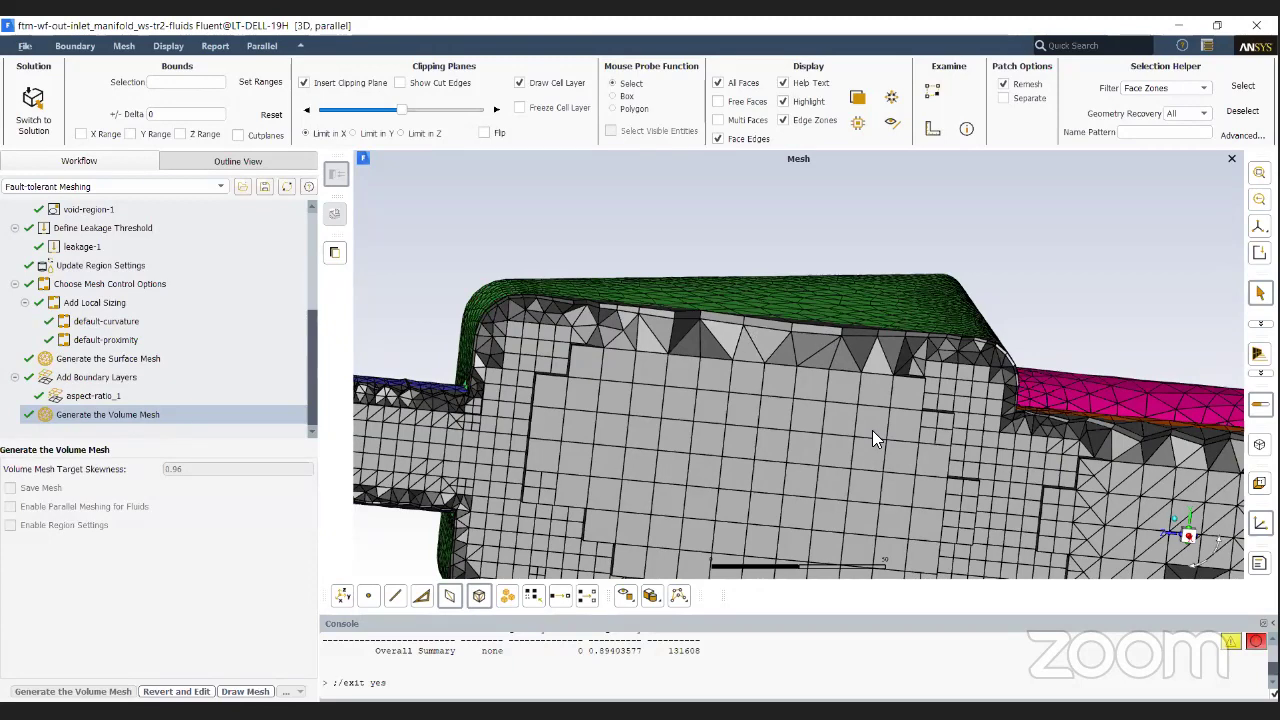
scroll(872, 437, down, 5)
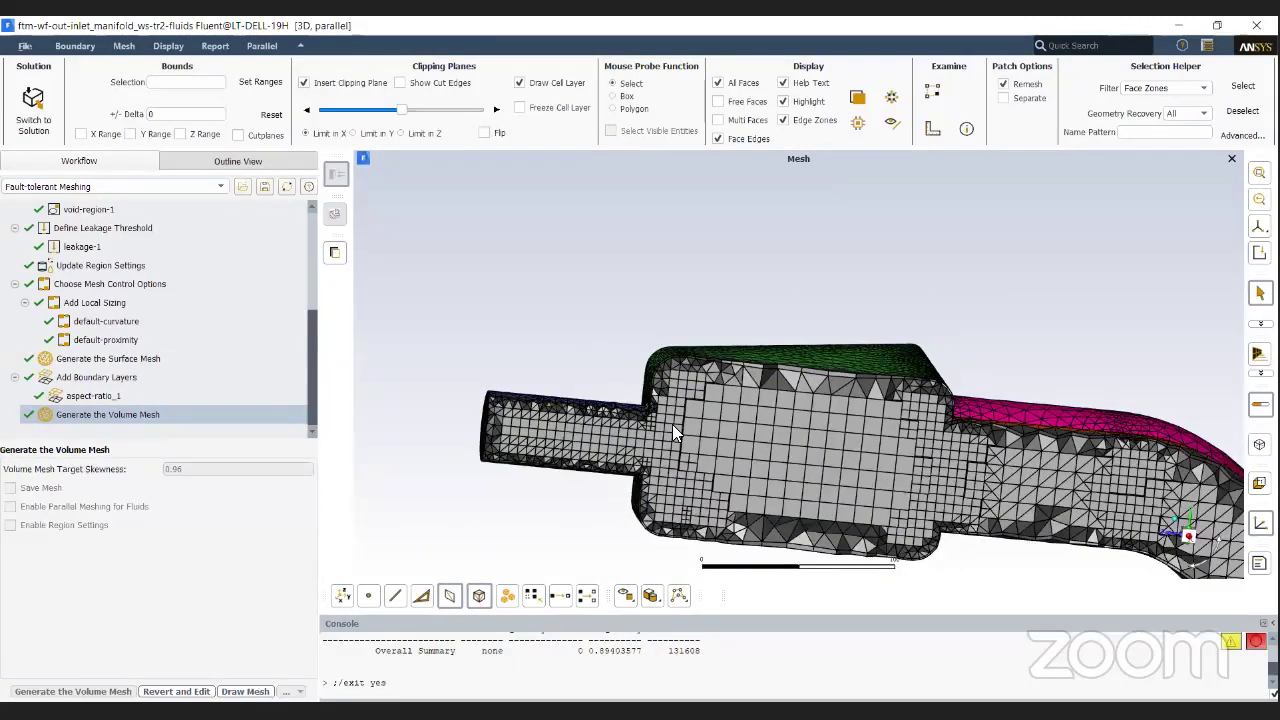
drag(672, 424, 612, 342)
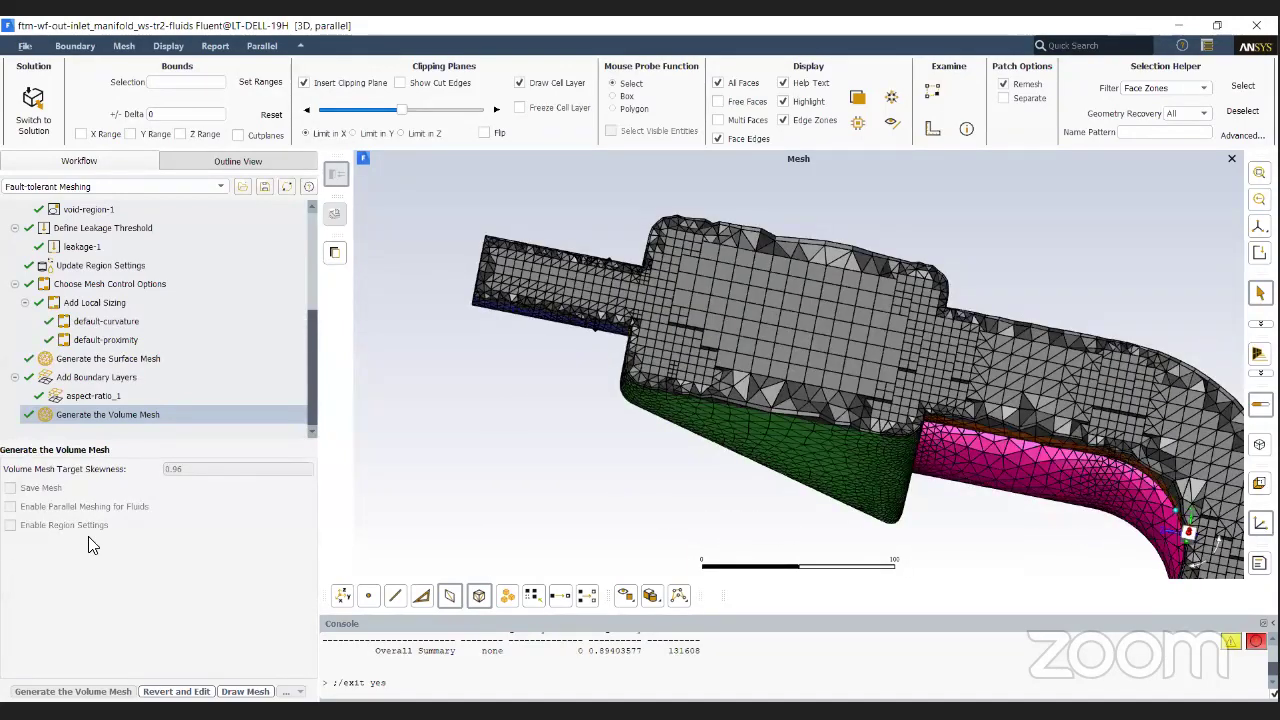
drag(690, 500, 902, 496)
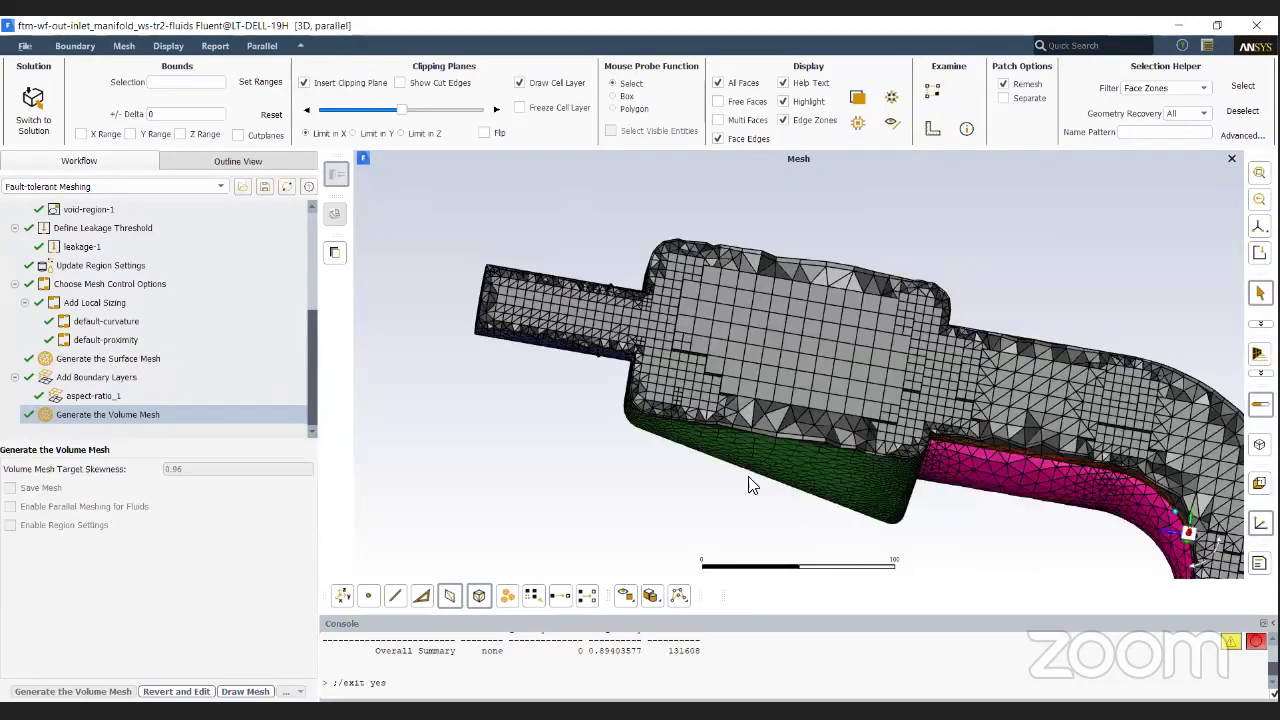
drag(752, 484, 752, 454)
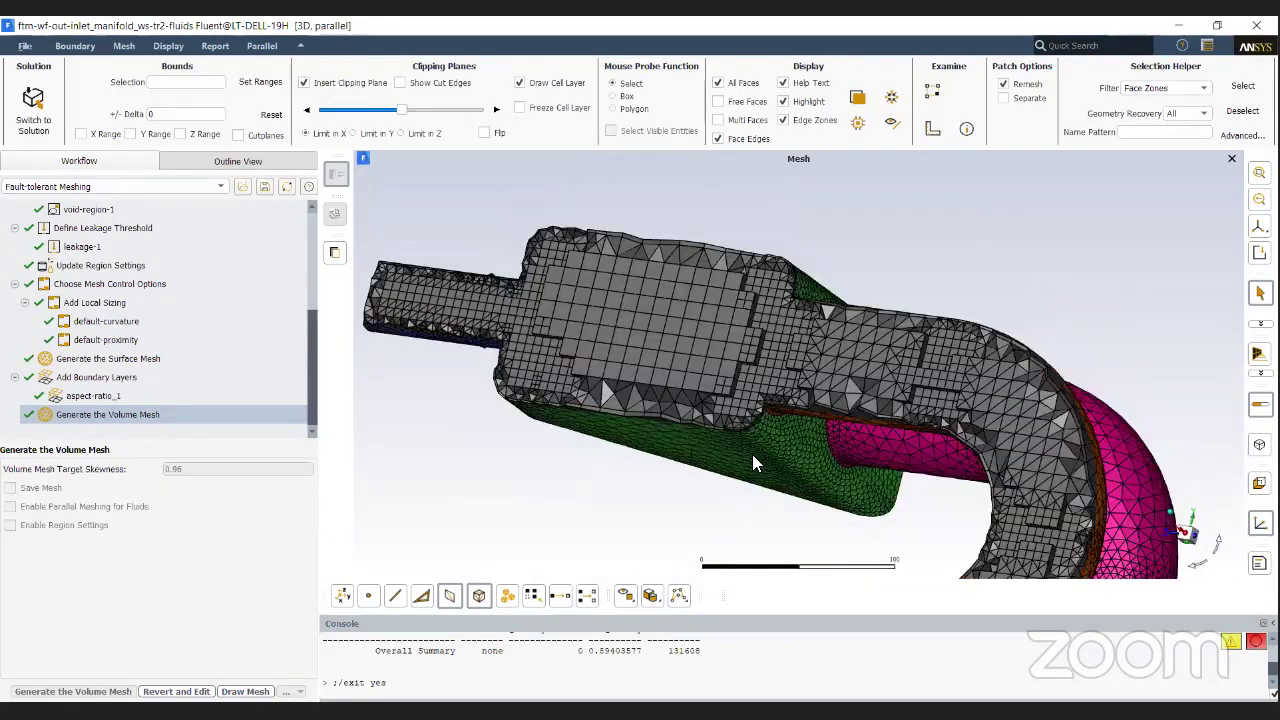
click(24, 46)
mouse_move(28, 88)
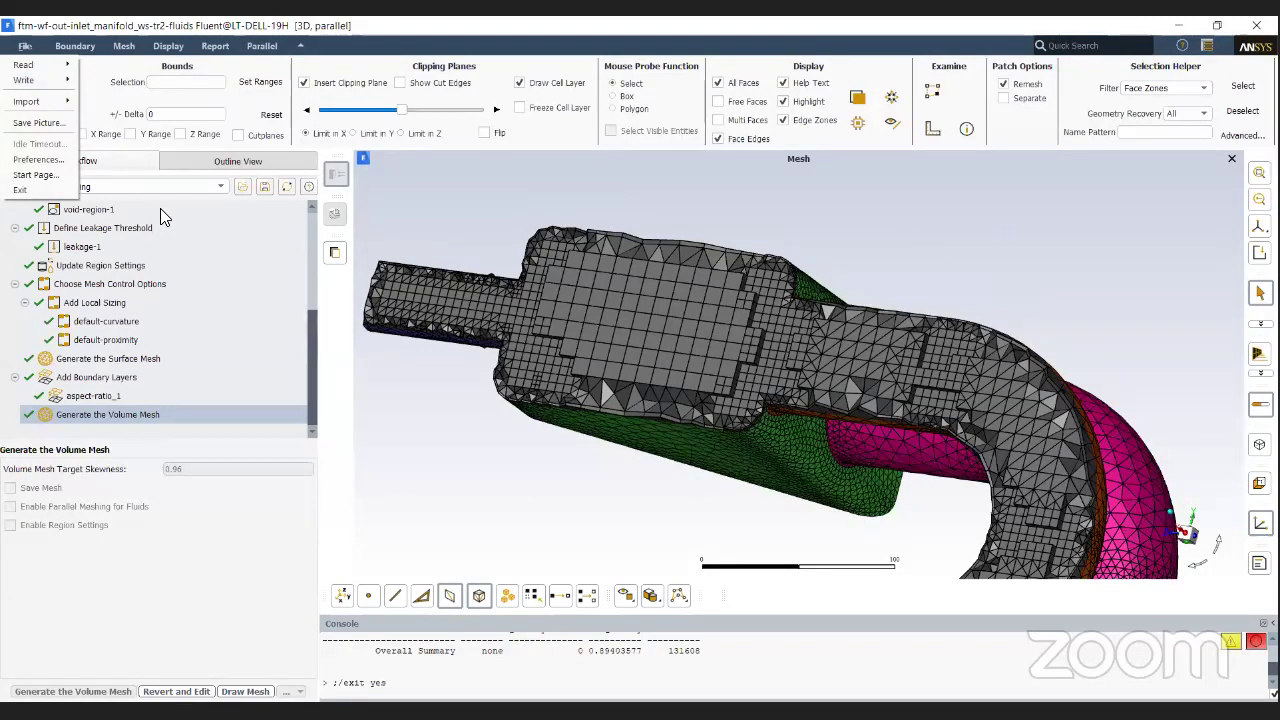
click(365, 467)
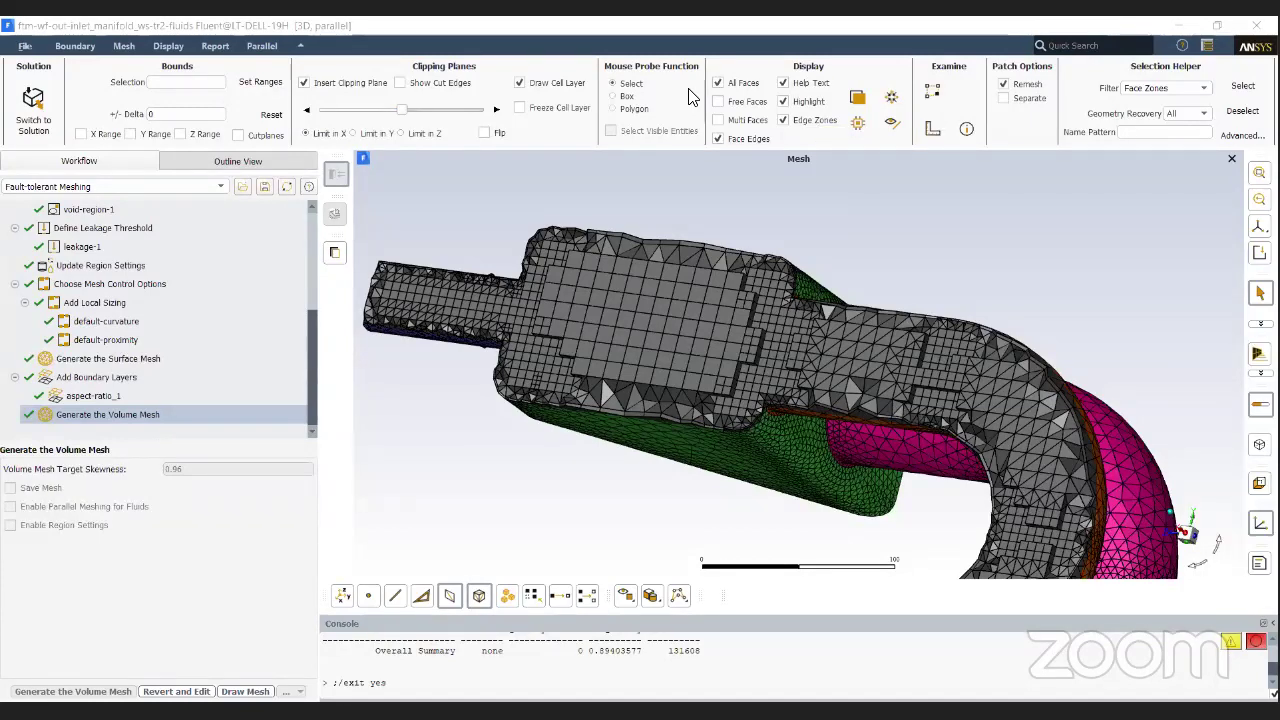
Step: Review the completed workflow tasks and the settings of the Enclose Fluid Regions (Capping) task
scroll(150, 325, up, 3)
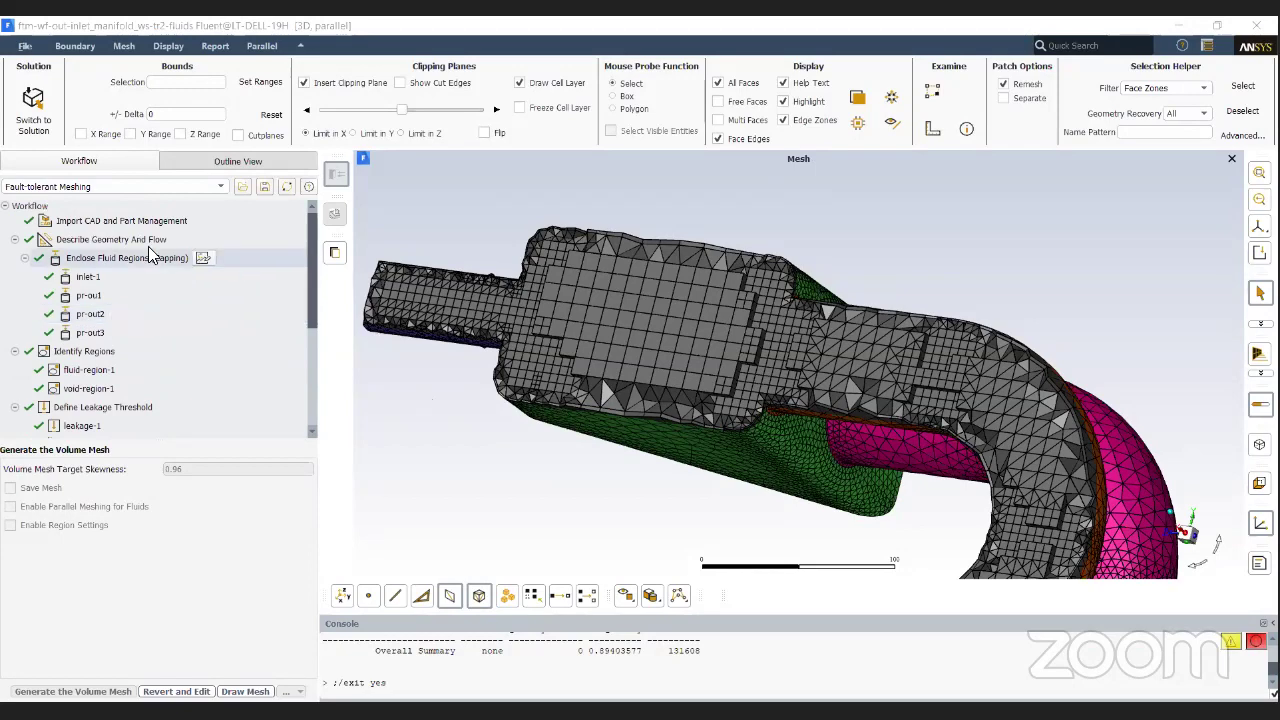
scroll(166, 370, down, 1)
scroll(166, 366, up, 1)
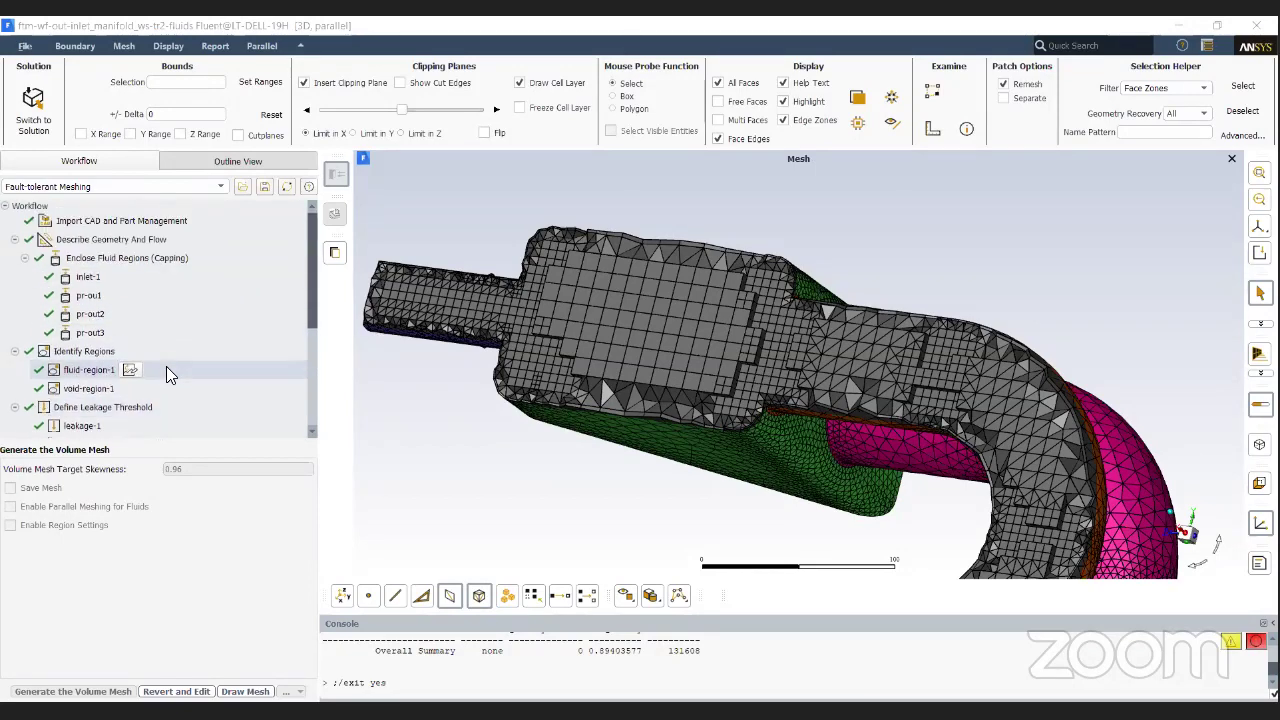
click(176, 257)
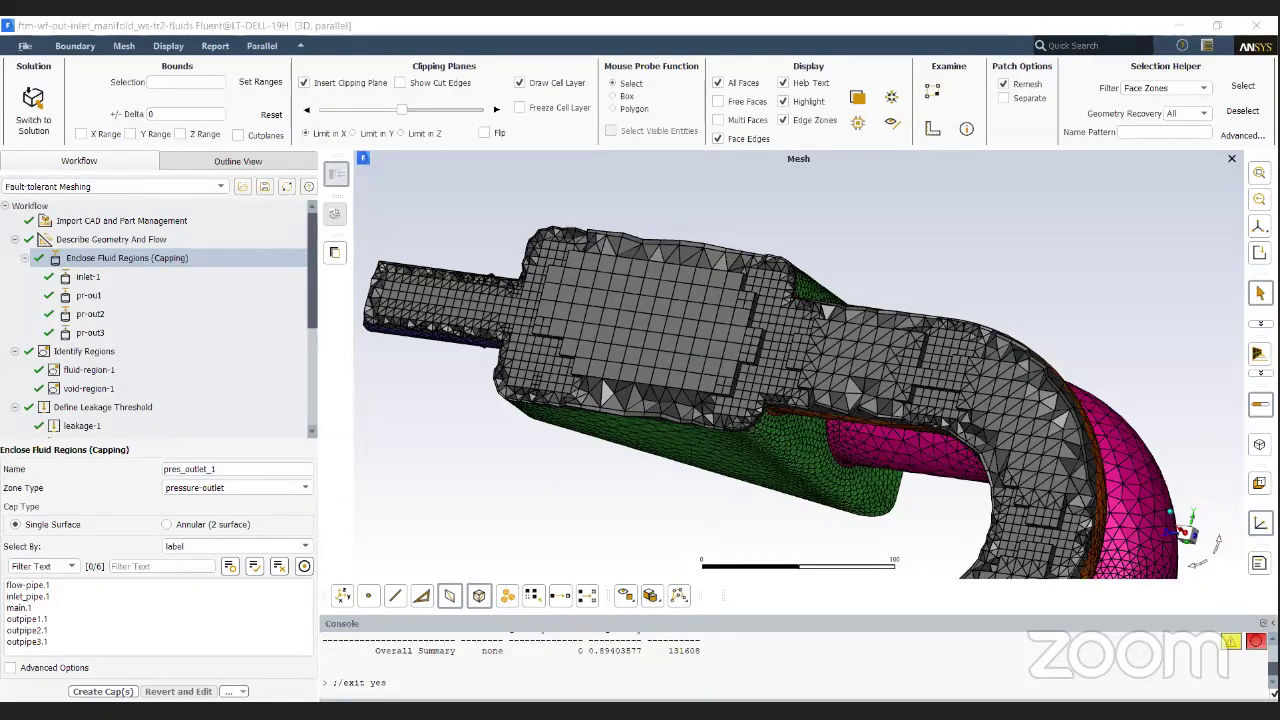
click(602, 396)
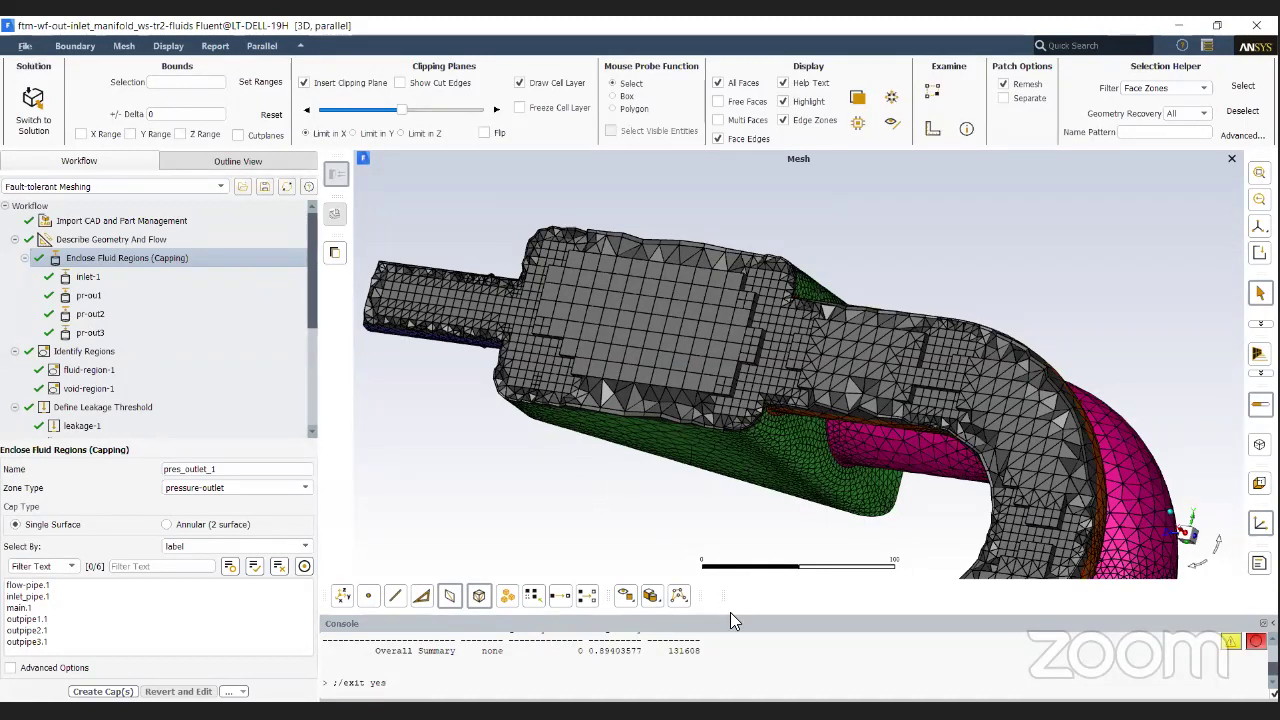
Step: Enlarge the console, review the cell quality report, and run a quality check on the volume mesh
drag(731, 615, 740, 537)
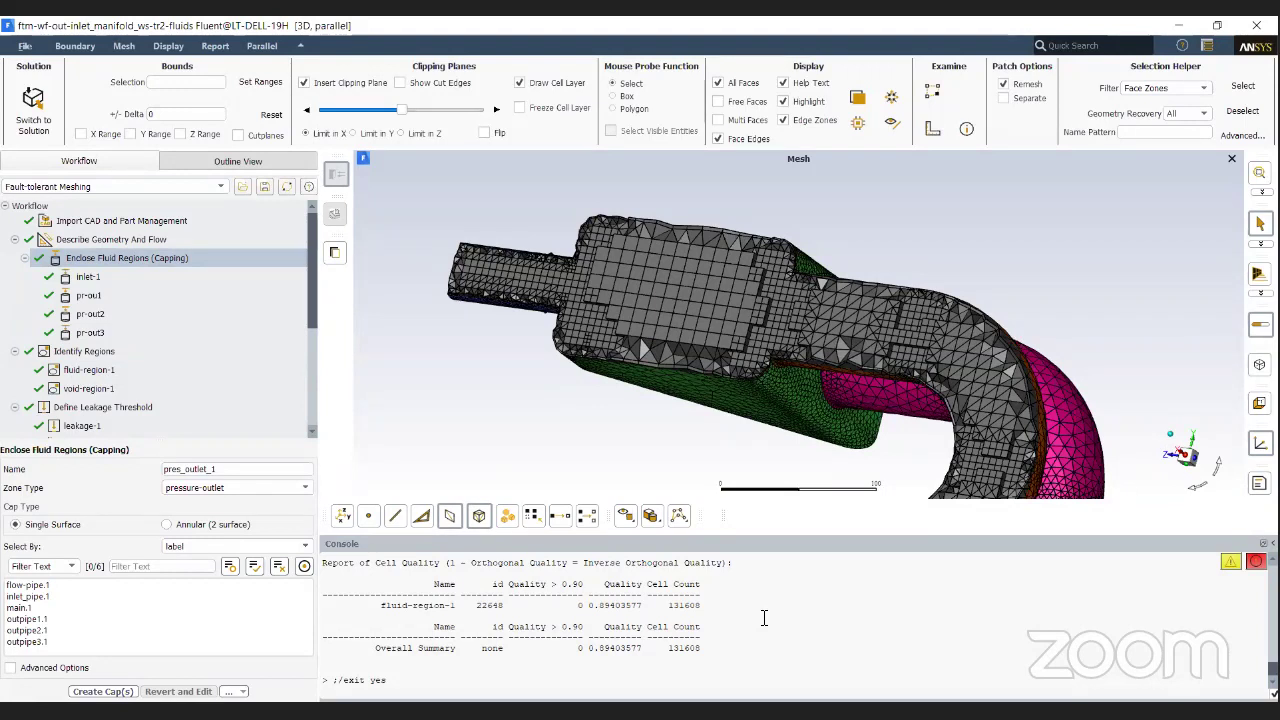
key(Return)
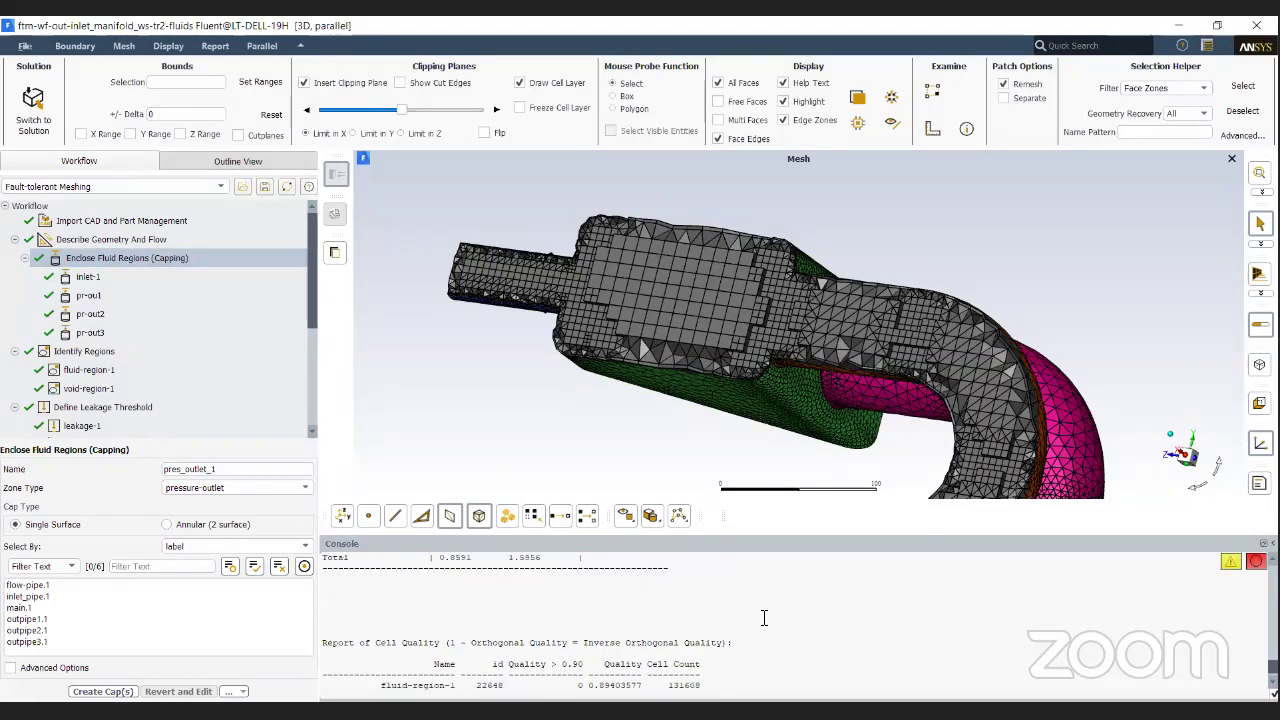
click(124, 46)
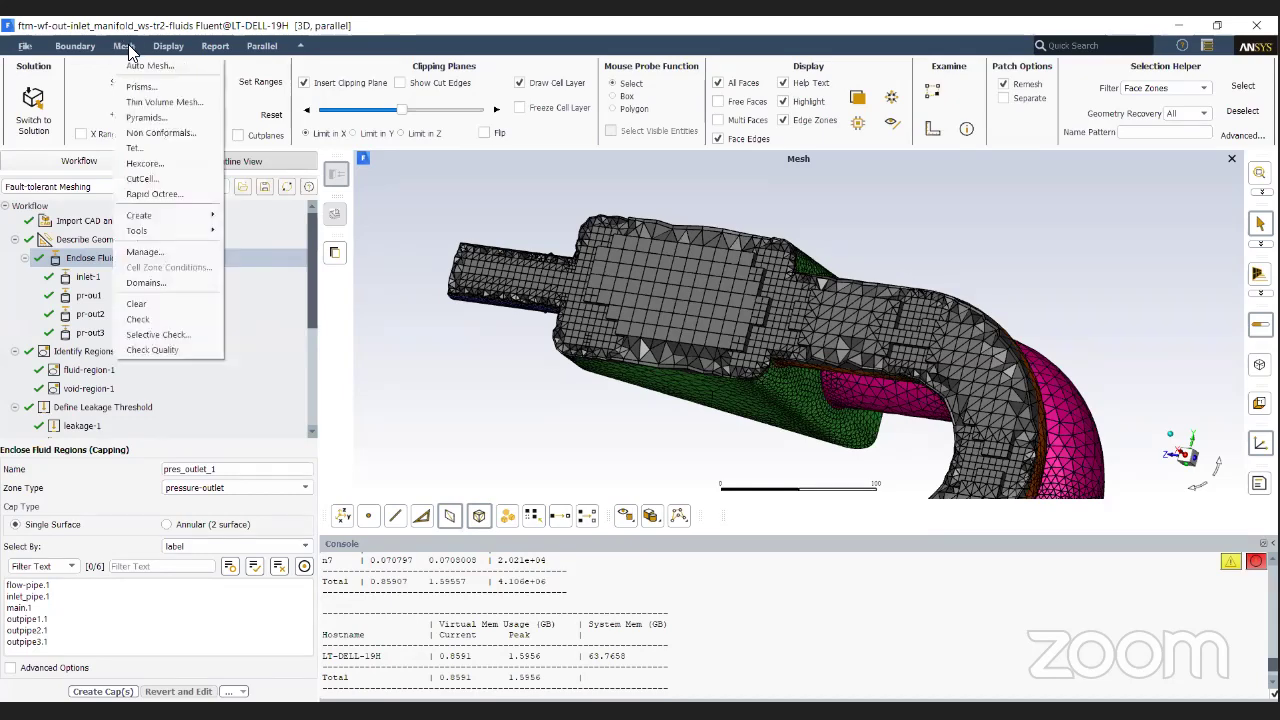
click(150, 350)
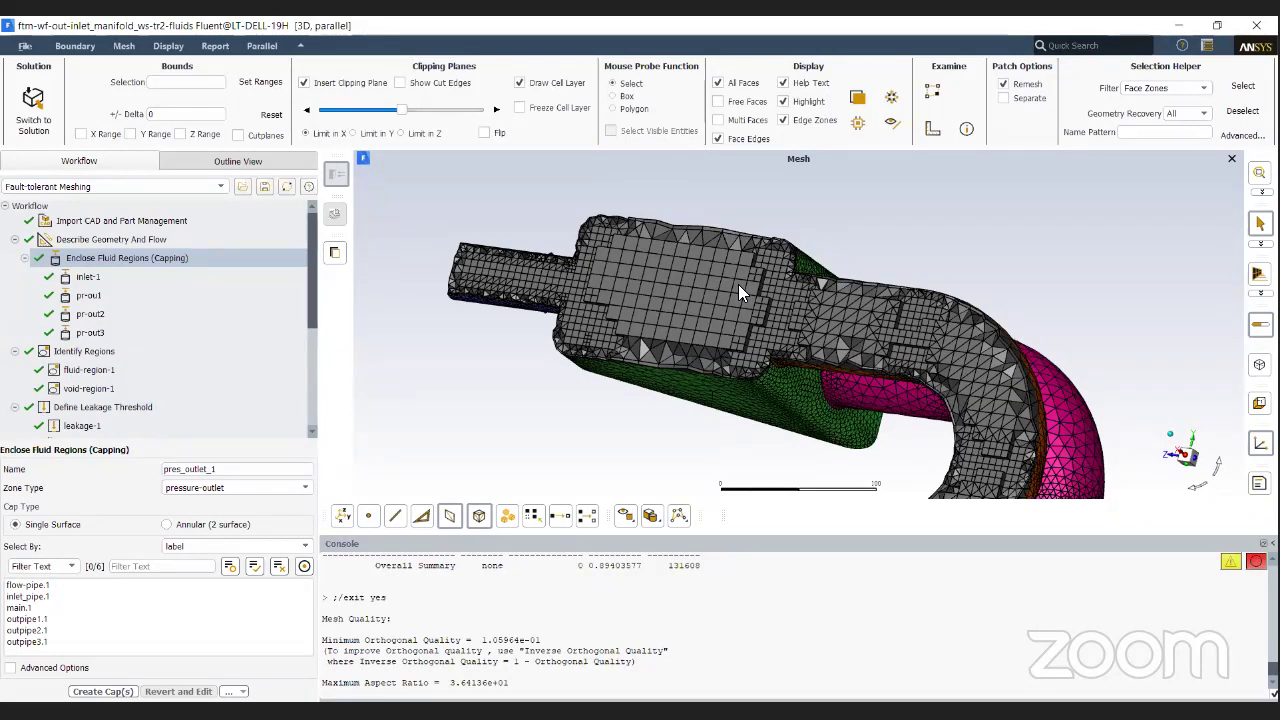
click(22, 621)
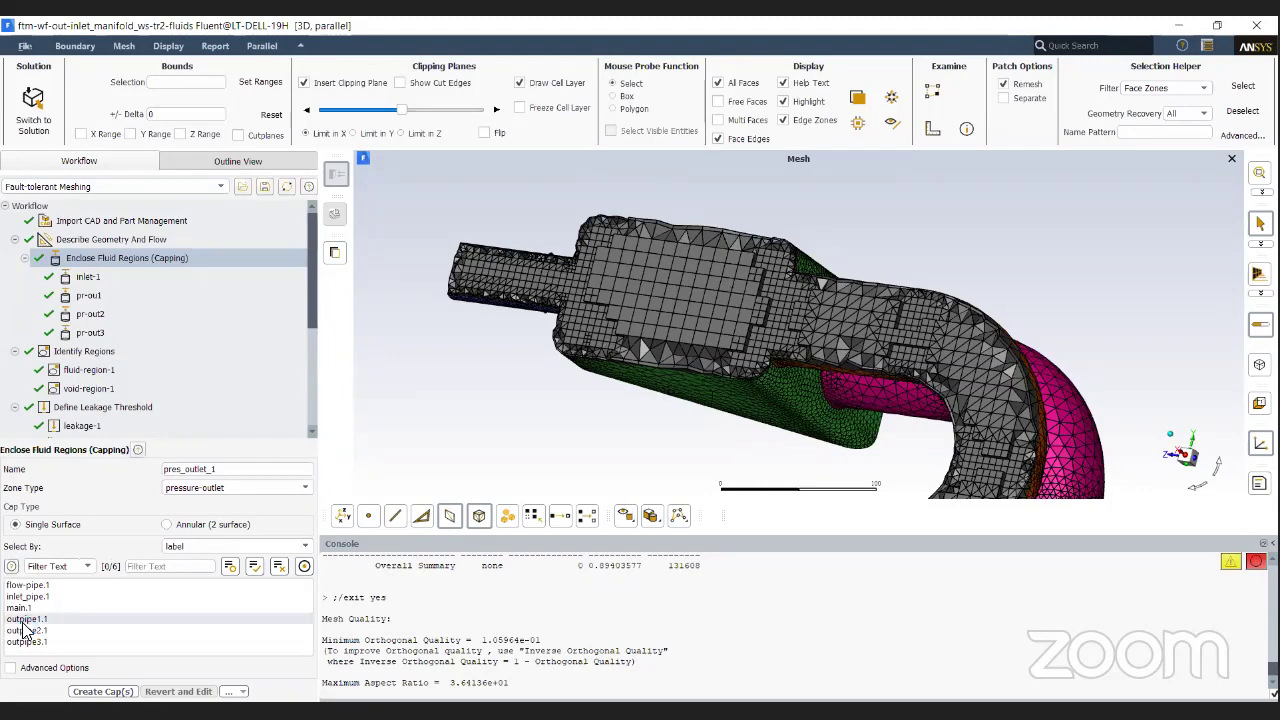
click(34, 619)
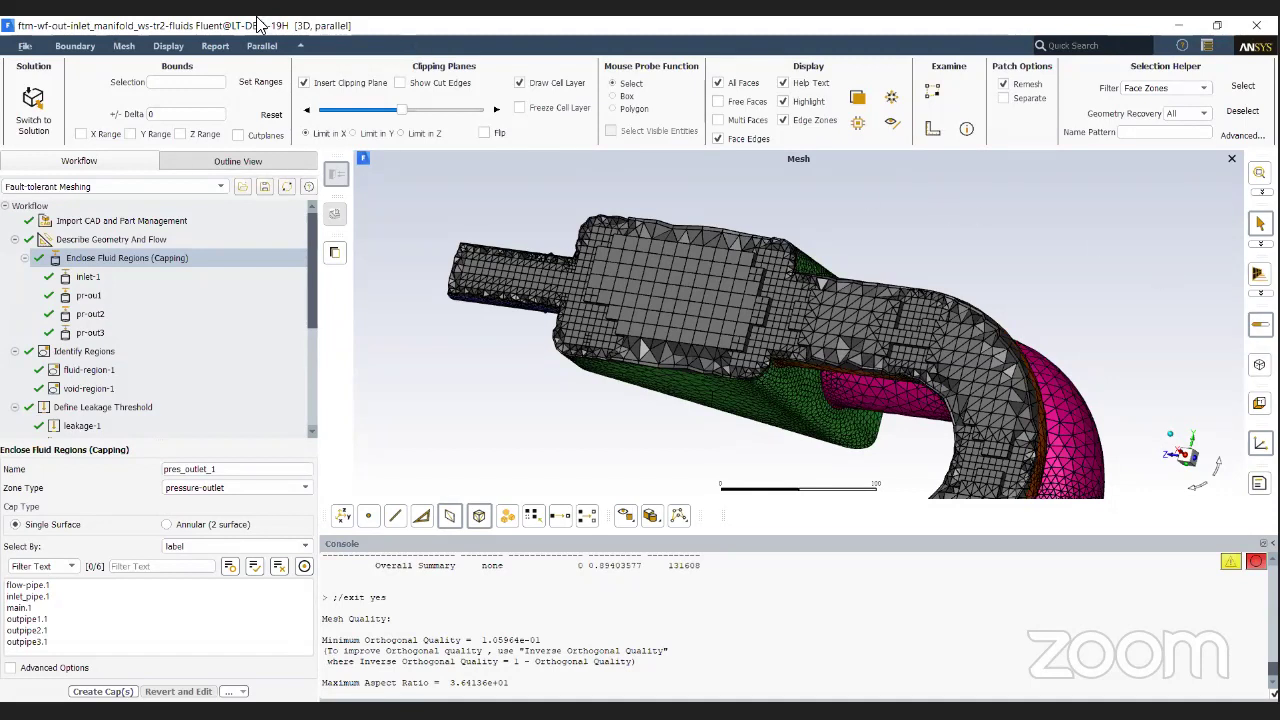
click(20, 46)
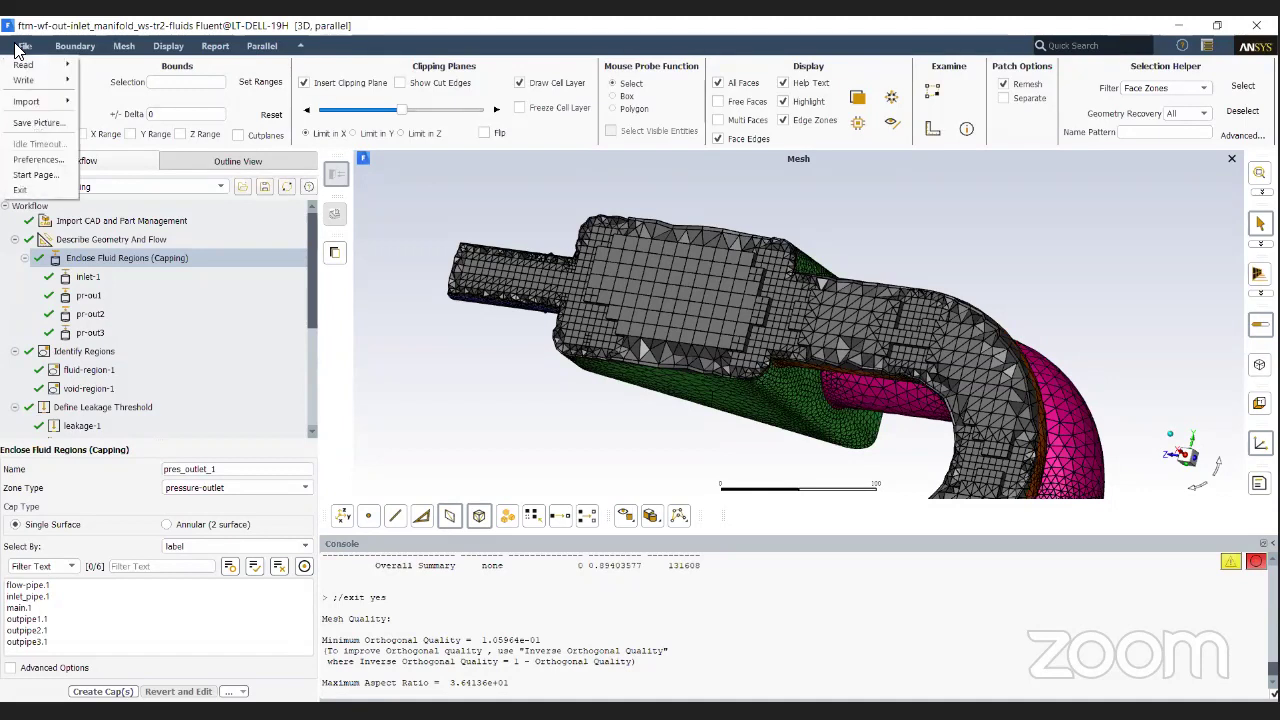
mouse_move(25, 68)
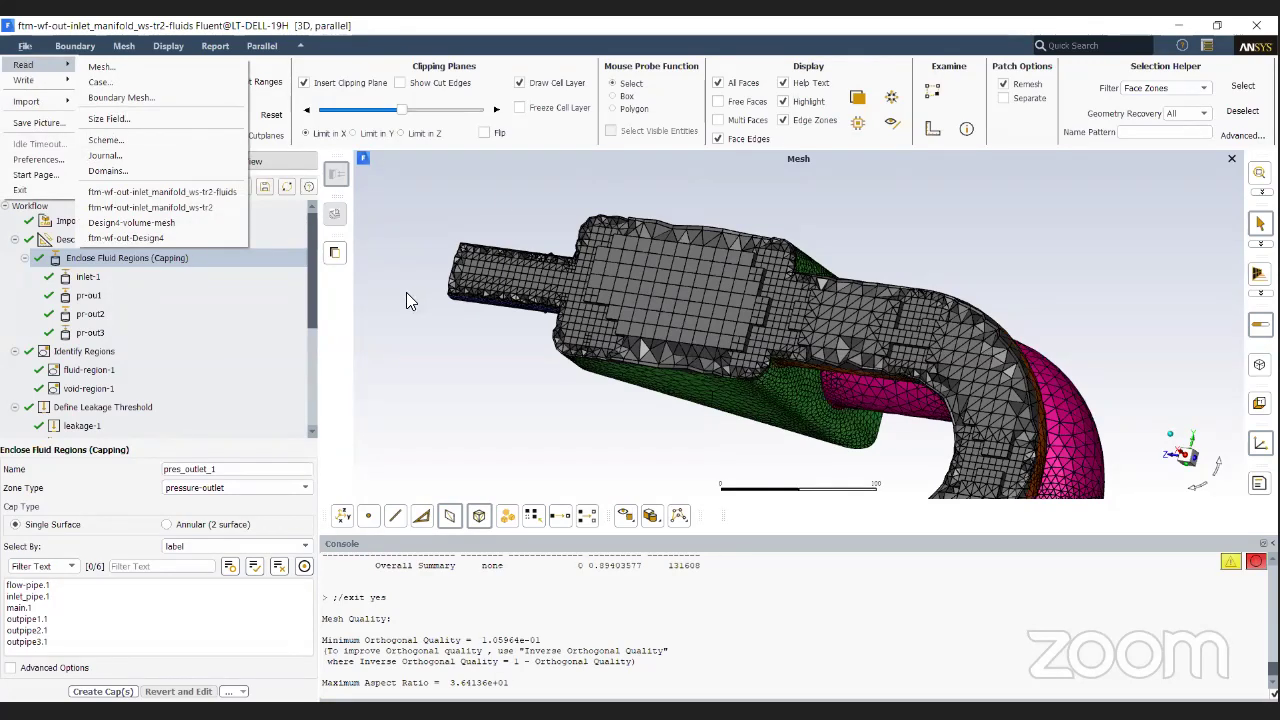
click(40, 75)
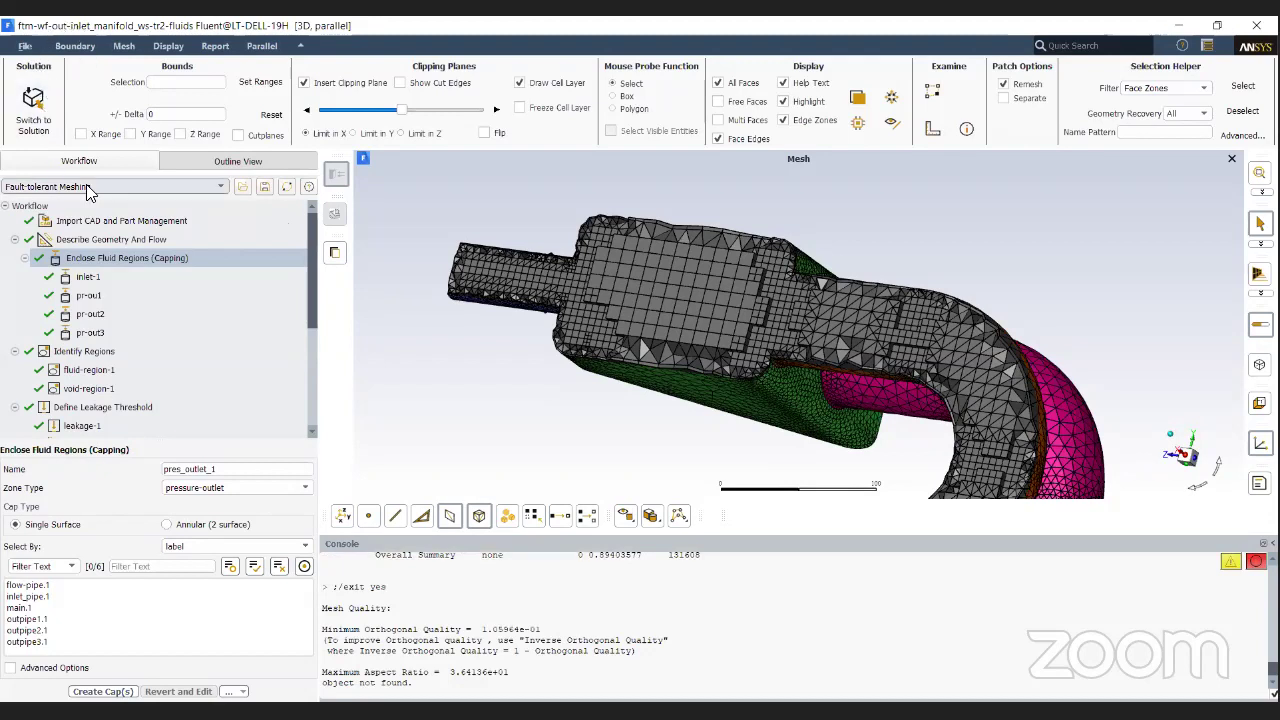
Step: Revert the Import CAD and Part Management task for editing and load Design4.fmd as the new CAD file
click(160, 228)
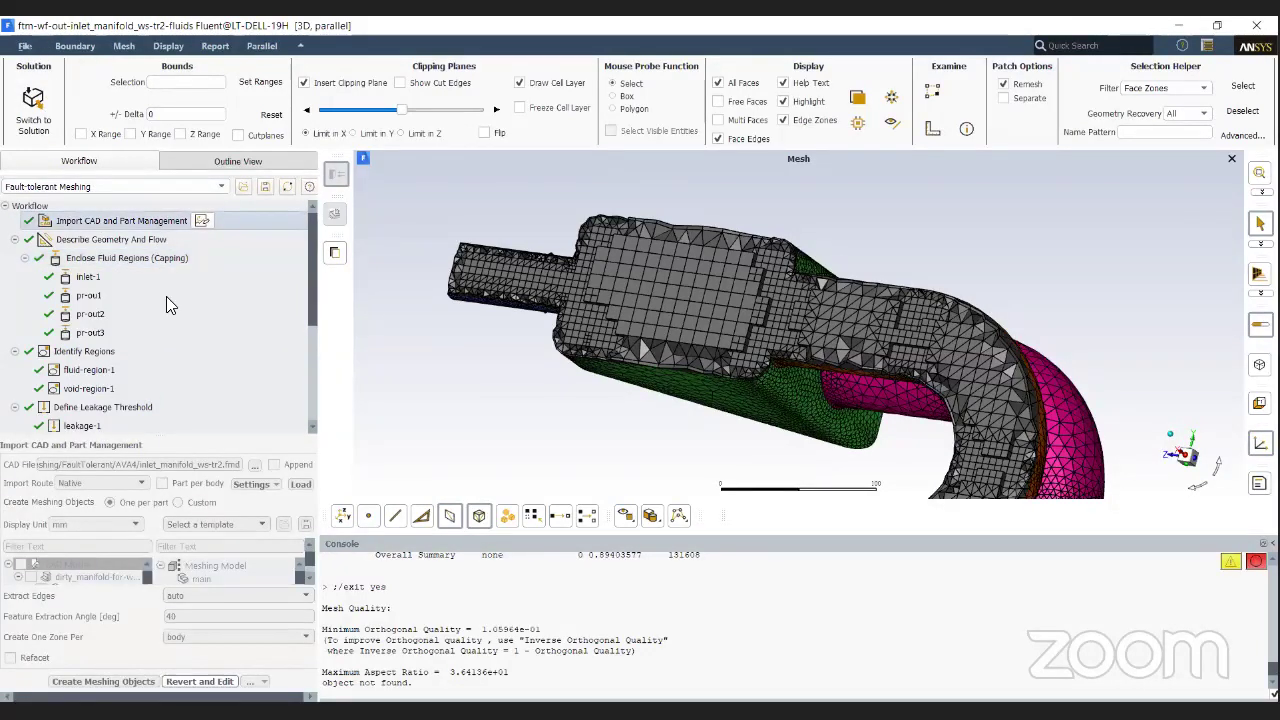
click(190, 681)
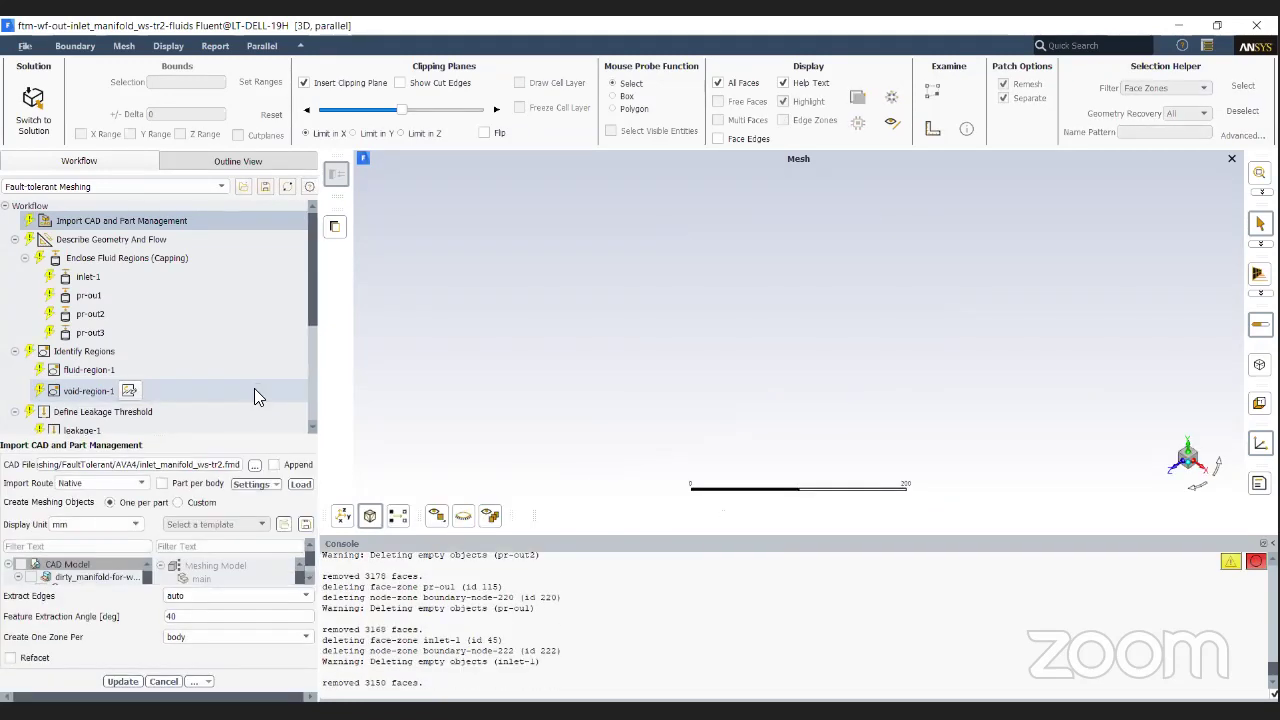
click(256, 465)
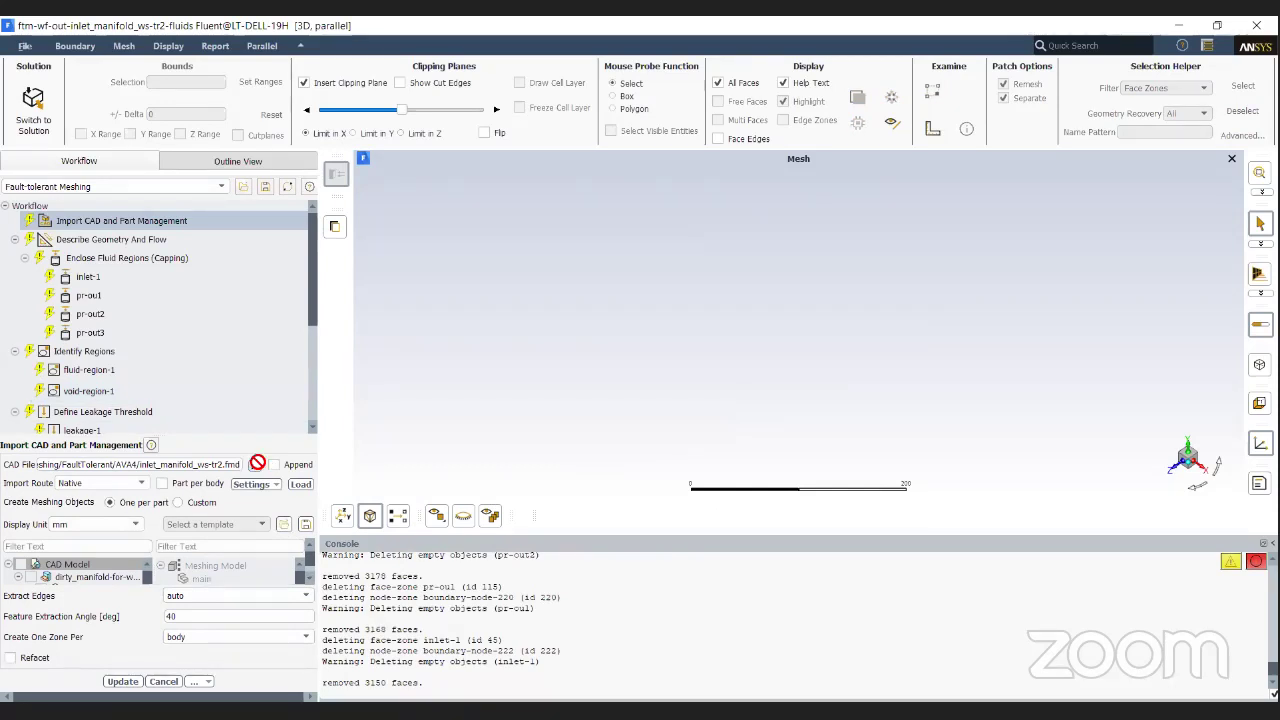
scroll(612, 307, down, 2)
scroll(612, 307, up, 1)
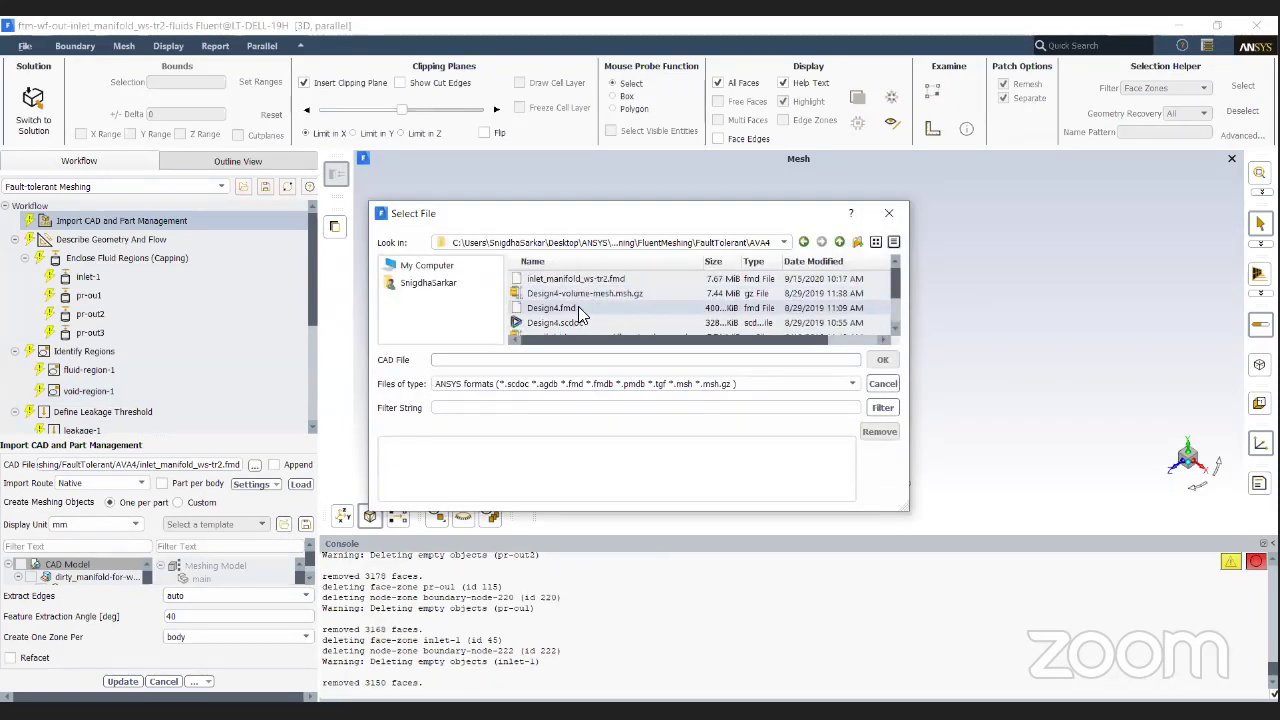
click(582, 308)
click(886, 361)
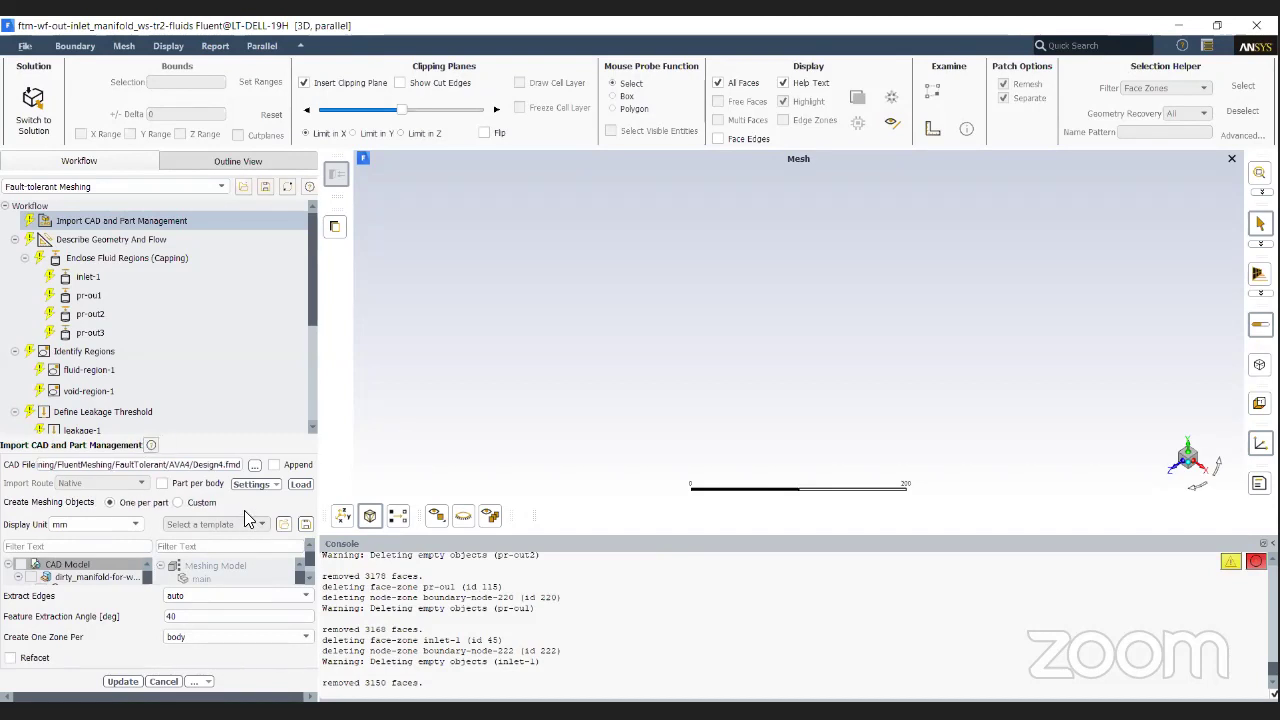
click(301, 484)
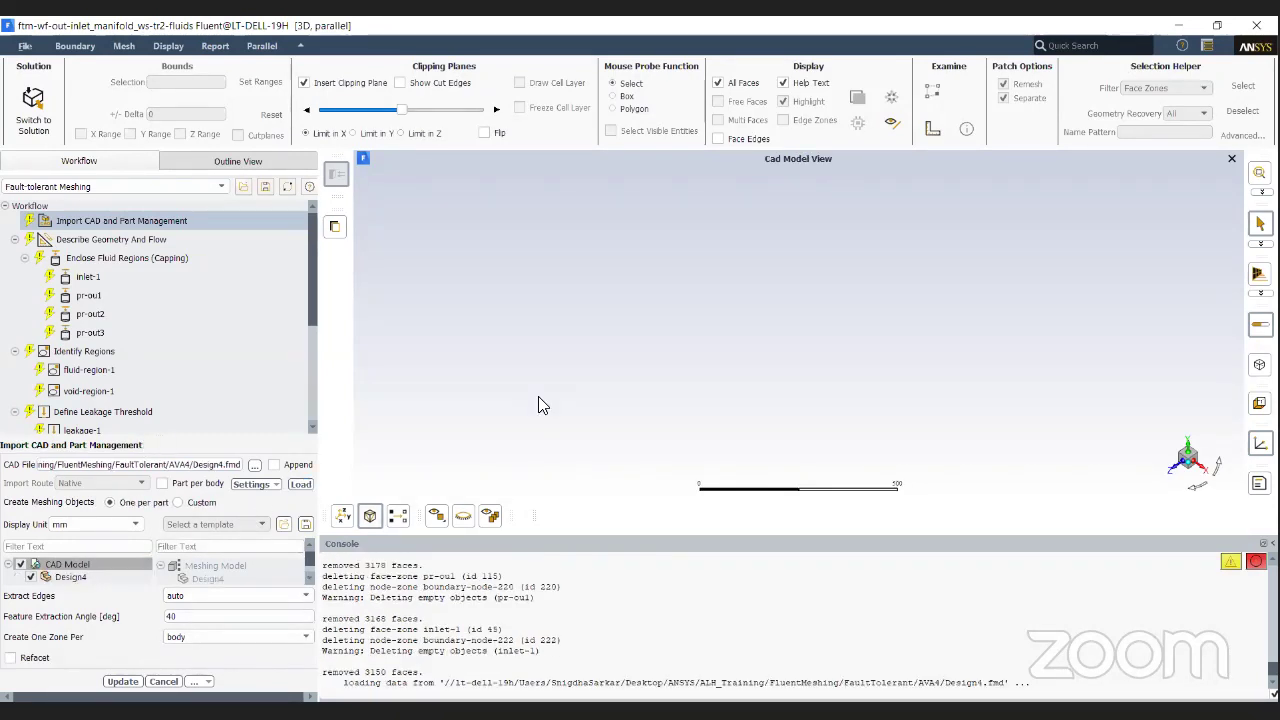
Step: Set the import to create one zone per object and update the Import CAD and Part Management task
click(220, 638)
click(220, 659)
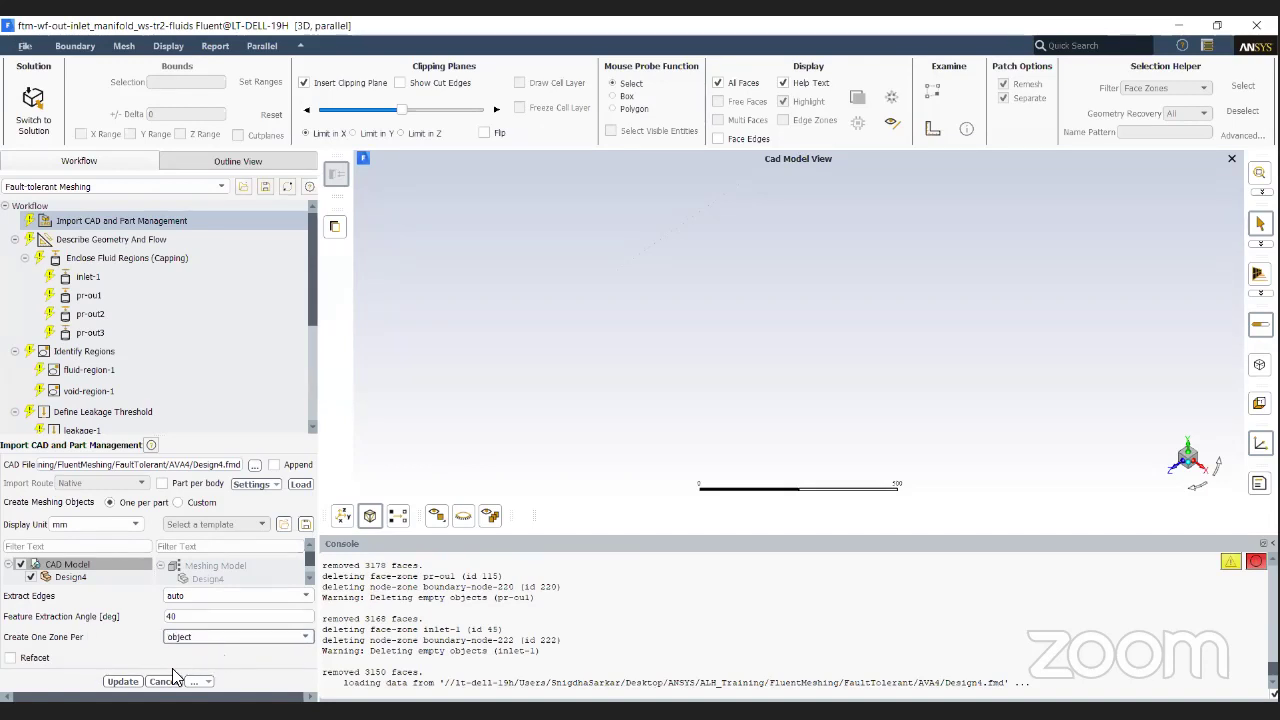
click(122, 682)
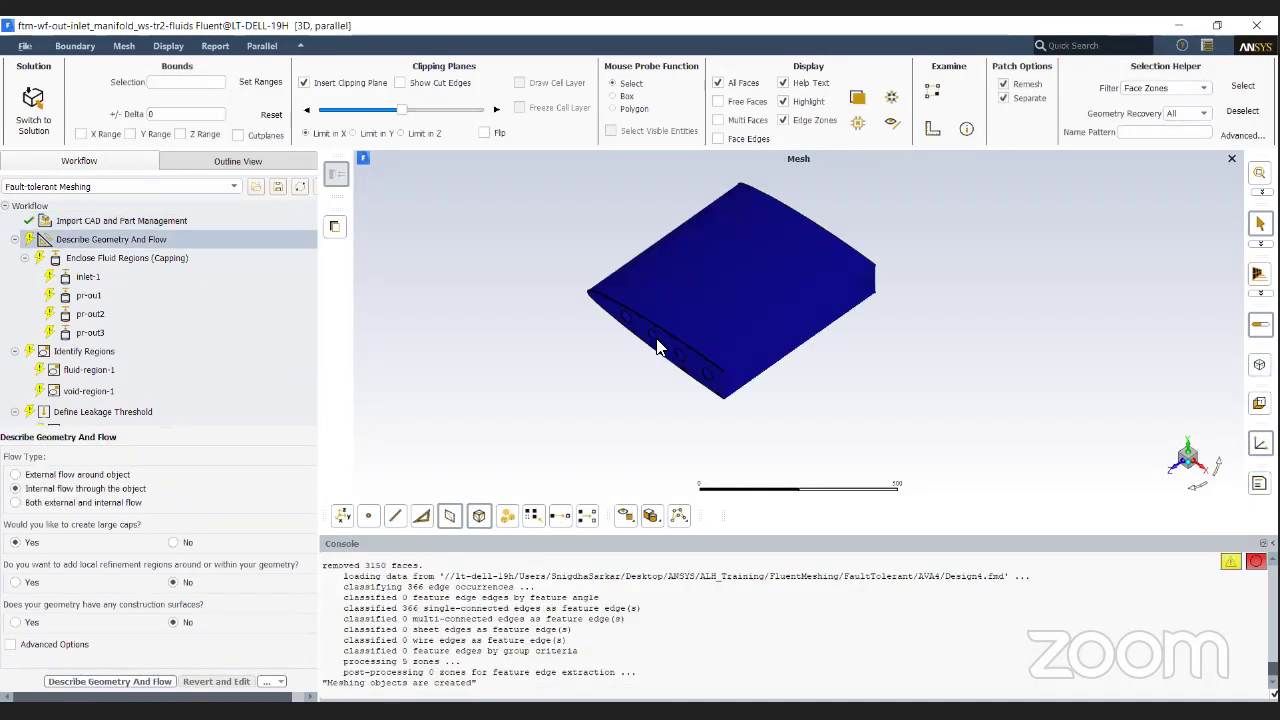
Step: Turn off the clipping plane and examine the whole wing geometry, including the end face with the row of holes
click(305, 83)
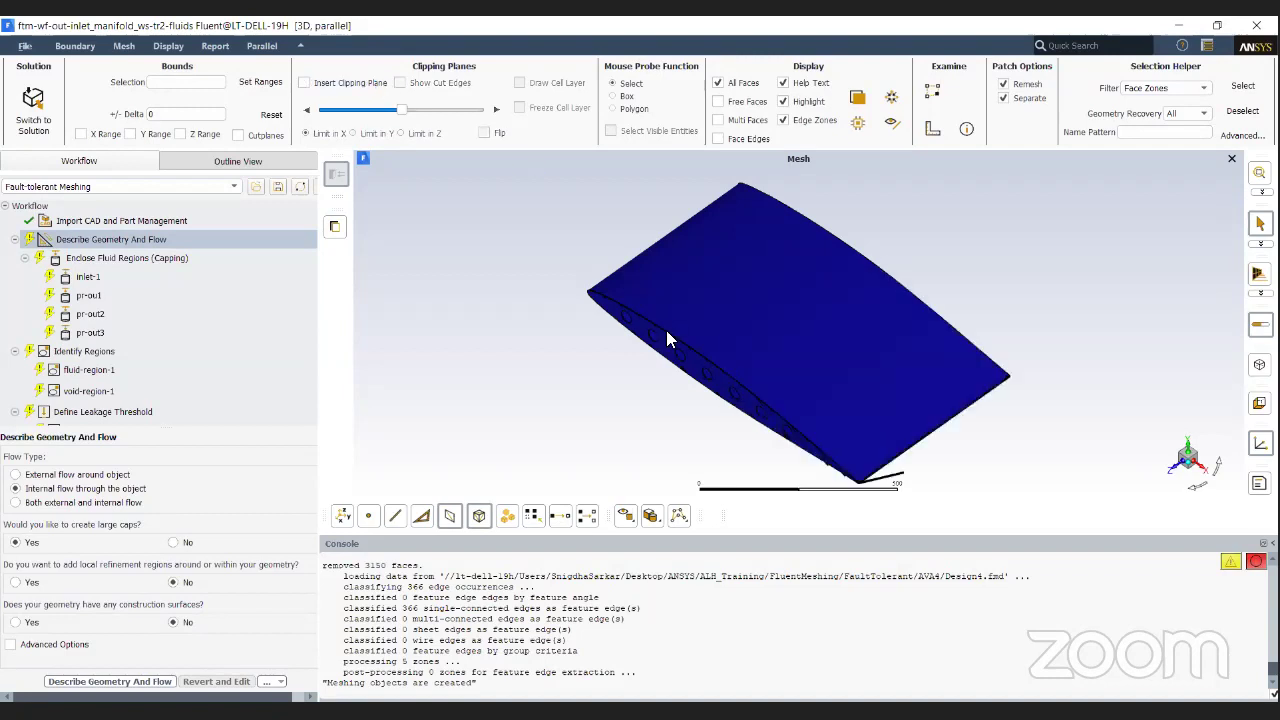
drag(666, 330, 707, 420)
scroll(707, 420, up, 1)
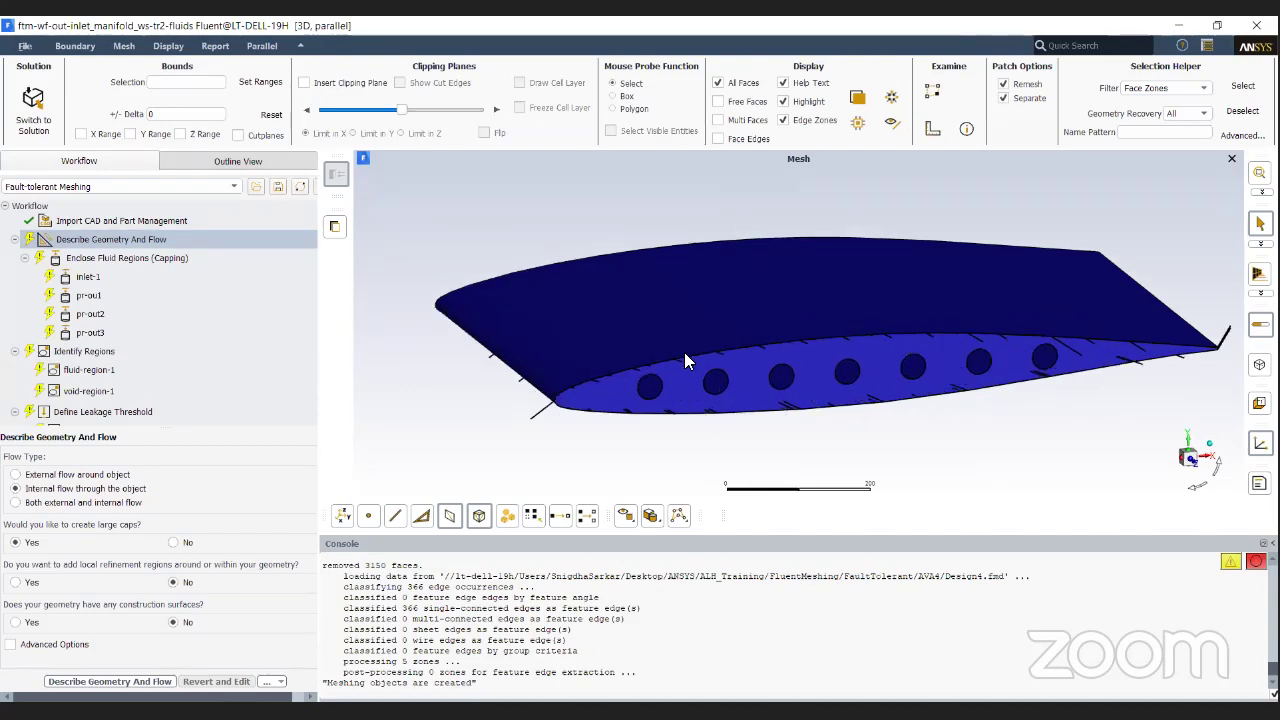
drag(783, 347, 834, 361)
scroll(862, 348, up, 10)
scroll(907, 318, down, 5)
scroll(1123, 232, up, 8)
scroll(836, 362, down, 5)
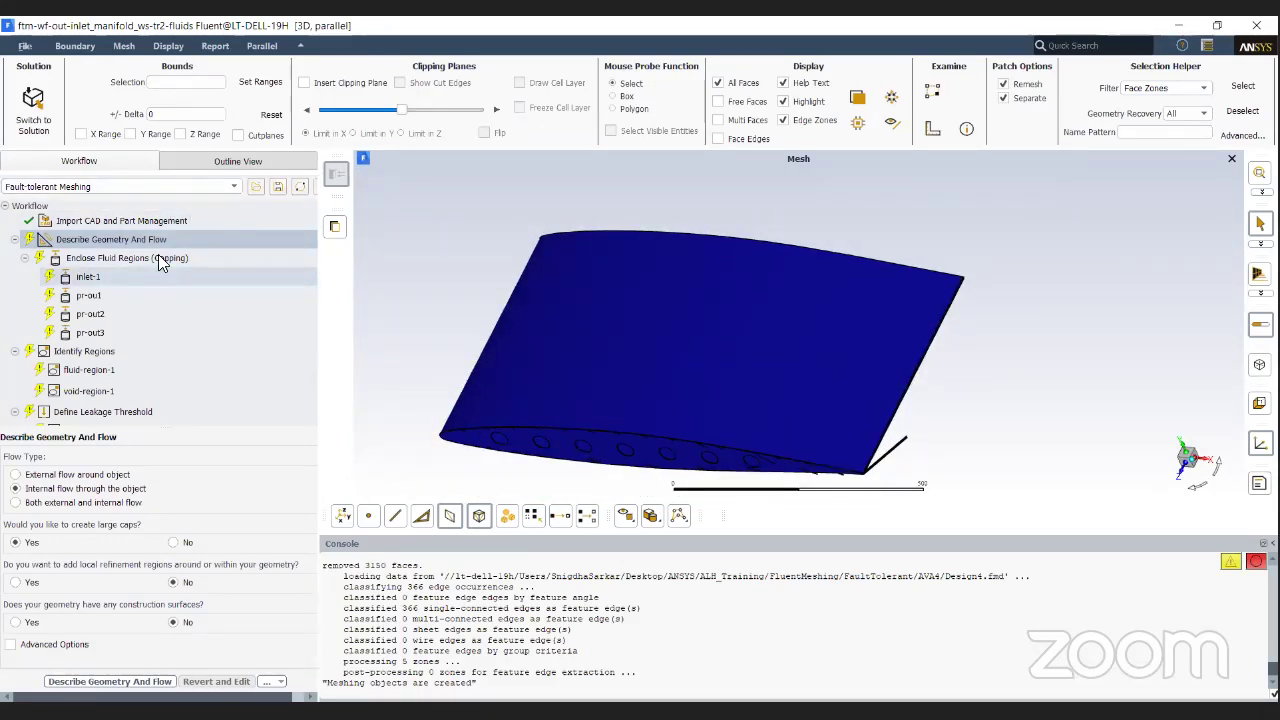
Step: Set the flow type to external flow around object, keep the enclosure option, and complete the Describe Geometry And Flow task
click(84, 244)
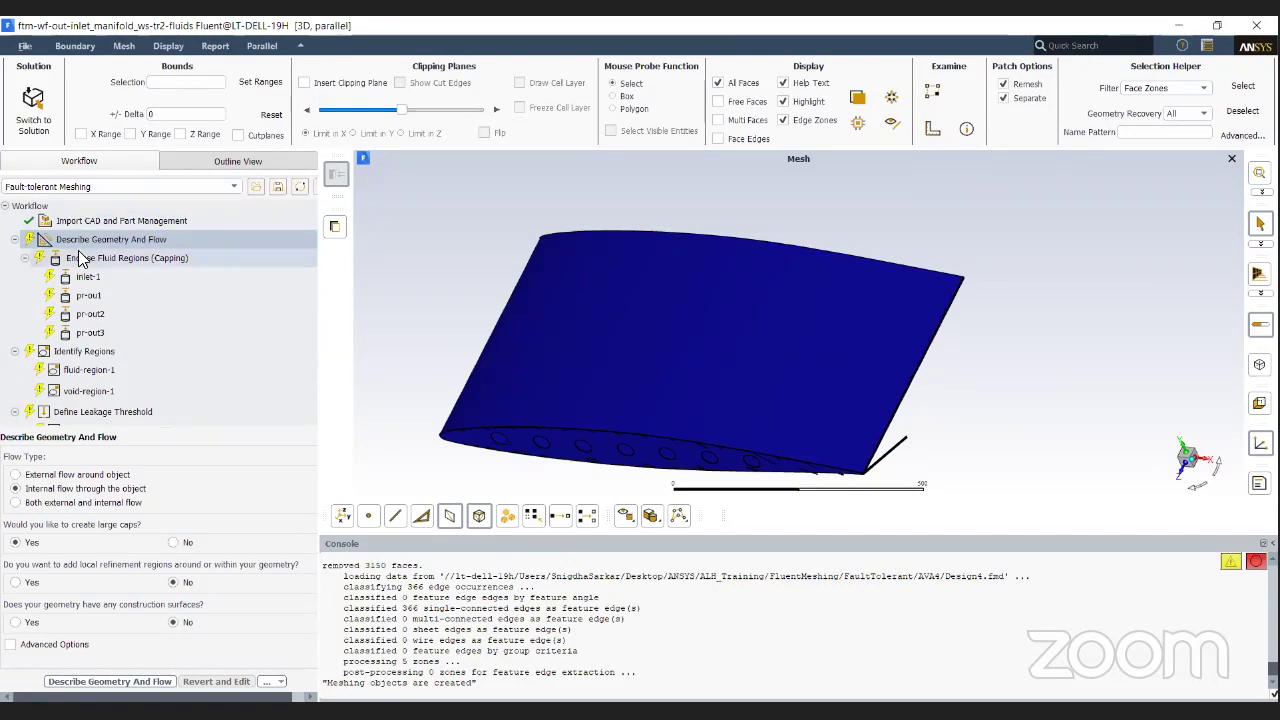
click(72, 476)
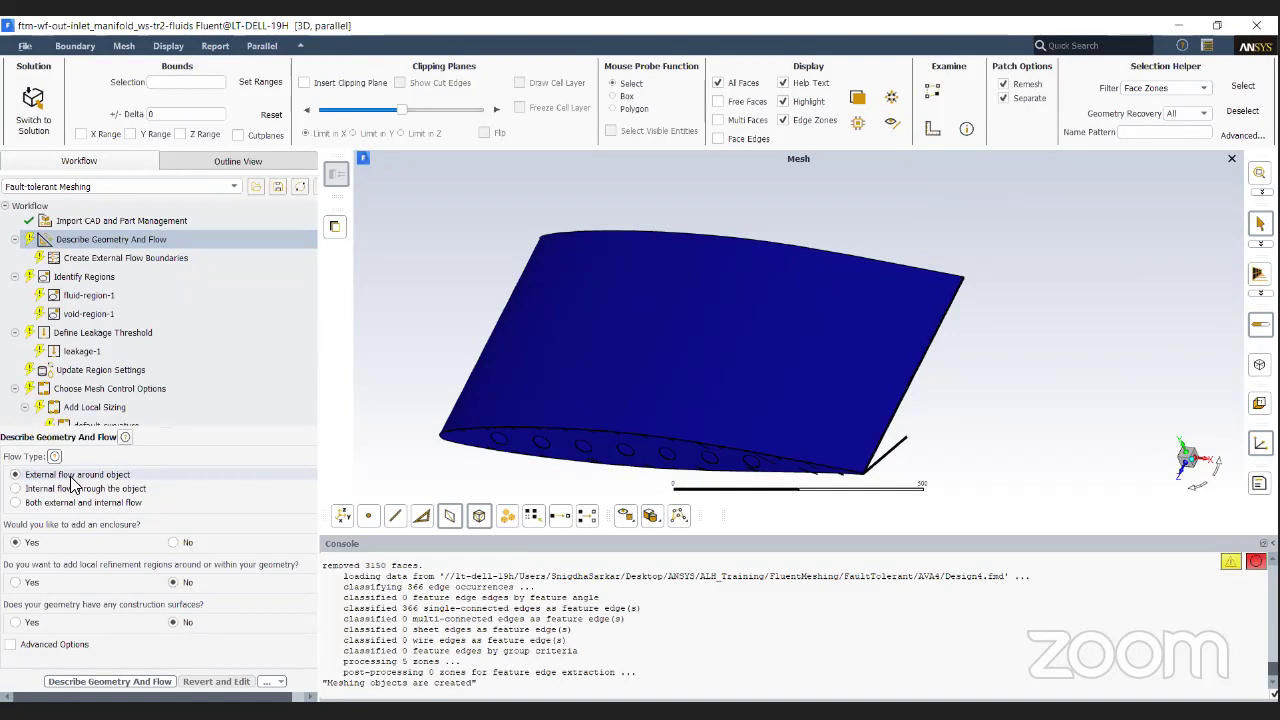
scroll(514, 271, down, 4)
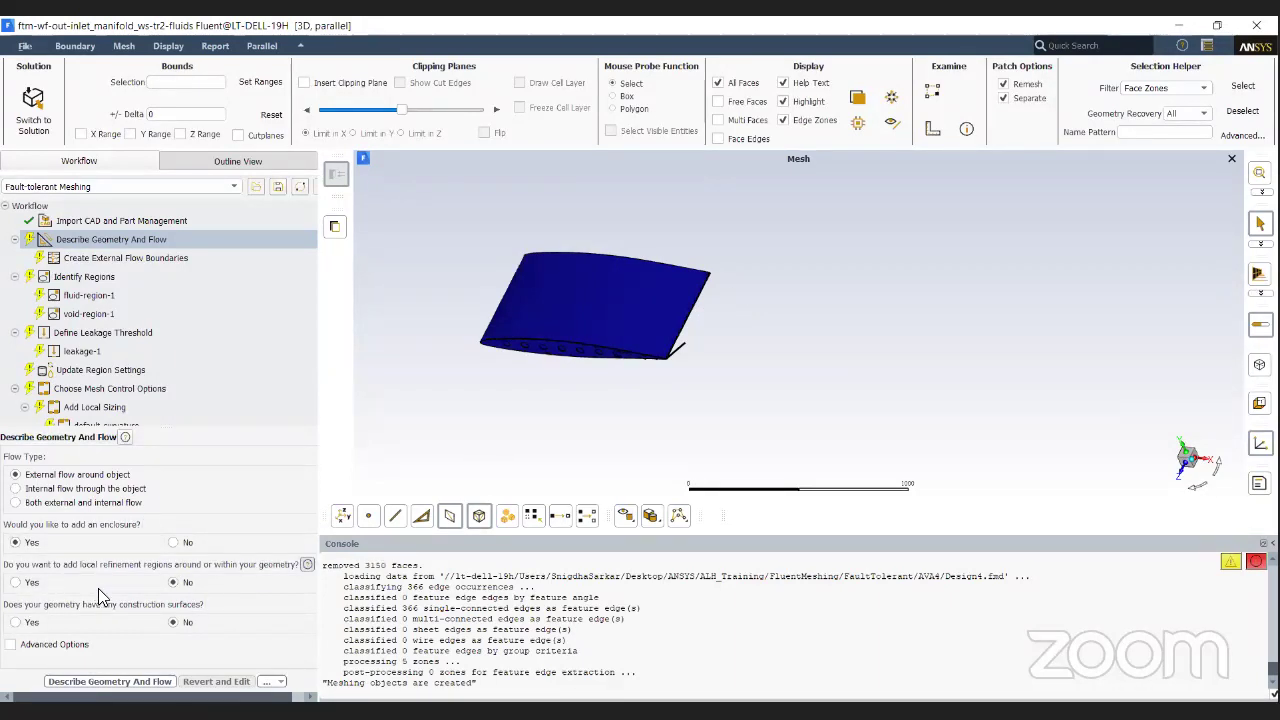
click(110, 681)
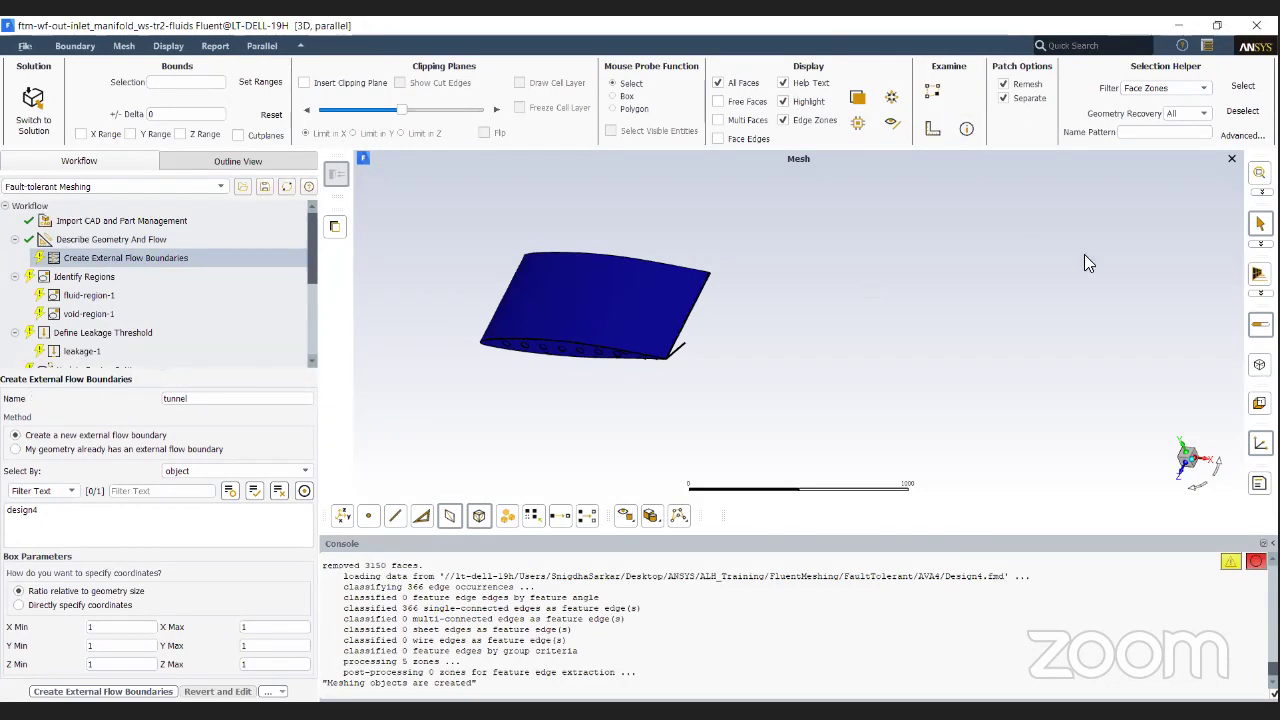
Step: Select the design4 object for the new external flow boundary and inspect the enclosure box around the wing
middle_drag(634, 290, 656, 264)
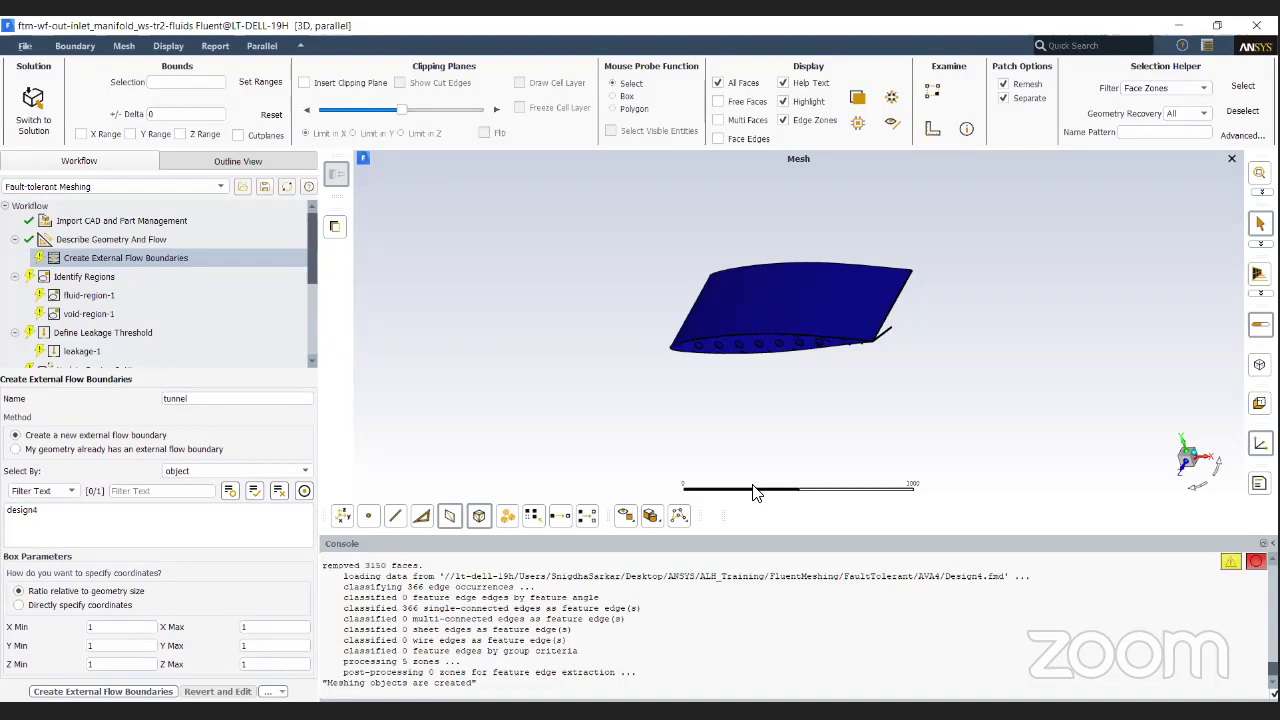
click(172, 516)
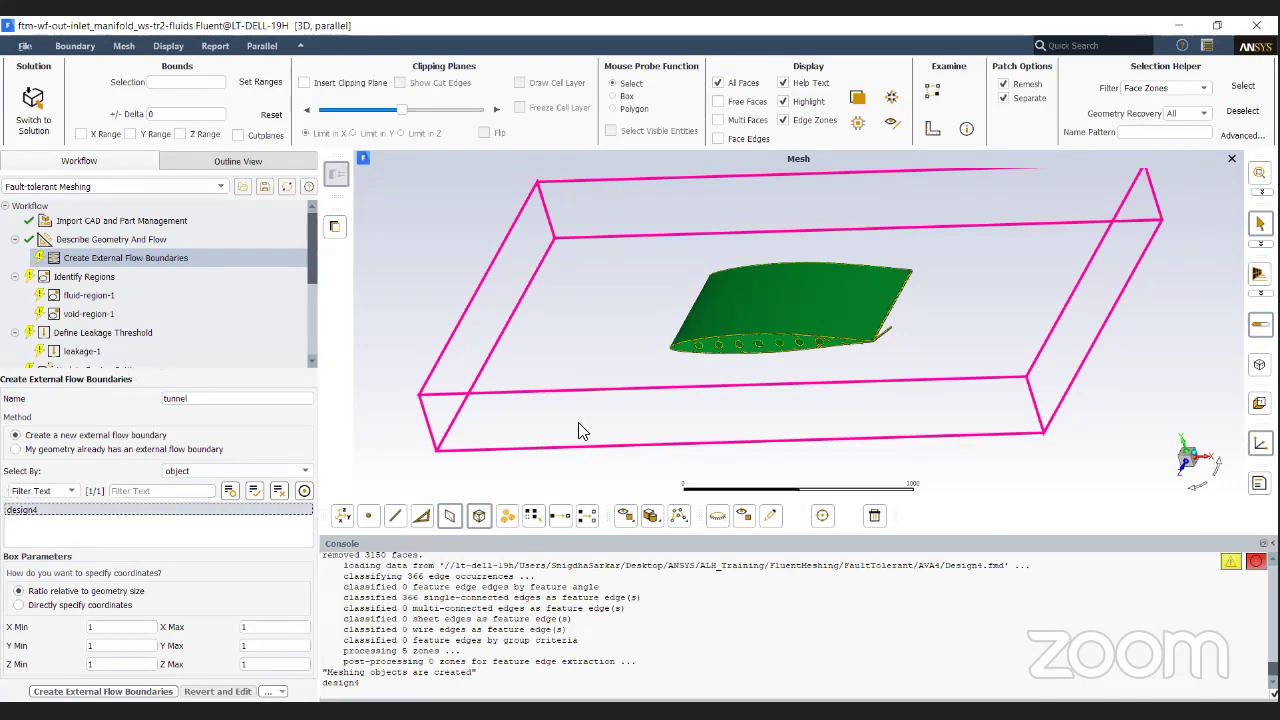
scroll(700, 440, down, 3)
drag(735, 427, 846, 330)
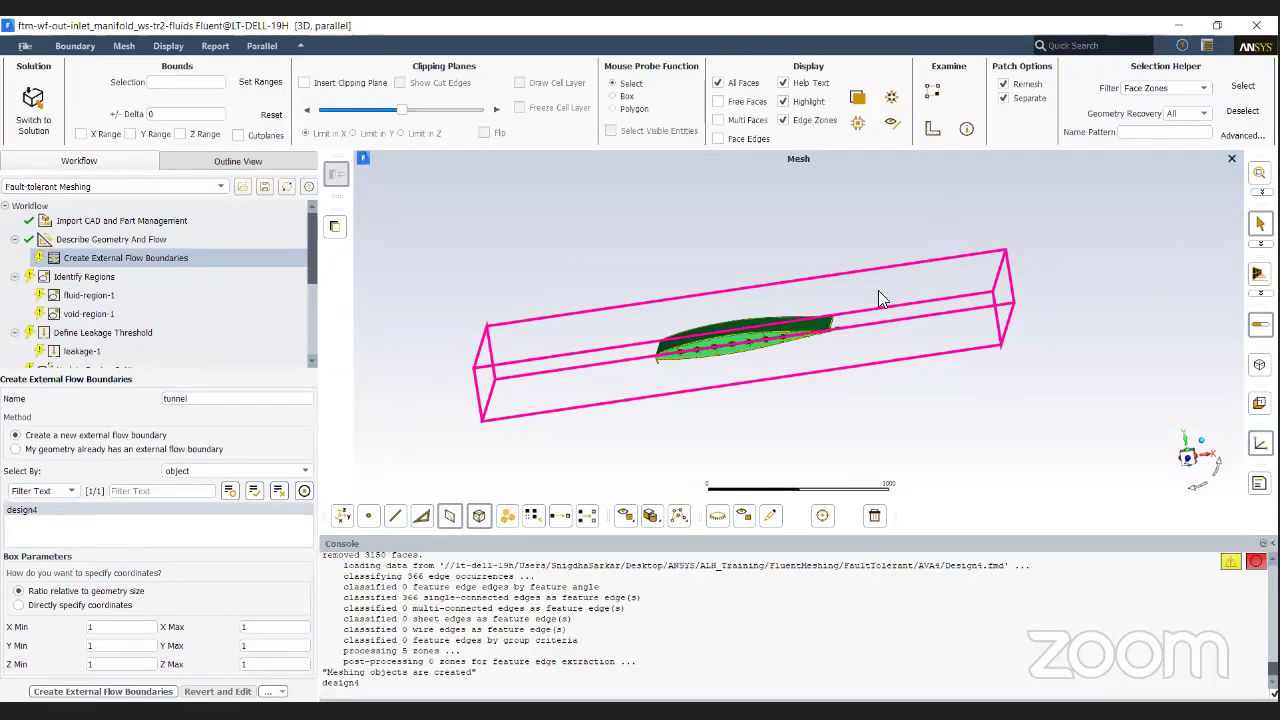
Step: Set the enclosure box ratios relative to the geometry size to X Min 0.5 and X Max 2
click(84, 510)
click(100, 627)
text(0.5)
key(Tab)
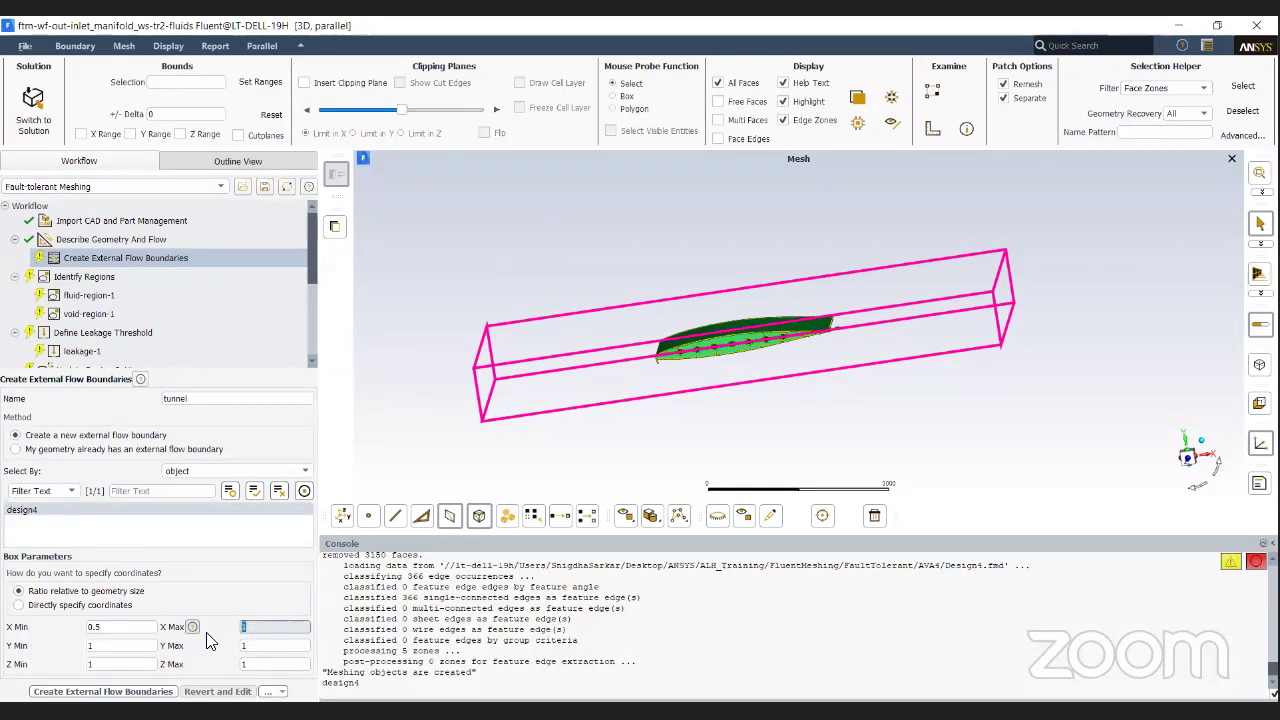
text(2)
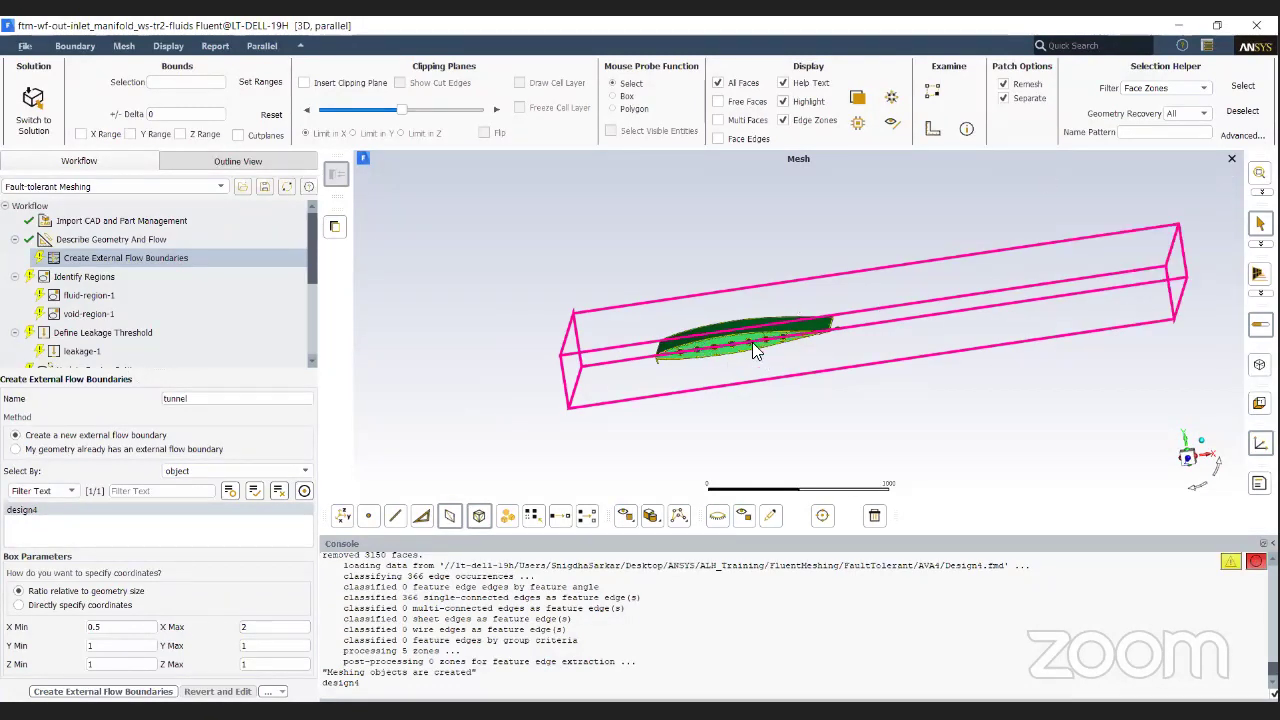
Step: Check the resized enclosure box from the side and create the external flow boundary named tunnel
drag(722, 442, 746, 356)
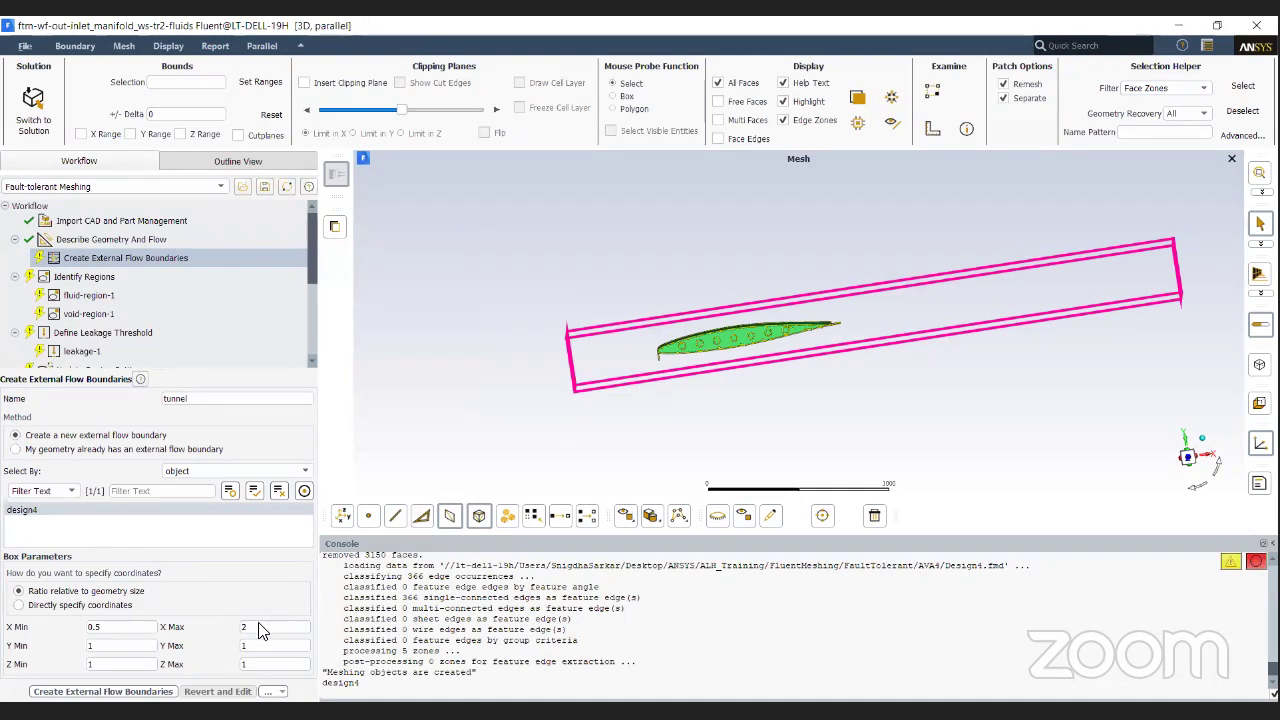
mouse_move(684, 405)
mouse_down()
mouse_move(707, 415)
mouse_move(686, 420)
mouse_move(686, 407)
mouse_up()
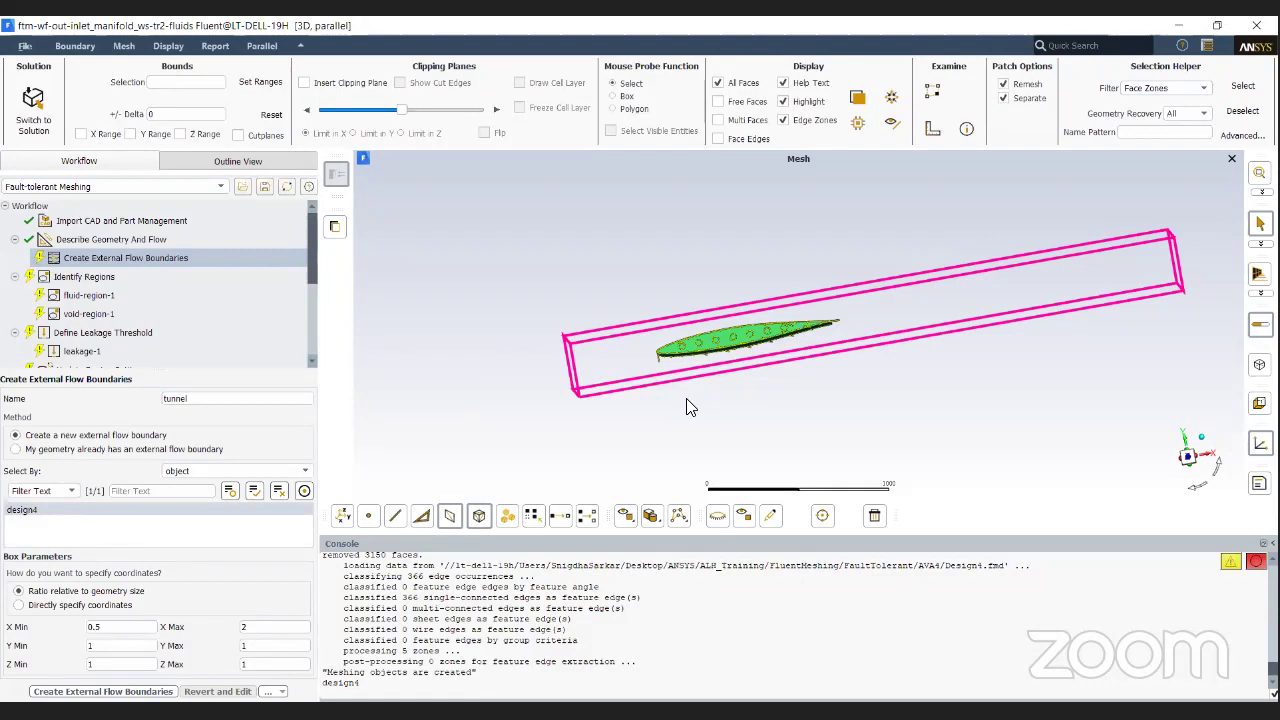
drag(686, 409, 700, 411)
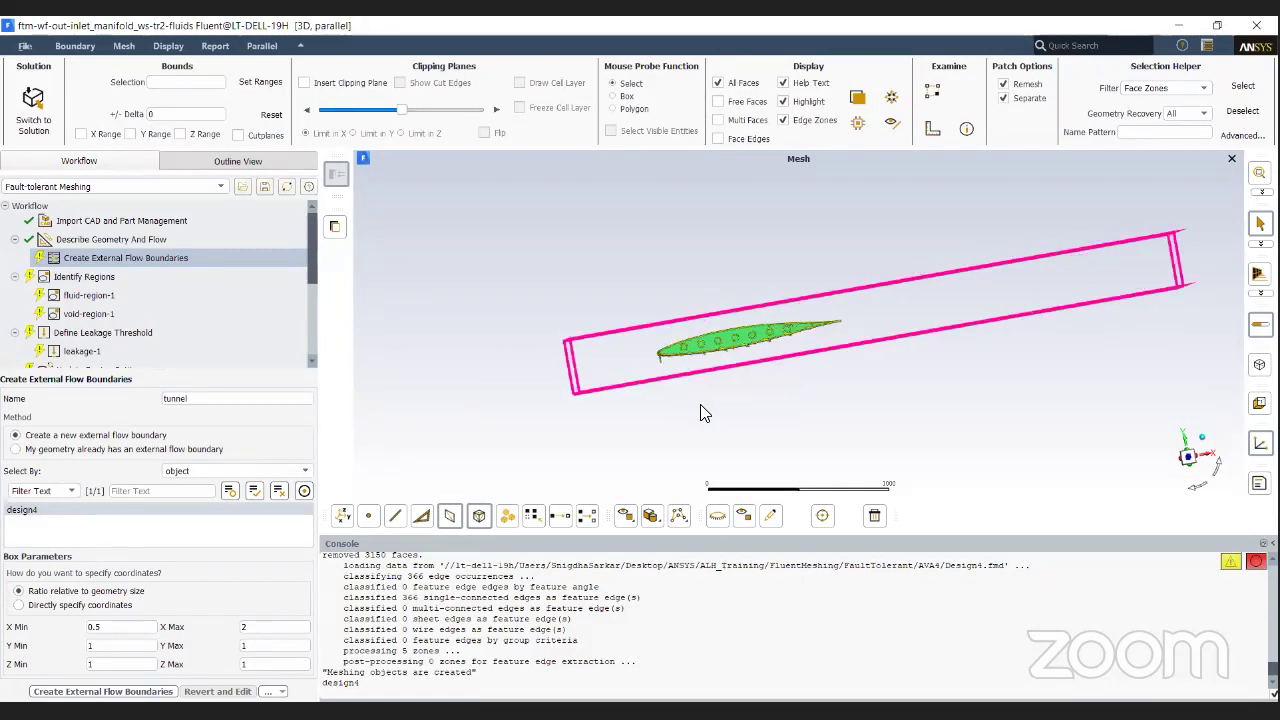
click(110, 691)
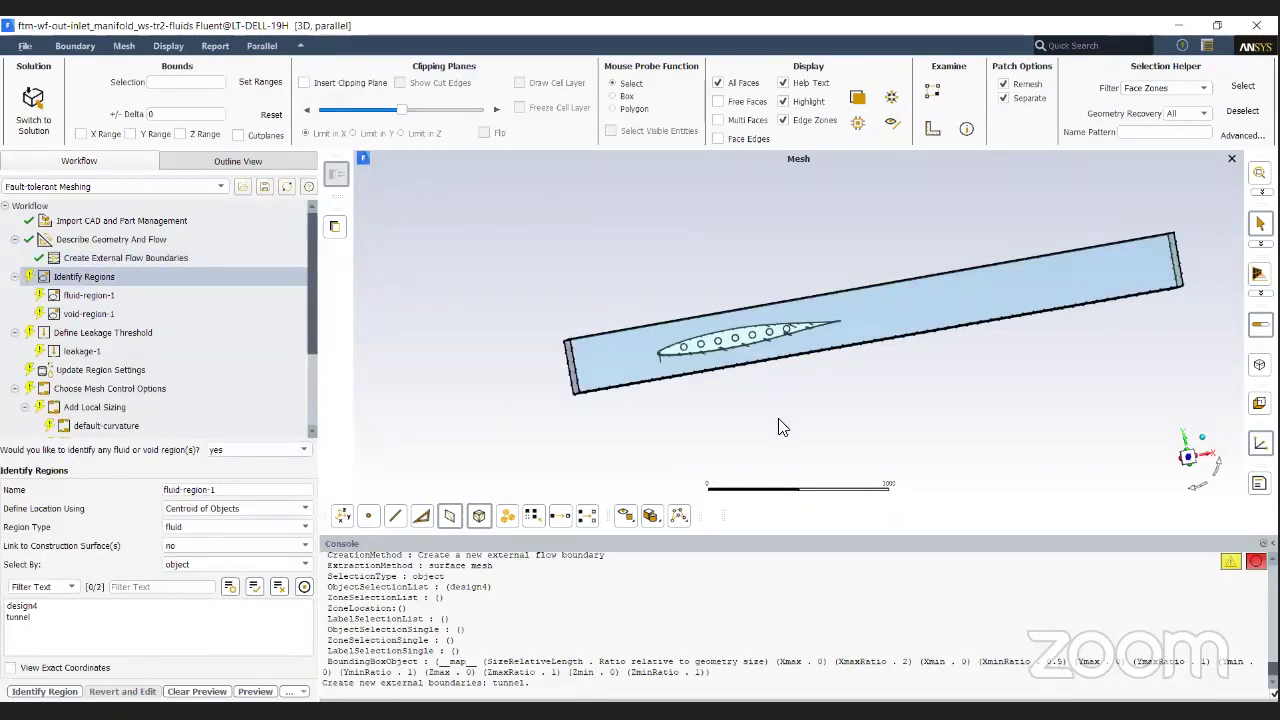
Step: Try to identify a fluid region named fluid-region-1 at the centroid of the tunnel object
mouse_move(781, 426)
mouse_down()
mouse_move(822, 499)
mouse_move(677, 434)
mouse_move(855, 421)
mouse_move(1102, 258)
mouse_up()
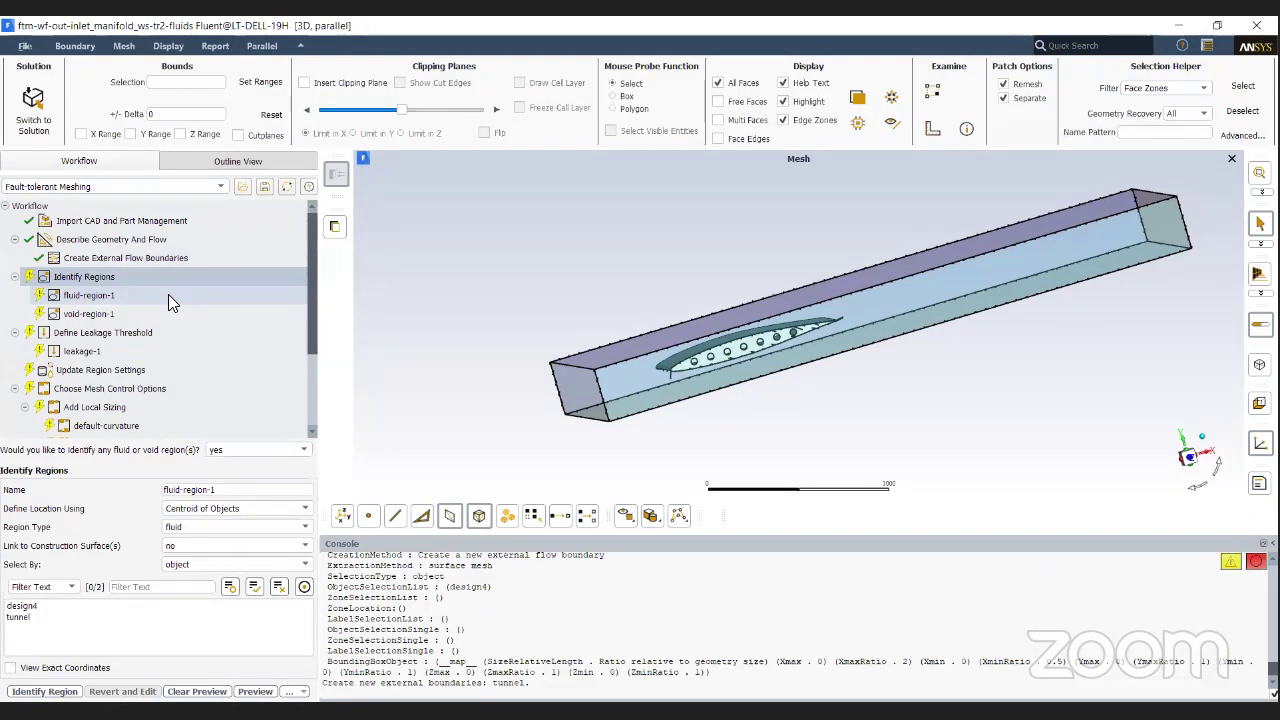
click(125, 617)
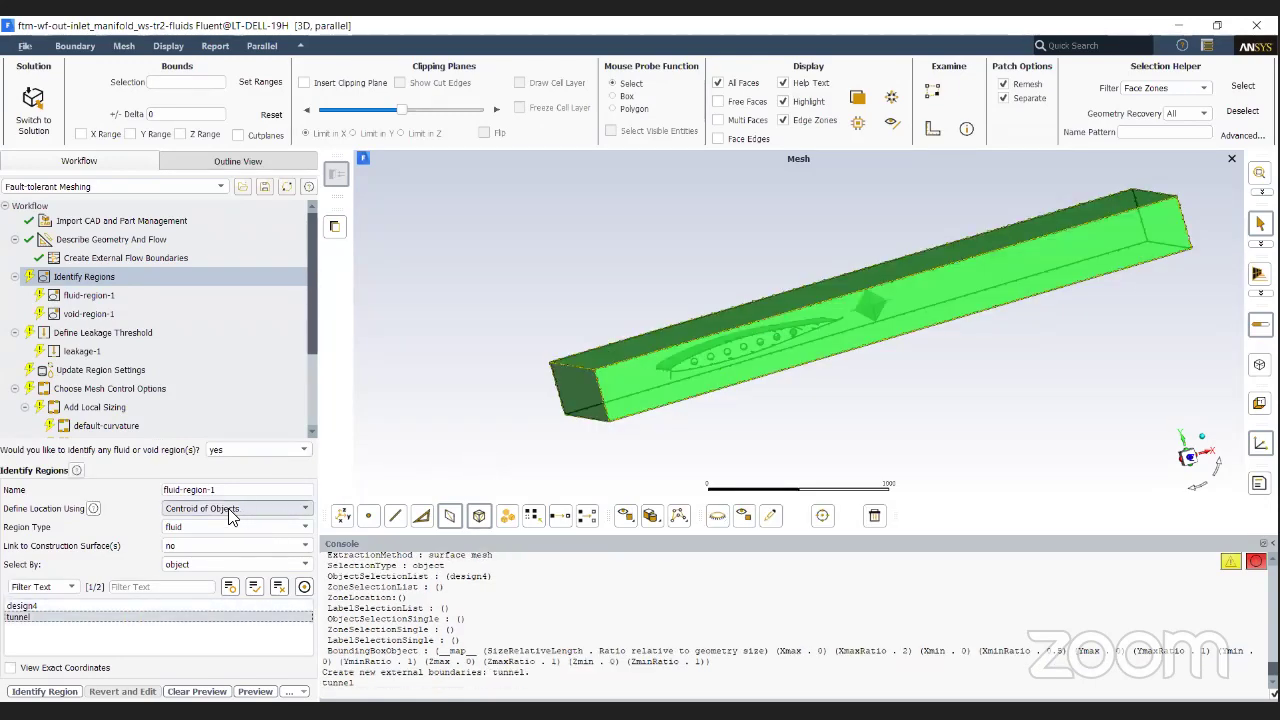
scroll(874, 304, up, 2)
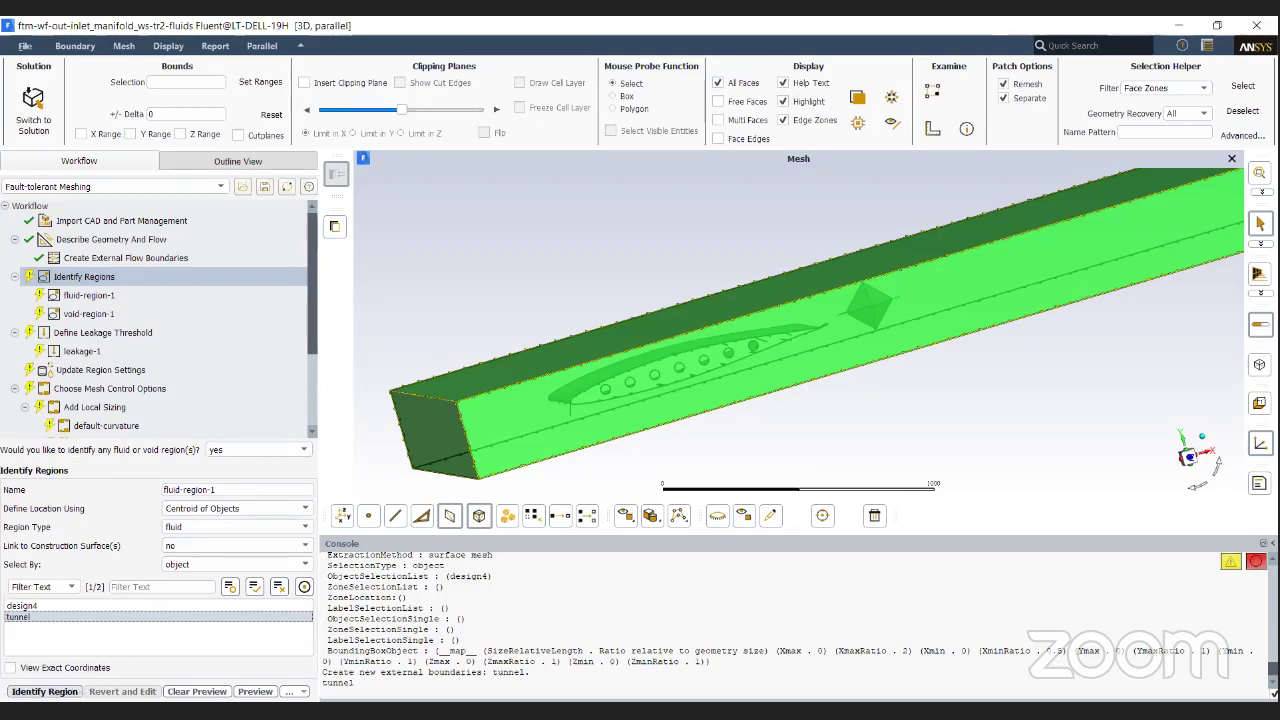
click(68, 691)
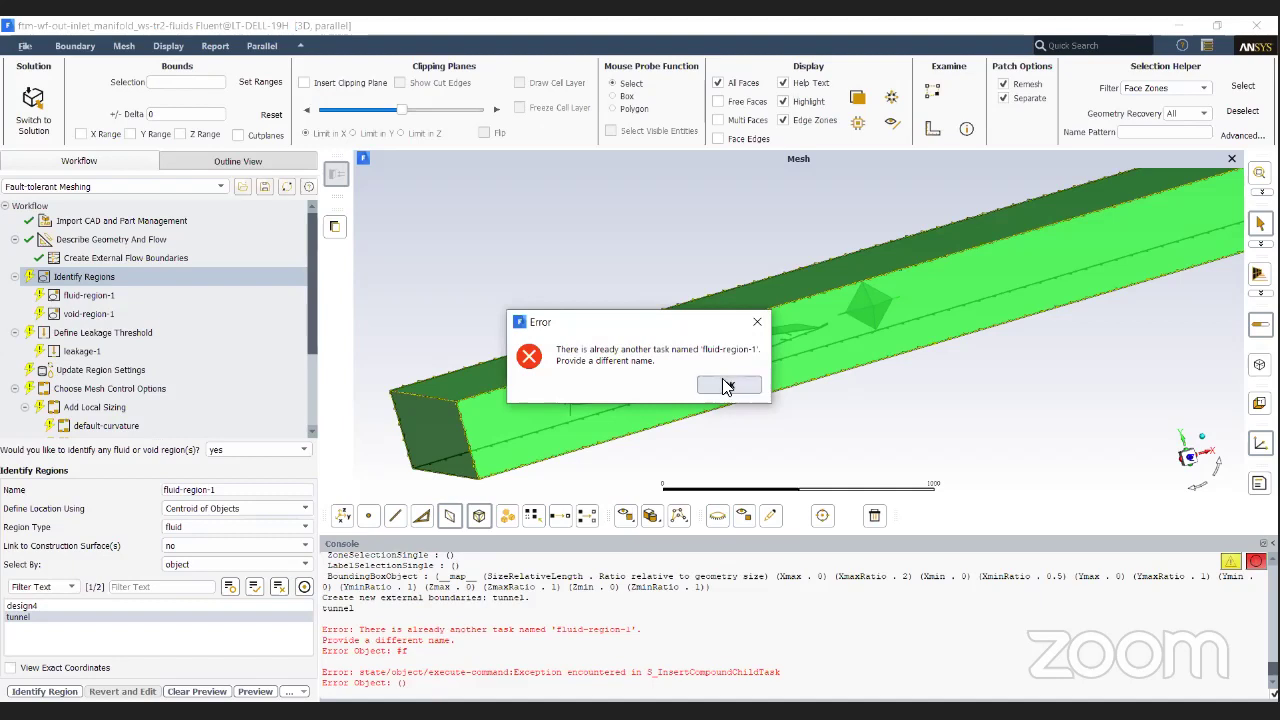
click(727, 386)
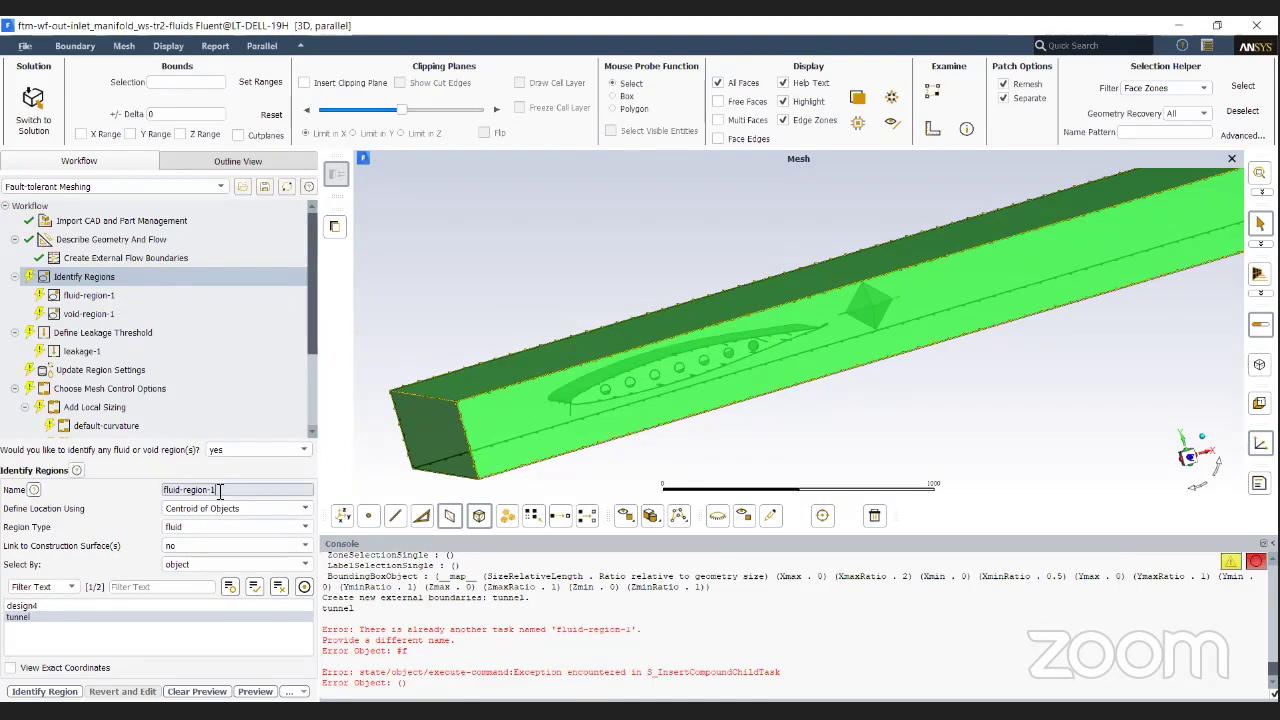
Step: Rename the new region fluid-region-2 and identify it, completing the incomplete upstream region tasks as well
click(42, 691)
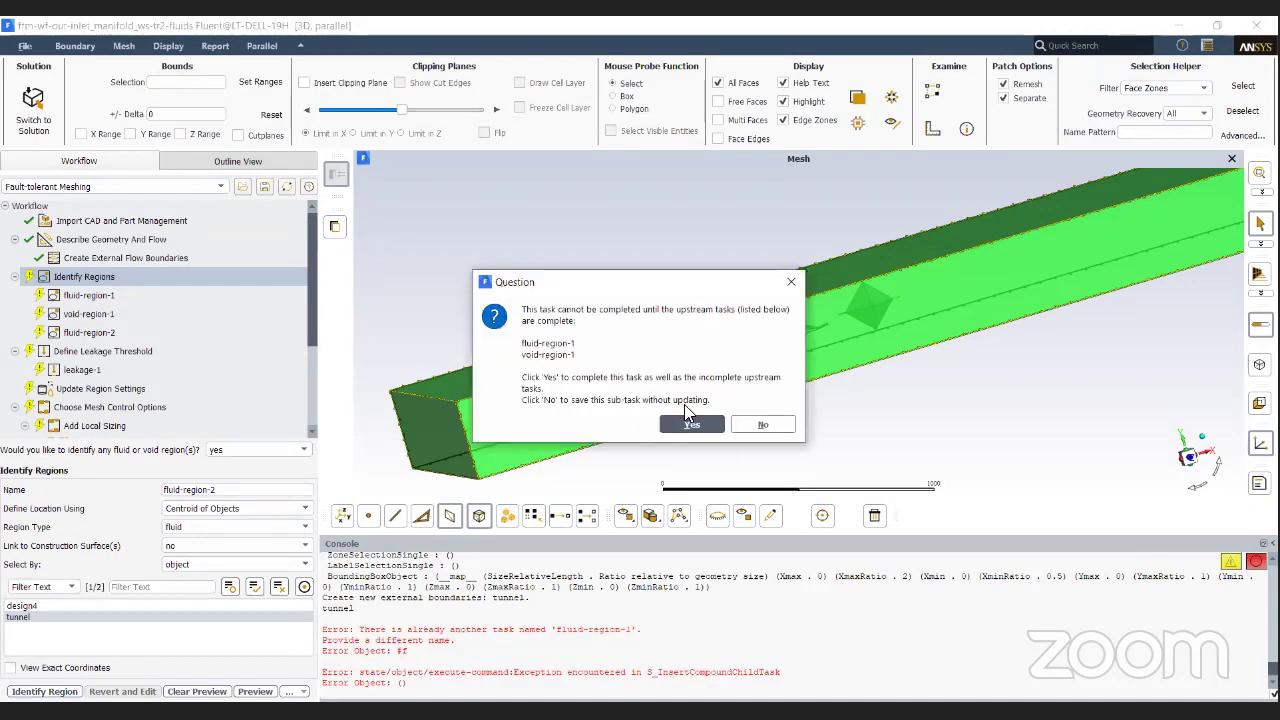
click(692, 426)
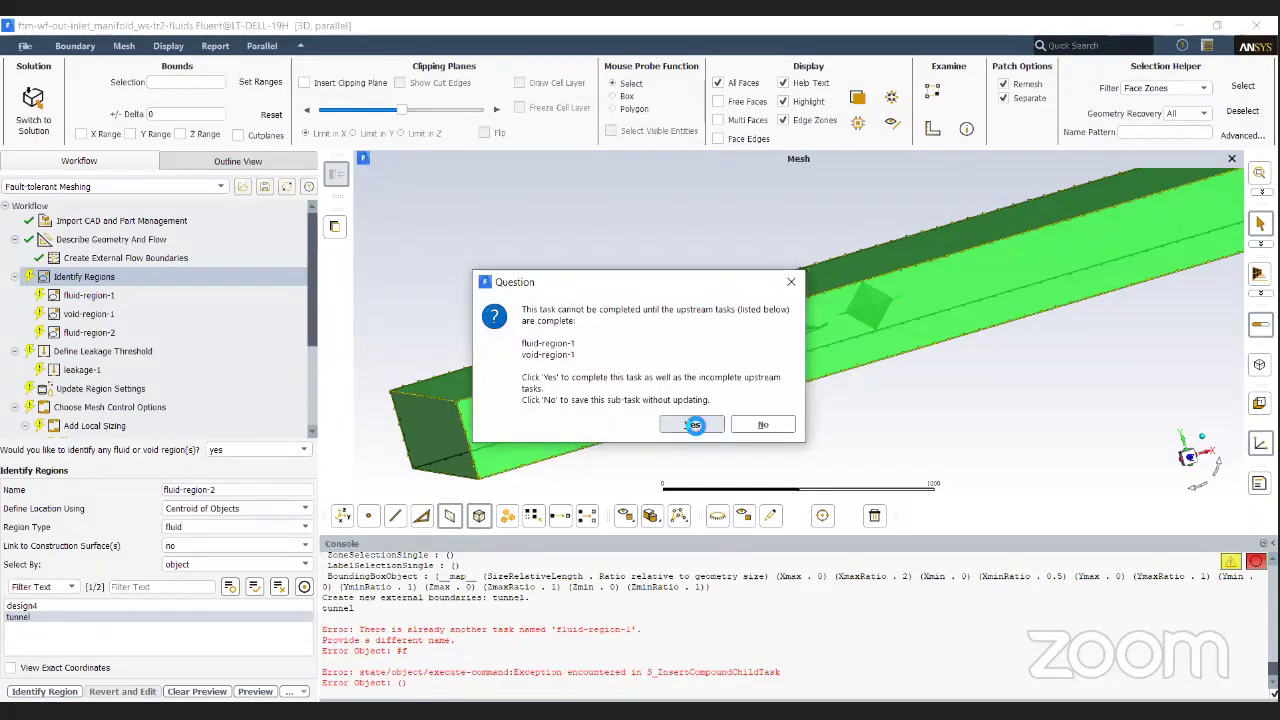
Step: Delete the outdated fluid-region-1 task from Identify Regions and confirm the deletion
click(120, 294)
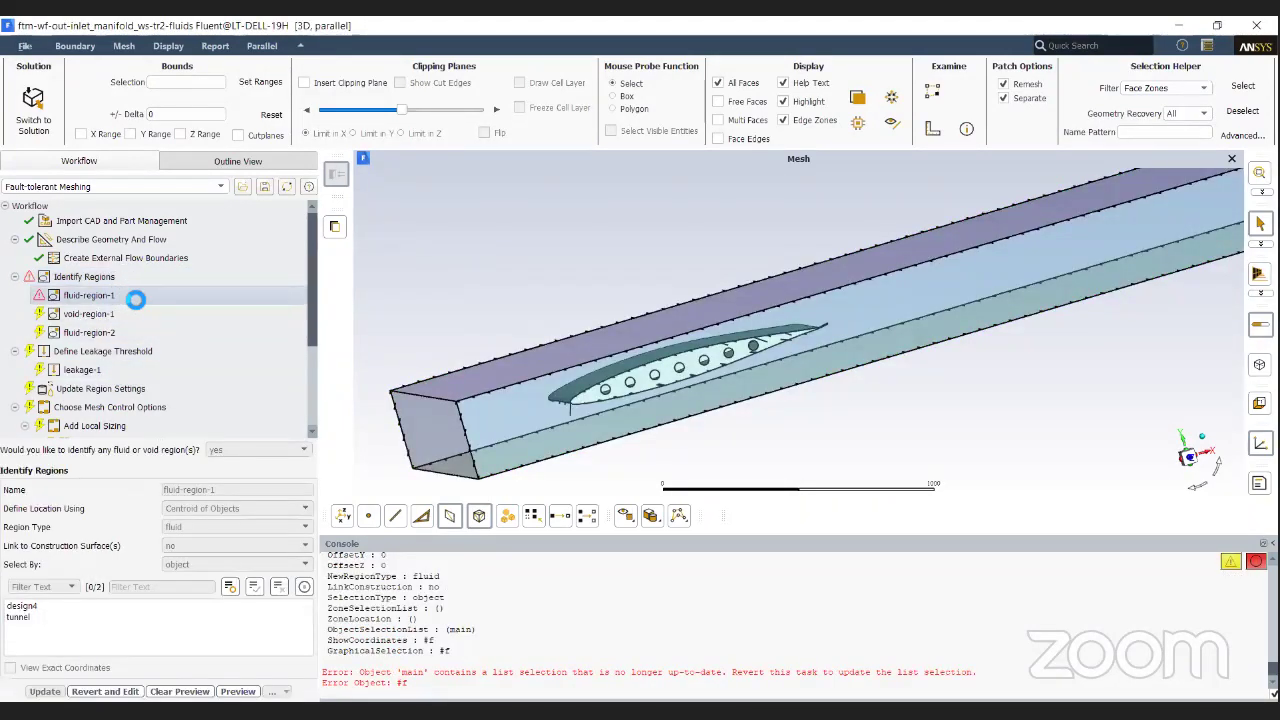
right_click(130, 294)
click(178, 368)
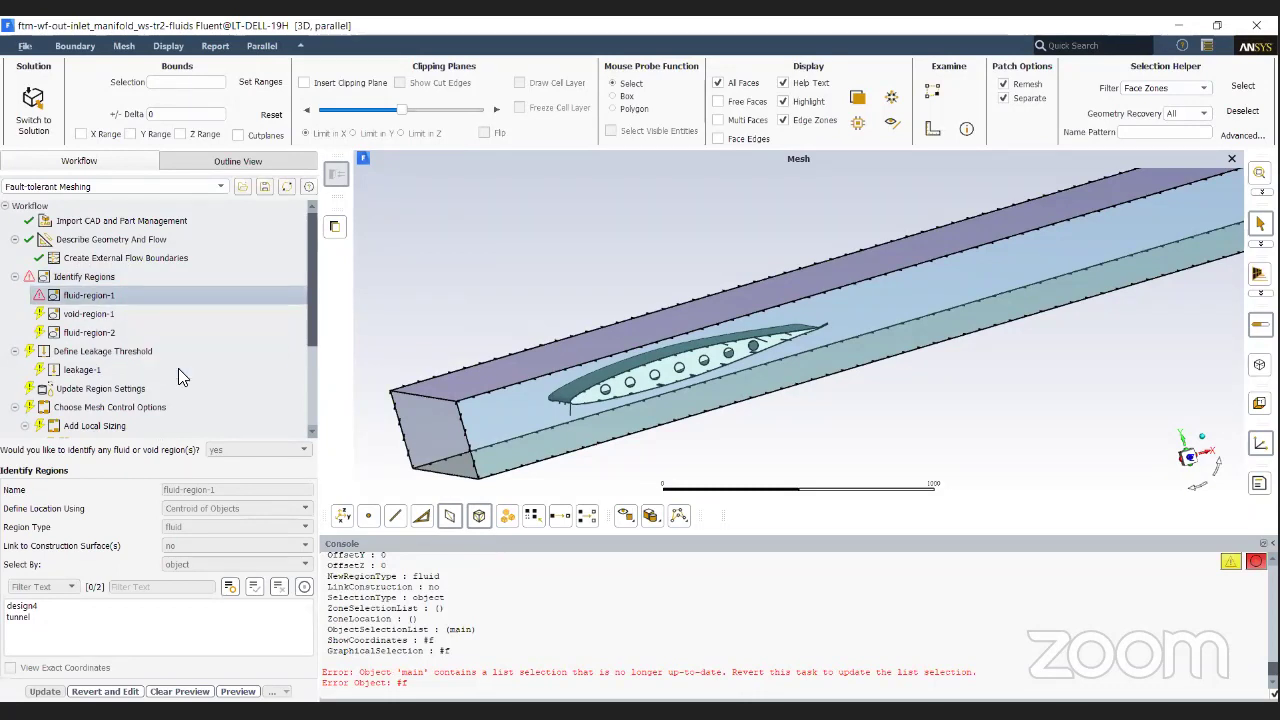
click(632, 392)
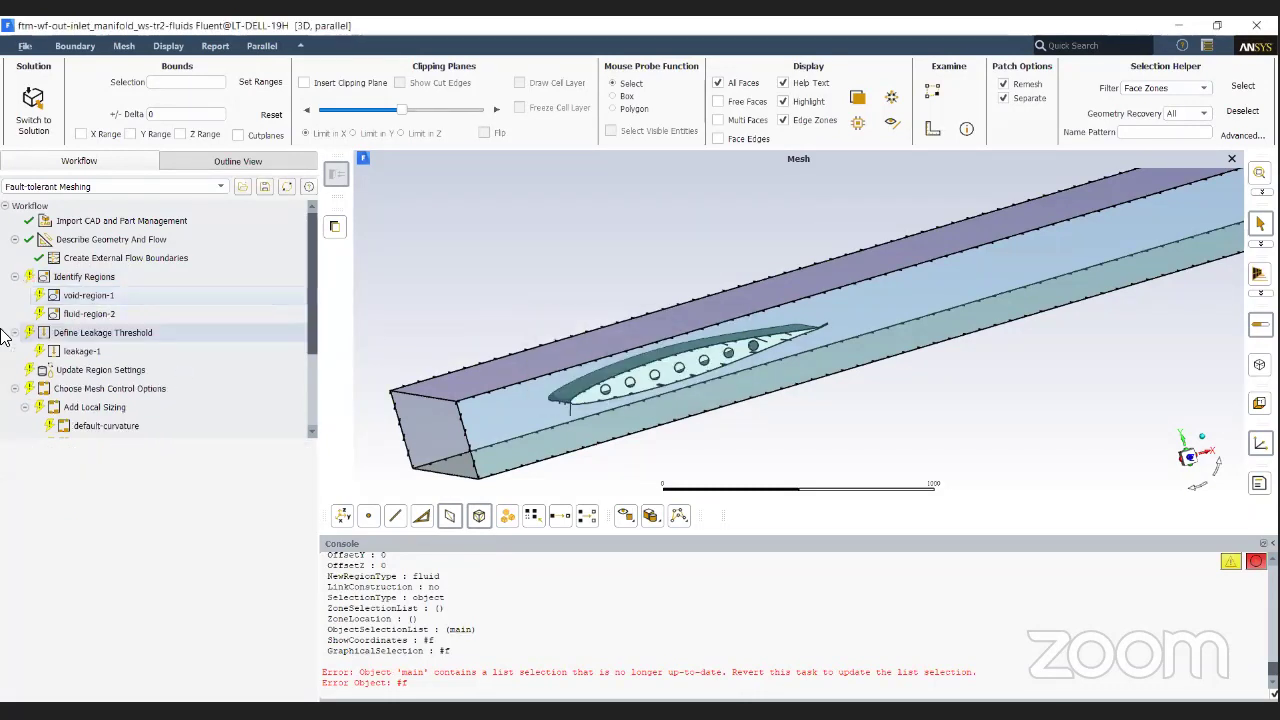
Step: Try to update fluid-region-2 together with the incomplete upstream task void-region-1
click(118, 311)
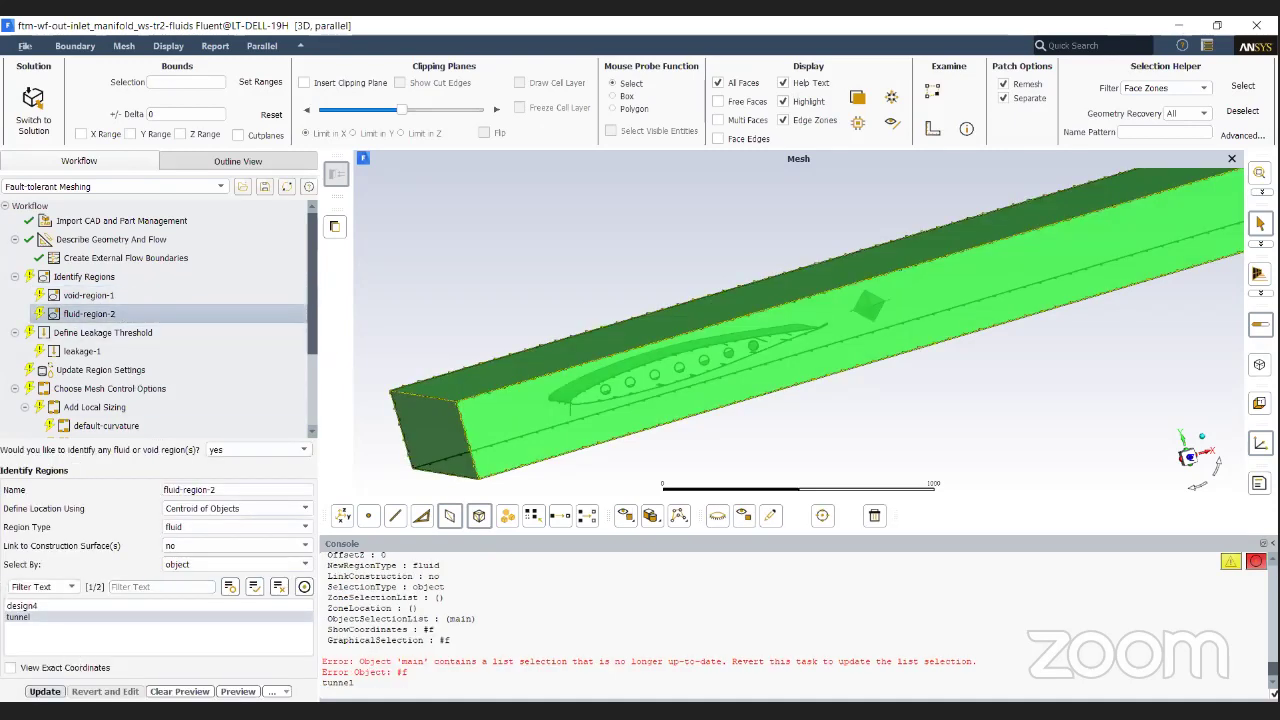
click(46, 692)
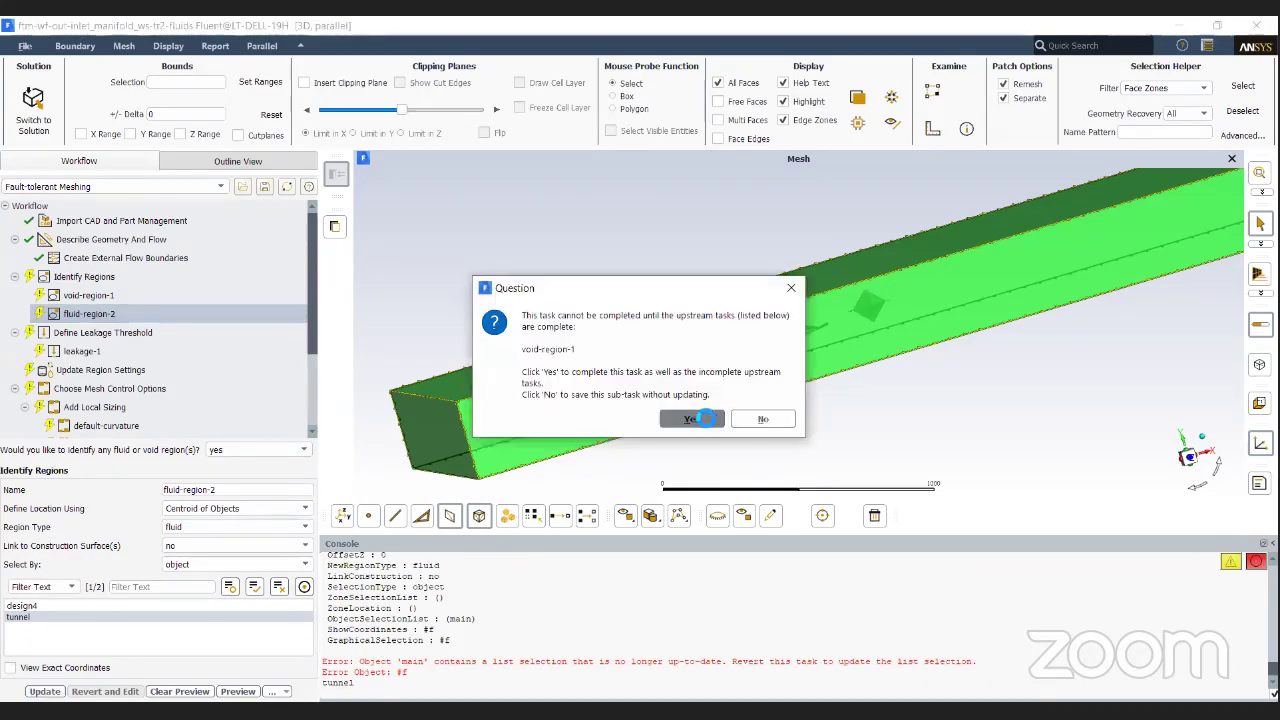
click(694, 418)
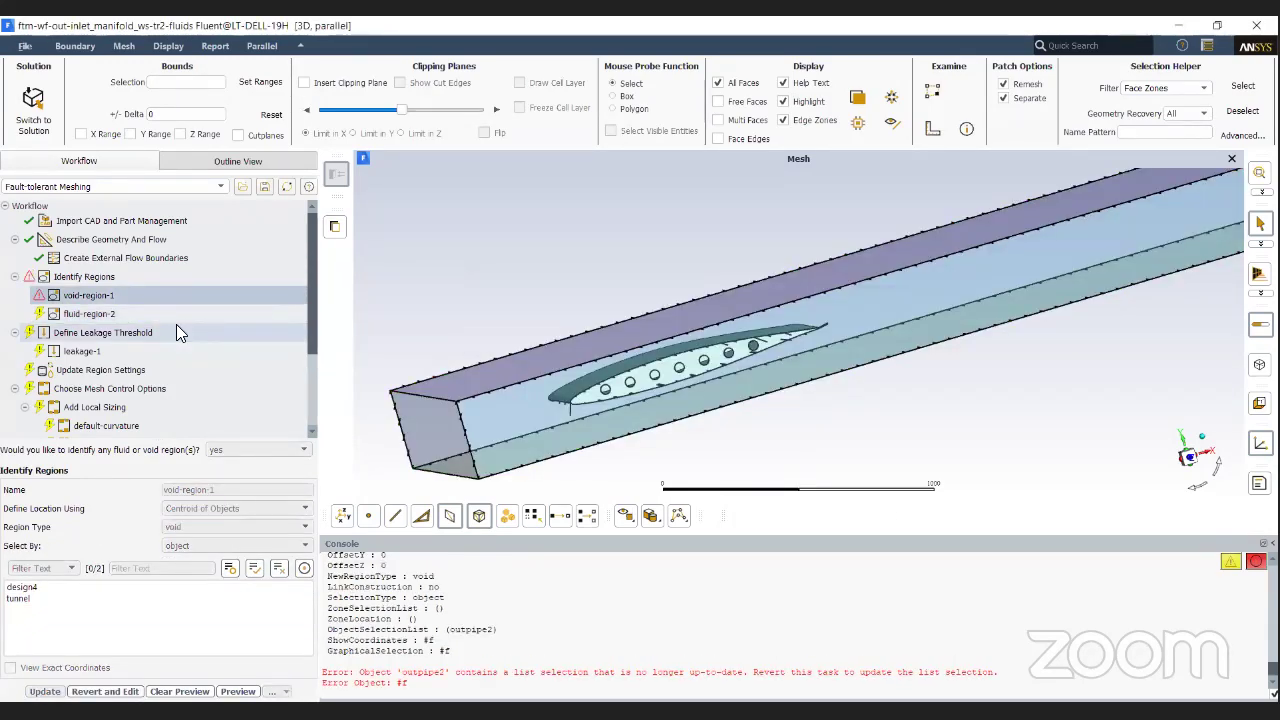
Step: Delete the outdated void-region-1 task from Identify Regions and confirm the deletion
right_click(110, 294)
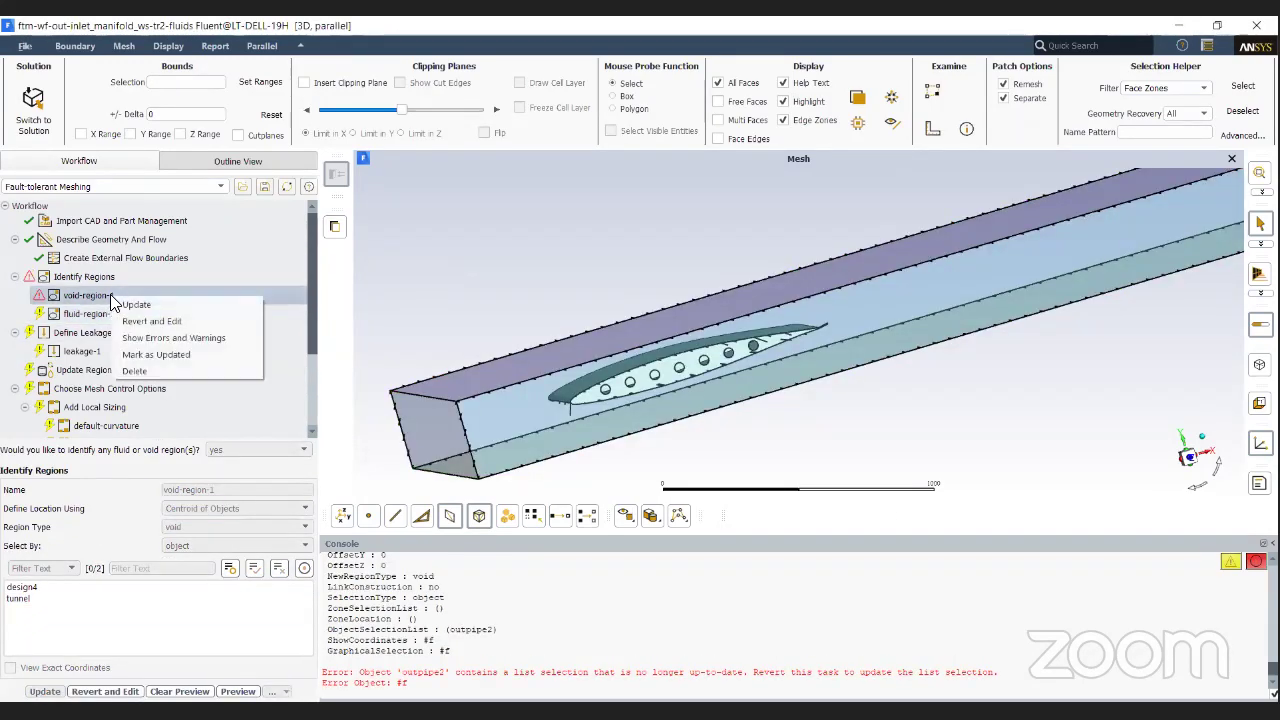
click(146, 366)
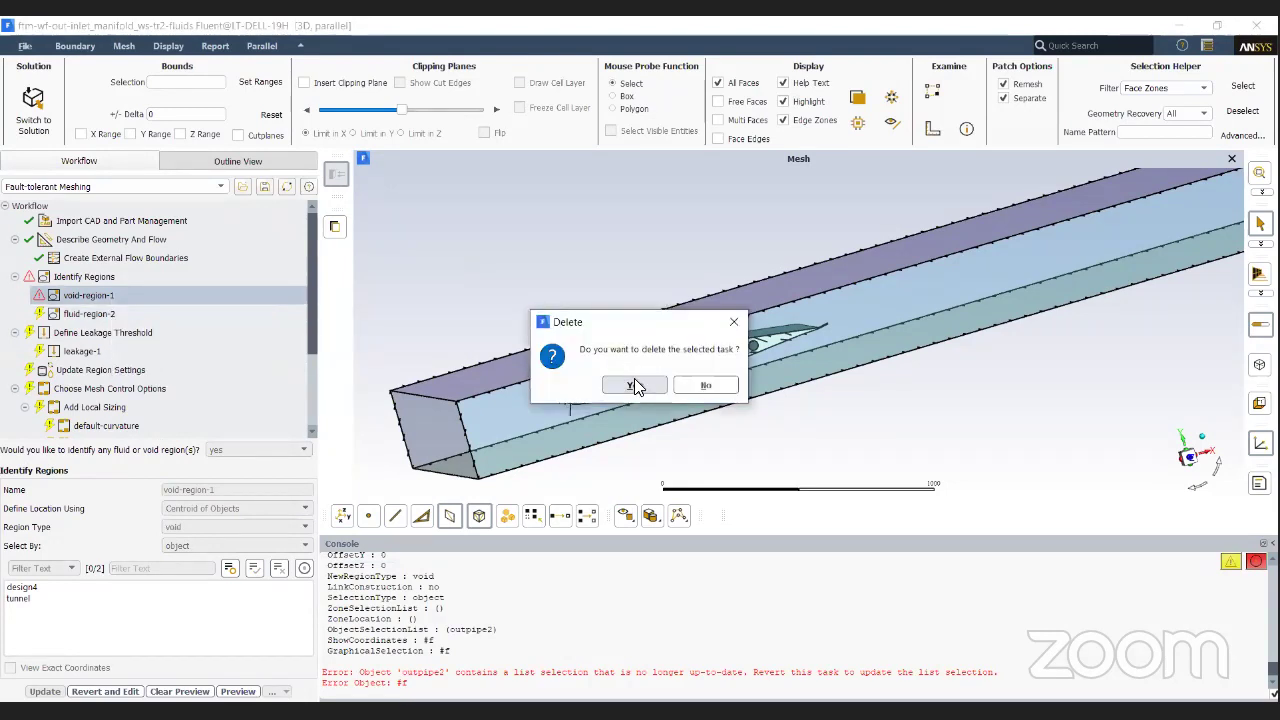
click(632, 385)
Step: Update the Identify Regions task to create the material point for fluid-region-2
click(100, 282)
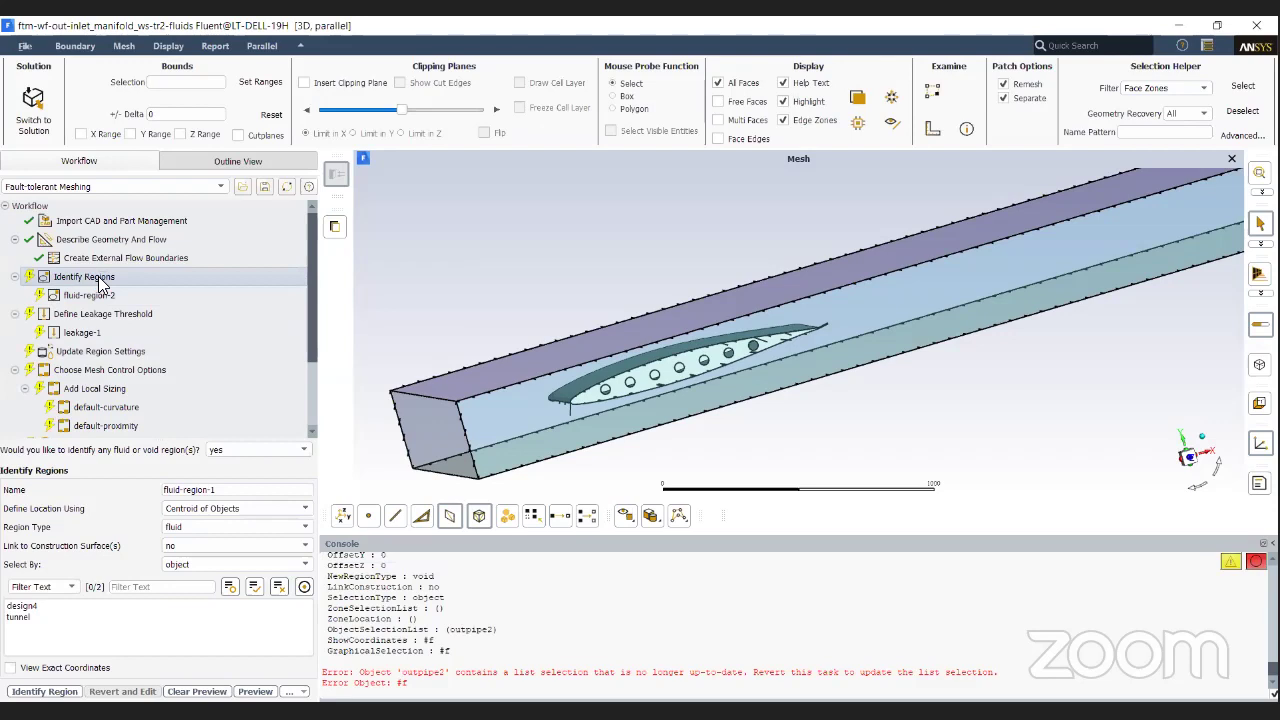
right_click(100, 282)
click(131, 305)
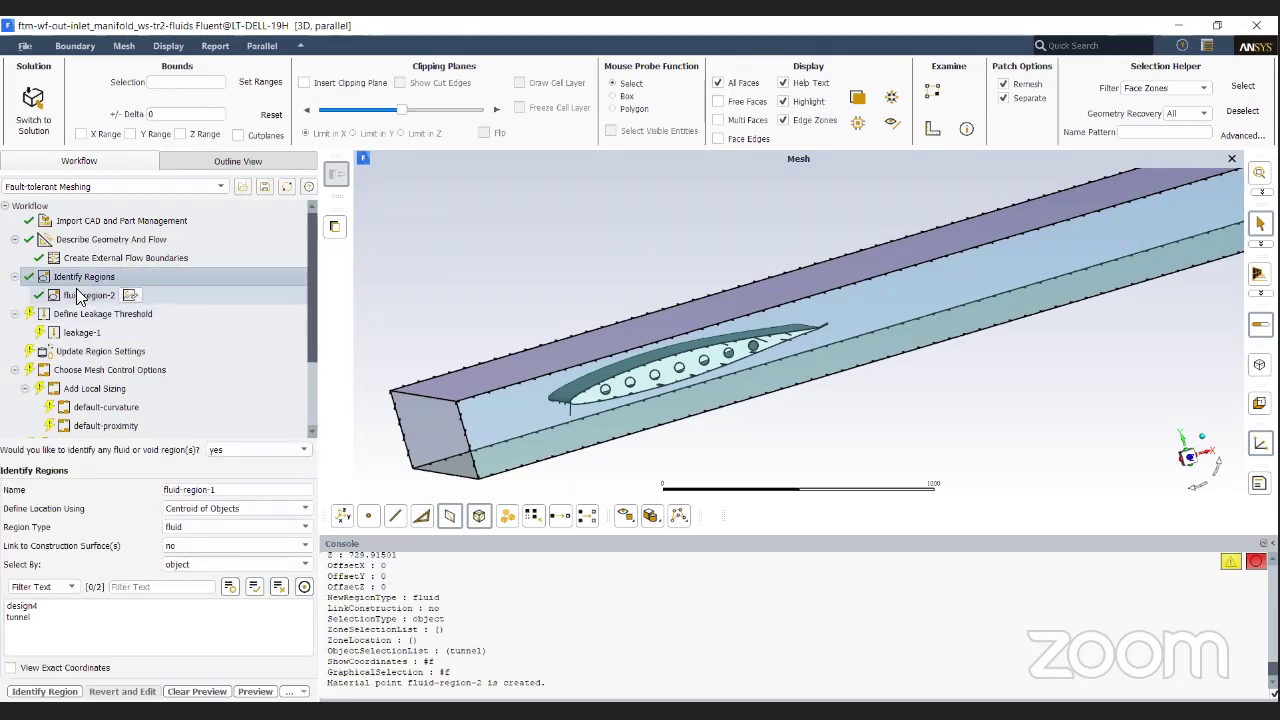
Step: Identify a void region named void-region-1 at the centroid of the design4 object, checking the point's position and exact coordinates first
click(268, 530)
click(238, 551)
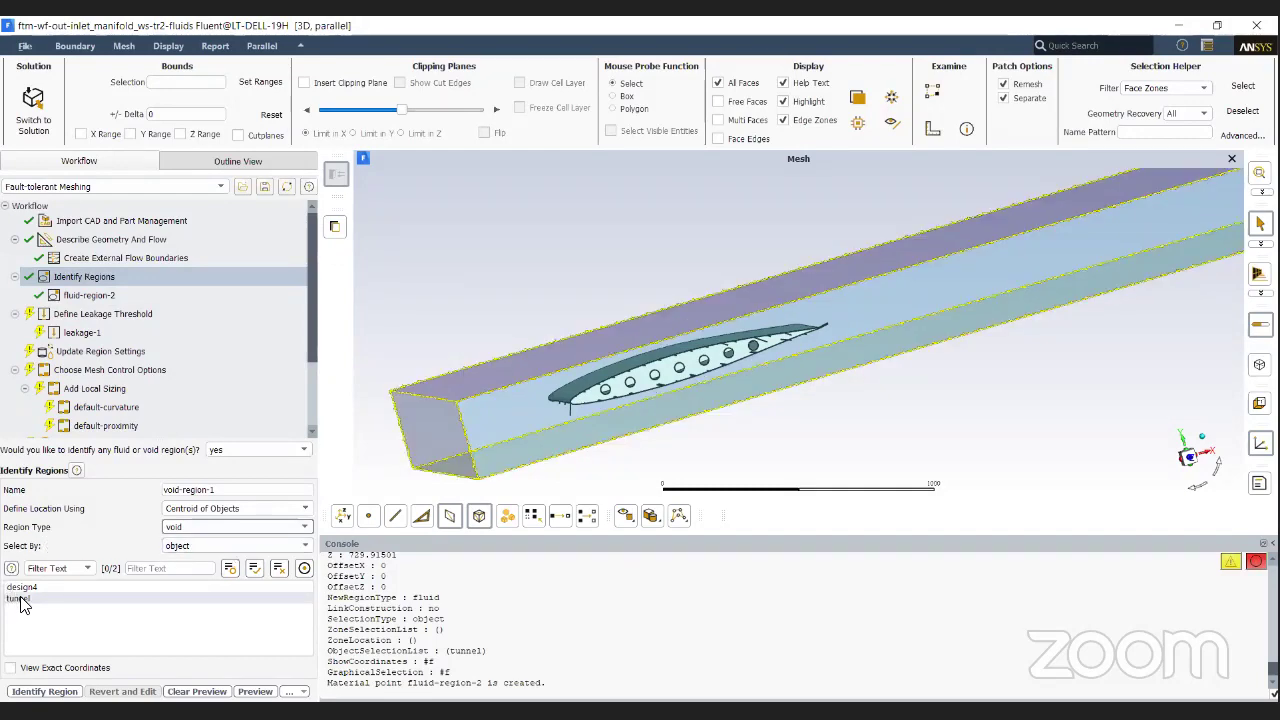
click(40, 587)
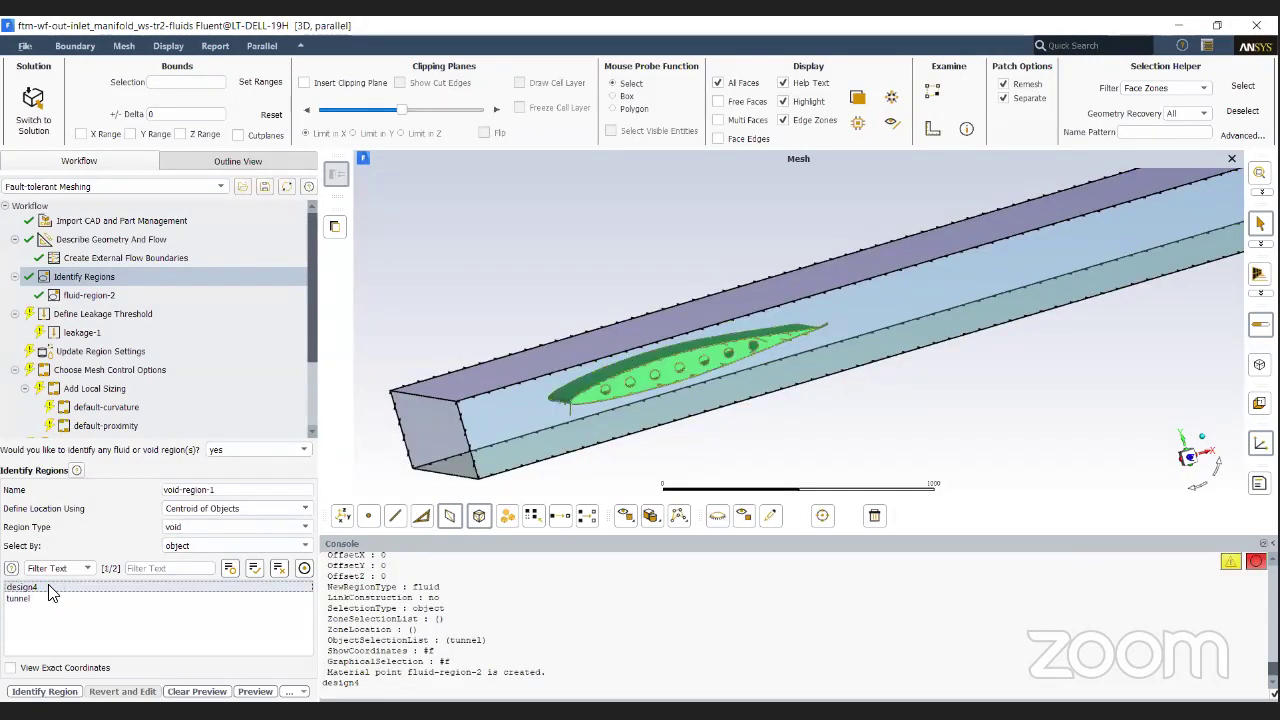
scroll(714, 376, up, 2)
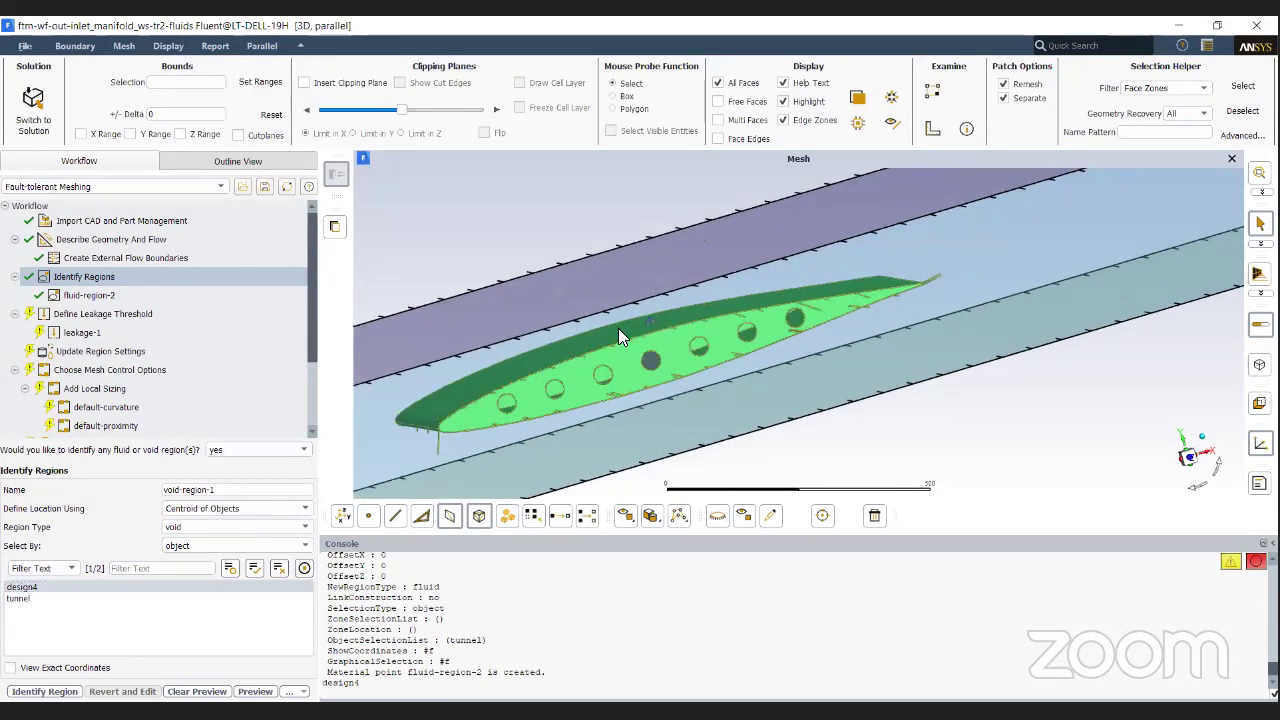
scroll(620, 328, up, 3)
scroll(690, 367, up, 2)
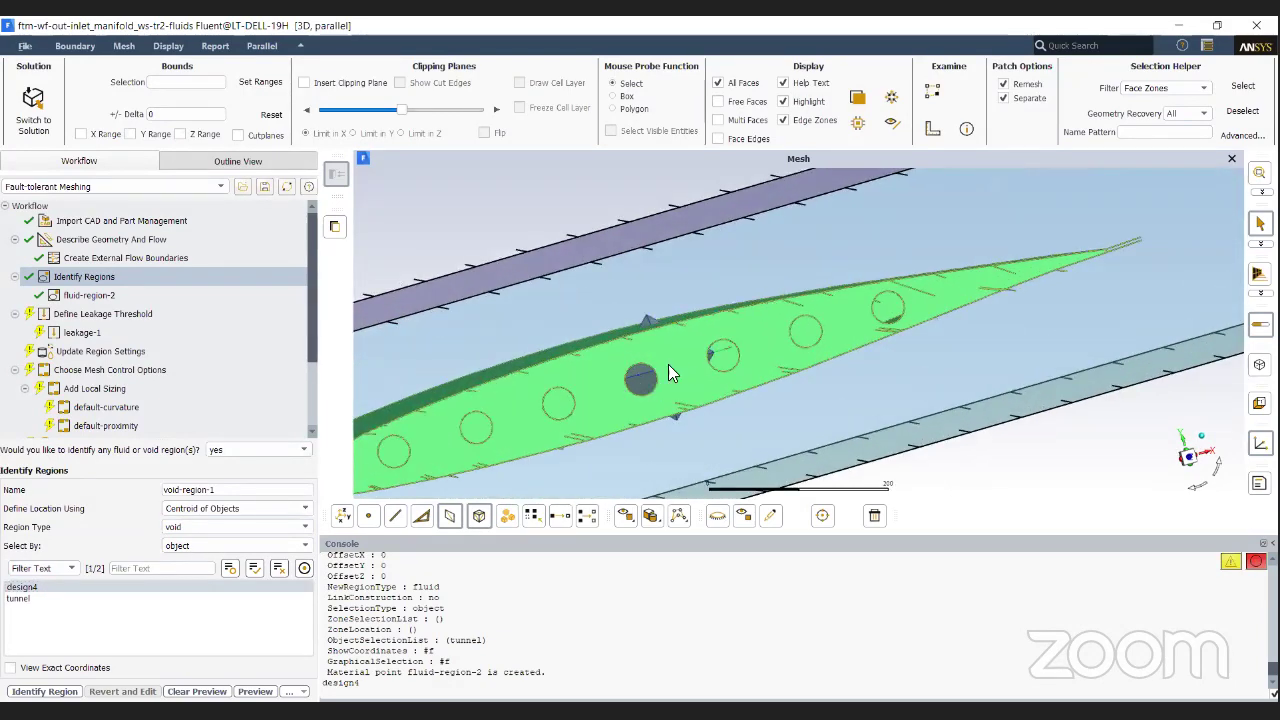
scroll(662, 368, down, 3)
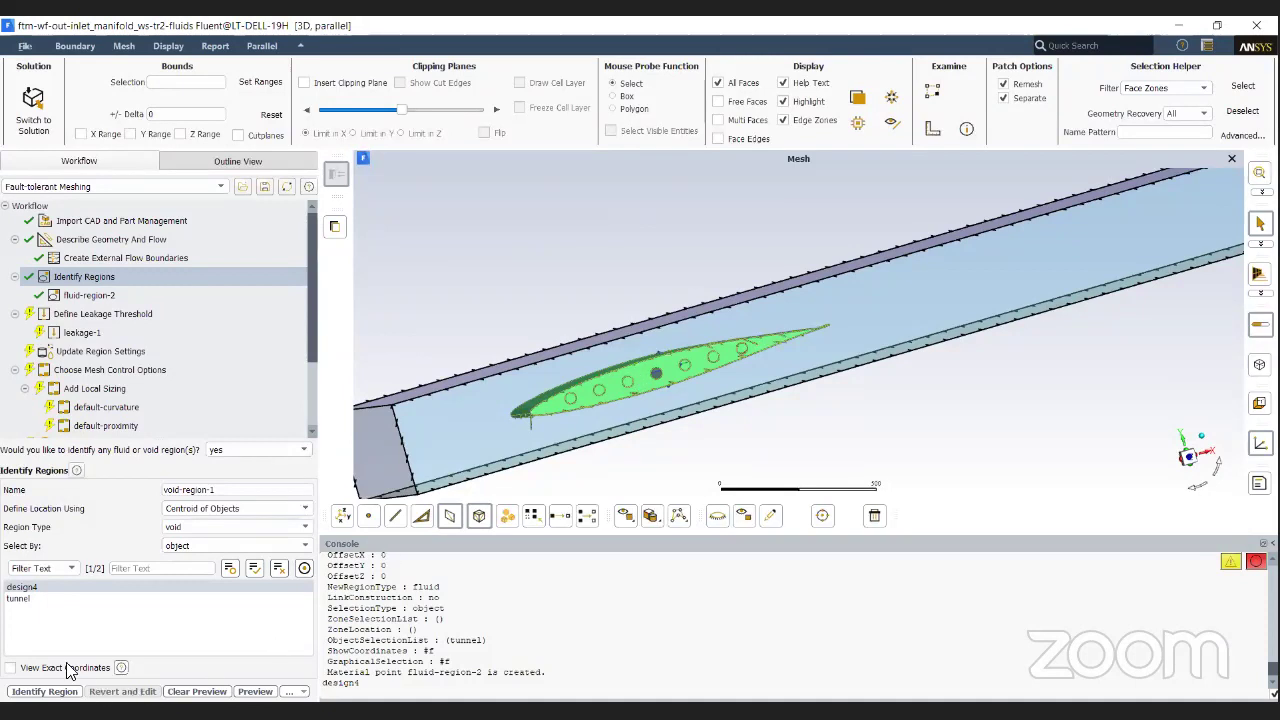
click(12, 668)
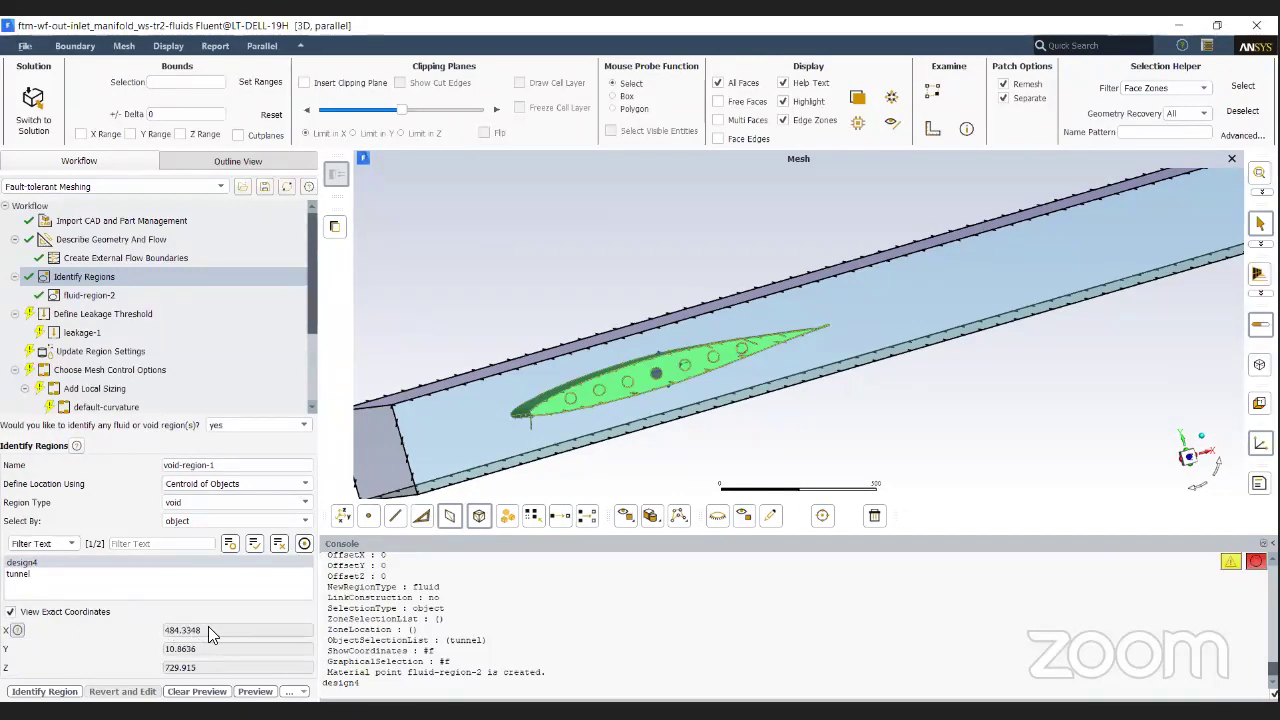
click(10, 612)
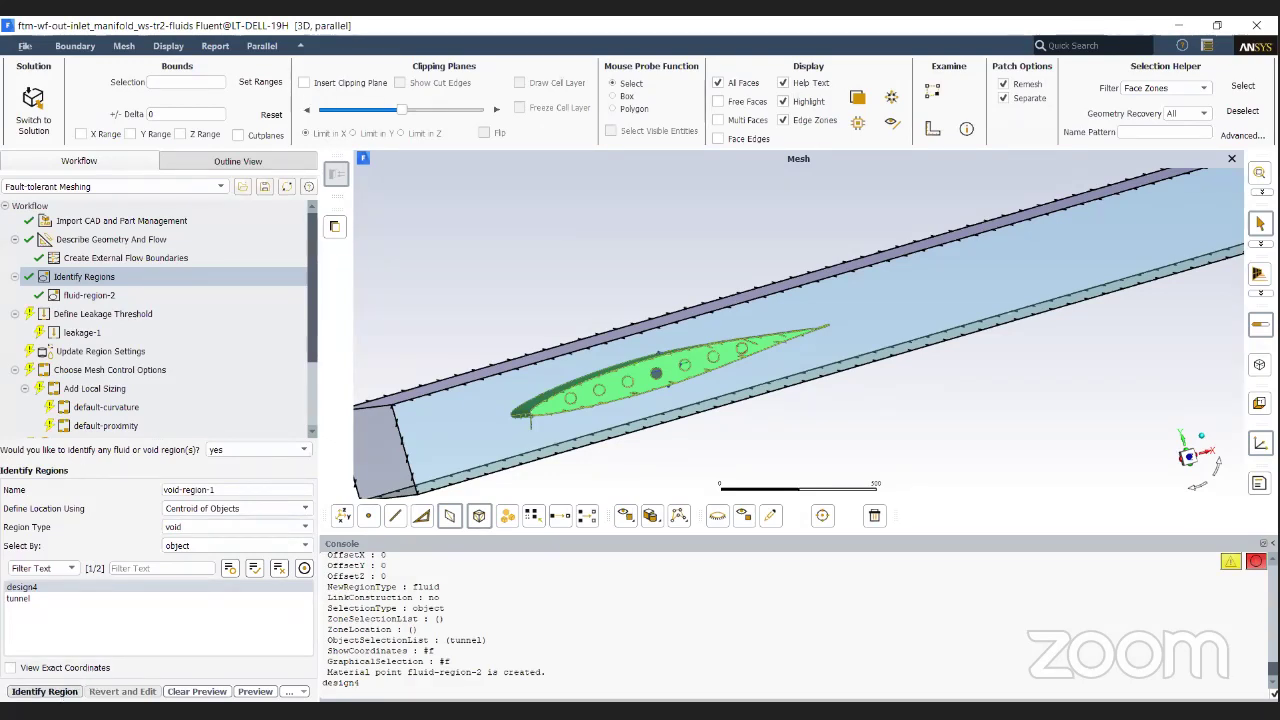
click(44, 691)
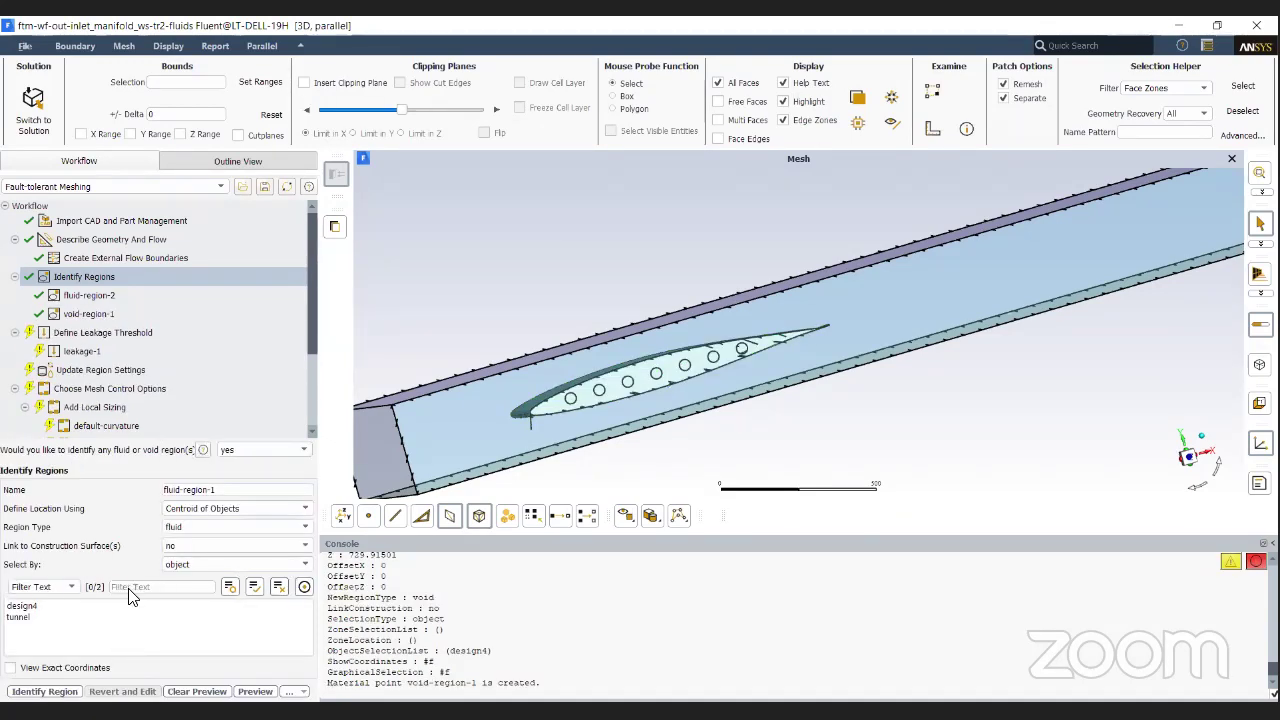
Step: In Define Leakage Threshold, choose the design4 region, set the maximum leakage size to 48 and preview the leakages
click(144, 332)
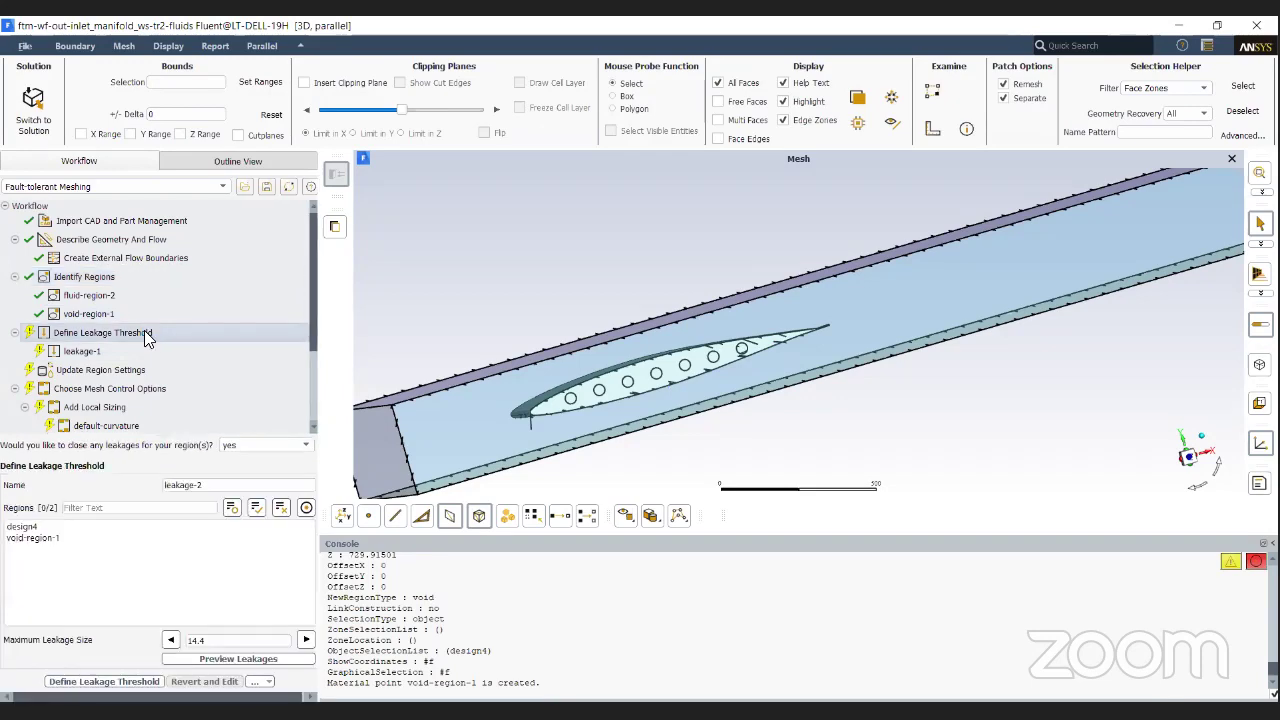
drag(666, 435, 1066, 266)
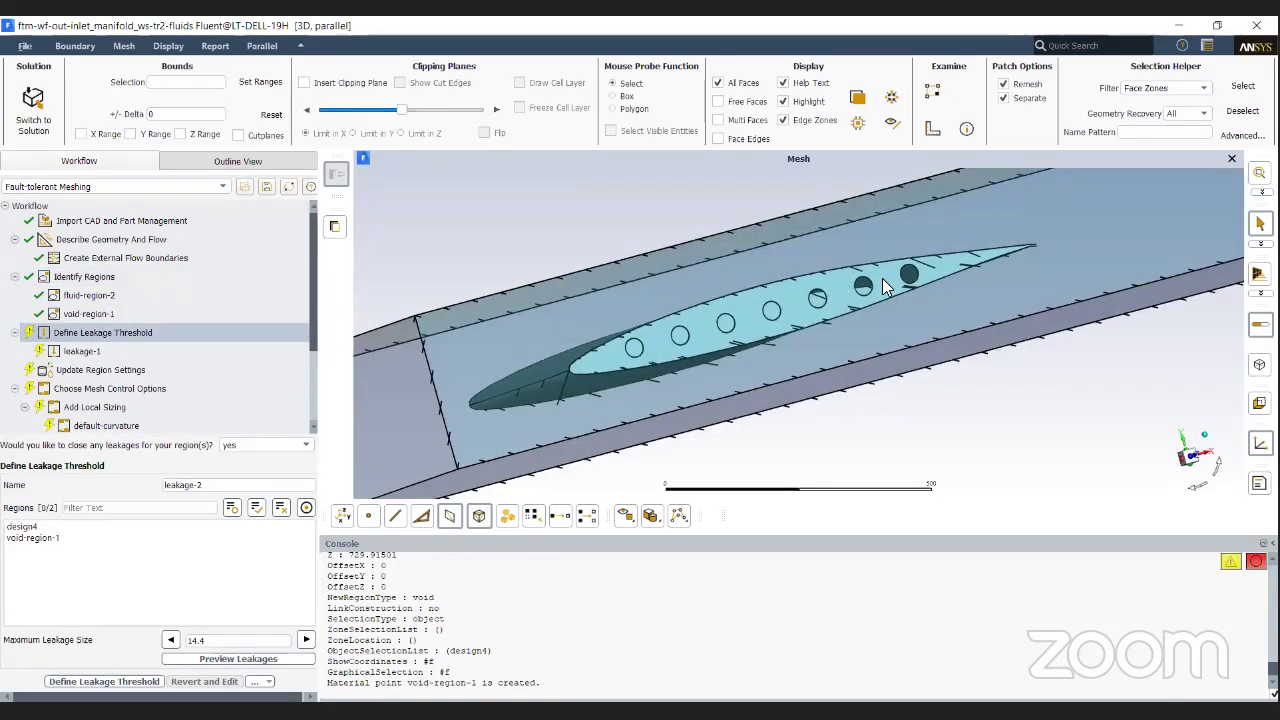
scroll(884, 278, down, 1)
drag(880, 280, 654, 422)
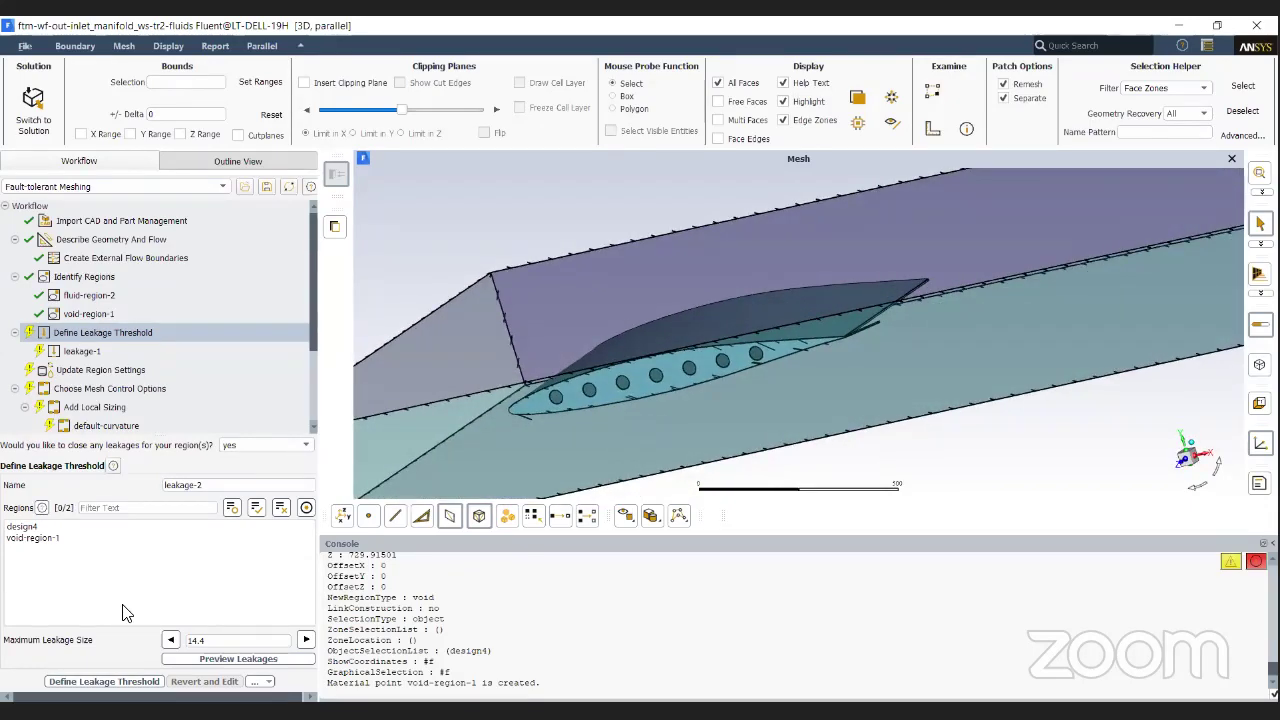
click(58, 527)
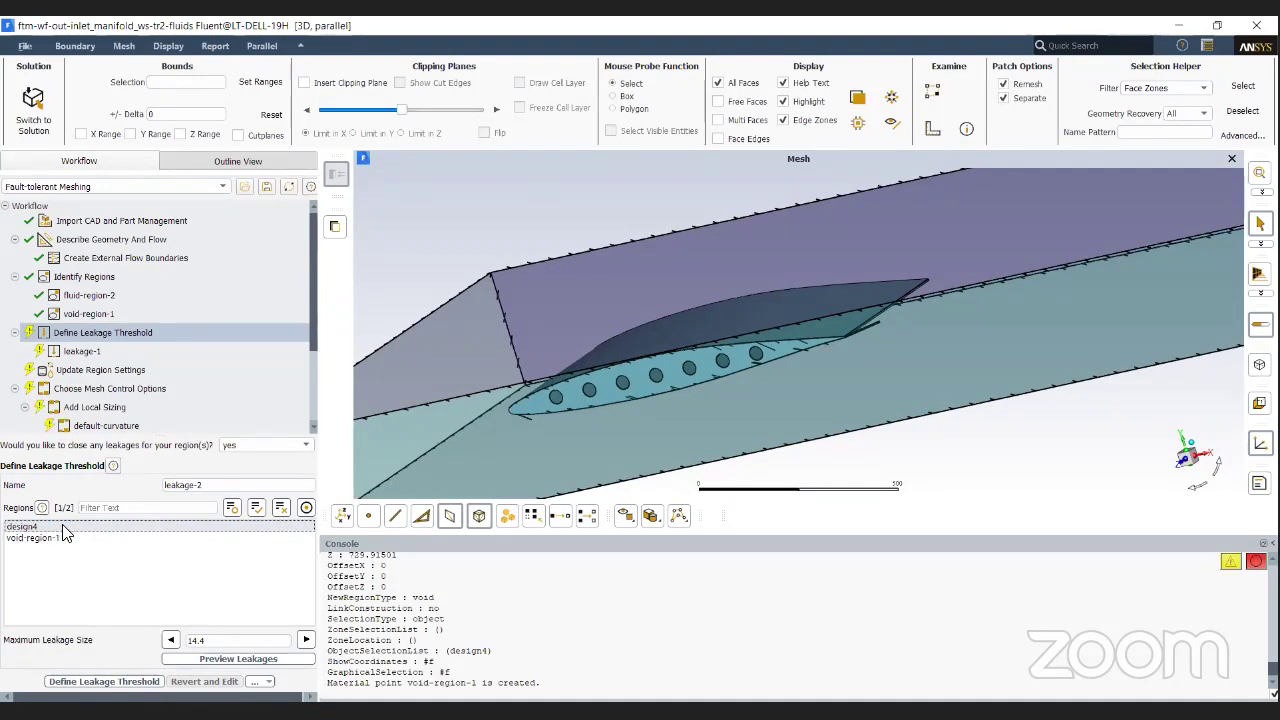
drag(215, 640, 186, 641)
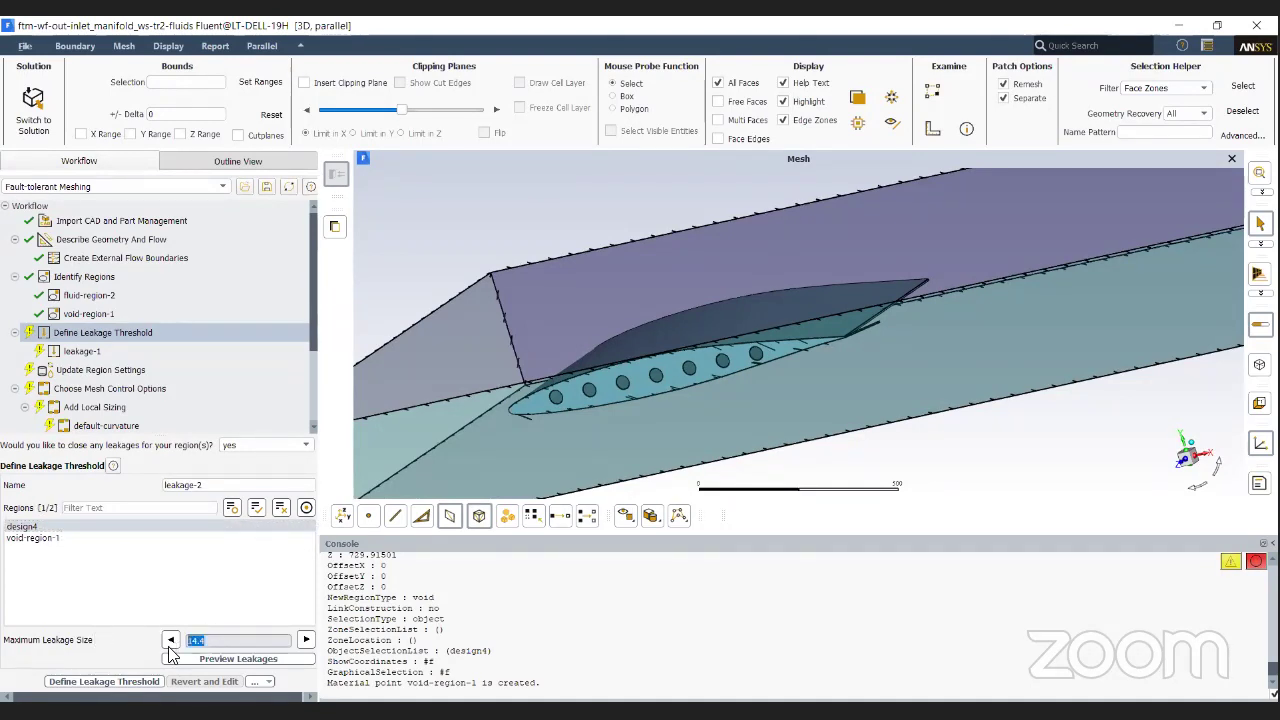
text(48)
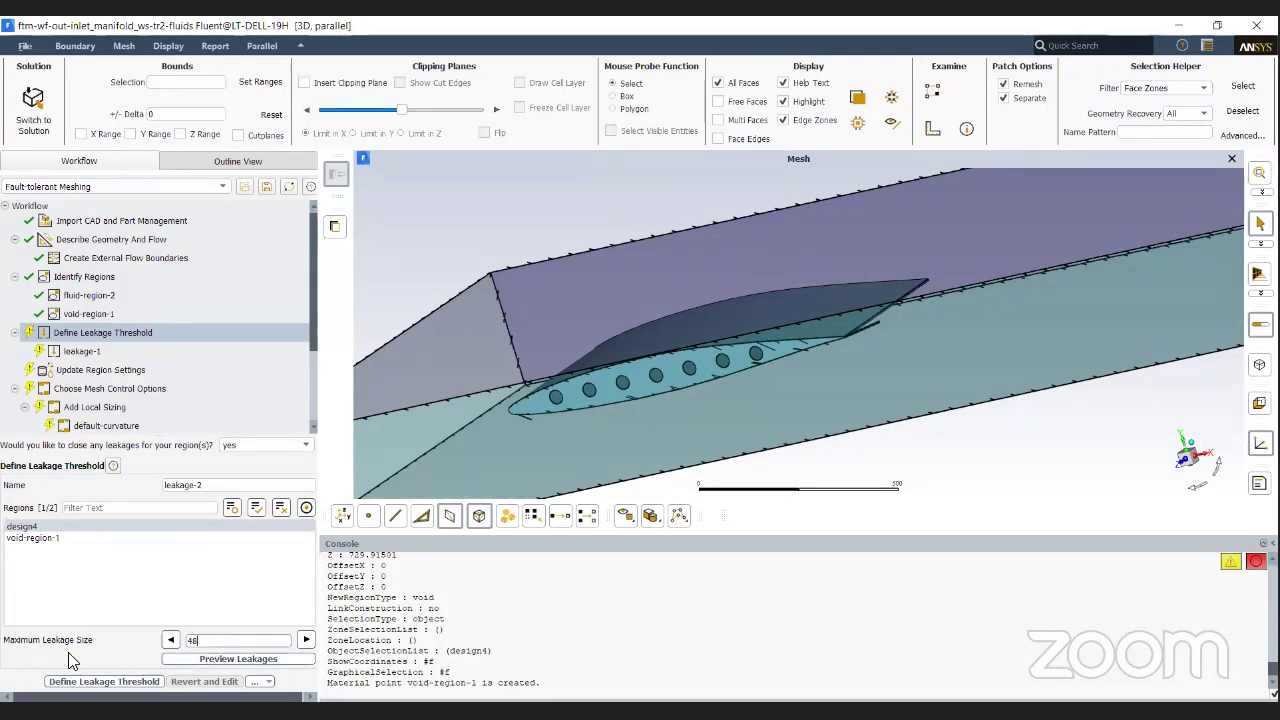
click(224, 658)
click(268, 656)
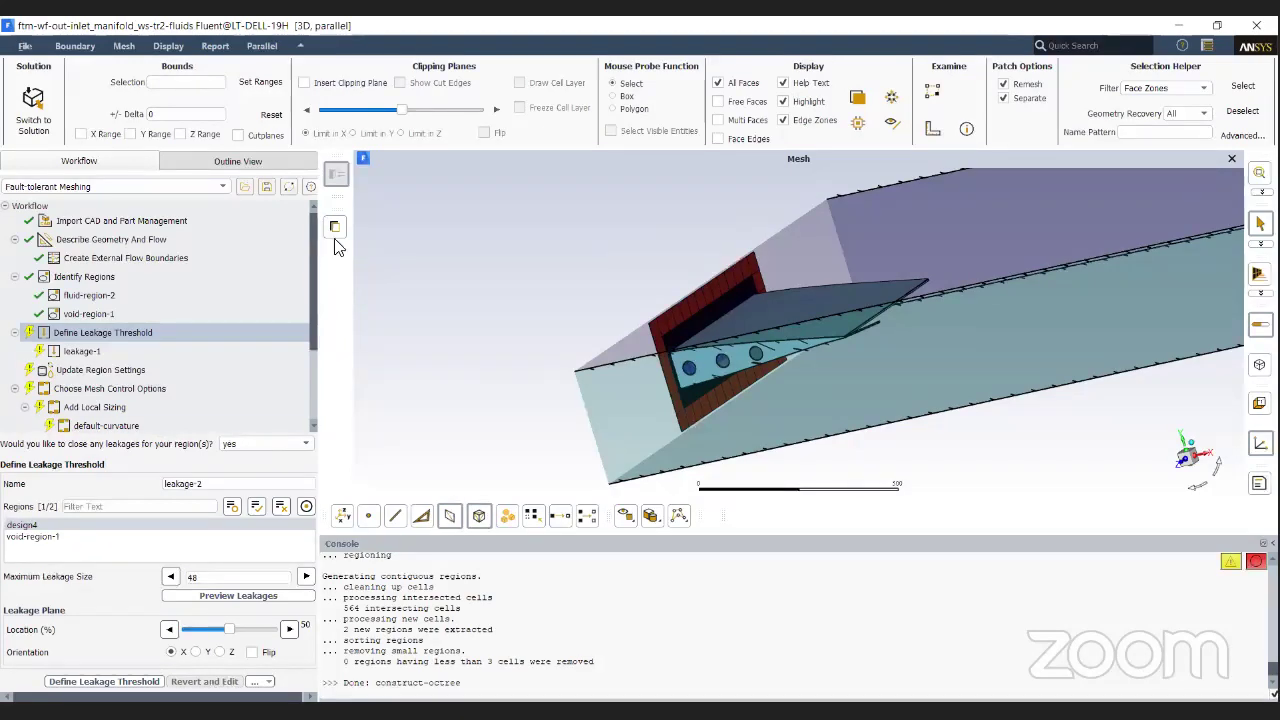
Step: Inspect the leakage preview around the wing with the leakage plane oriented along Z, flipped and located at 56%
click(198, 652)
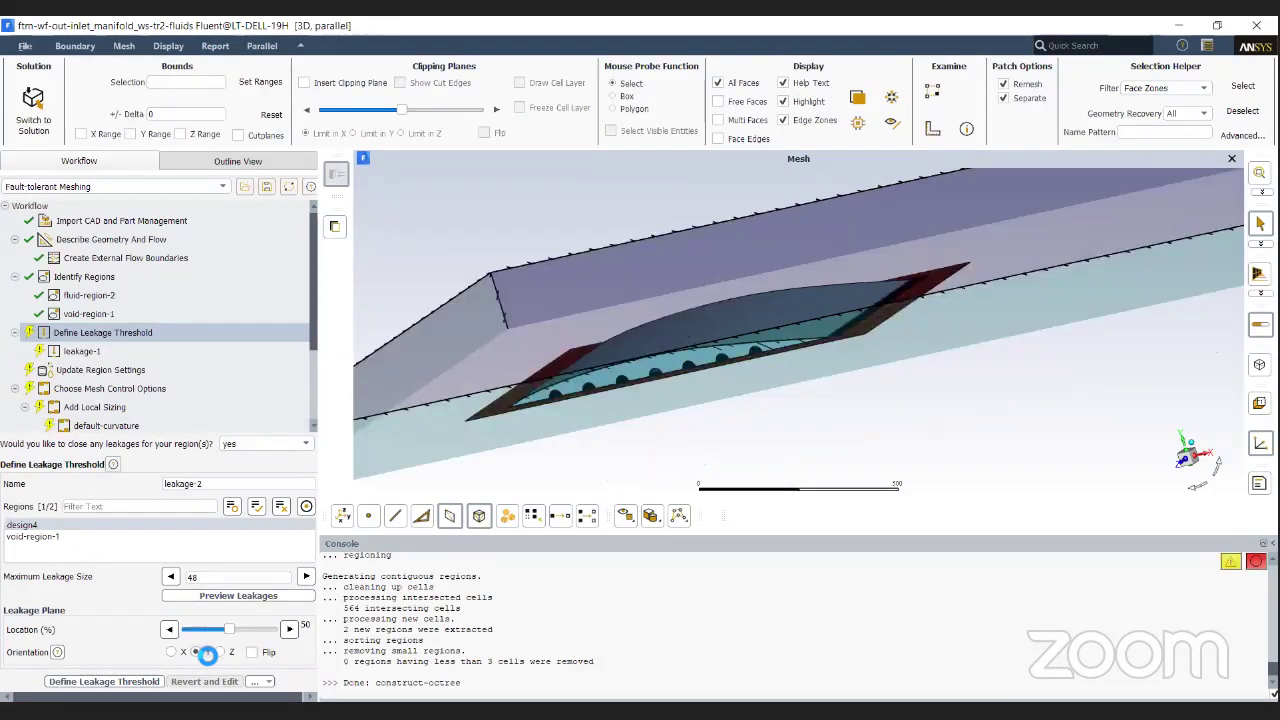
click(220, 652)
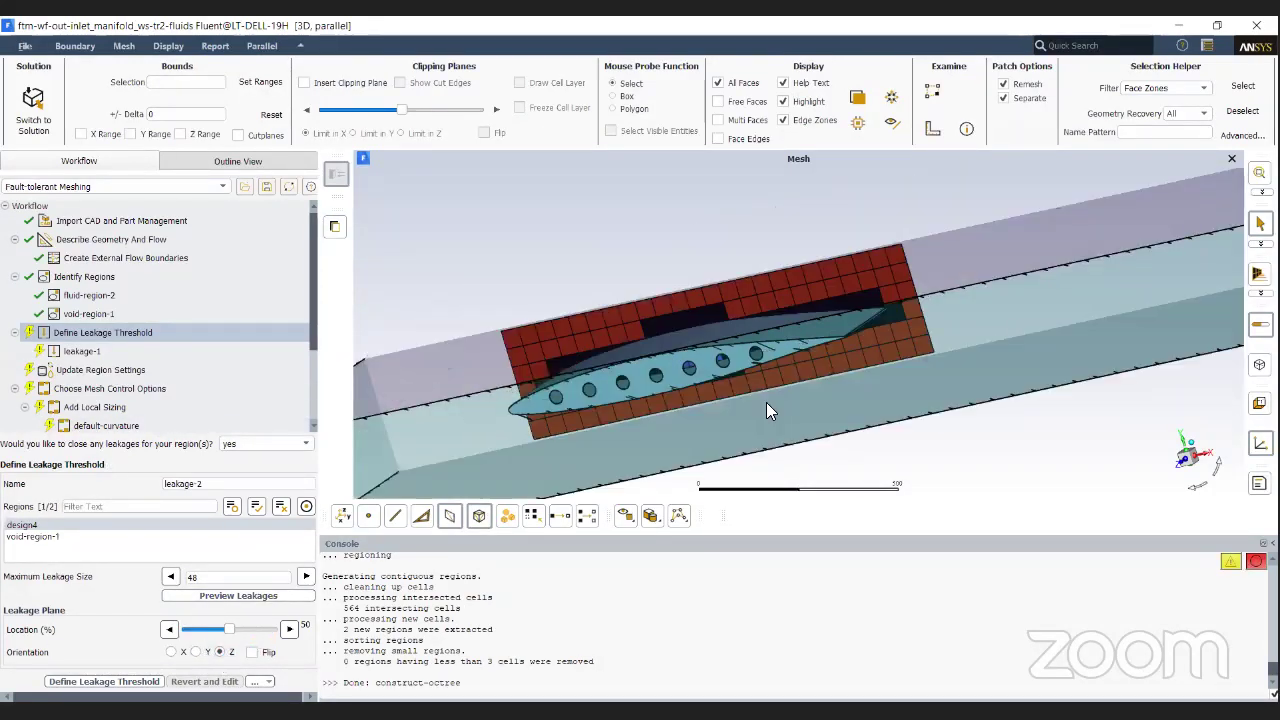
scroll(766, 370, up, 5)
scroll(812, 400, down, 5)
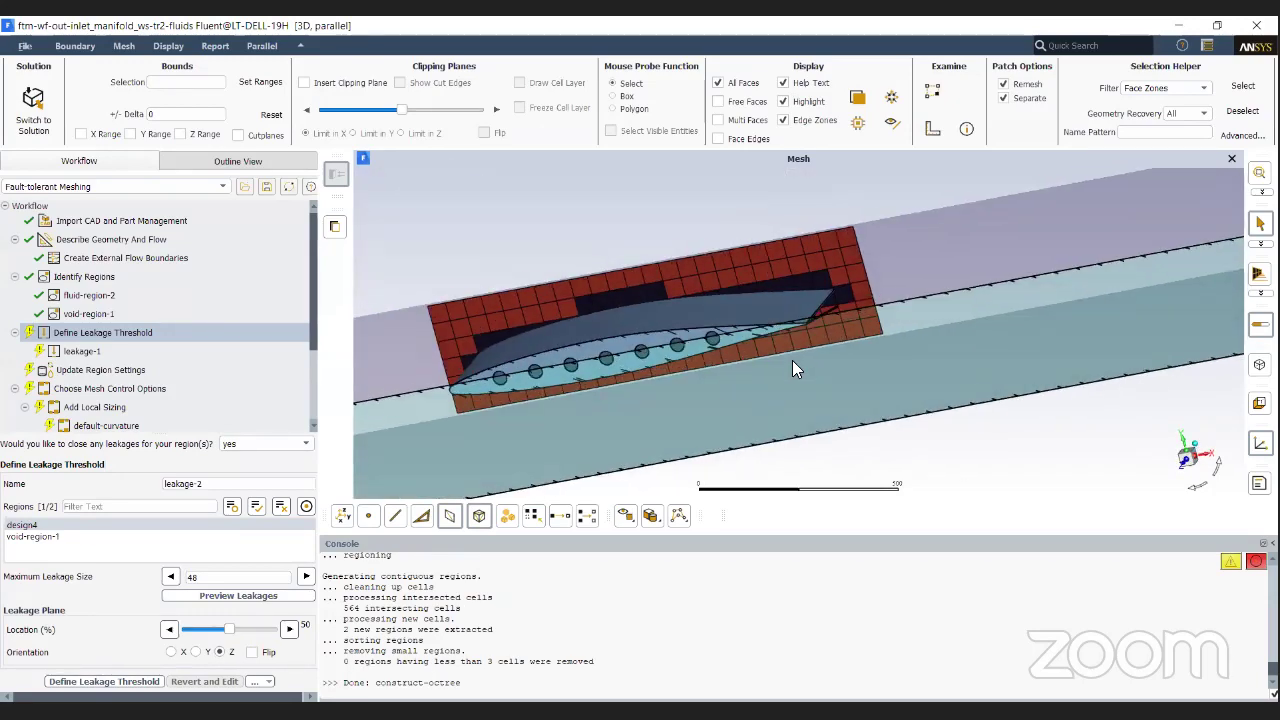
click(252, 652)
scroll(808, 266, up, 3)
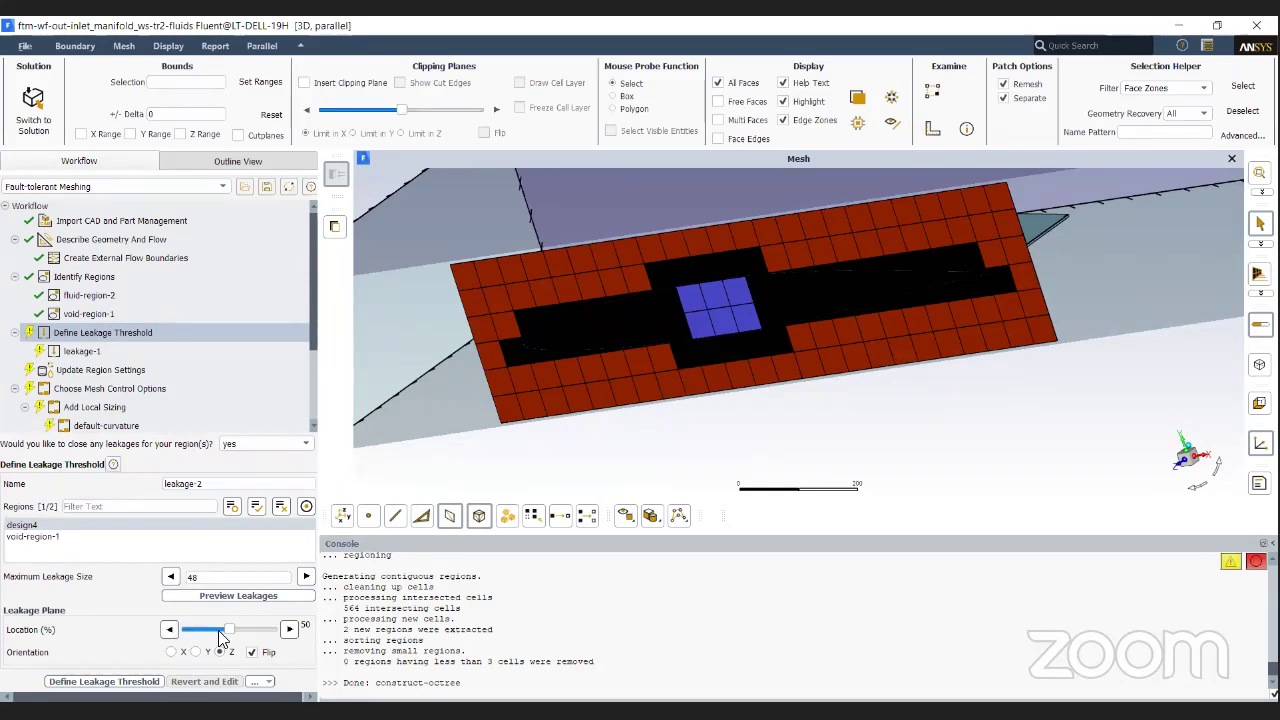
mouse_move(229, 632)
mouse_down()
mouse_move(217, 634)
mouse_move(254, 637)
mouse_move(178, 648)
mouse_move(318, 630)
mouse_move(229, 640)
mouse_up()
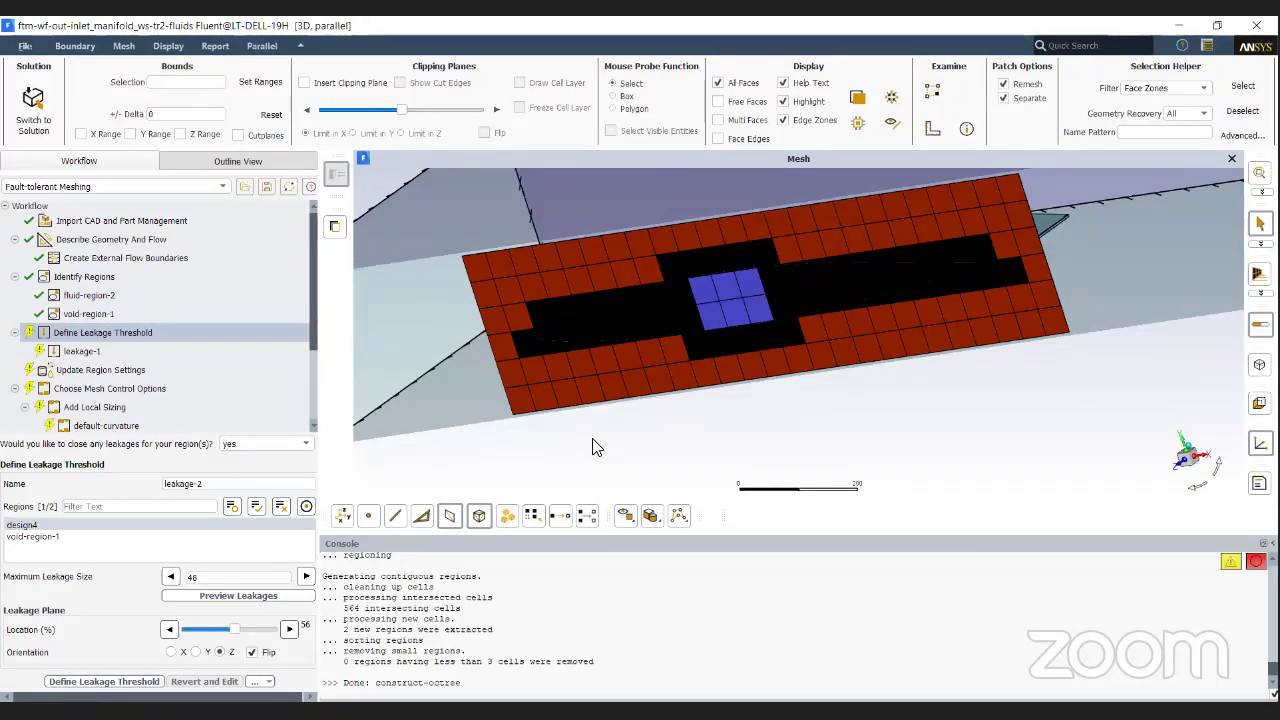
Step: Define the leakage threshold leakage-2 for void-region-1, completing the incomplete upstream leakage-1 task as well
click(128, 686)
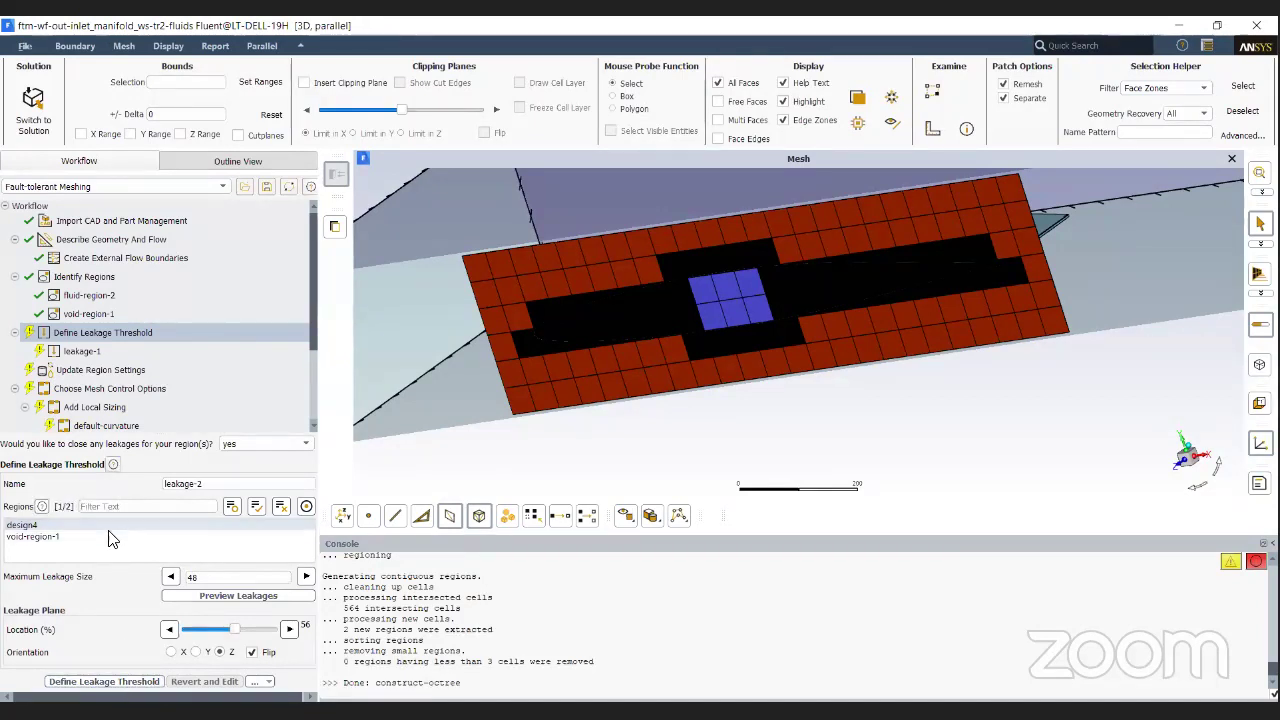
click(123, 682)
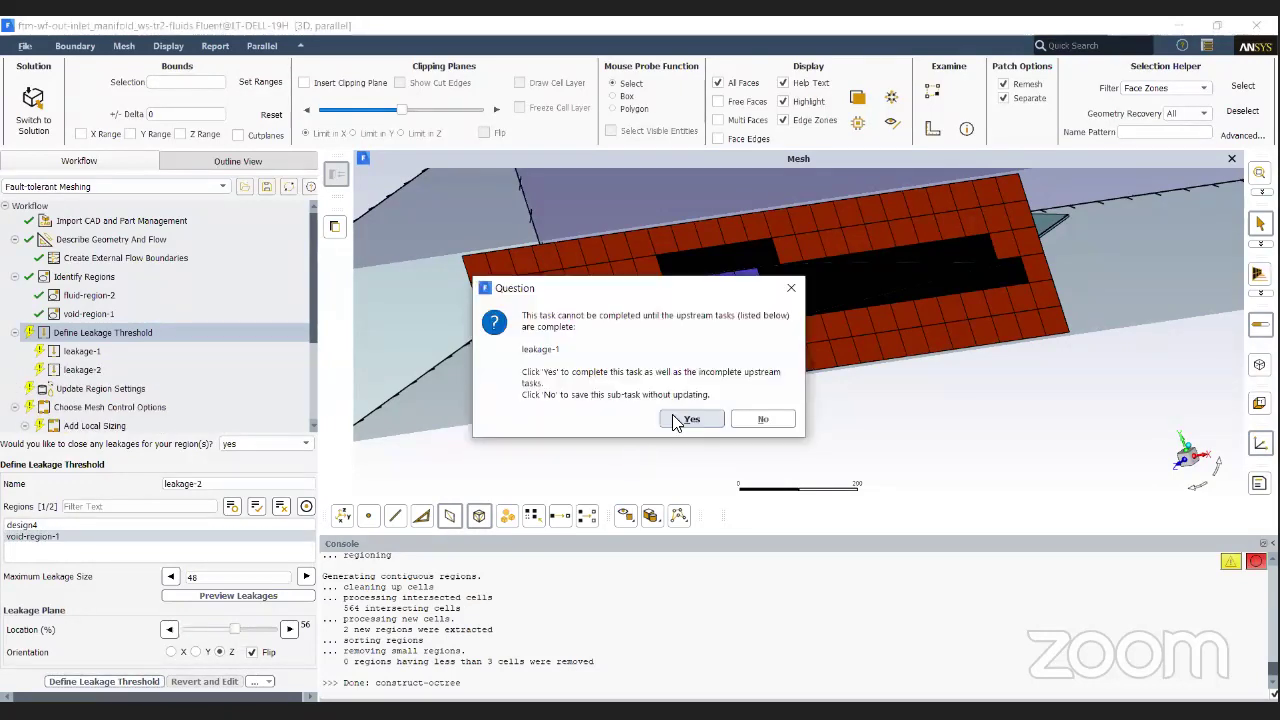
click(689, 420)
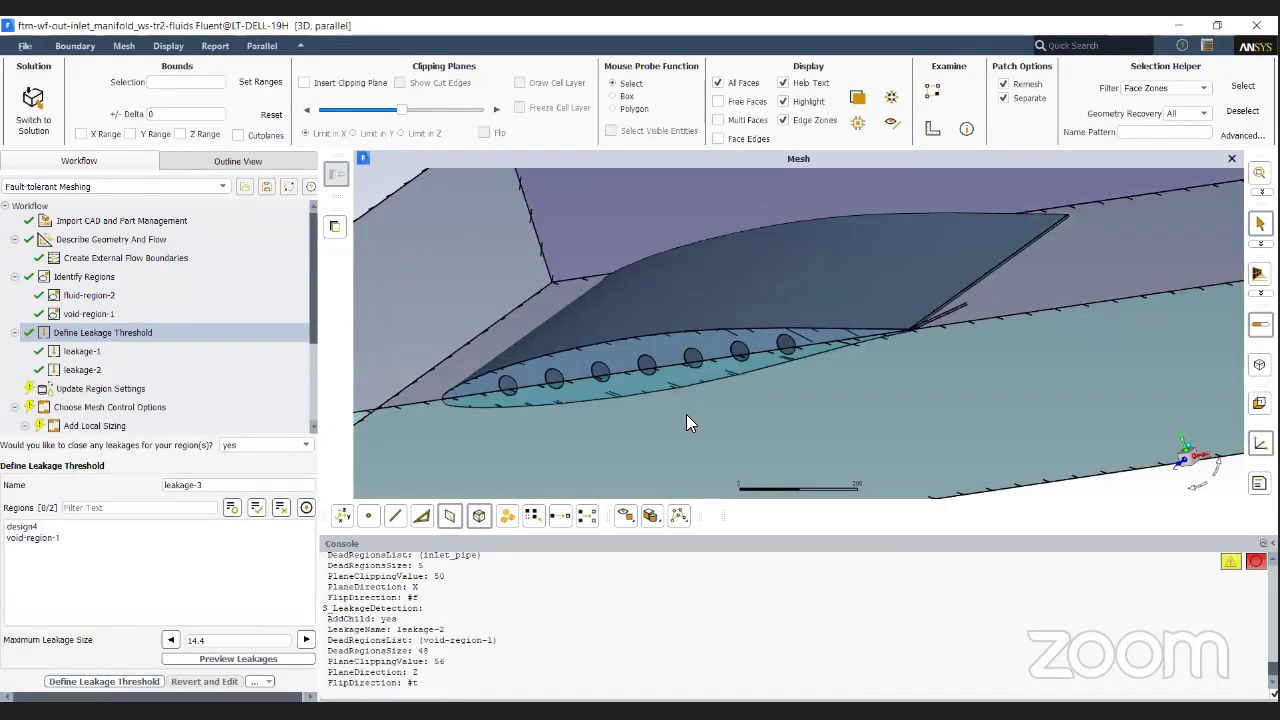
Step: Delete the leakage-1 task from Define Leakage Threshold, accepting that leakage-2 goes out of date
click(83, 354)
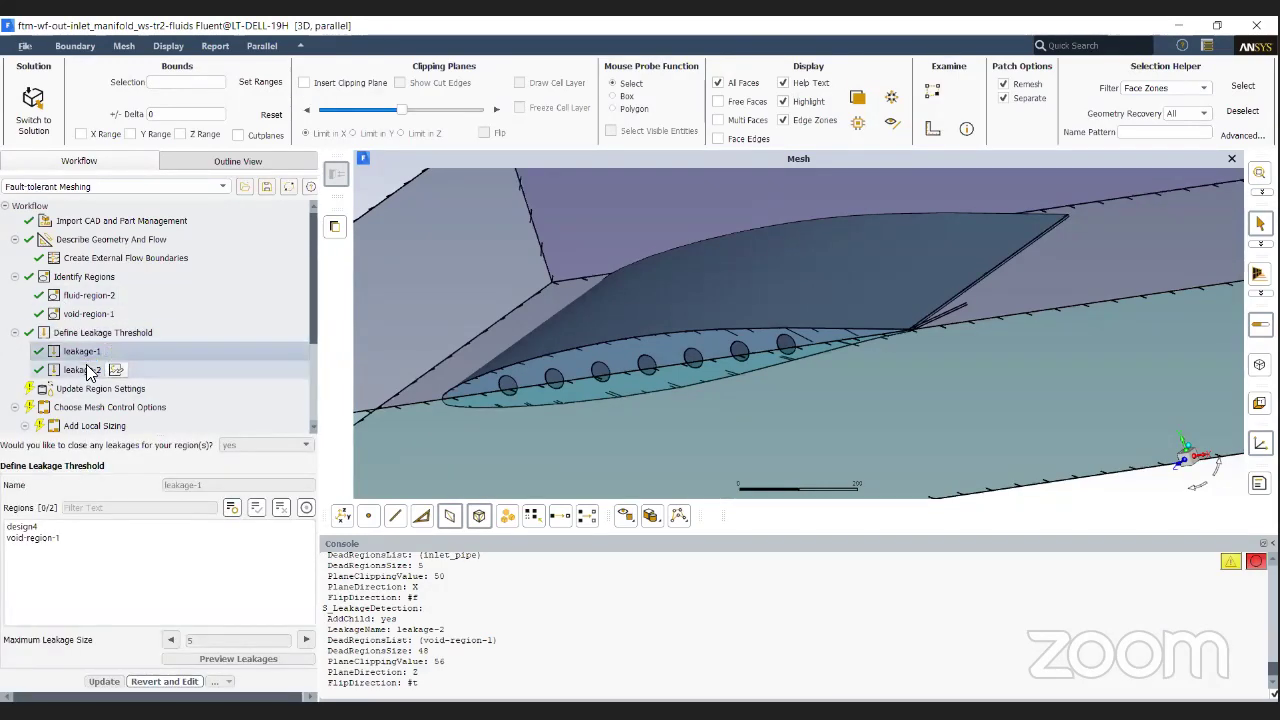
right_click(158, 354)
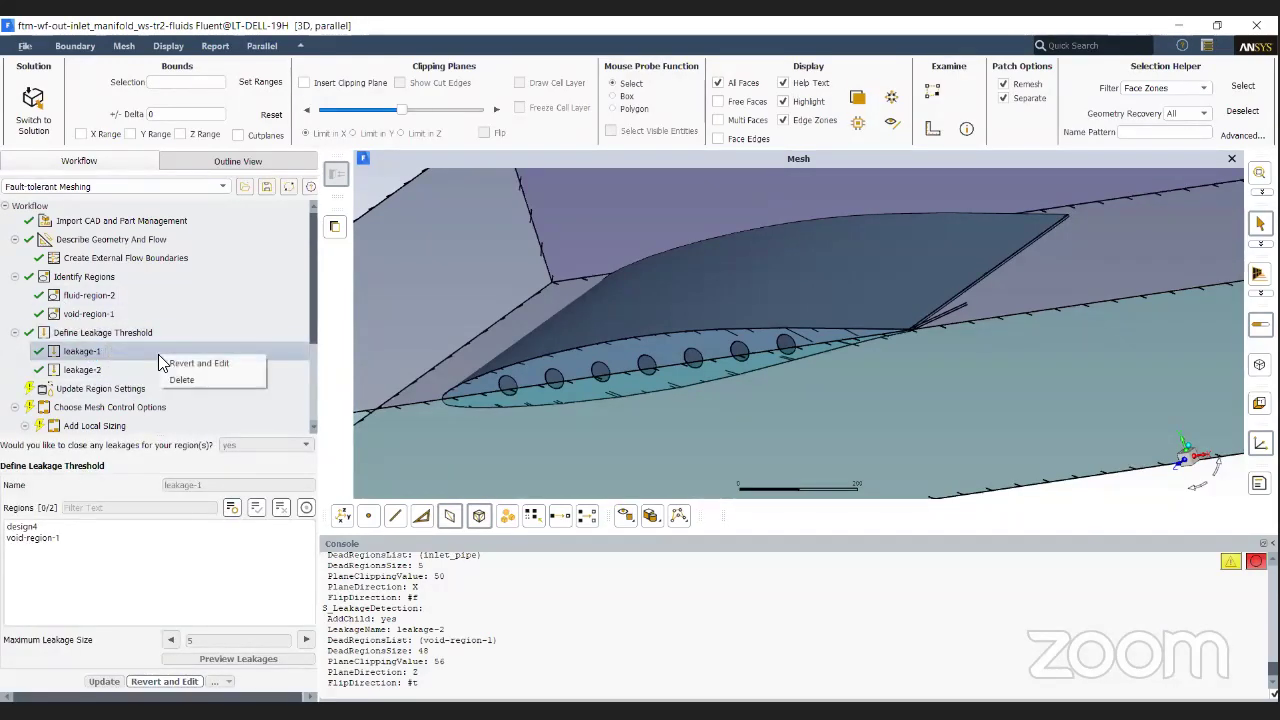
click(194, 378)
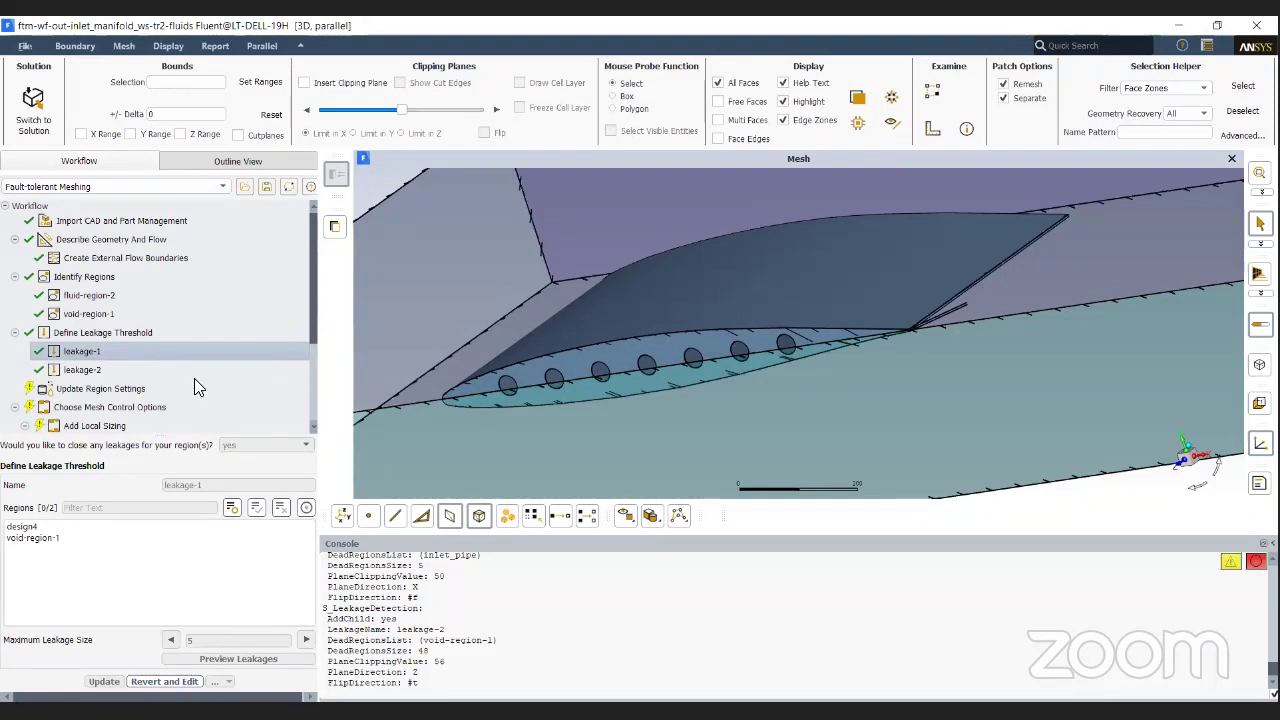
click(615, 385)
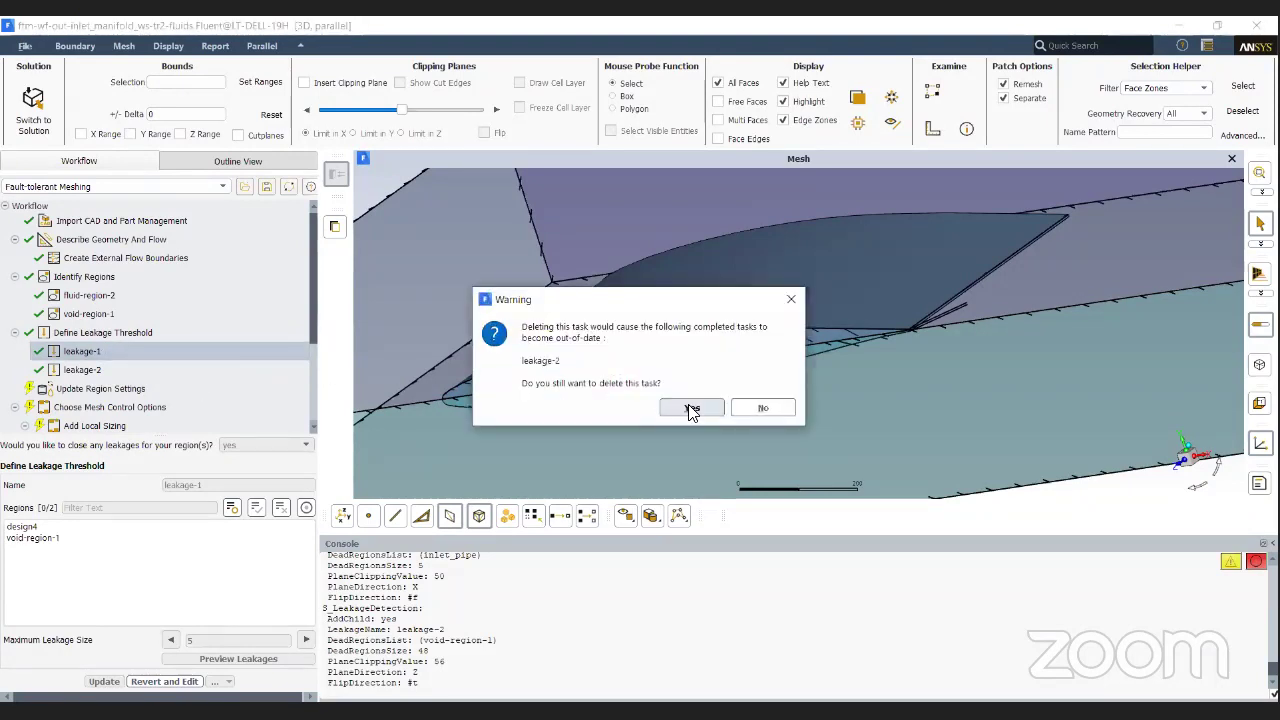
click(690, 408)
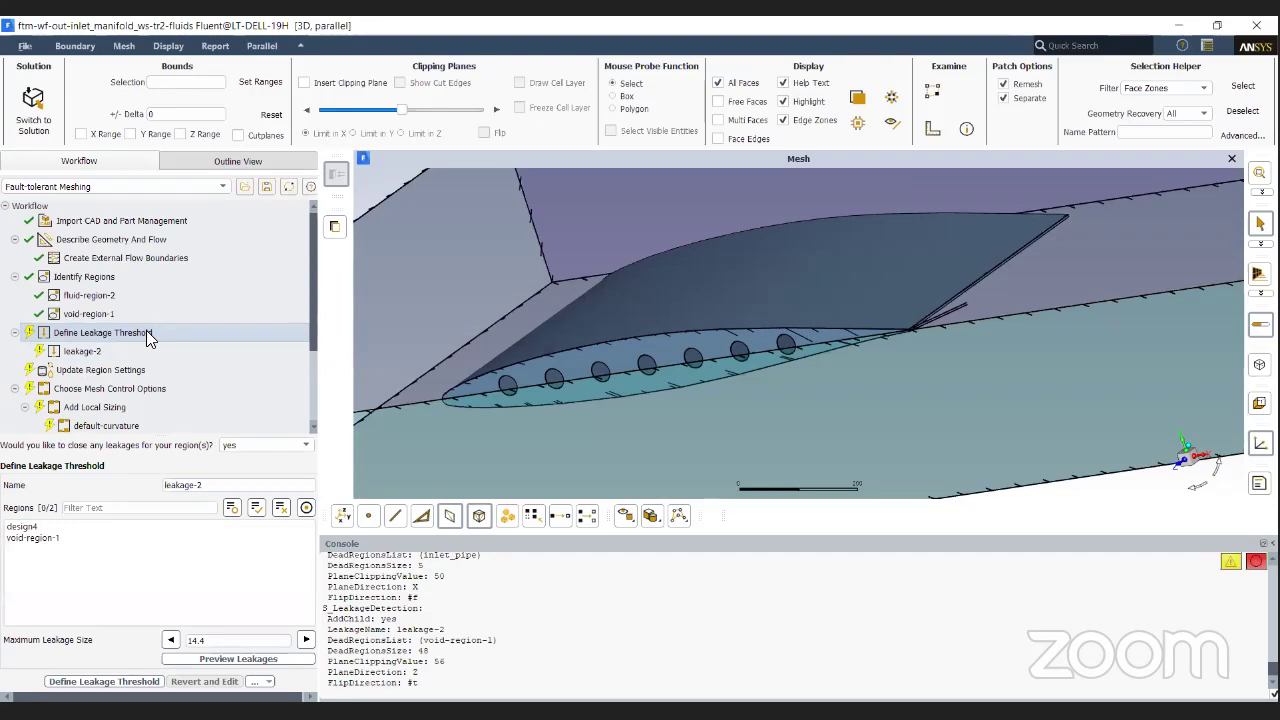
Step: Update the Define Leakage Threshold task with leakage-2 and update the regions with fluid-region-2 as the main fluid
right_click(148, 332)
click(182, 374)
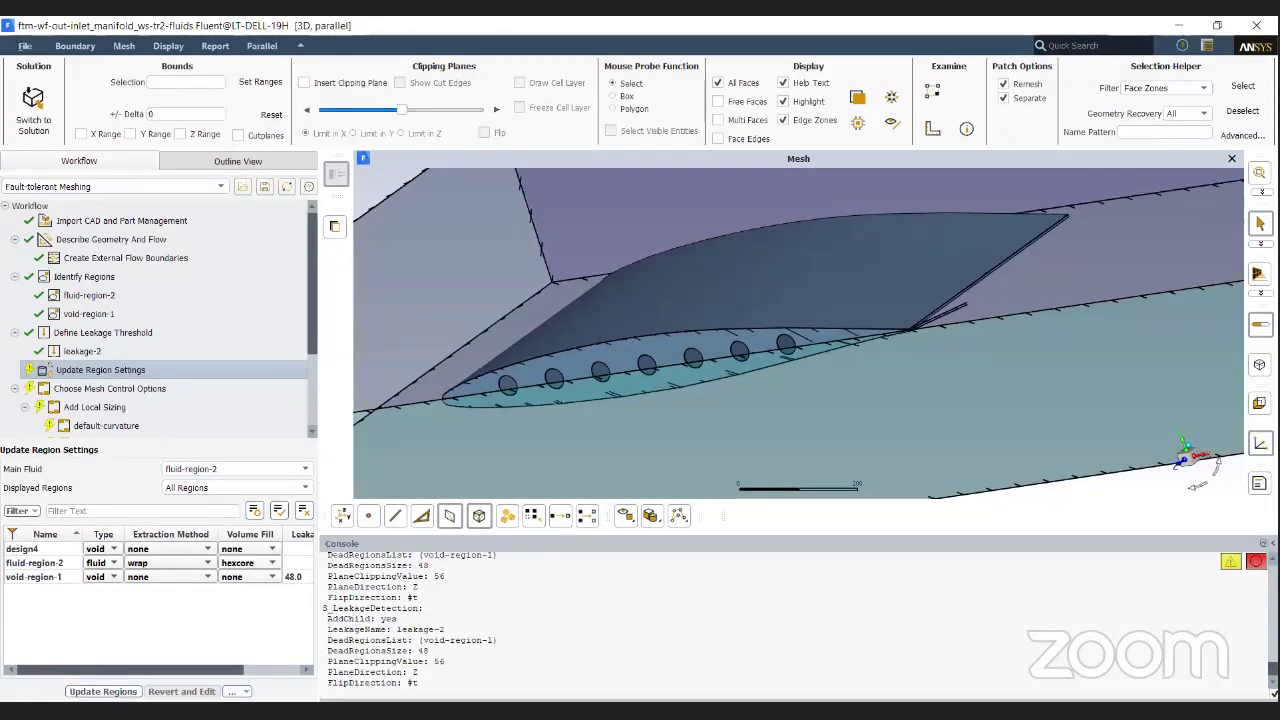
click(102, 691)
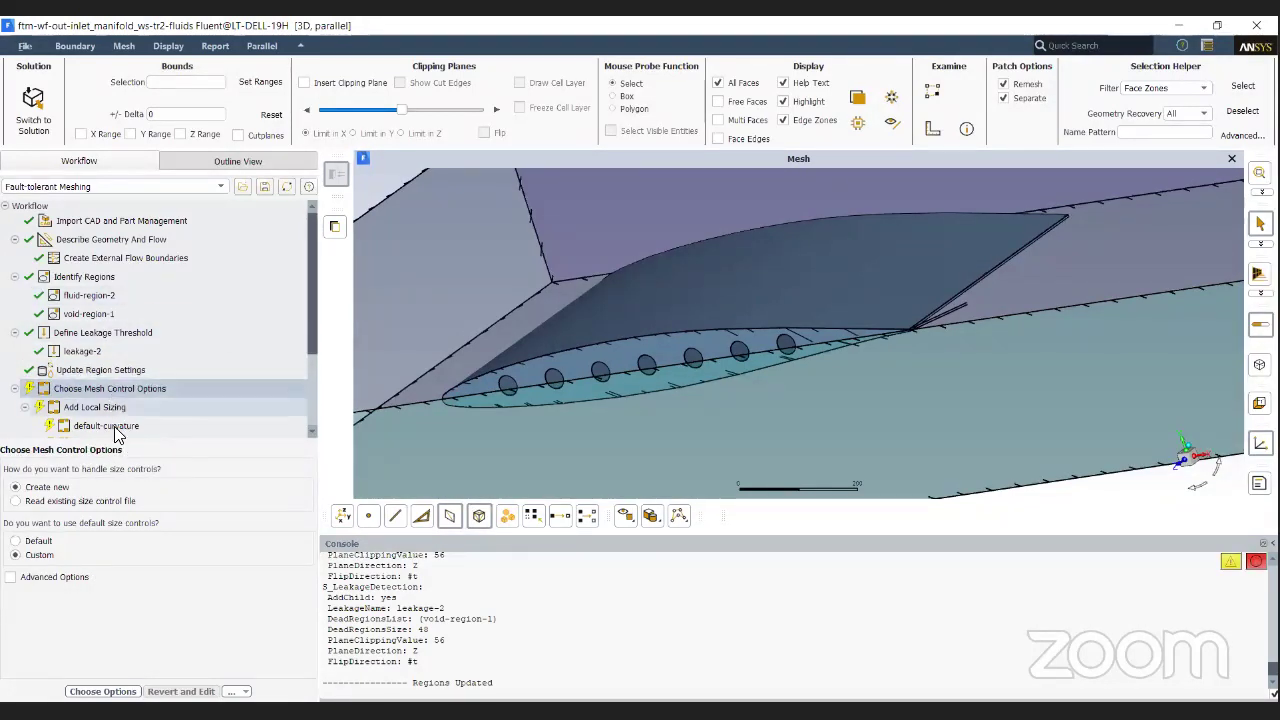
Step: Choose the default size controls in the mesh control options and generate the surface mesh
click(38, 541)
click(134, 691)
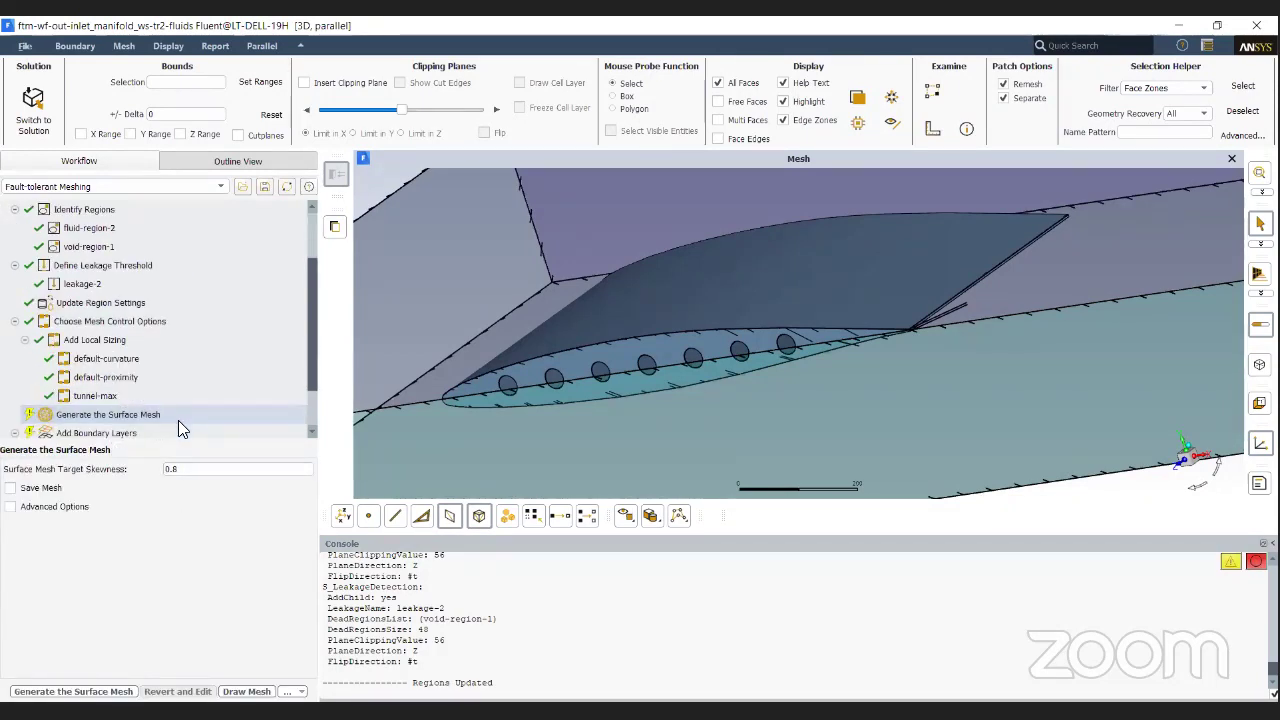
click(128, 691)
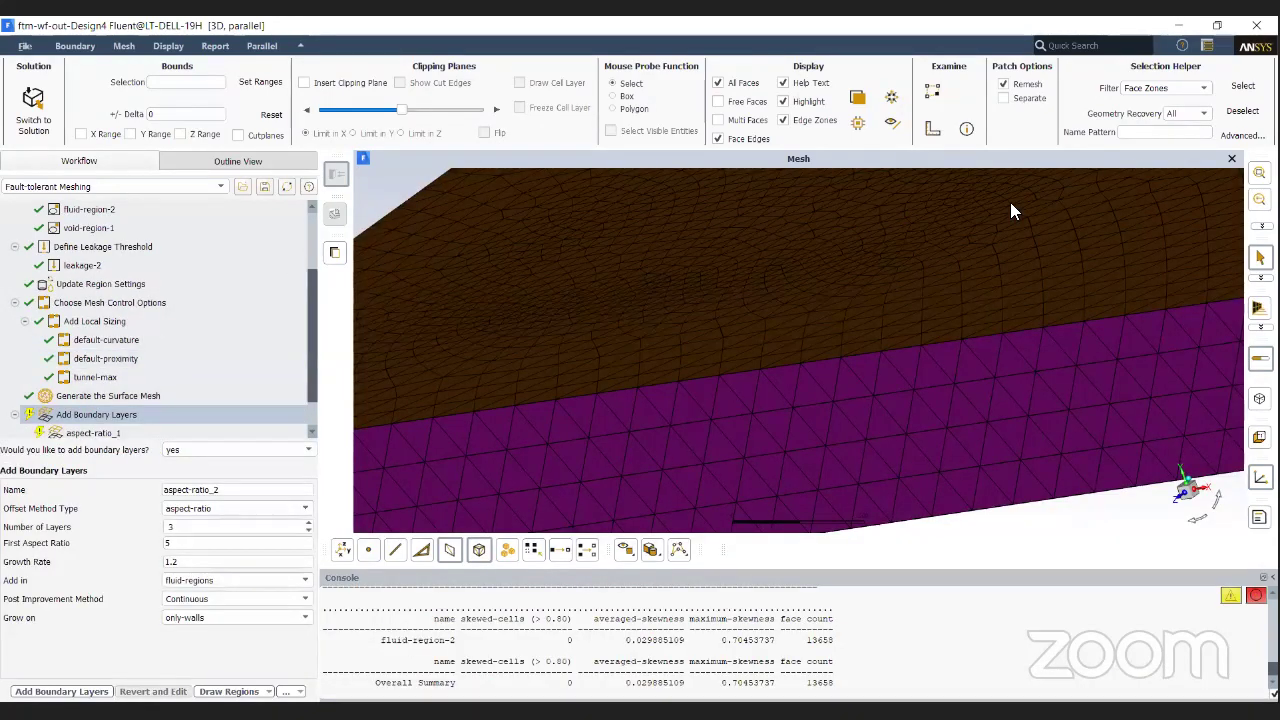
Step: Examine the surface mesh of the tunnel and wing from inside, using a clipping plane limited in Z
scroll(1012, 370, down, 5)
middle_drag(880, 340, 920, 366)
click(370, 85)
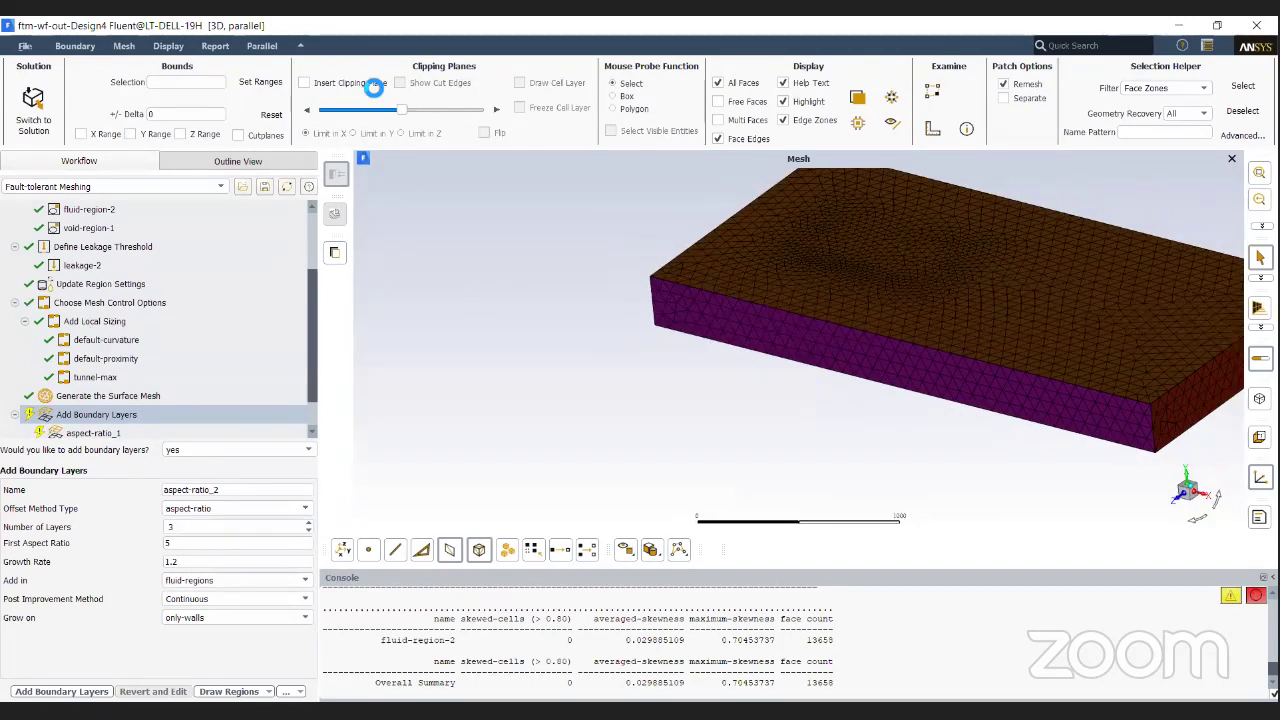
middle_drag(902, 262, 800, 262)
click(424, 134)
scroll(702, 248, up, 3)
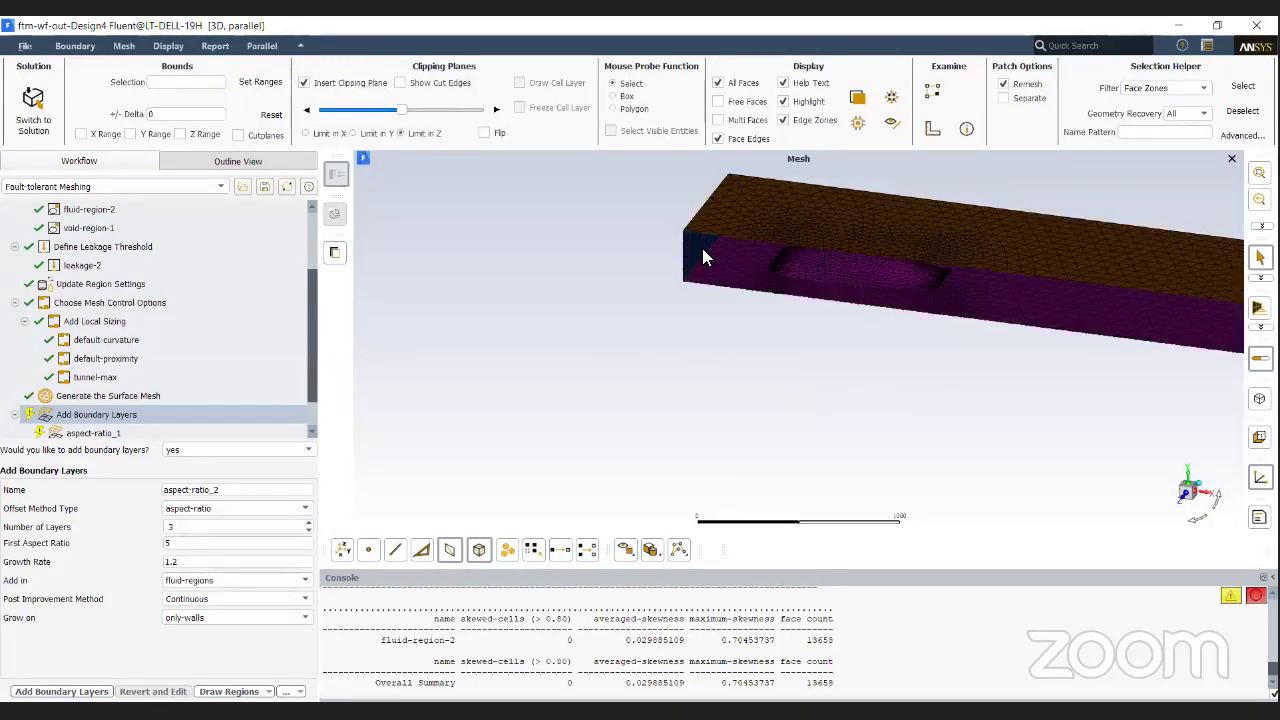
drag(886, 254, 752, 298)
scroll(752, 298, up, 4)
drag(798, 342, 516, 326)
scroll(574, 320, up, 3)
scroll(678, 300, up, 2)
scroll(560, 340, down, 5)
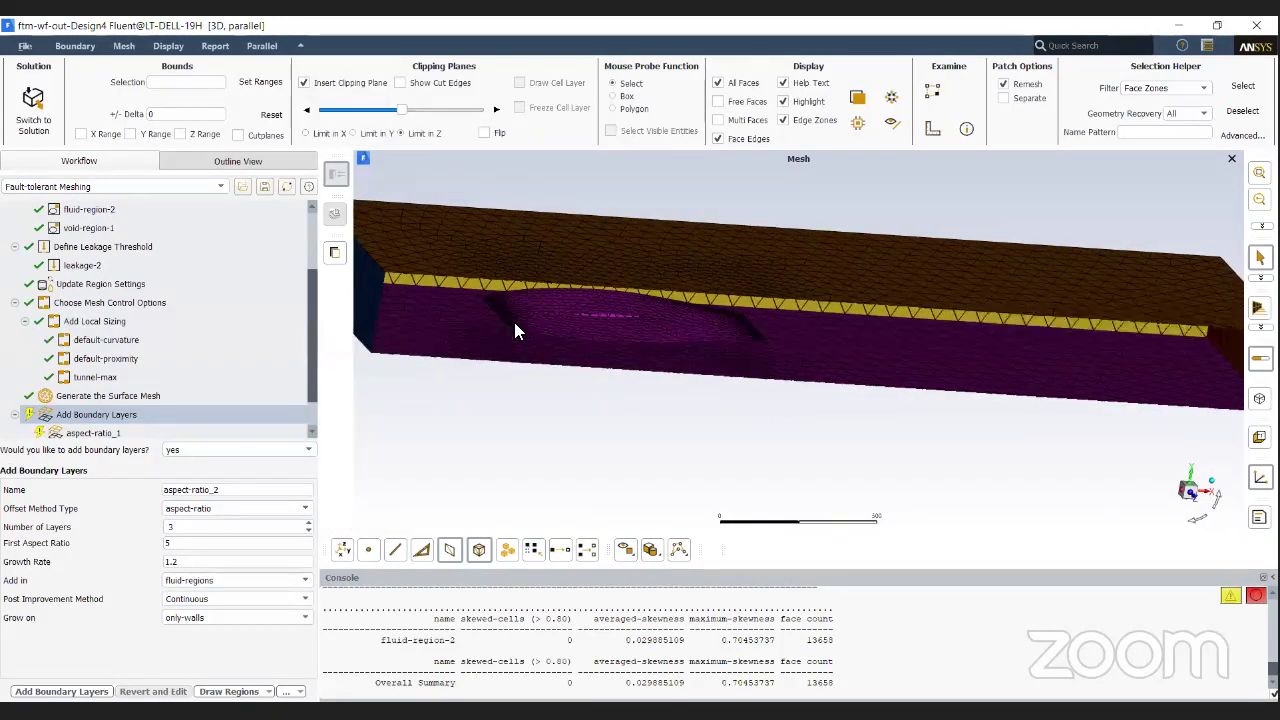
scroll(532, 325, up, 3)
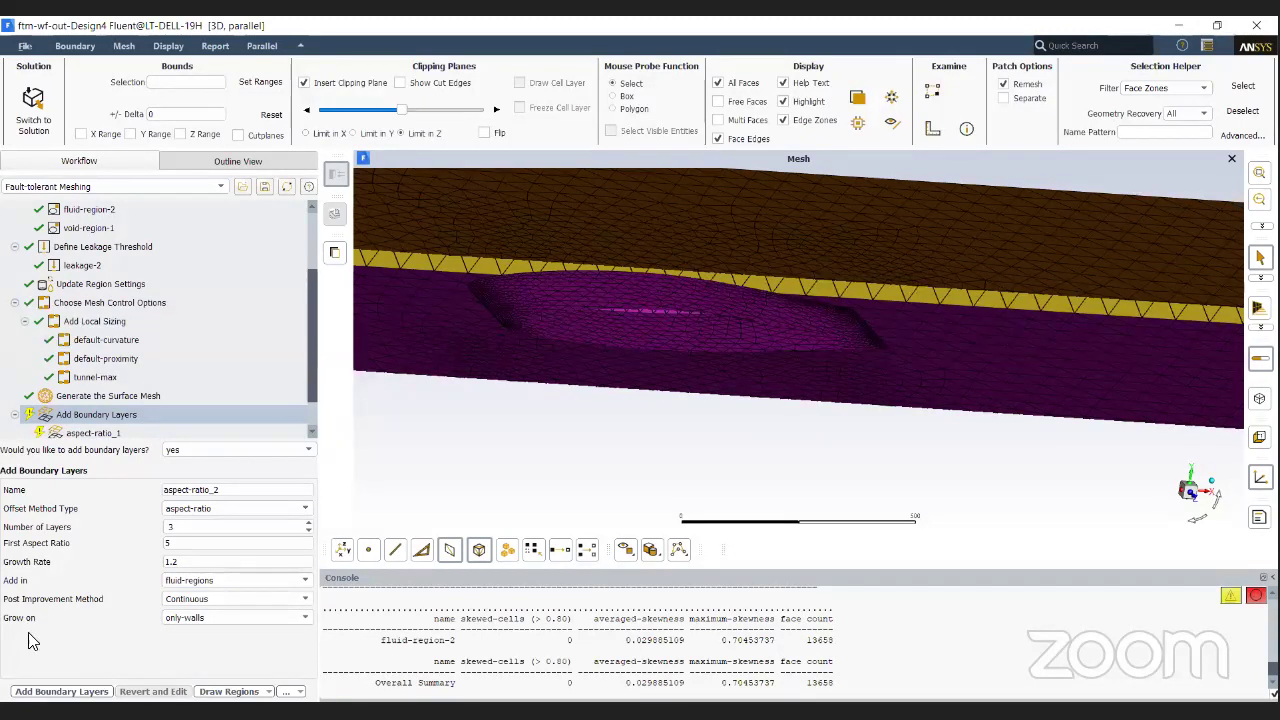
Step: Try to add boundary layers aspect-ratio_2 with 1 layer, completing the incomplete upstream aspect-ratio_1 task as well
click(78, 527)
text(1)
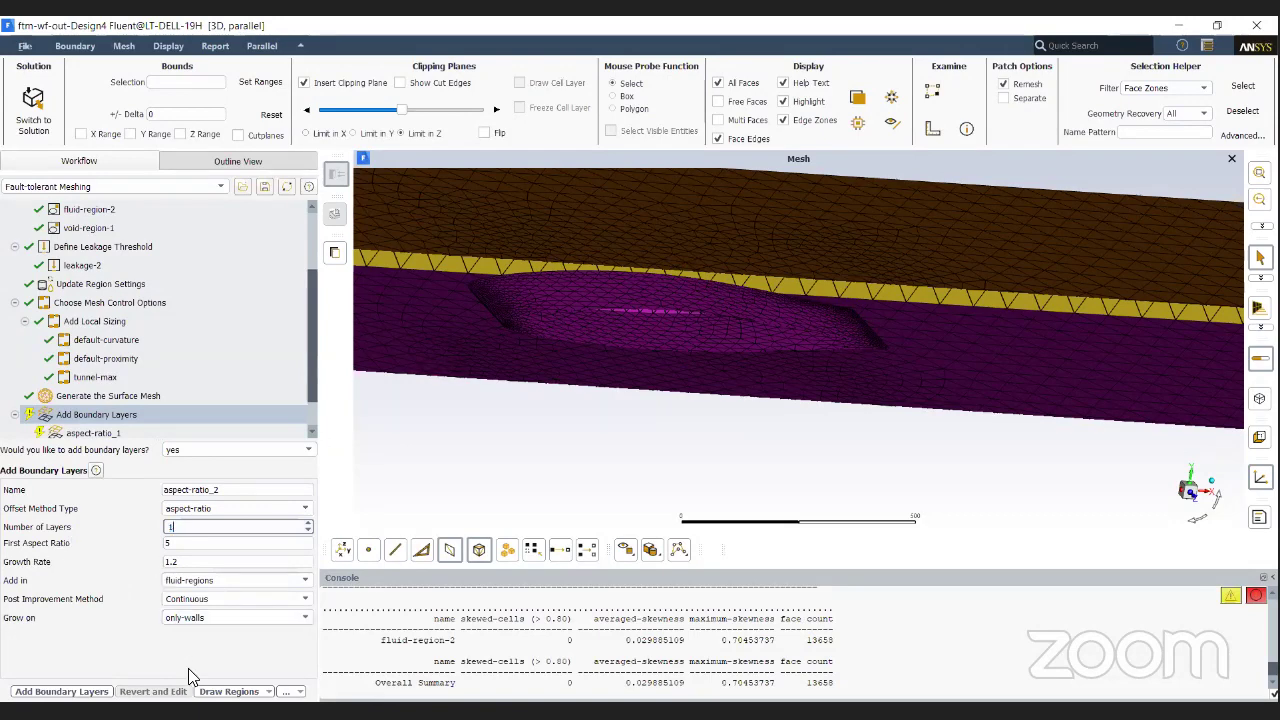
click(95, 691)
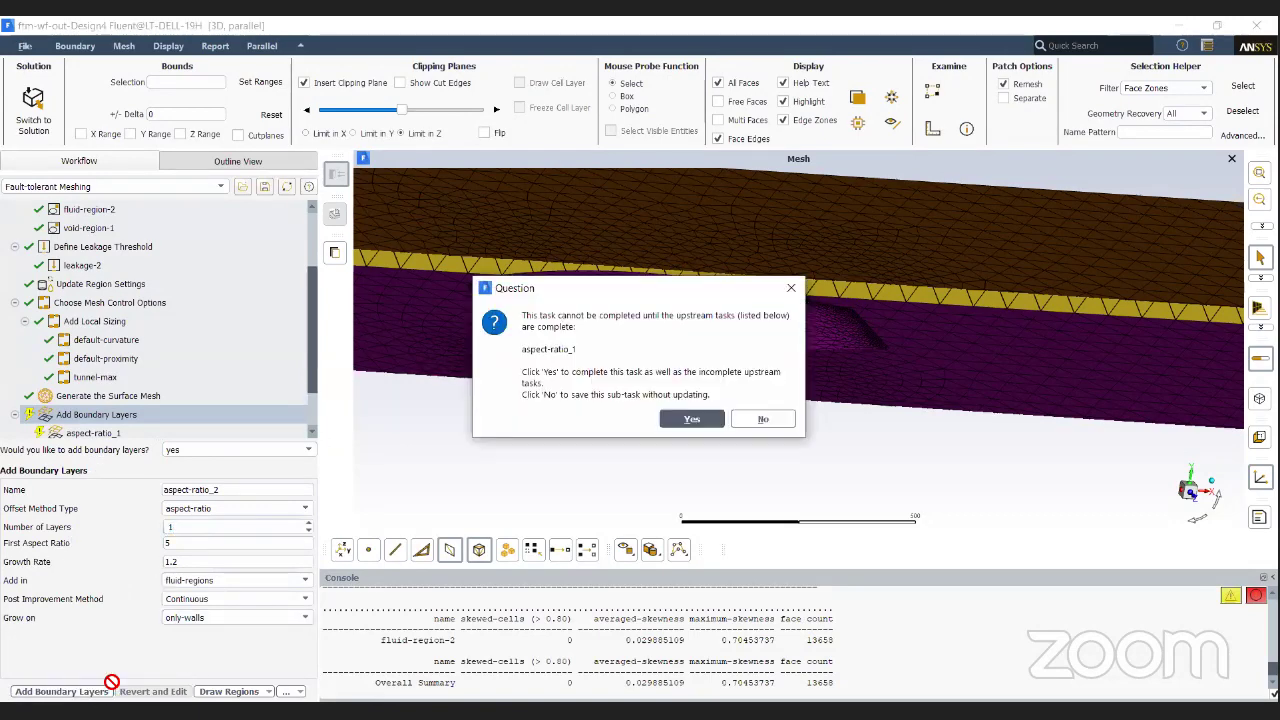
click(692, 421)
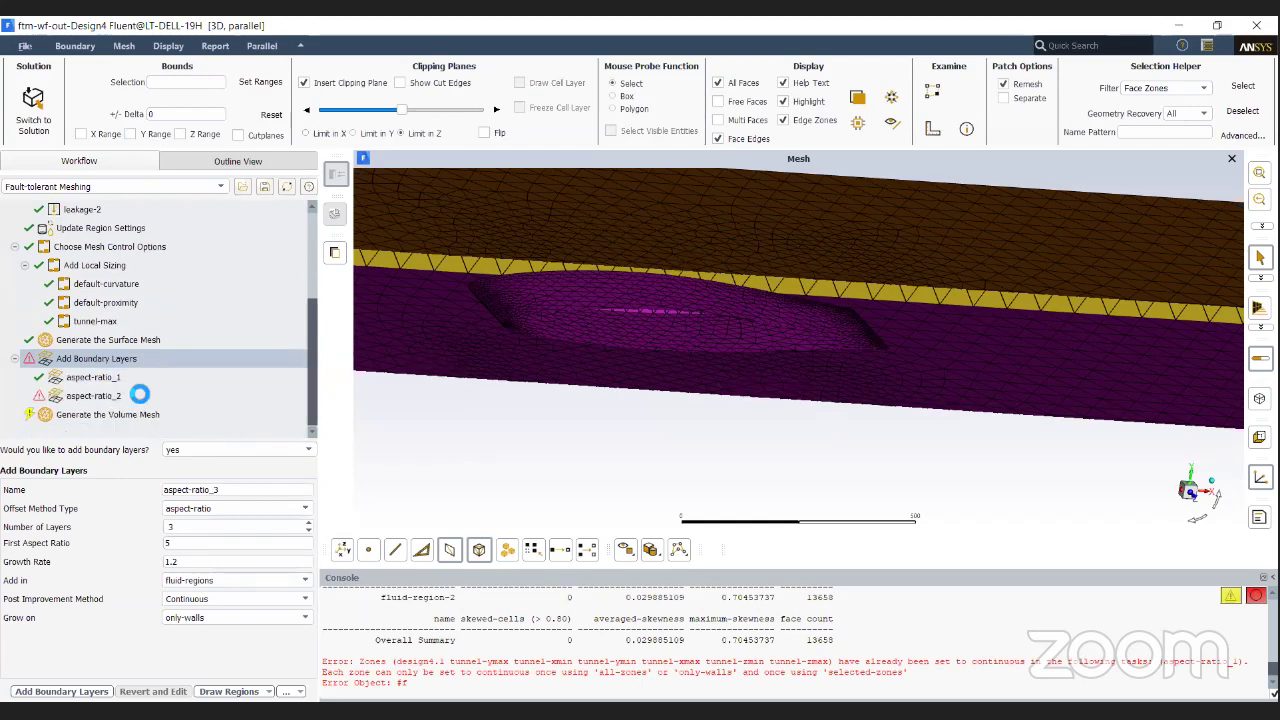
Step: Delete the aspect-ratio_2 task from Add Boundary Layers, keeping aspect-ratio_1
click(138, 395)
right_click(140, 394)
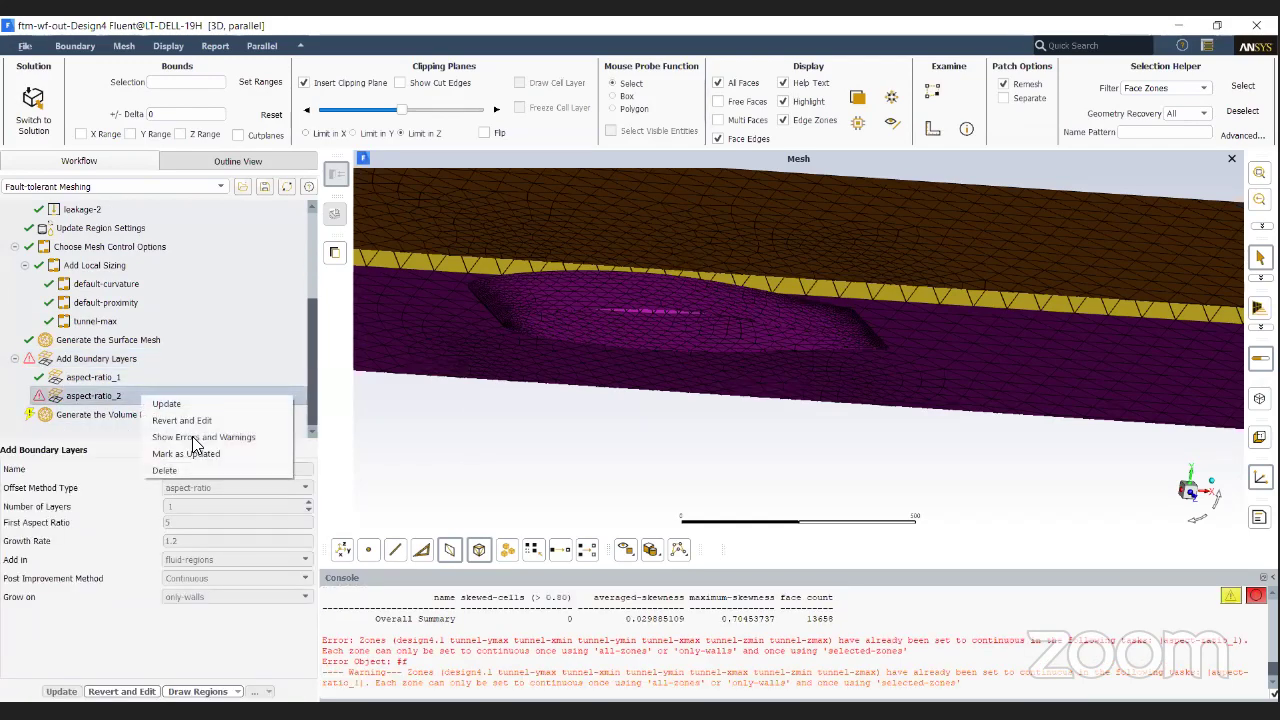
click(192, 468)
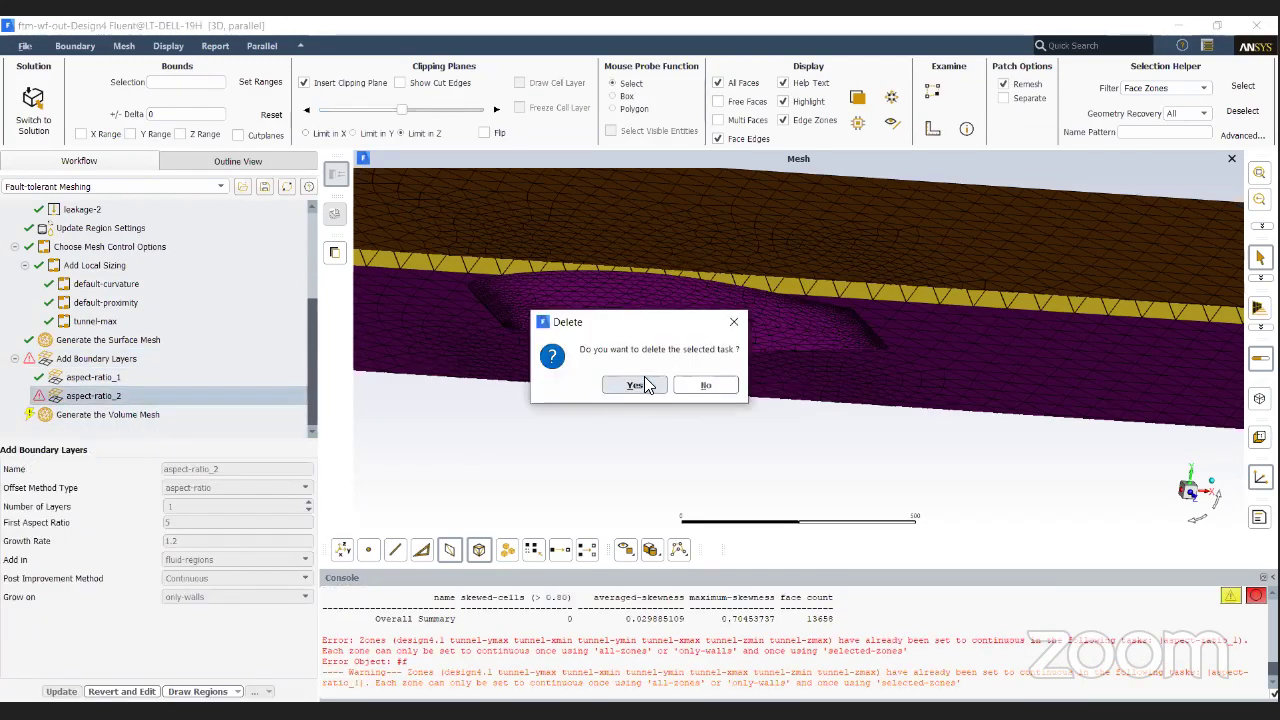
click(644, 379)
Step: Generate the volume mesh for the wing tunnel with the existing task settings
click(122, 420)
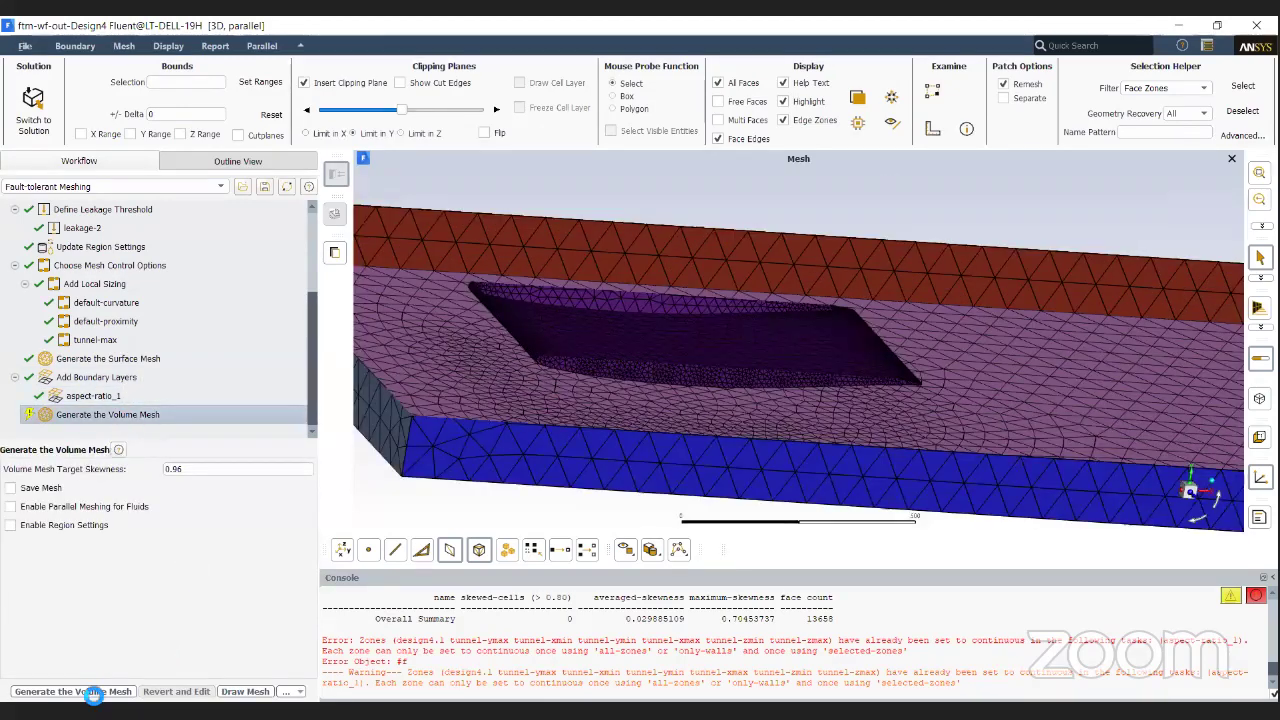
click(88, 692)
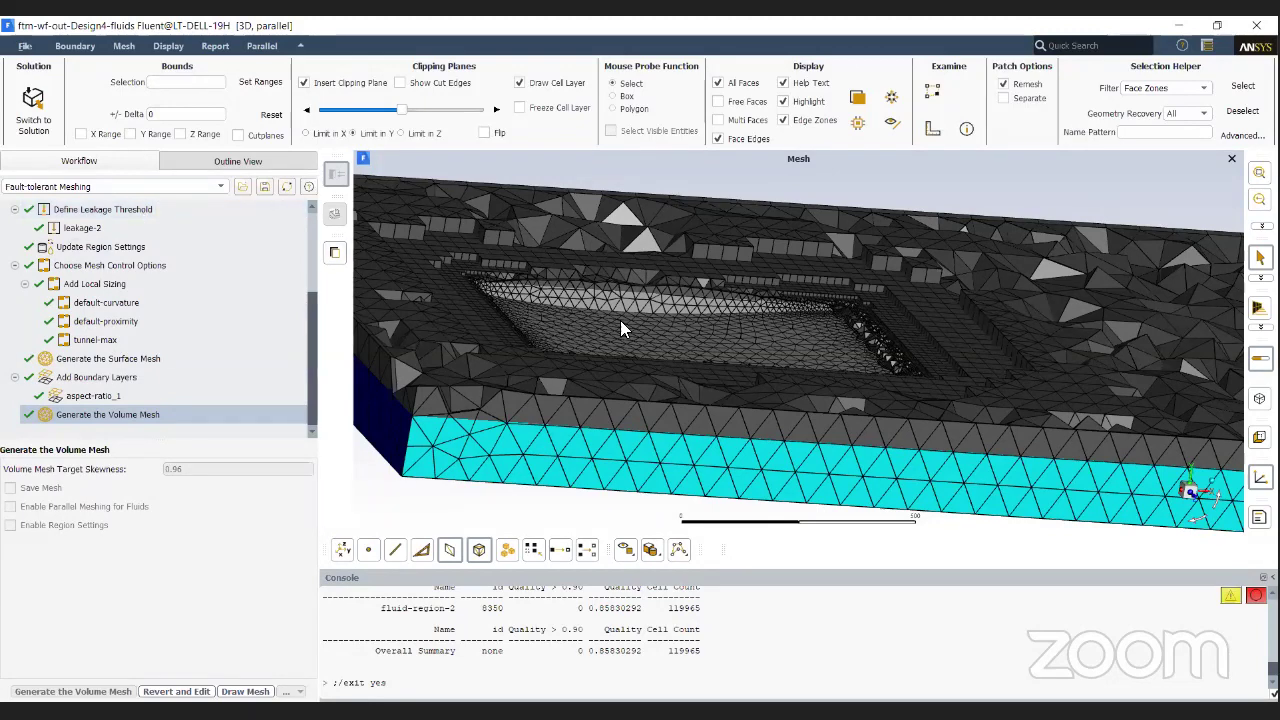
Step: Examine the volume mesh cells around the wing edges and across the tunnel in the section limited in Y
drag(618, 322, 694, 352)
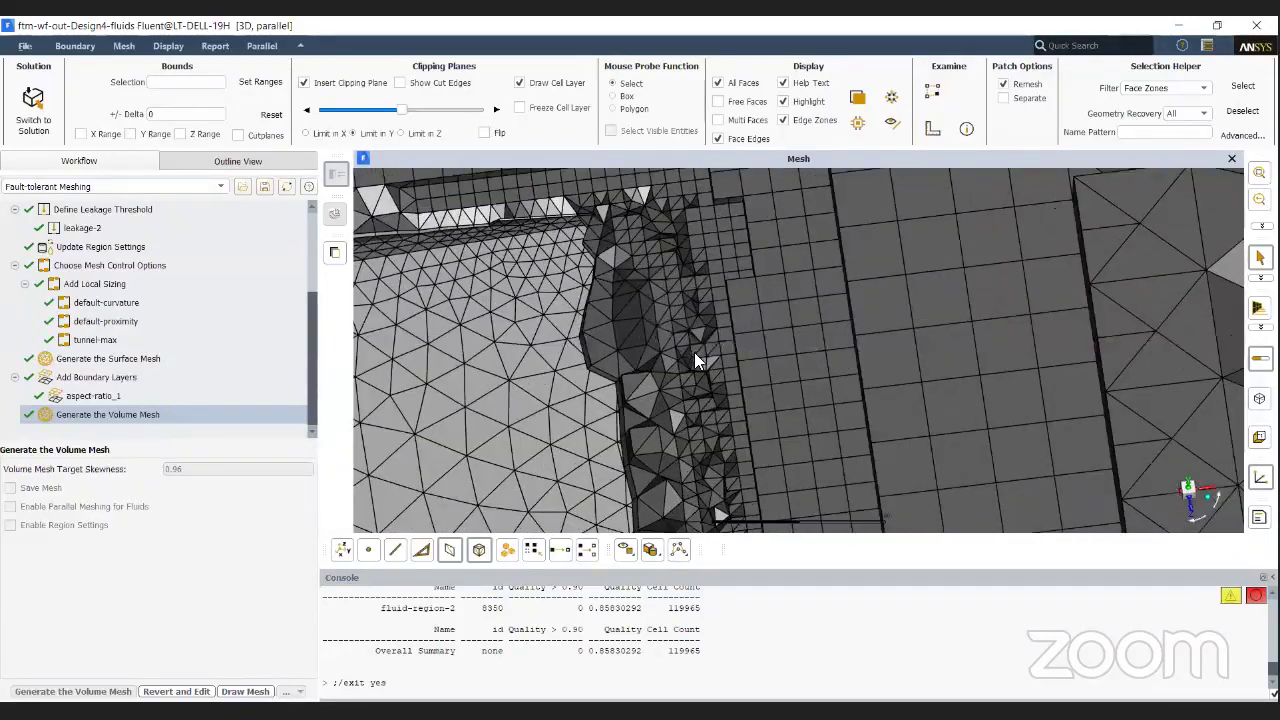
scroll(680, 280, down, 5)
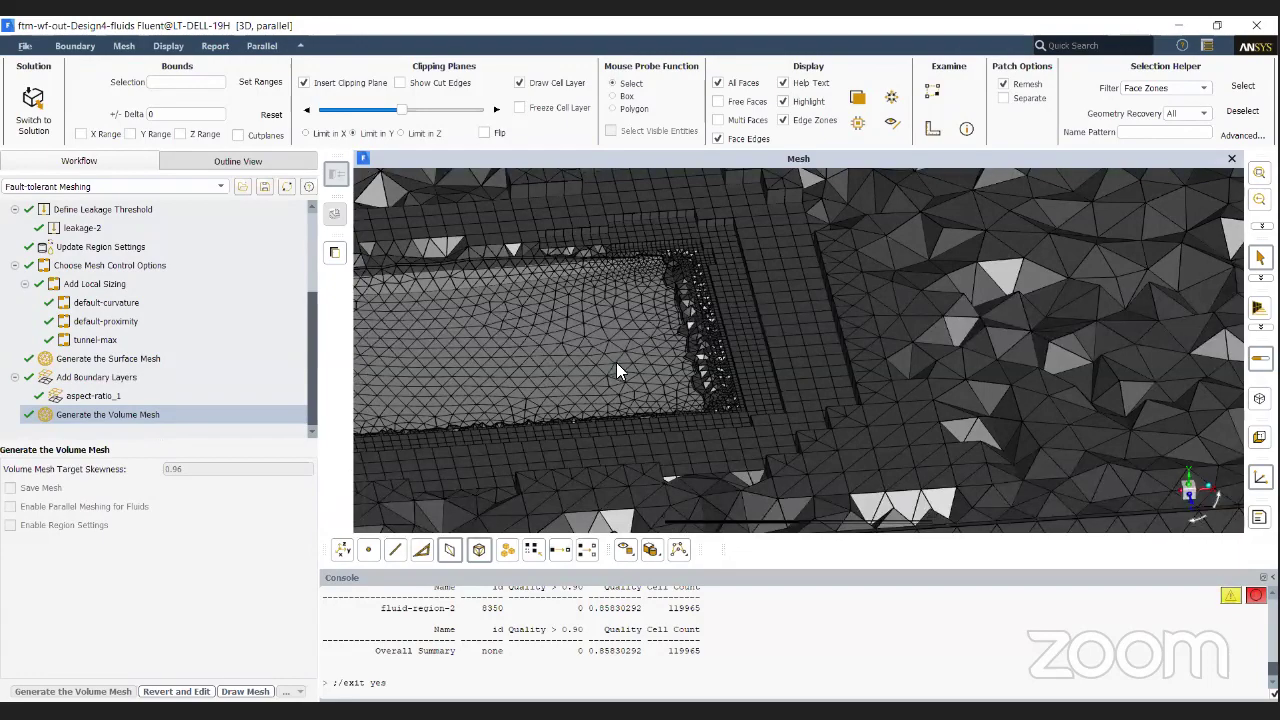
scroll(616, 370, down, 5)
drag(624, 378, 628, 214)
scroll(544, 378, up, 3)
scroll(538, 362, down, 3)
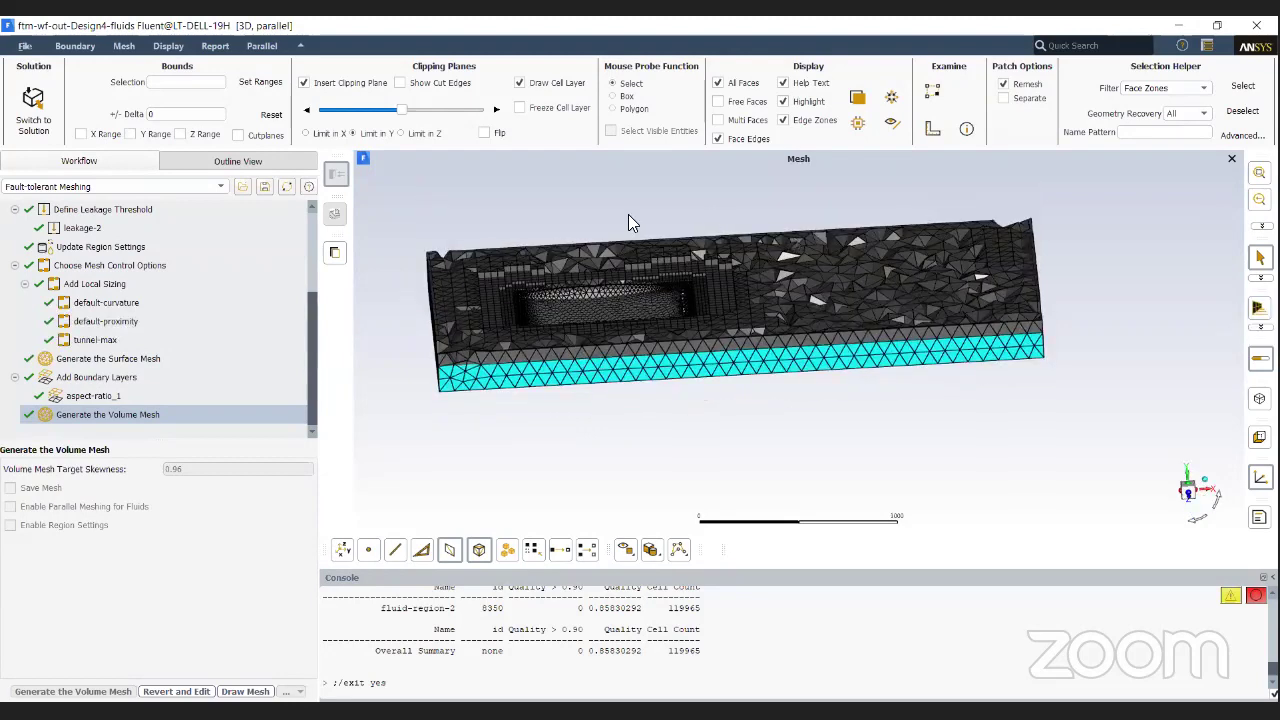
Step: Limit the clipping plane in Z and examine the volume mesh around the wing profile and its trailing edge
click(402, 133)
drag(576, 263, 446, 326)
scroll(446, 320, up, 2)
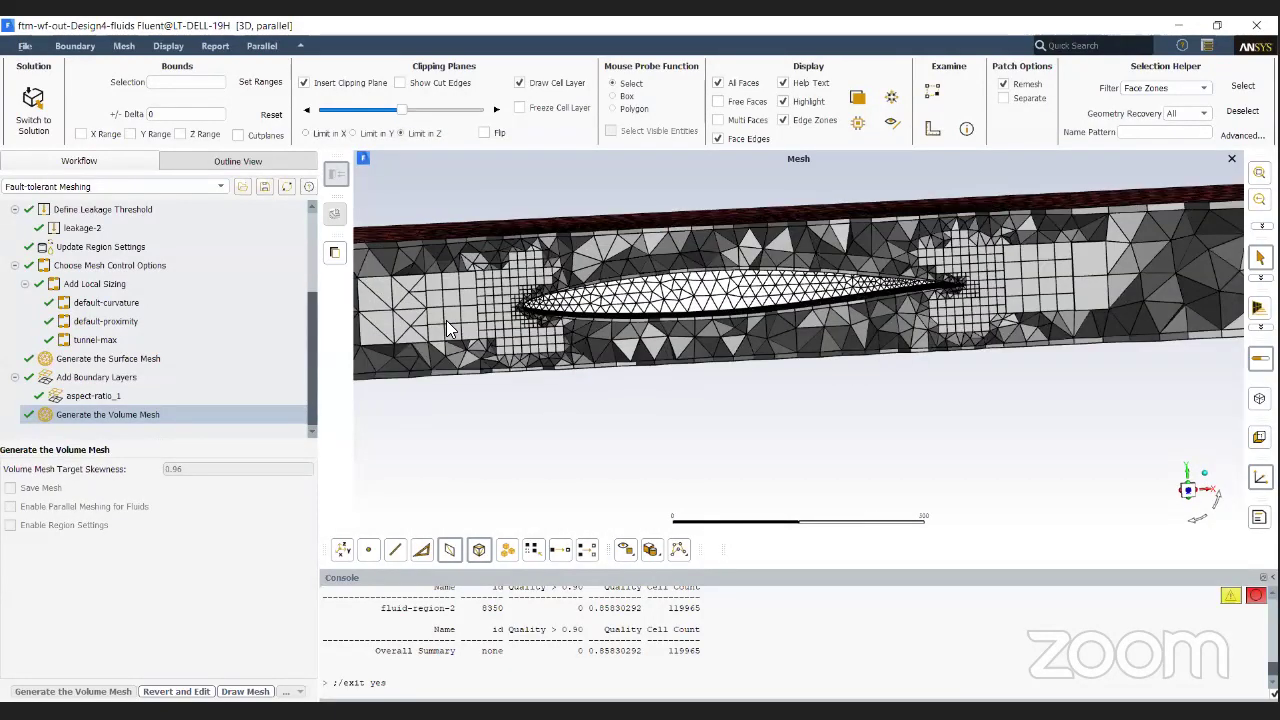
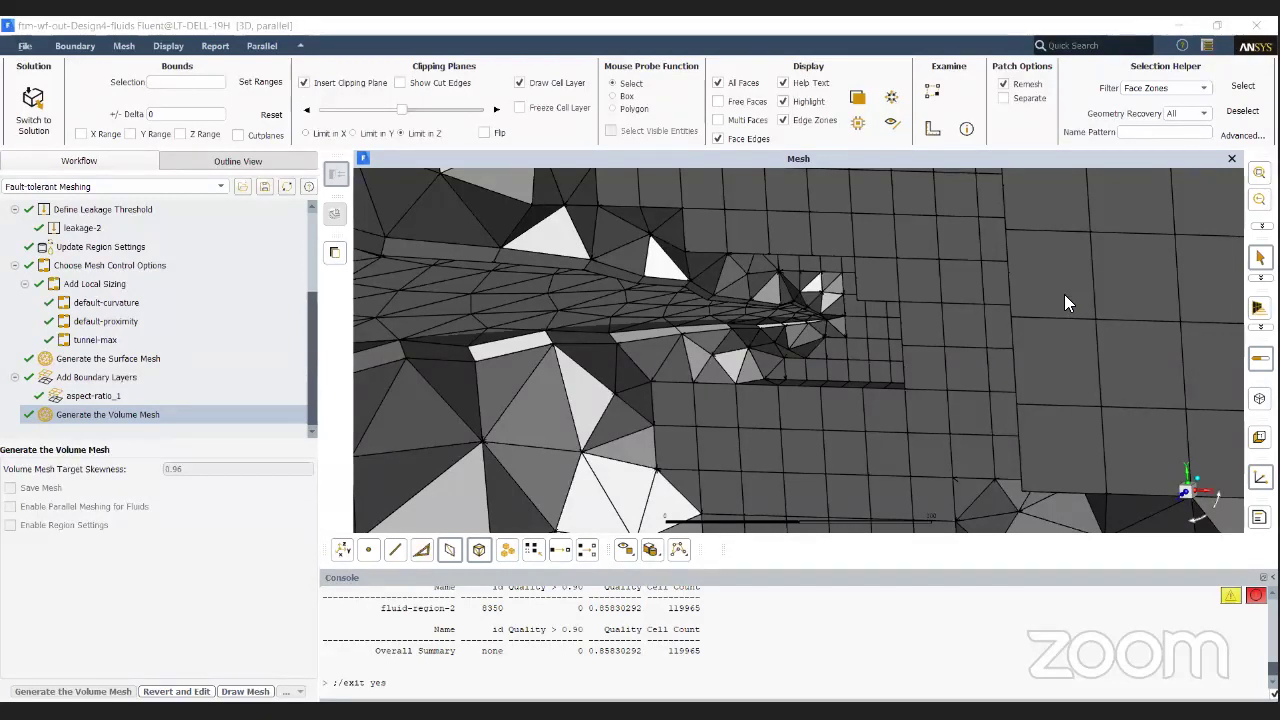
scroll(1066, 294, down, 3)
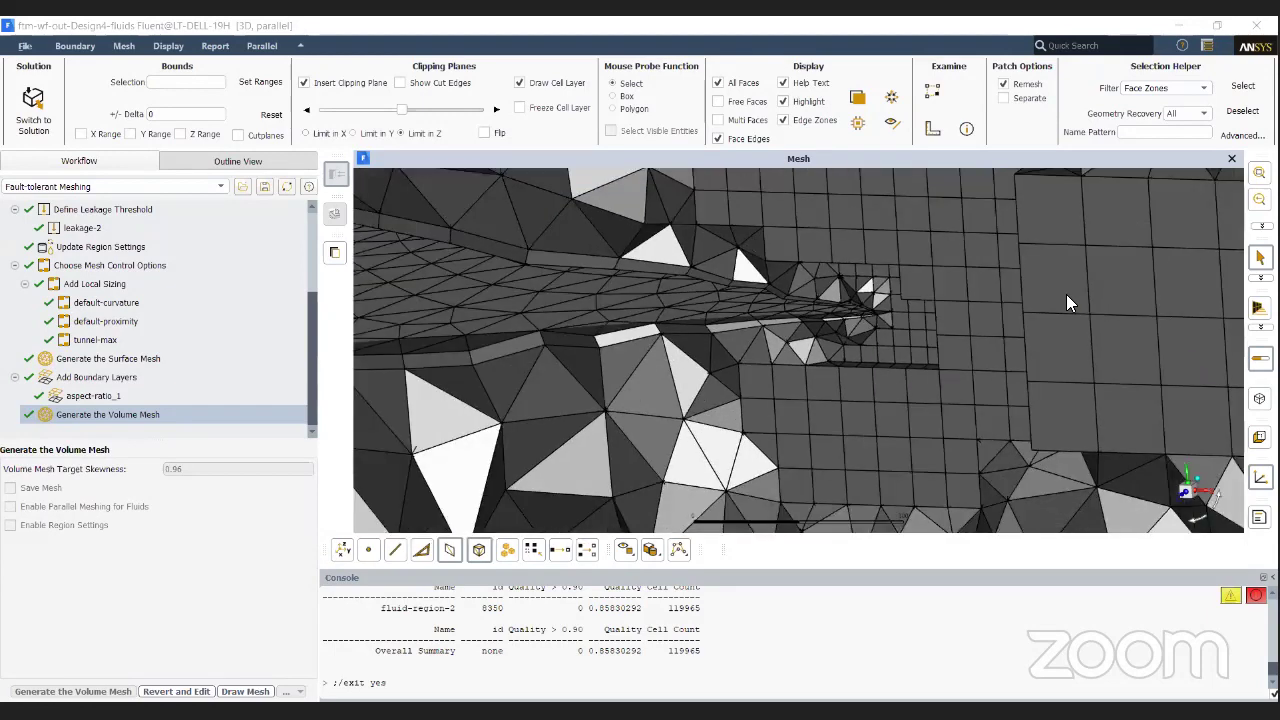
scroll(996, 294, down, 2)
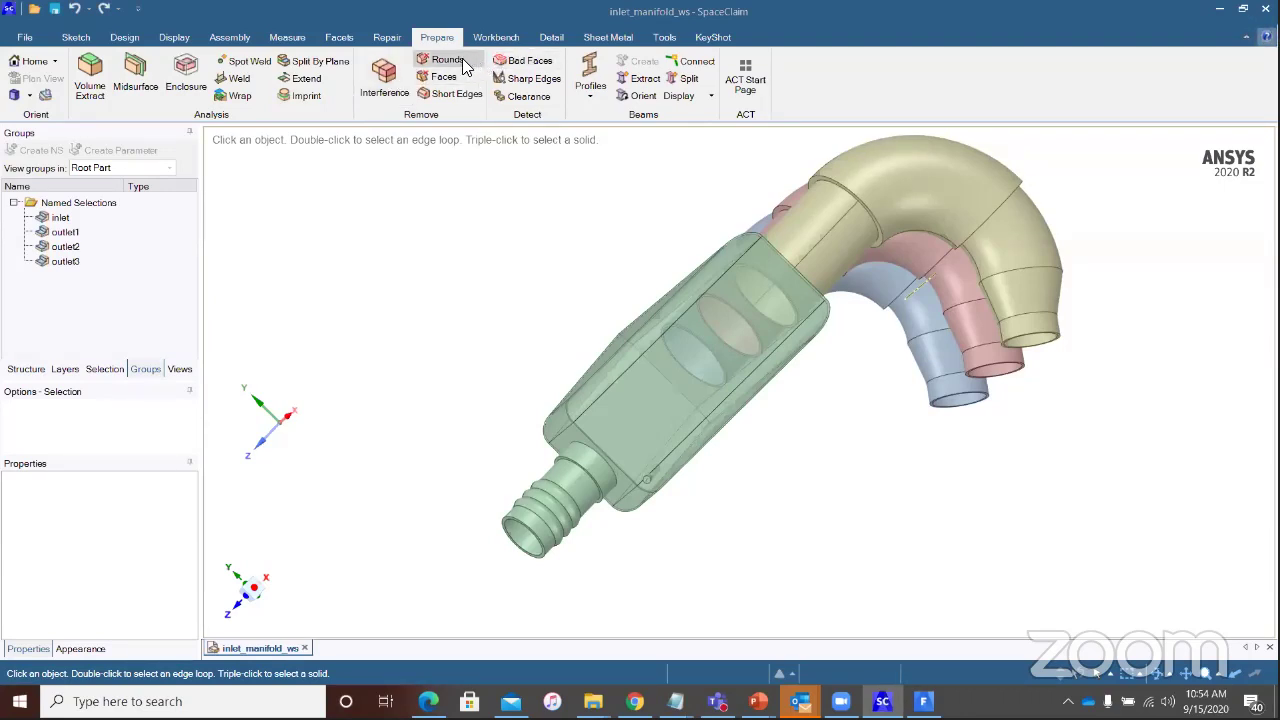
Step: Show the repair tools for the inlet manifold in SpaceClaim and switch to the PowerPoint slide show with upcoming sessions
click(389, 38)
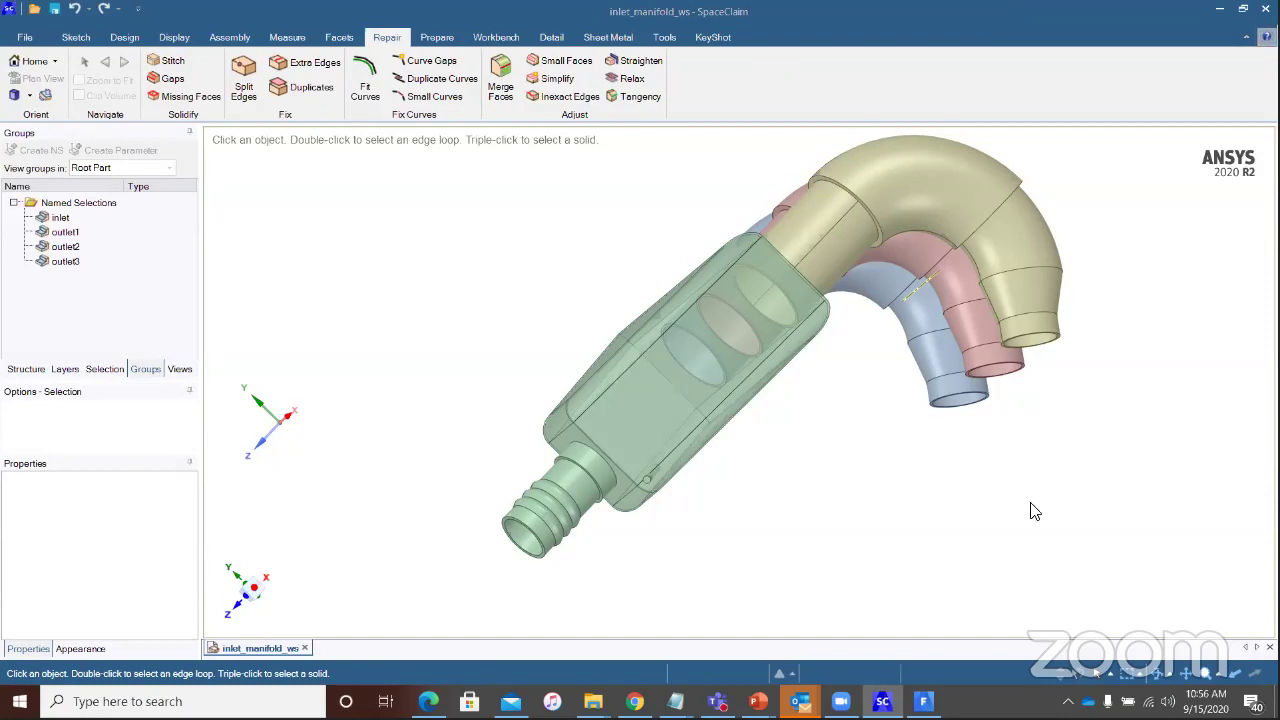
mouse_move(758, 701)
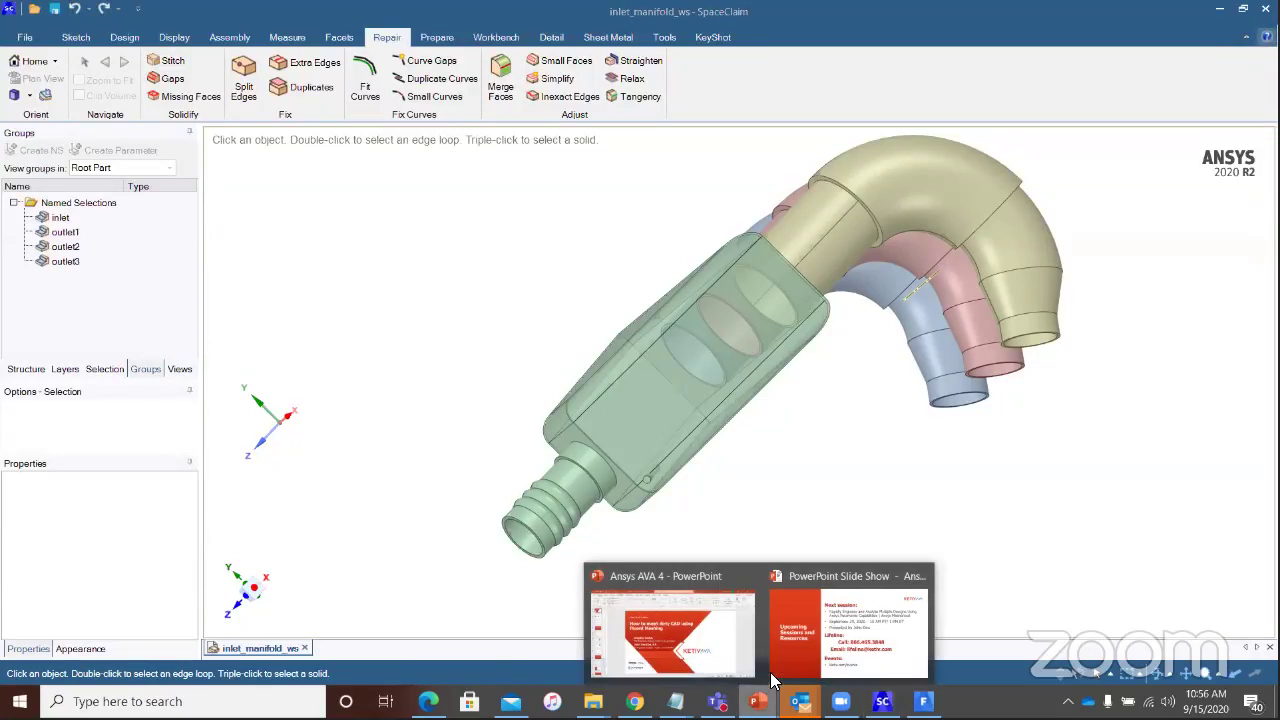
click(786, 648)
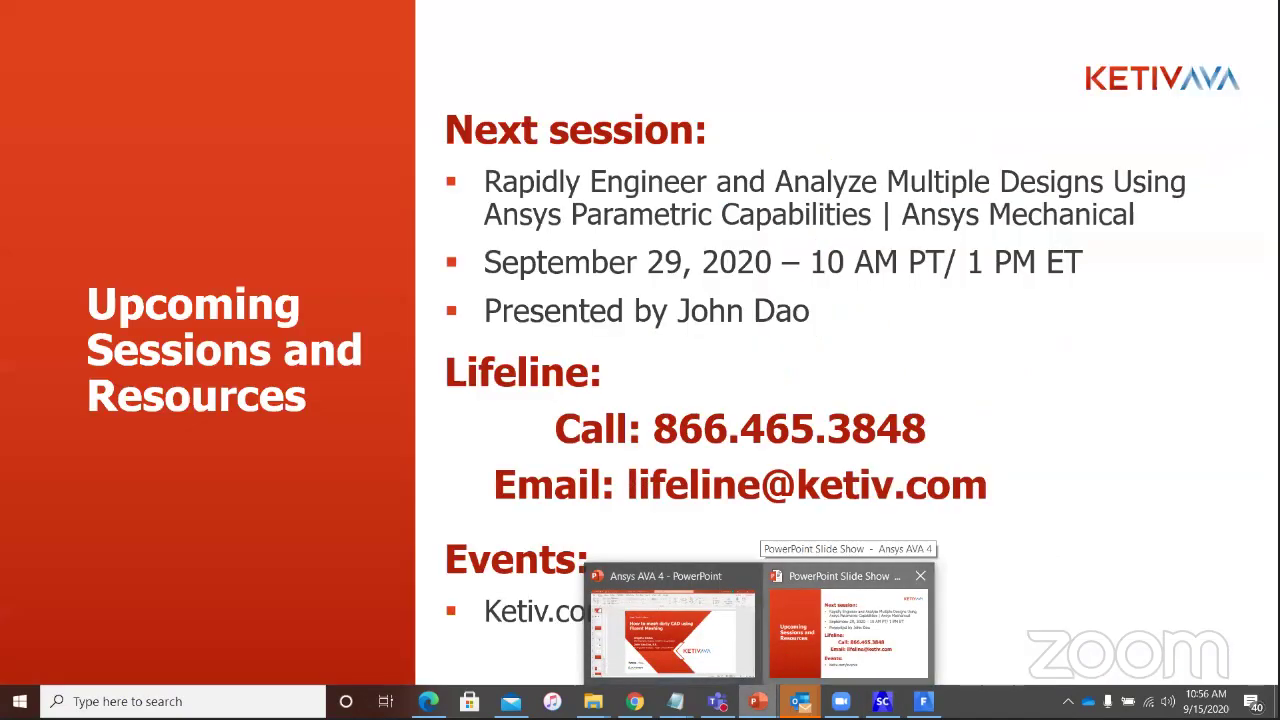